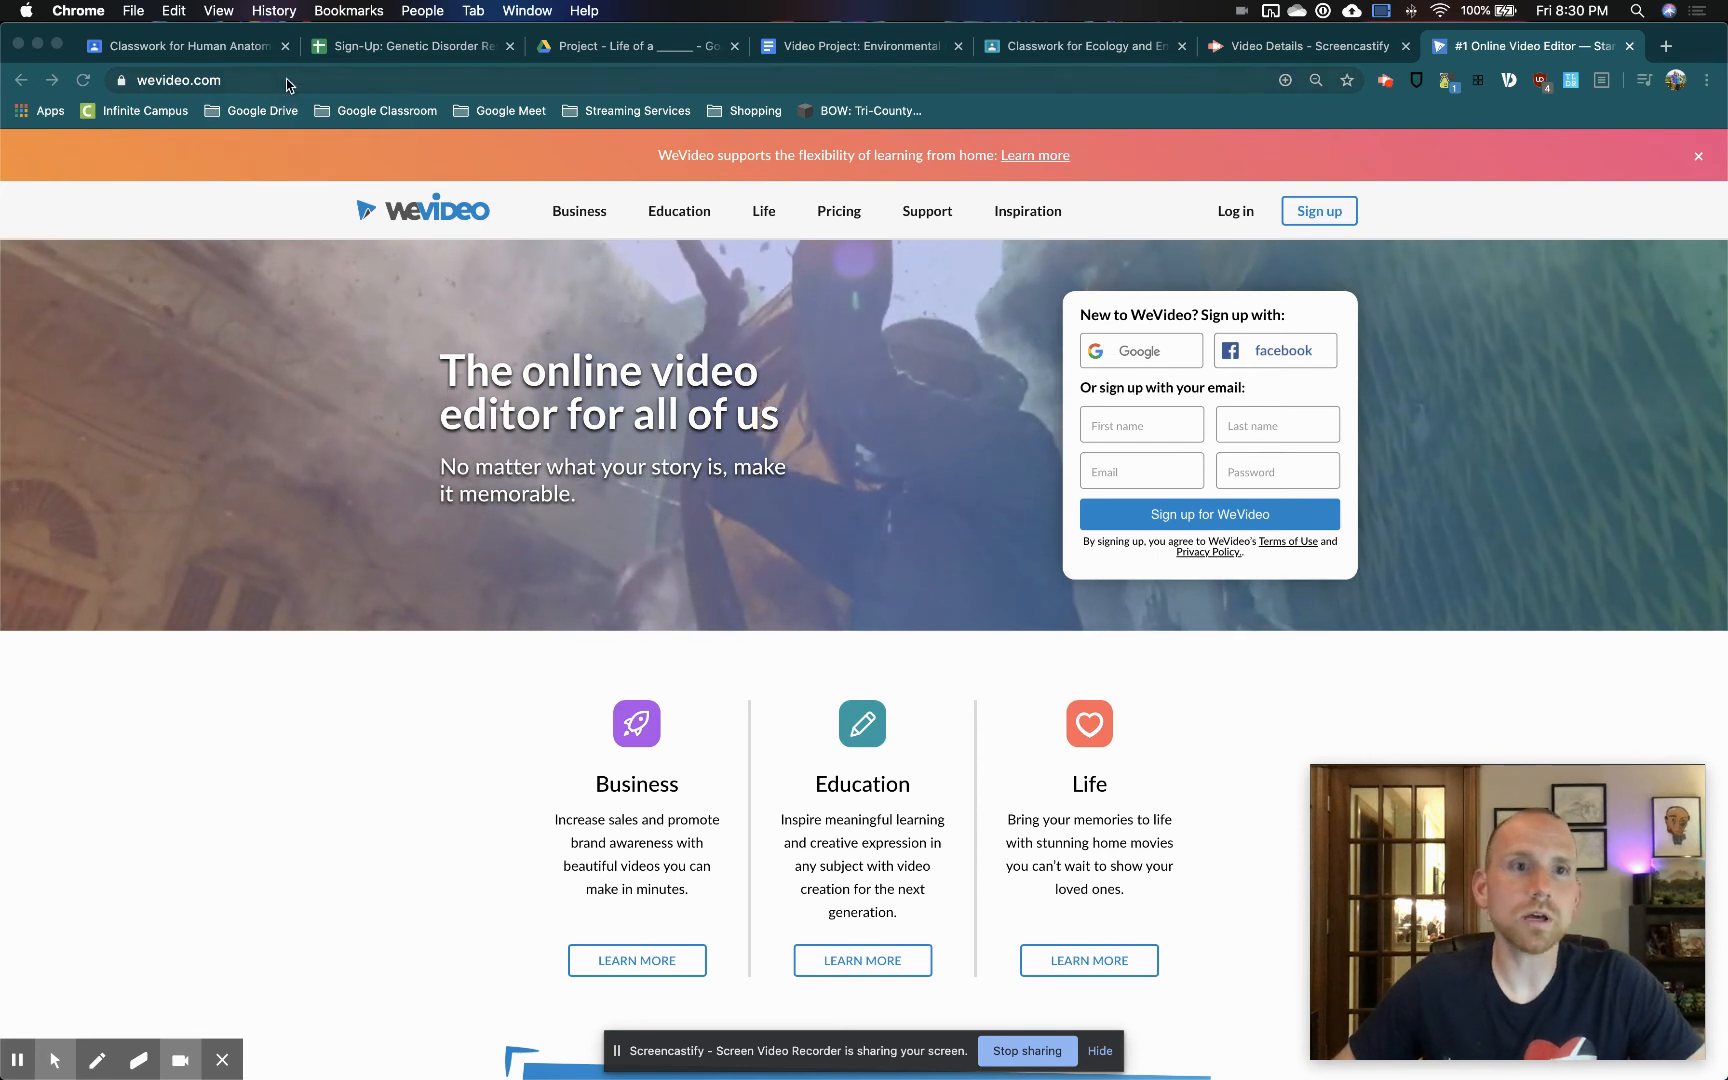
Log in to WeVideo with the Google account
{"action": "left_click", "coordinate": [190, 80]}
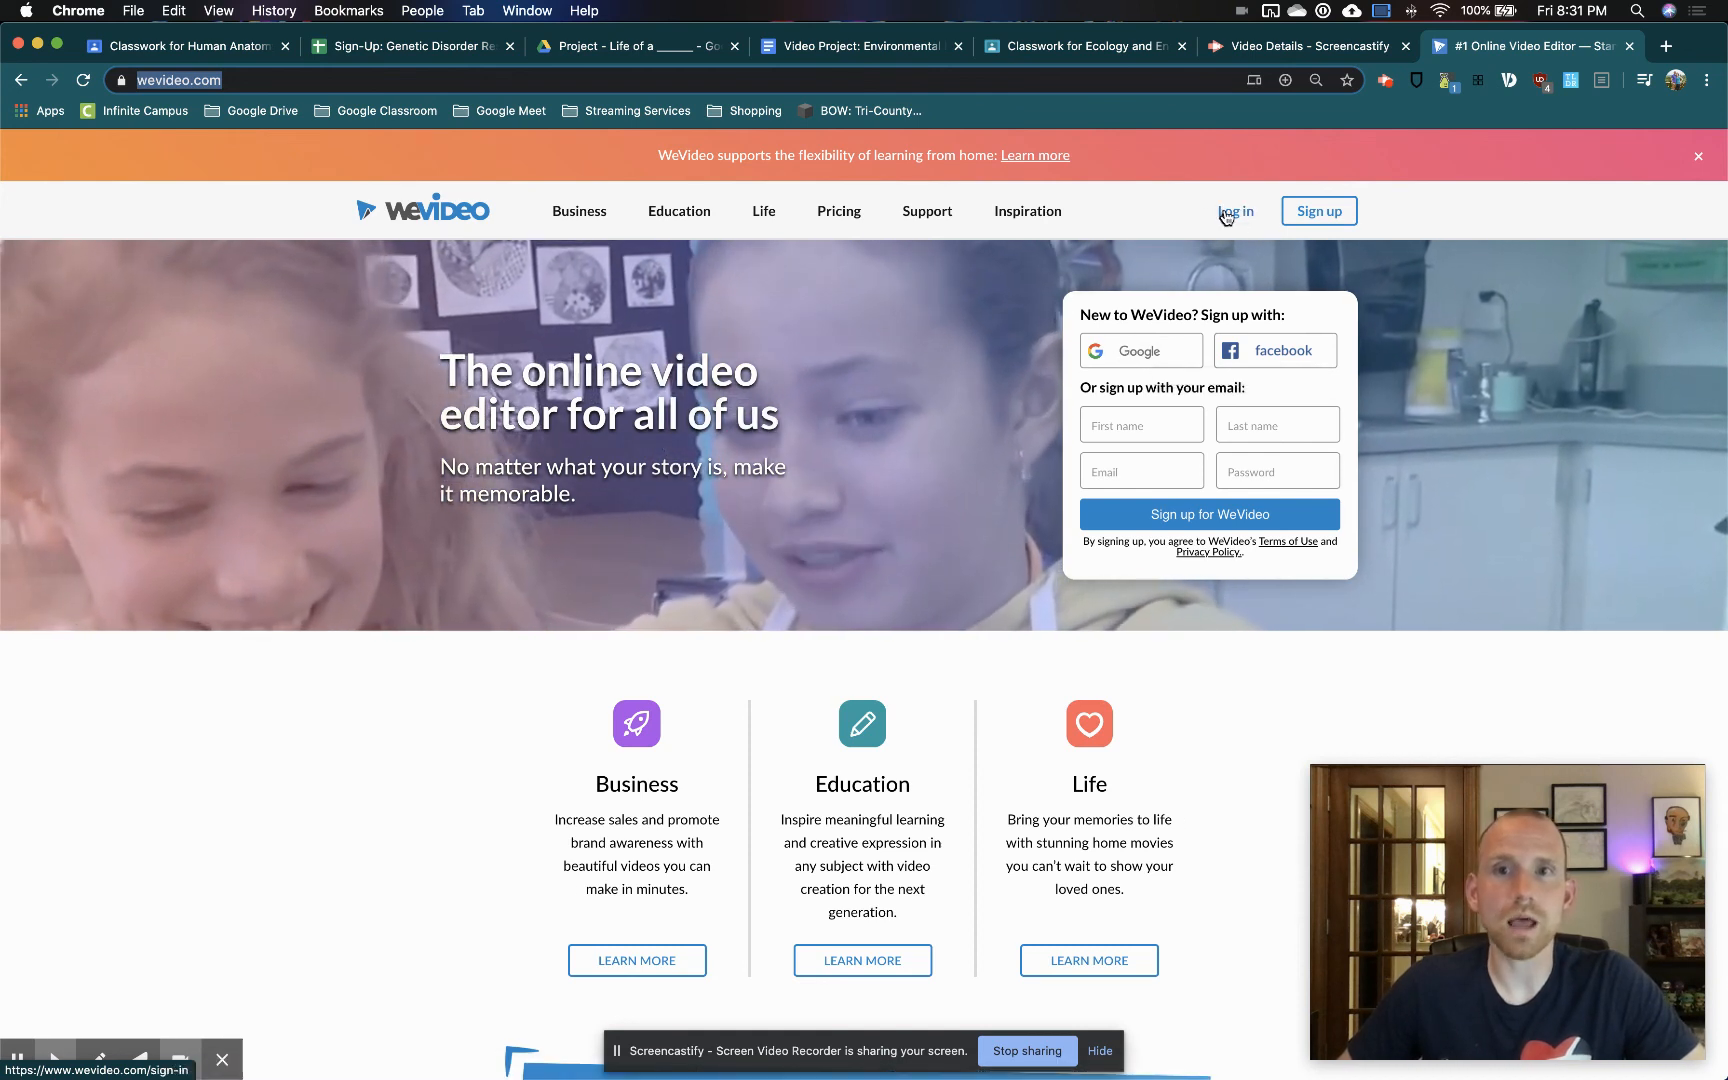
{"action": "left_click", "coordinate": [1219, 216]}
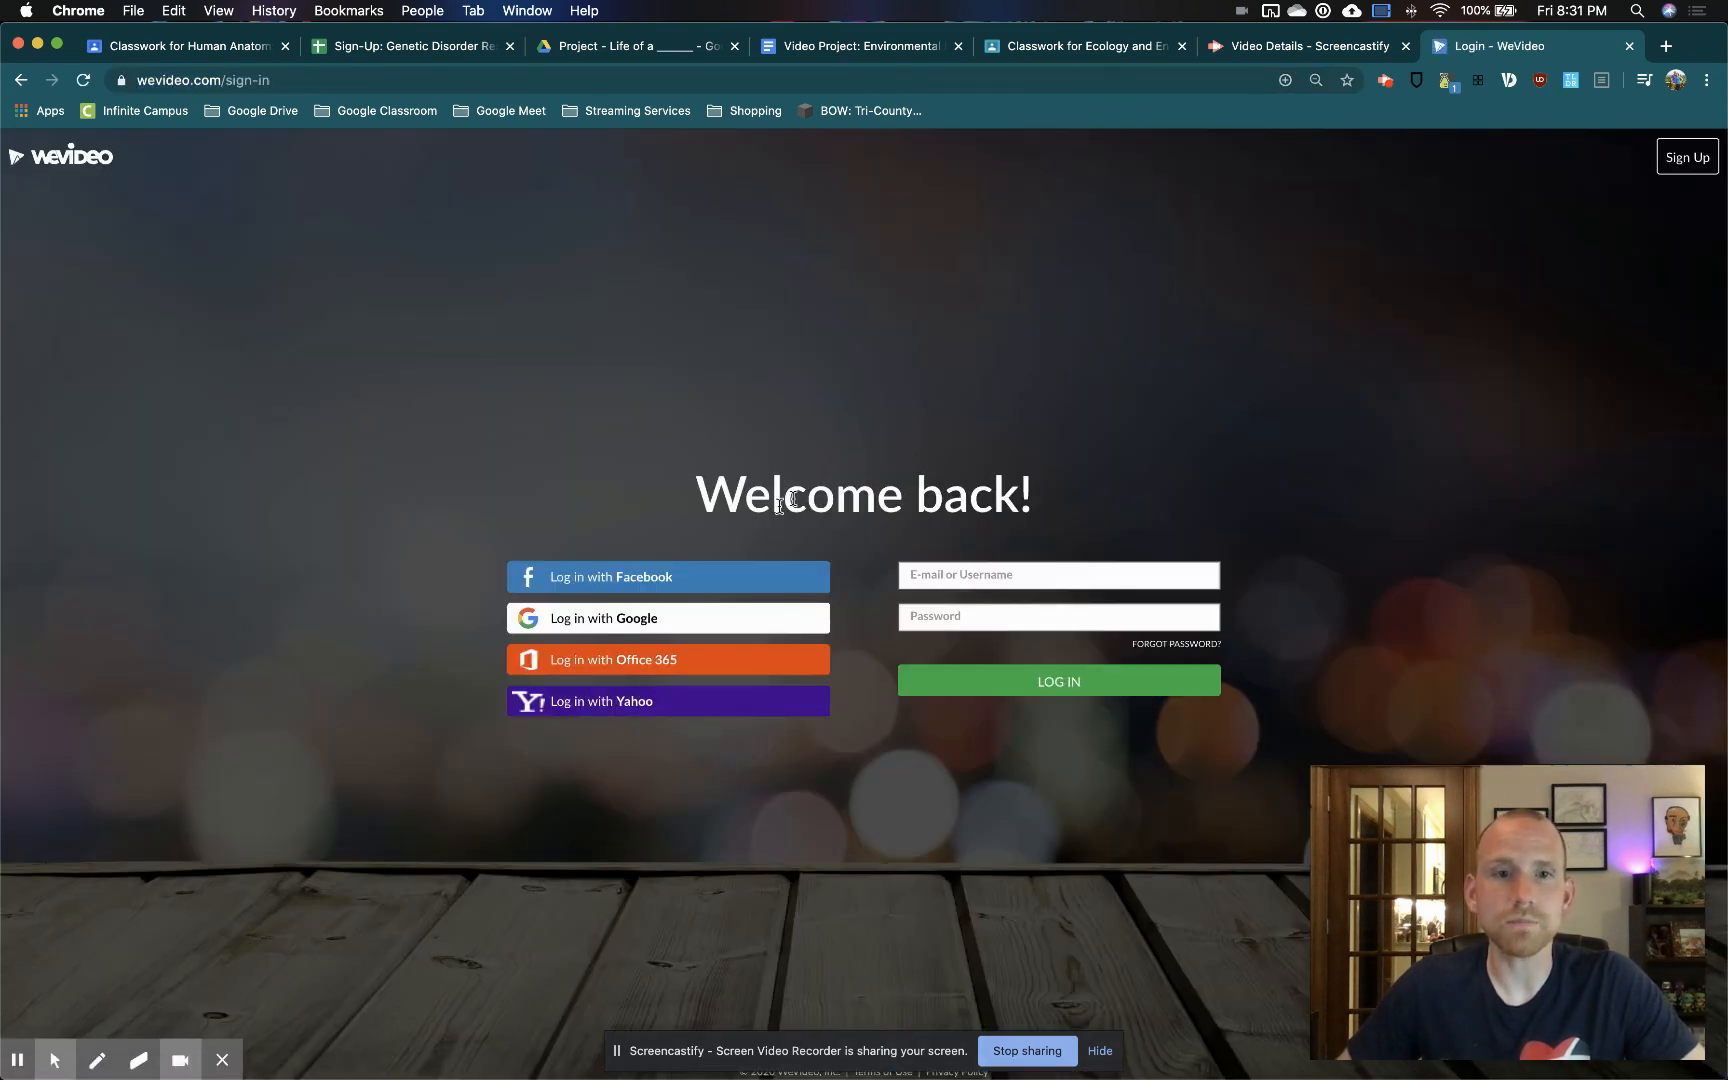
{"action": "left_click", "coordinate": [664, 620]}
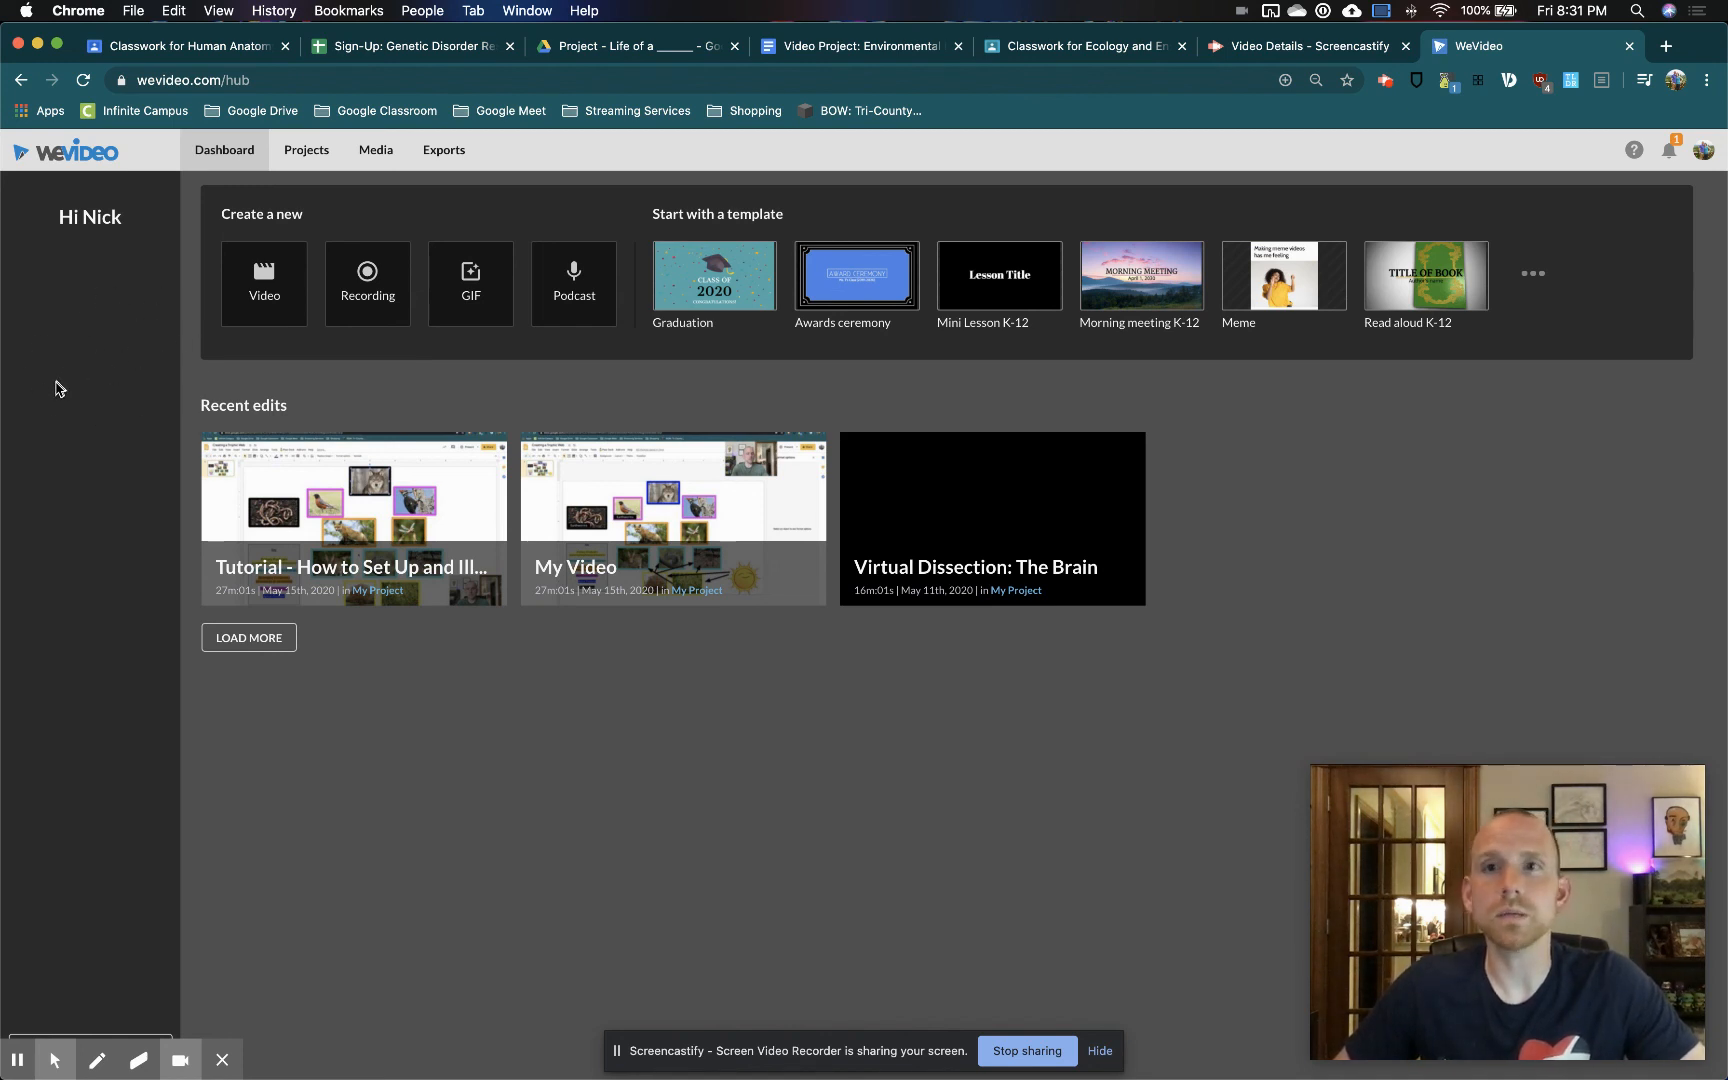
Examine the Video Project: Environmental Impact document in Google Docs for the WeVideo account upgrade instructions and select the upgrade code
{"action": "left_click", "coordinate": [822, 50]}
{"action": "scroll", "coordinate": [815, 630], "scroll_direction": "down", "scroll_amount": 15}
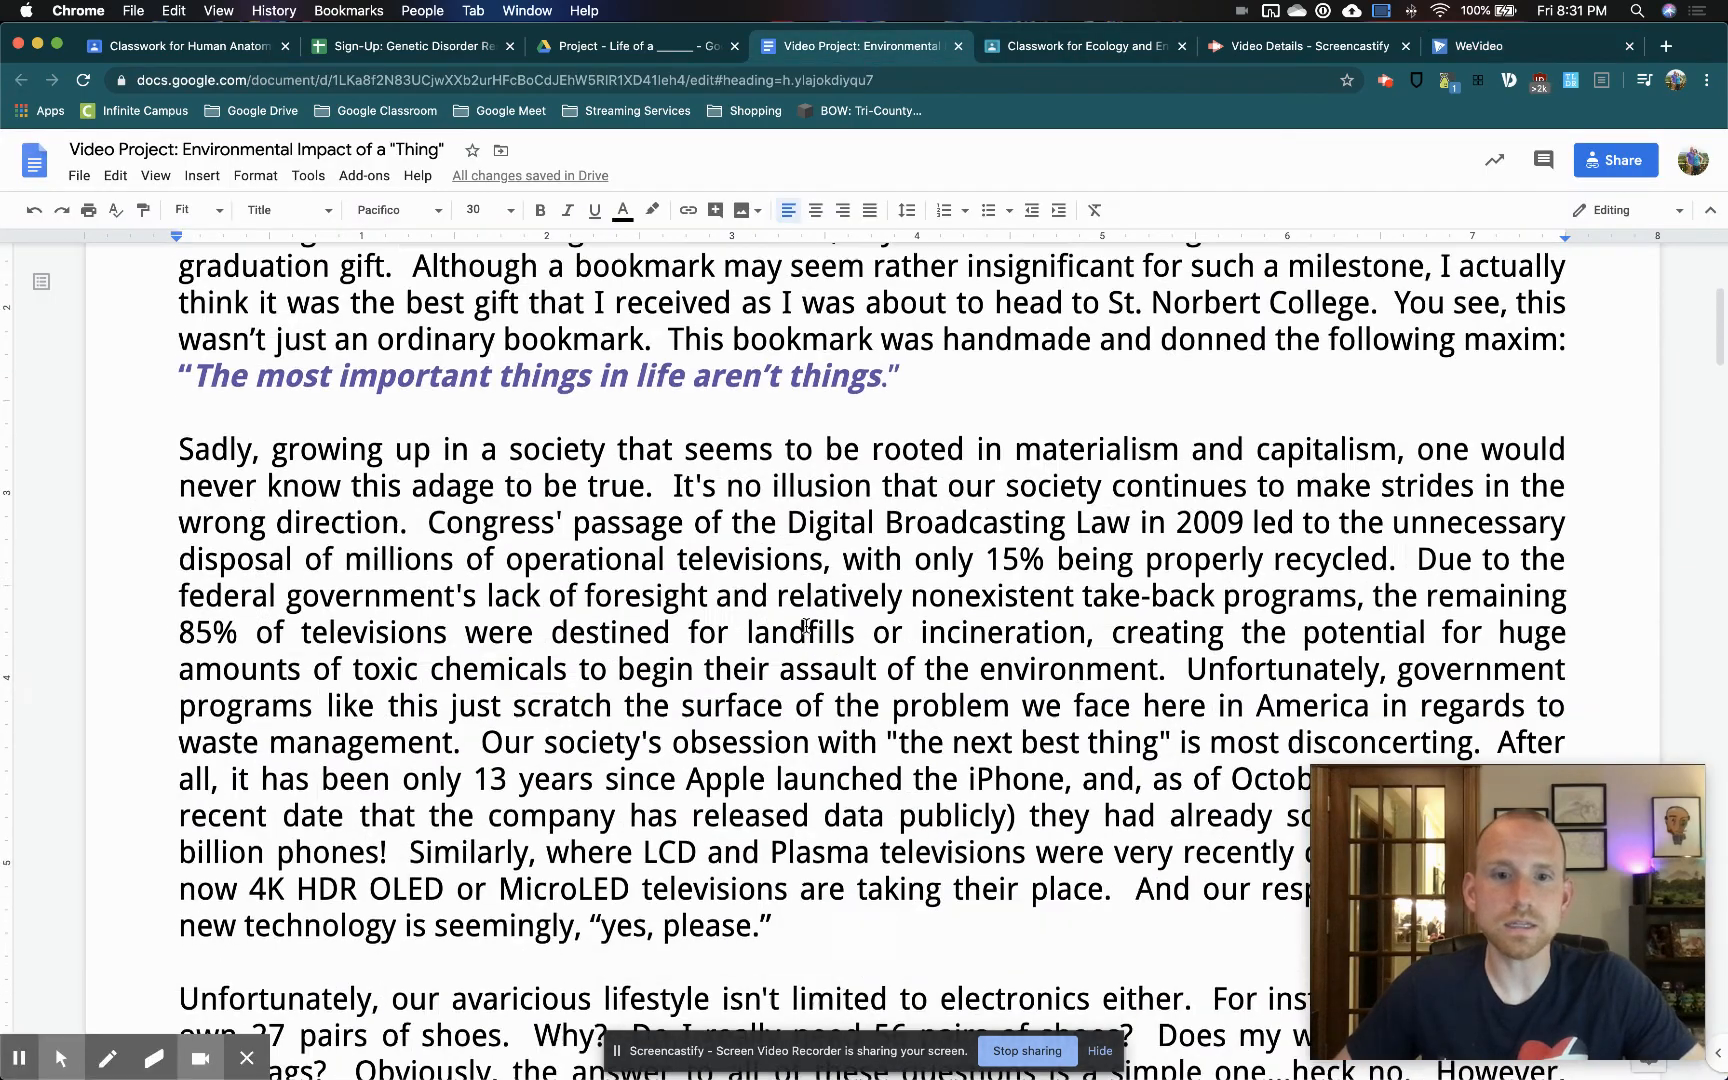
{"action": "scroll", "coordinate": [808, 626], "scroll_direction": "down", "scroll_amount": 15}
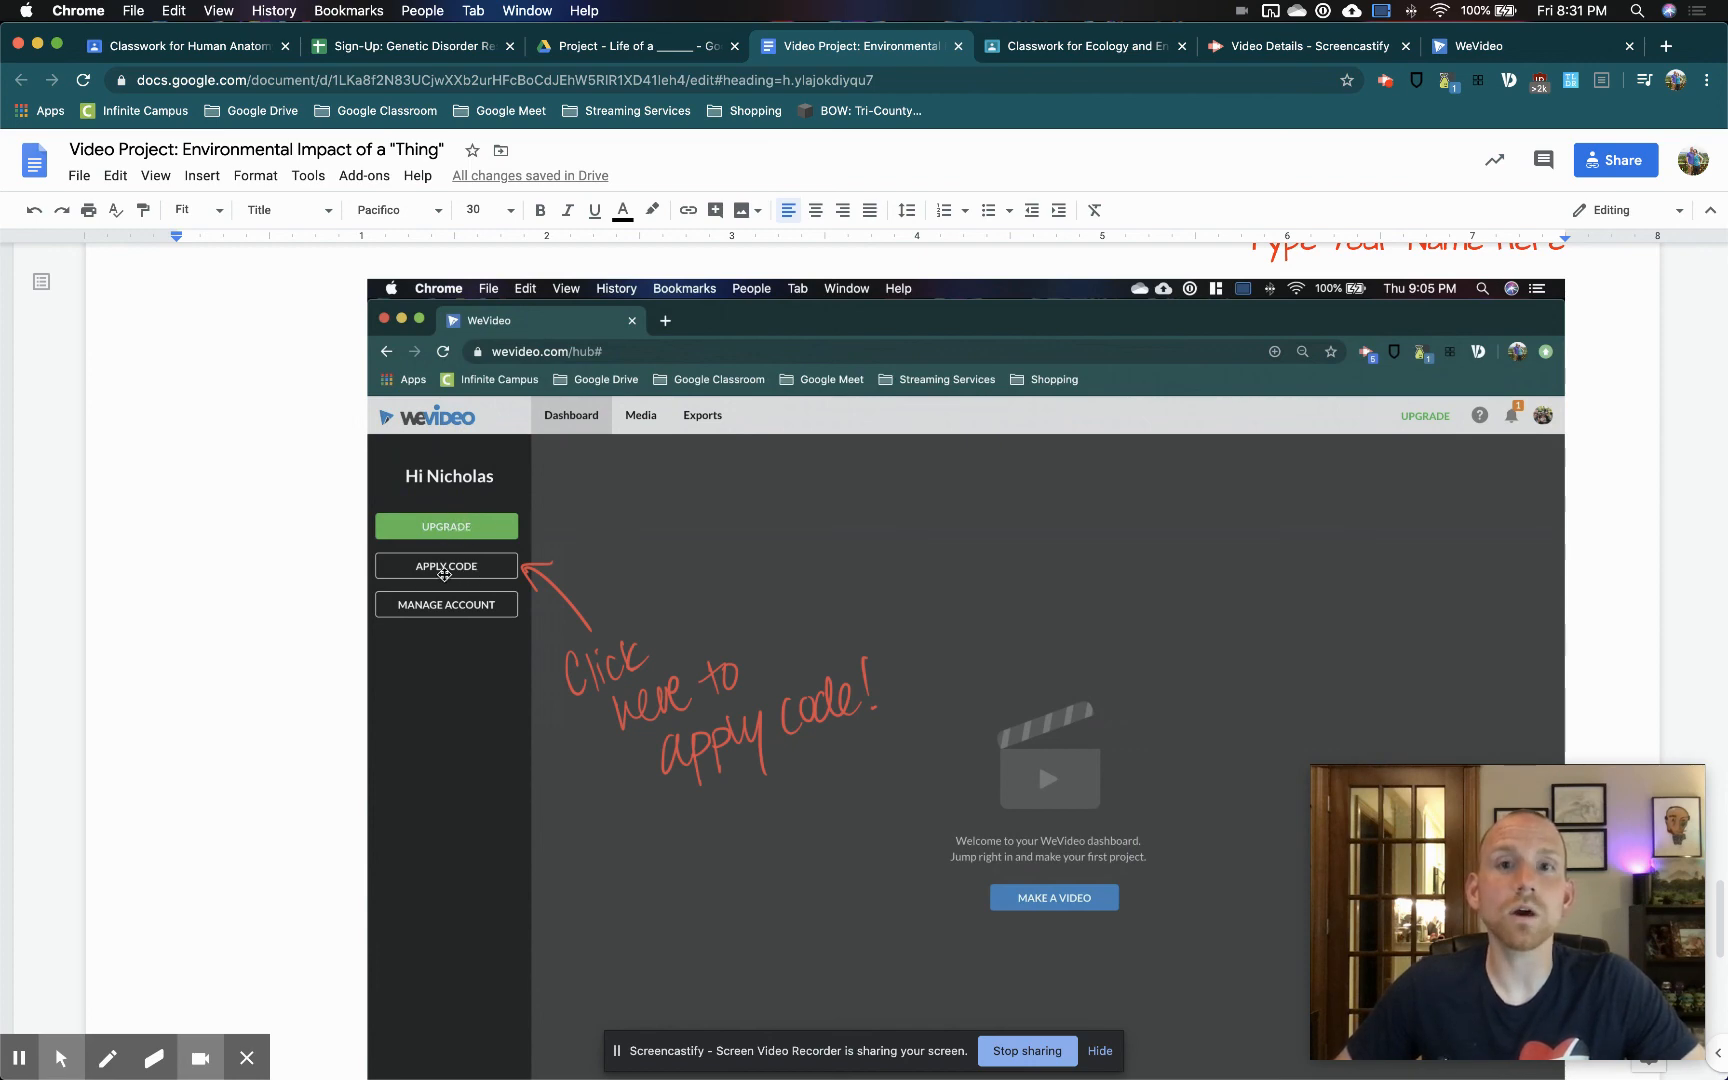
{"action": "scroll", "coordinate": [1180, 322], "scroll_direction": "up", "scroll_amount": 10}
{"action": "scroll", "coordinate": [1180, 322], "scroll_direction": "down", "scroll_amount": 5}
{"action": "scroll", "coordinate": [1181, 325], "scroll_direction": "down", "scroll_amount": 3}
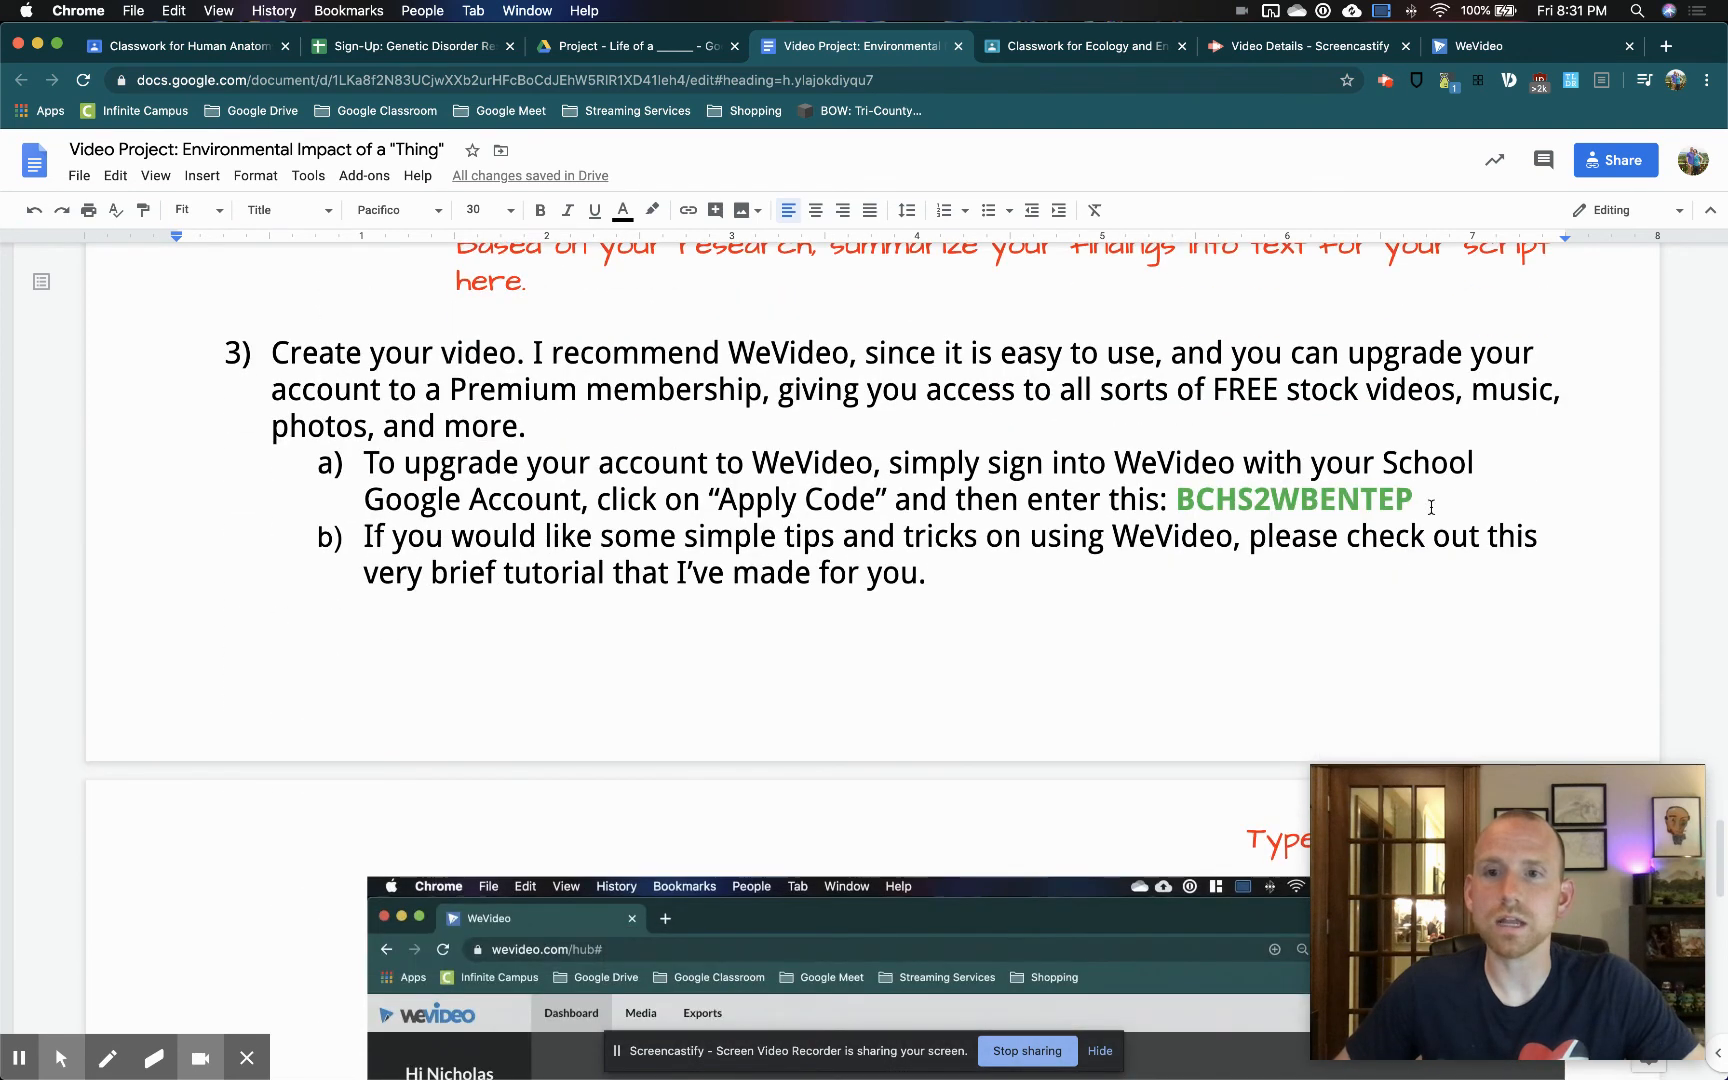
{"action": "left_click_drag", "start_coordinate": [1419, 497], "coordinate": [1176, 497]}
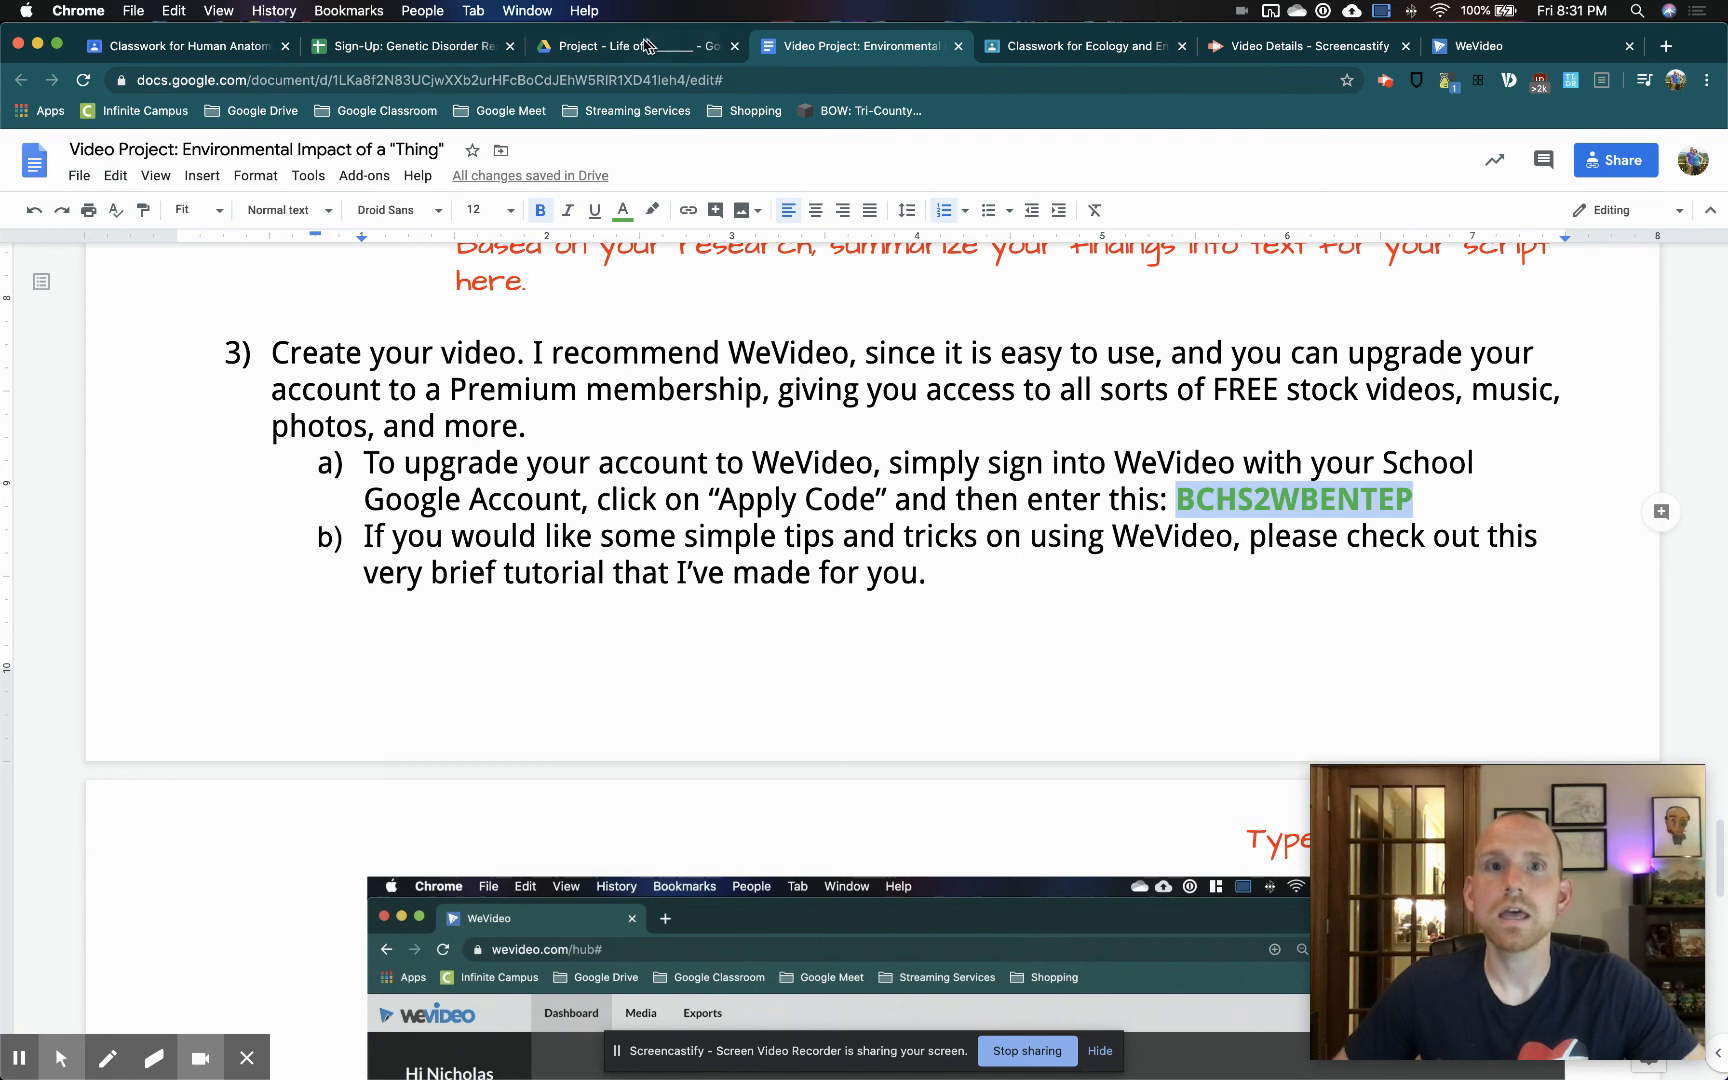
Return to WeVideo and create a new video edit saved in My Project
{"action": "left_click", "coordinate": [1486, 44]}
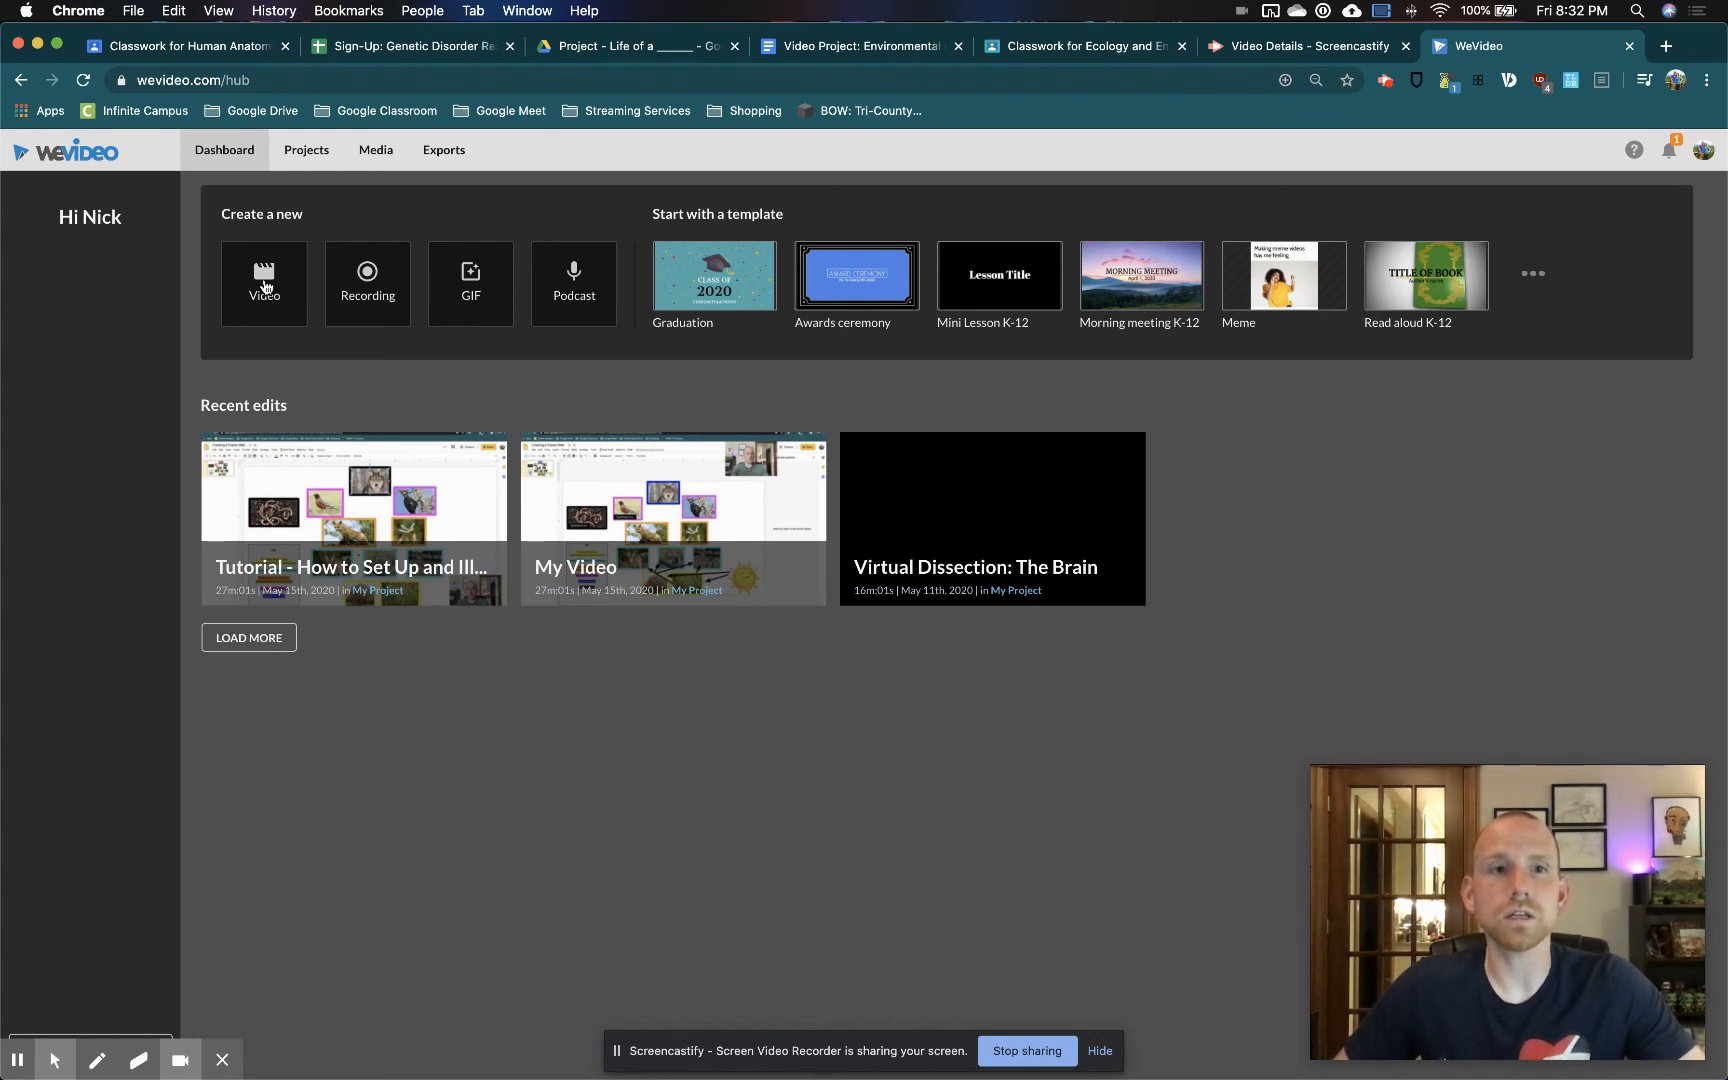
{"action": "left_click", "coordinate": [278, 293]}
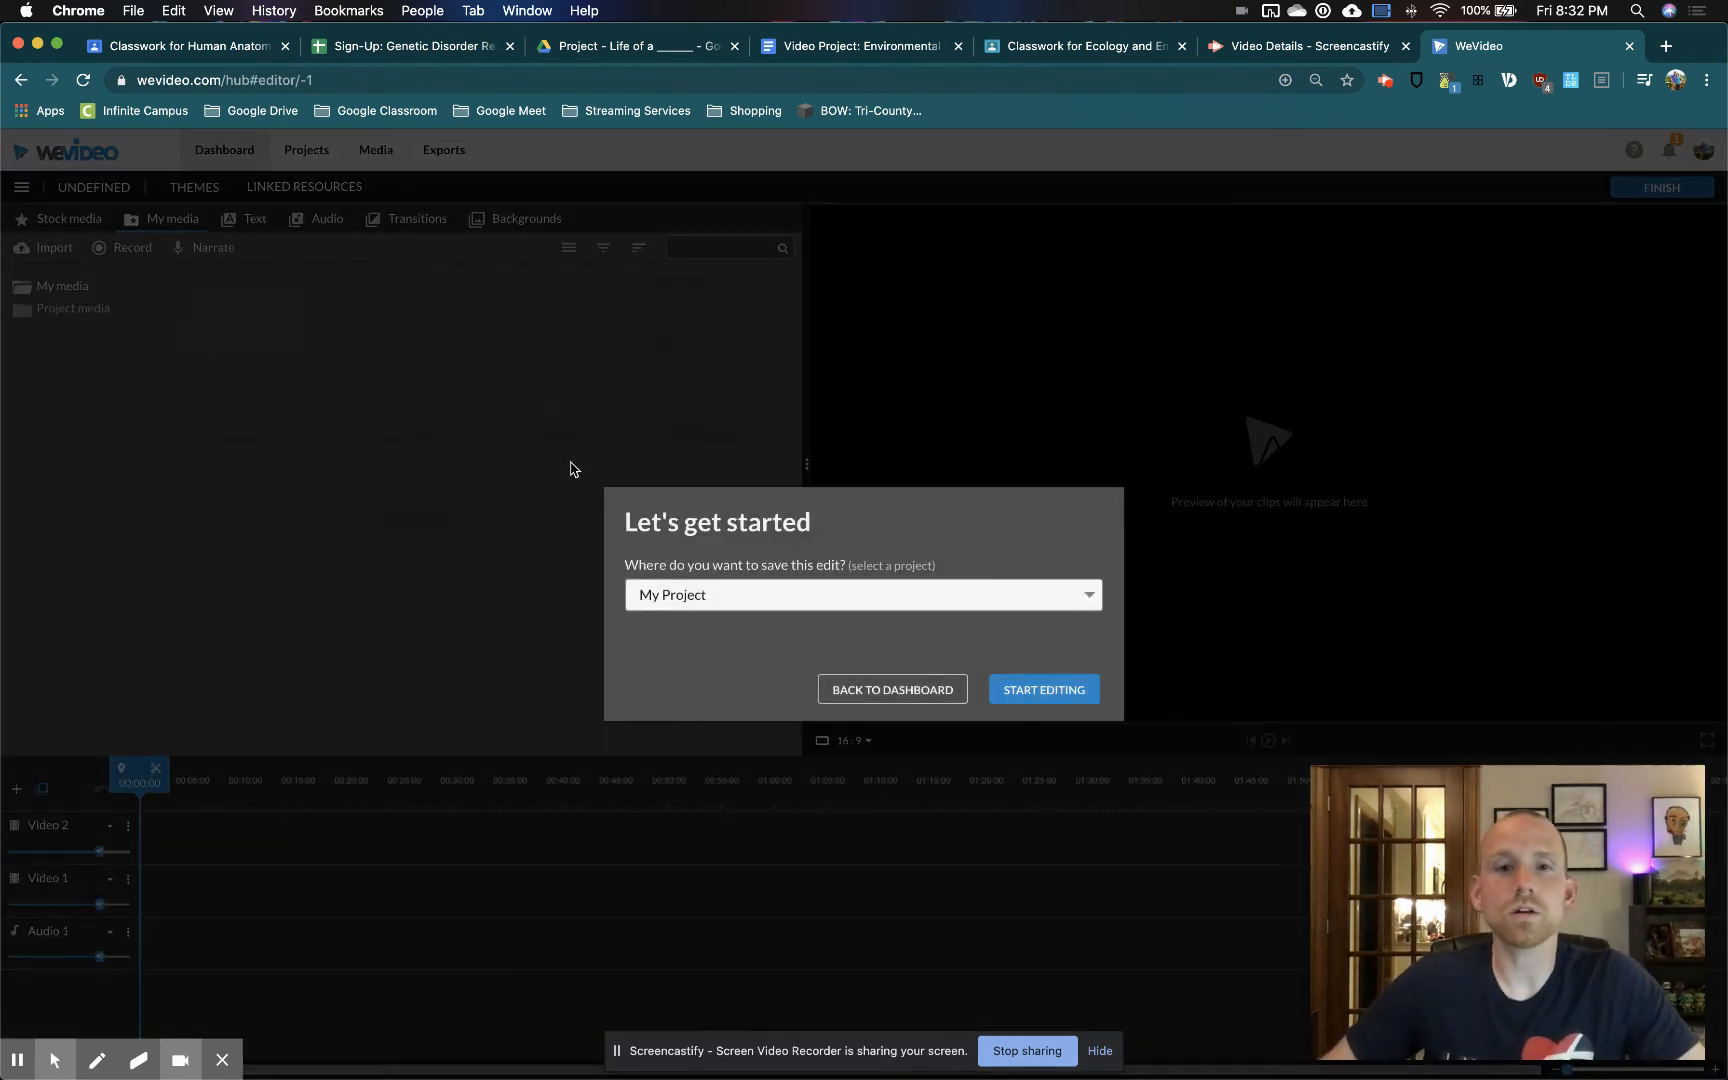
{"action": "left_click", "coordinate": [1010, 700]}
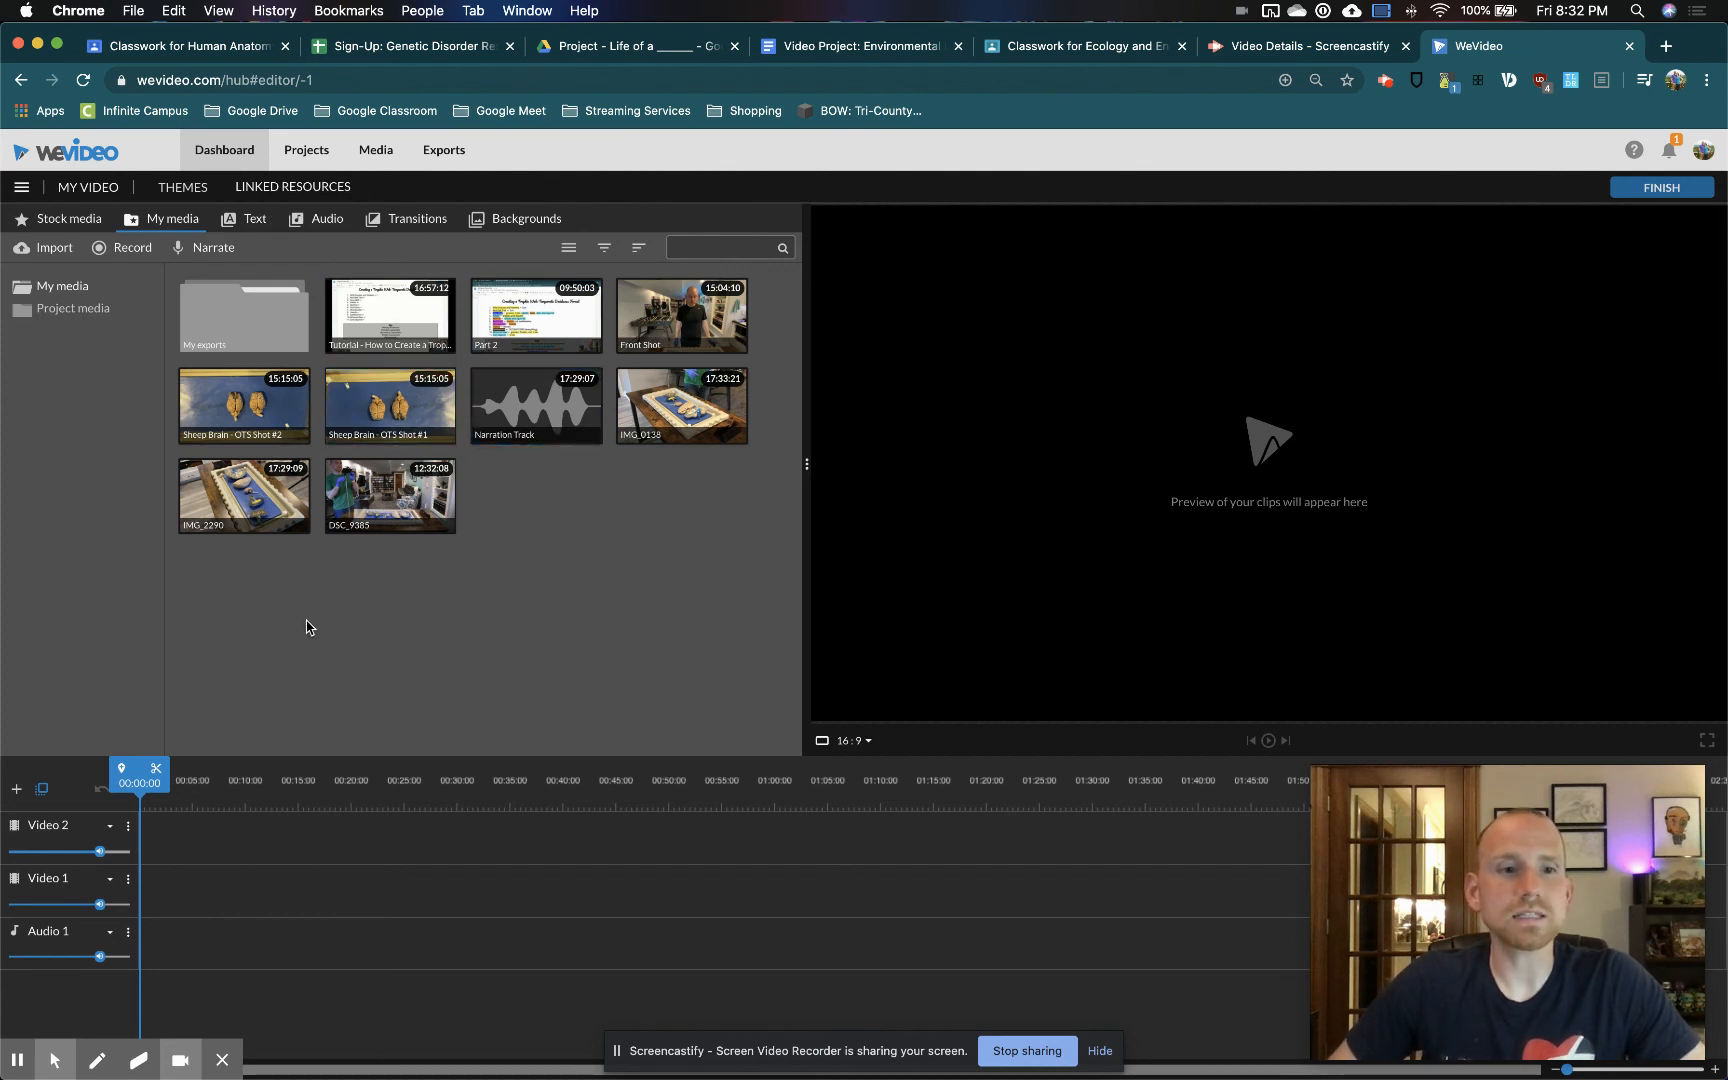
Examine the timeline's video and audio tracks, and switch the editor to Storyboard mode
{"action": "scroll", "coordinate": [82, 906], "scroll_direction": "up", "scroll_amount": 5}
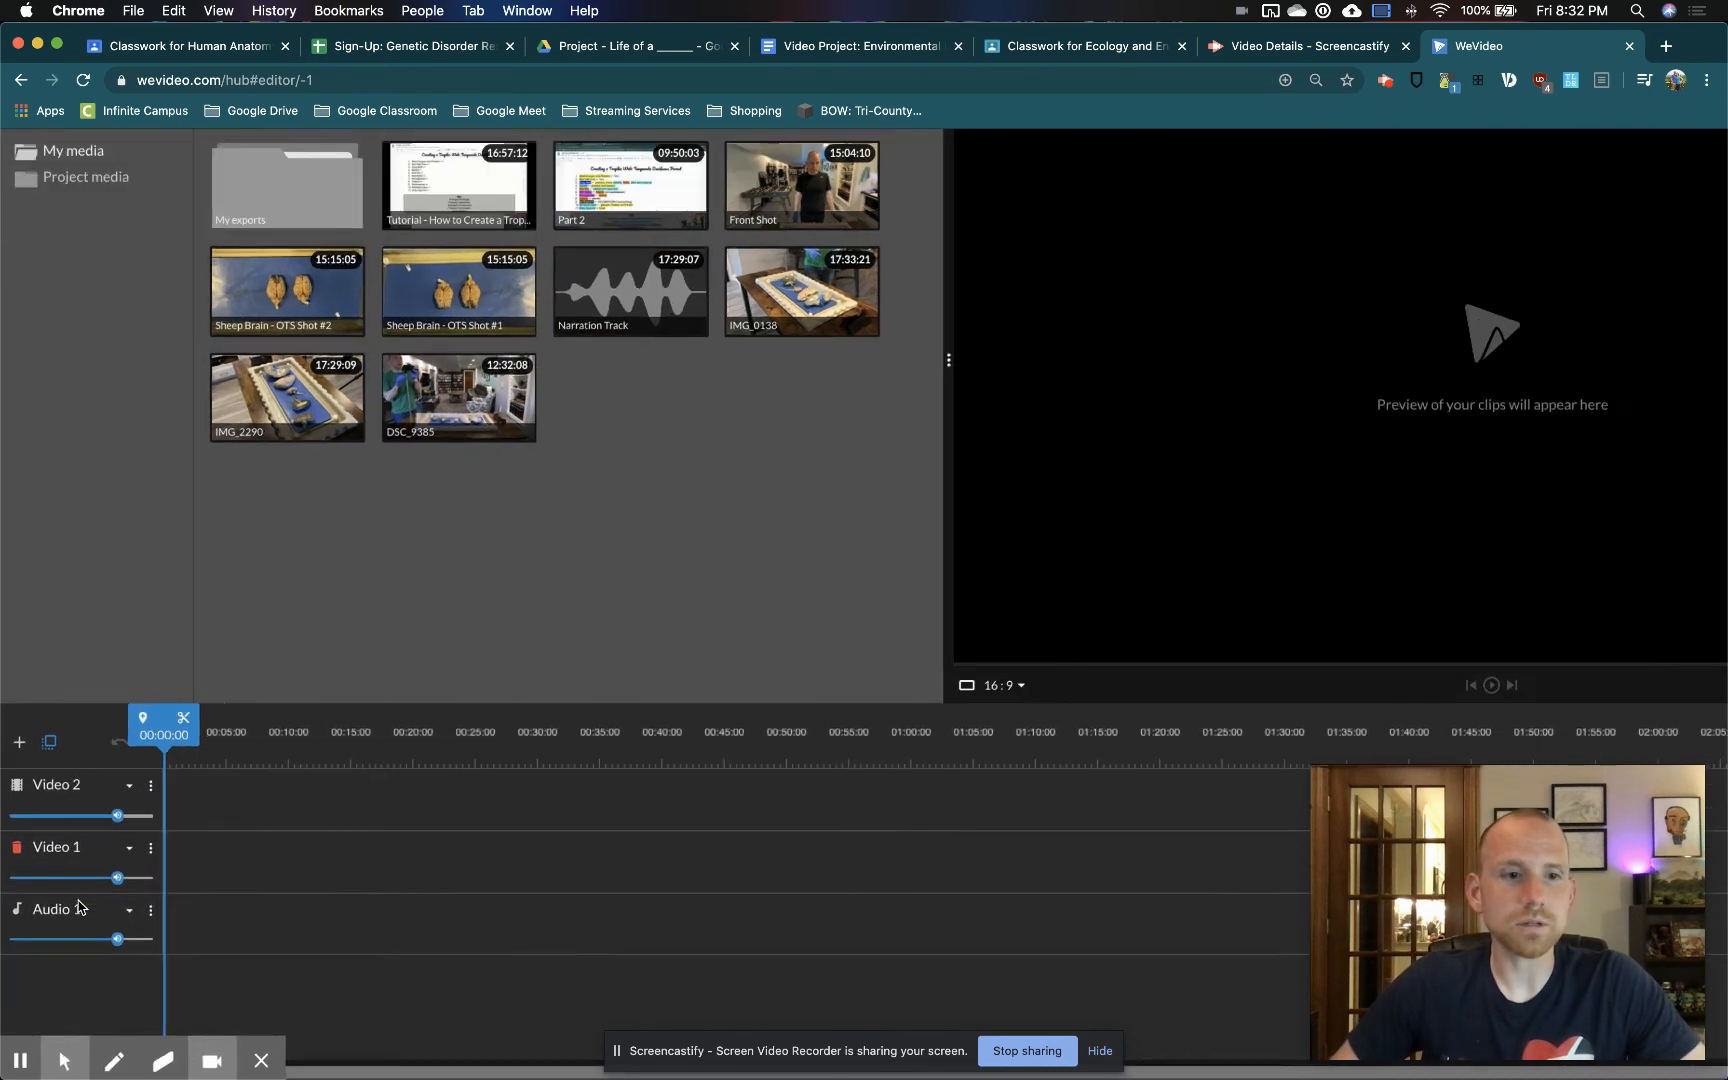
{"action": "scroll", "coordinate": [218, 494], "scroll_direction": "up", "scroll_amount": 1}
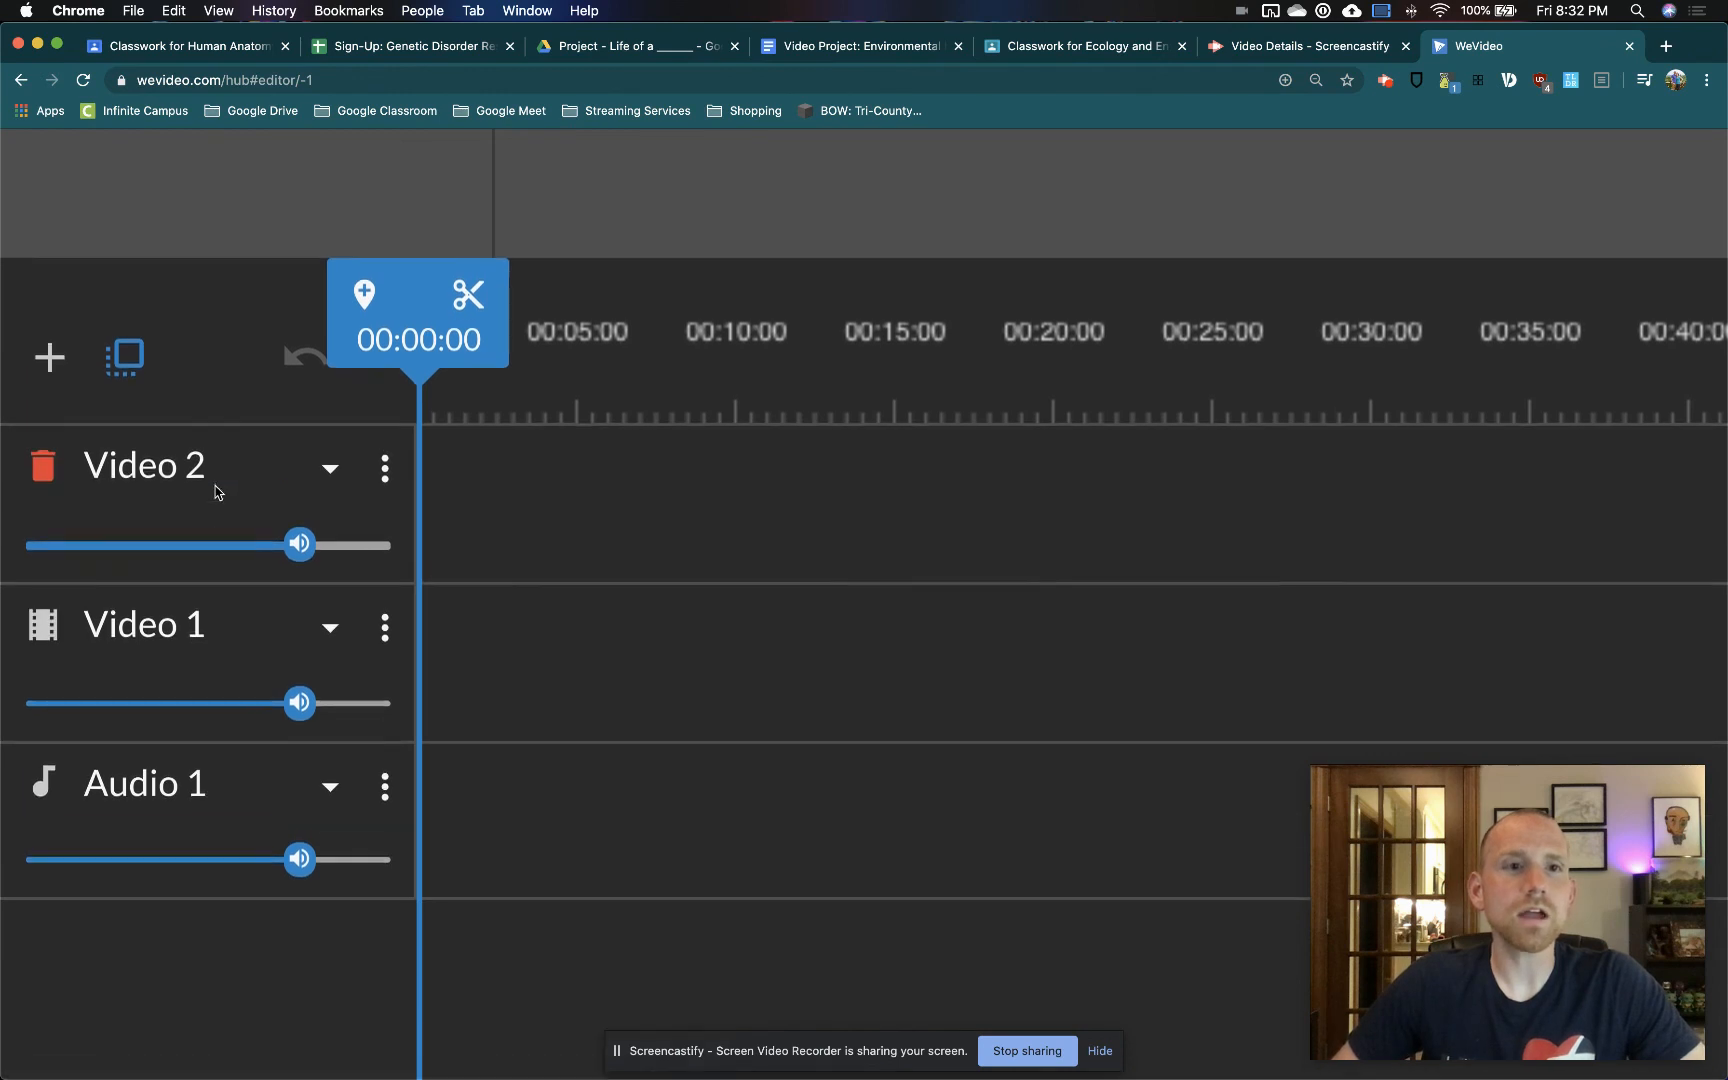
{"action": "scroll", "coordinate": [218, 492], "scroll_direction": "down", "scroll_amount": 1}
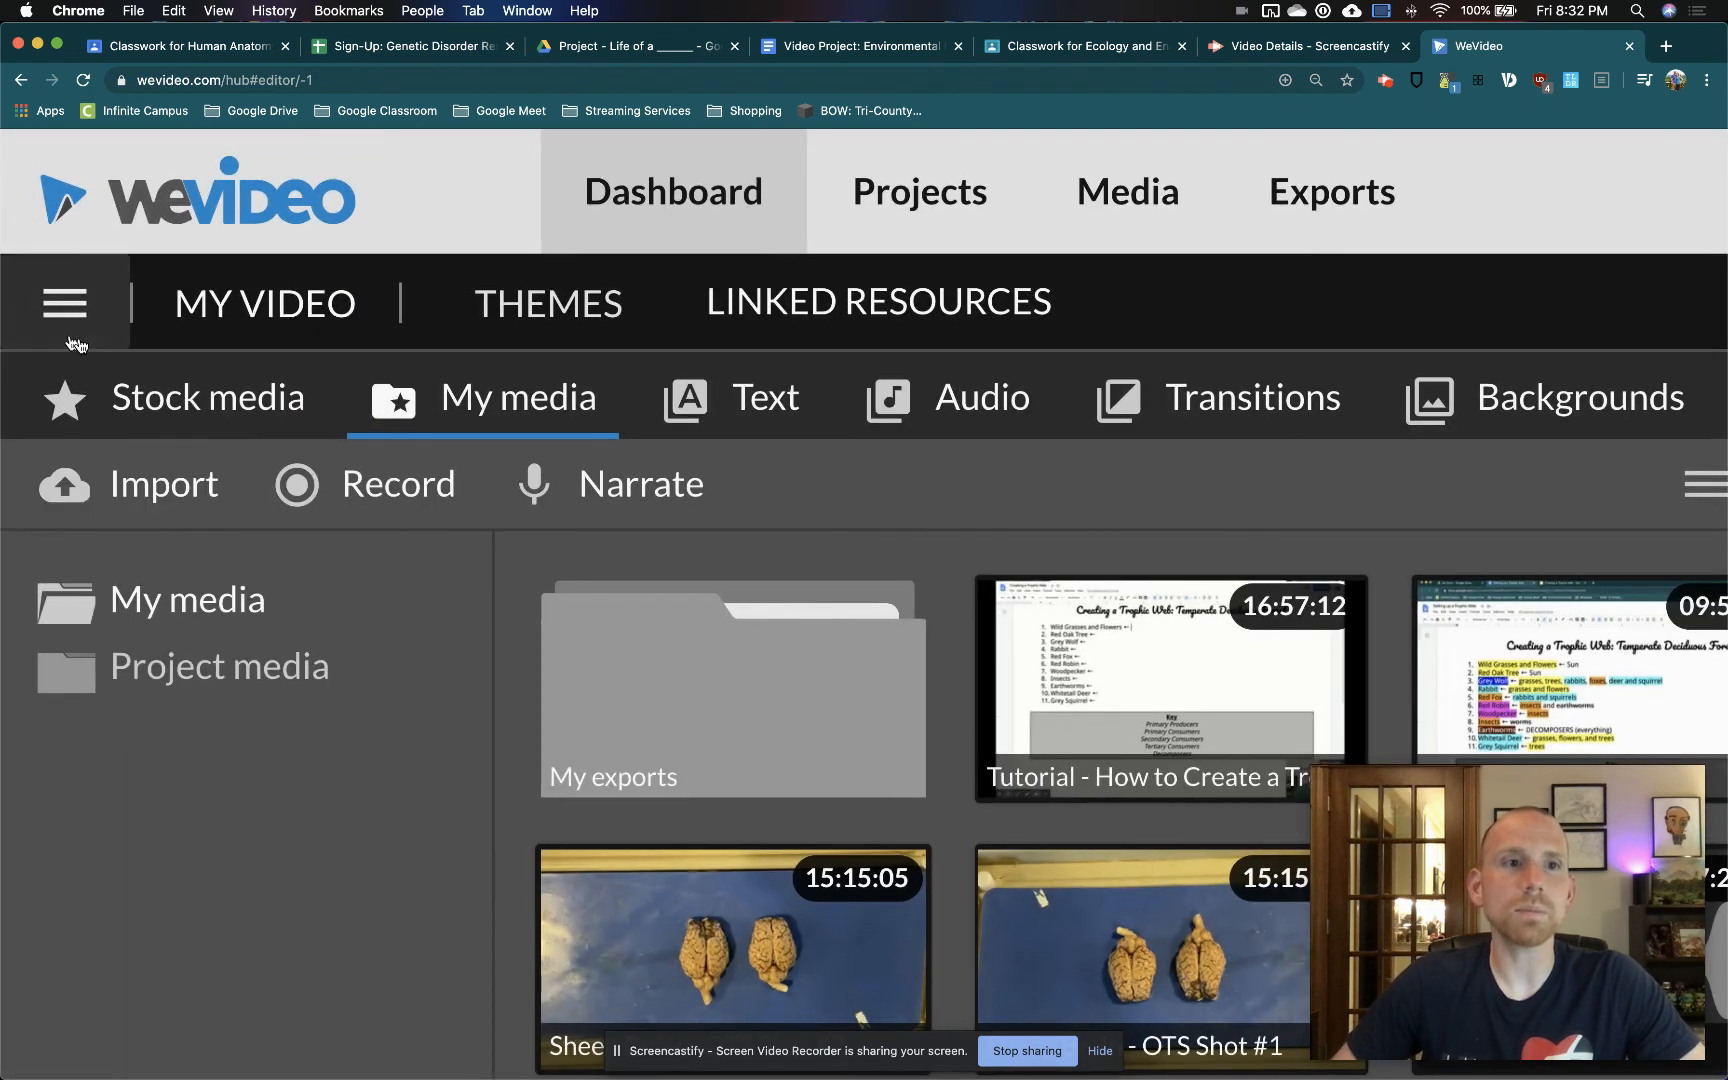
{"action": "left_click", "coordinate": [72, 318]}
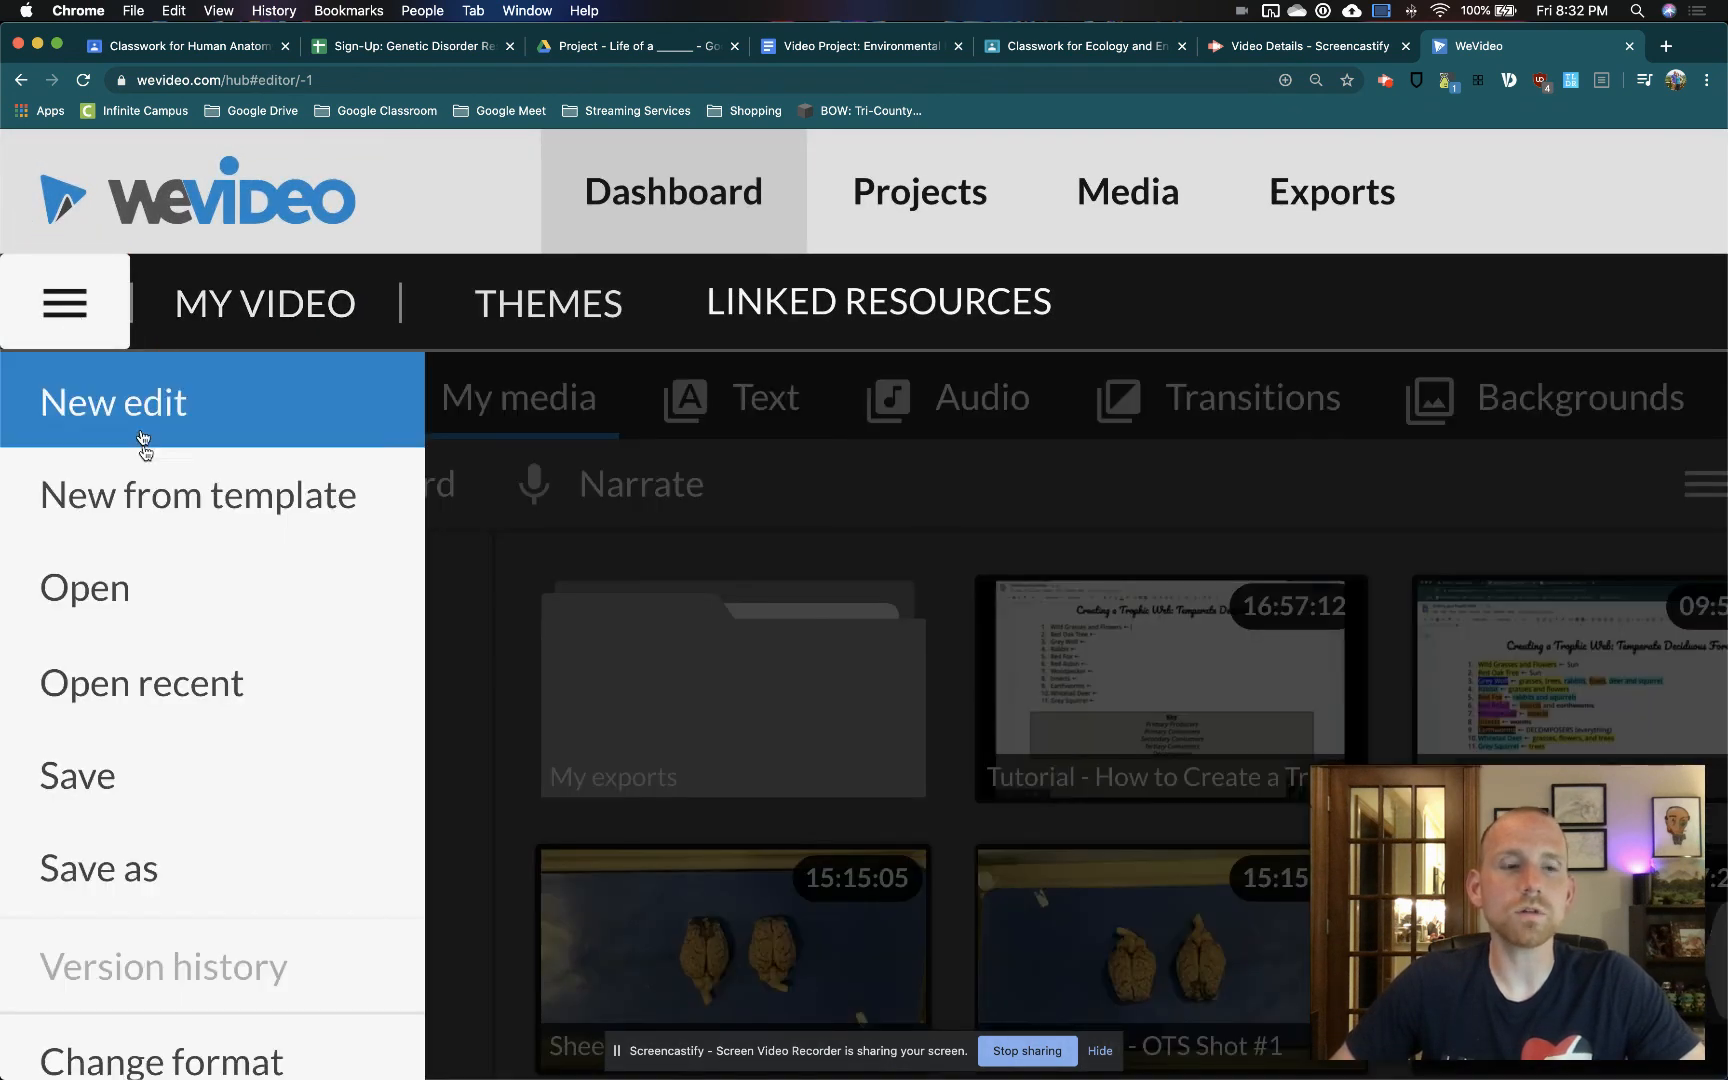
{"action": "scroll", "coordinate": [145, 764], "scroll_direction": "down", "scroll_amount": 3}
{"action": "scroll", "coordinate": [145, 764], "scroll_direction": "down", "scroll_amount": 4}
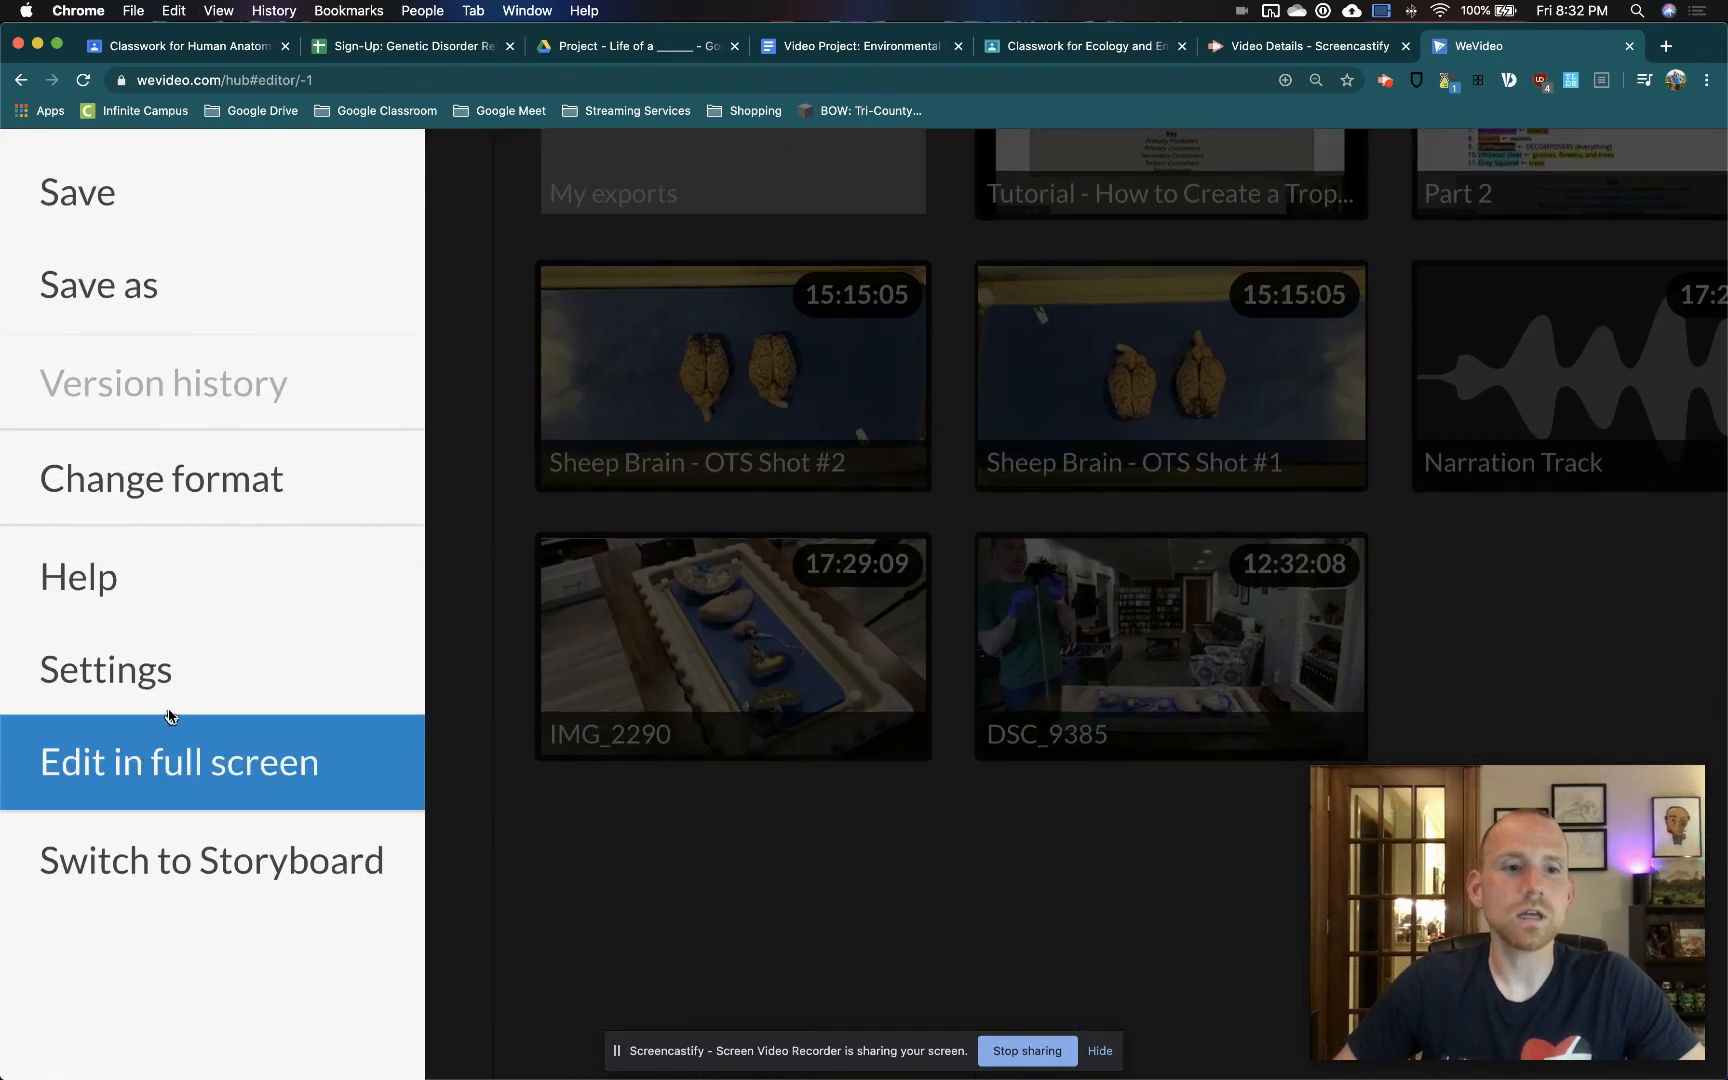
{"action": "left_click", "coordinate": [242, 870]}
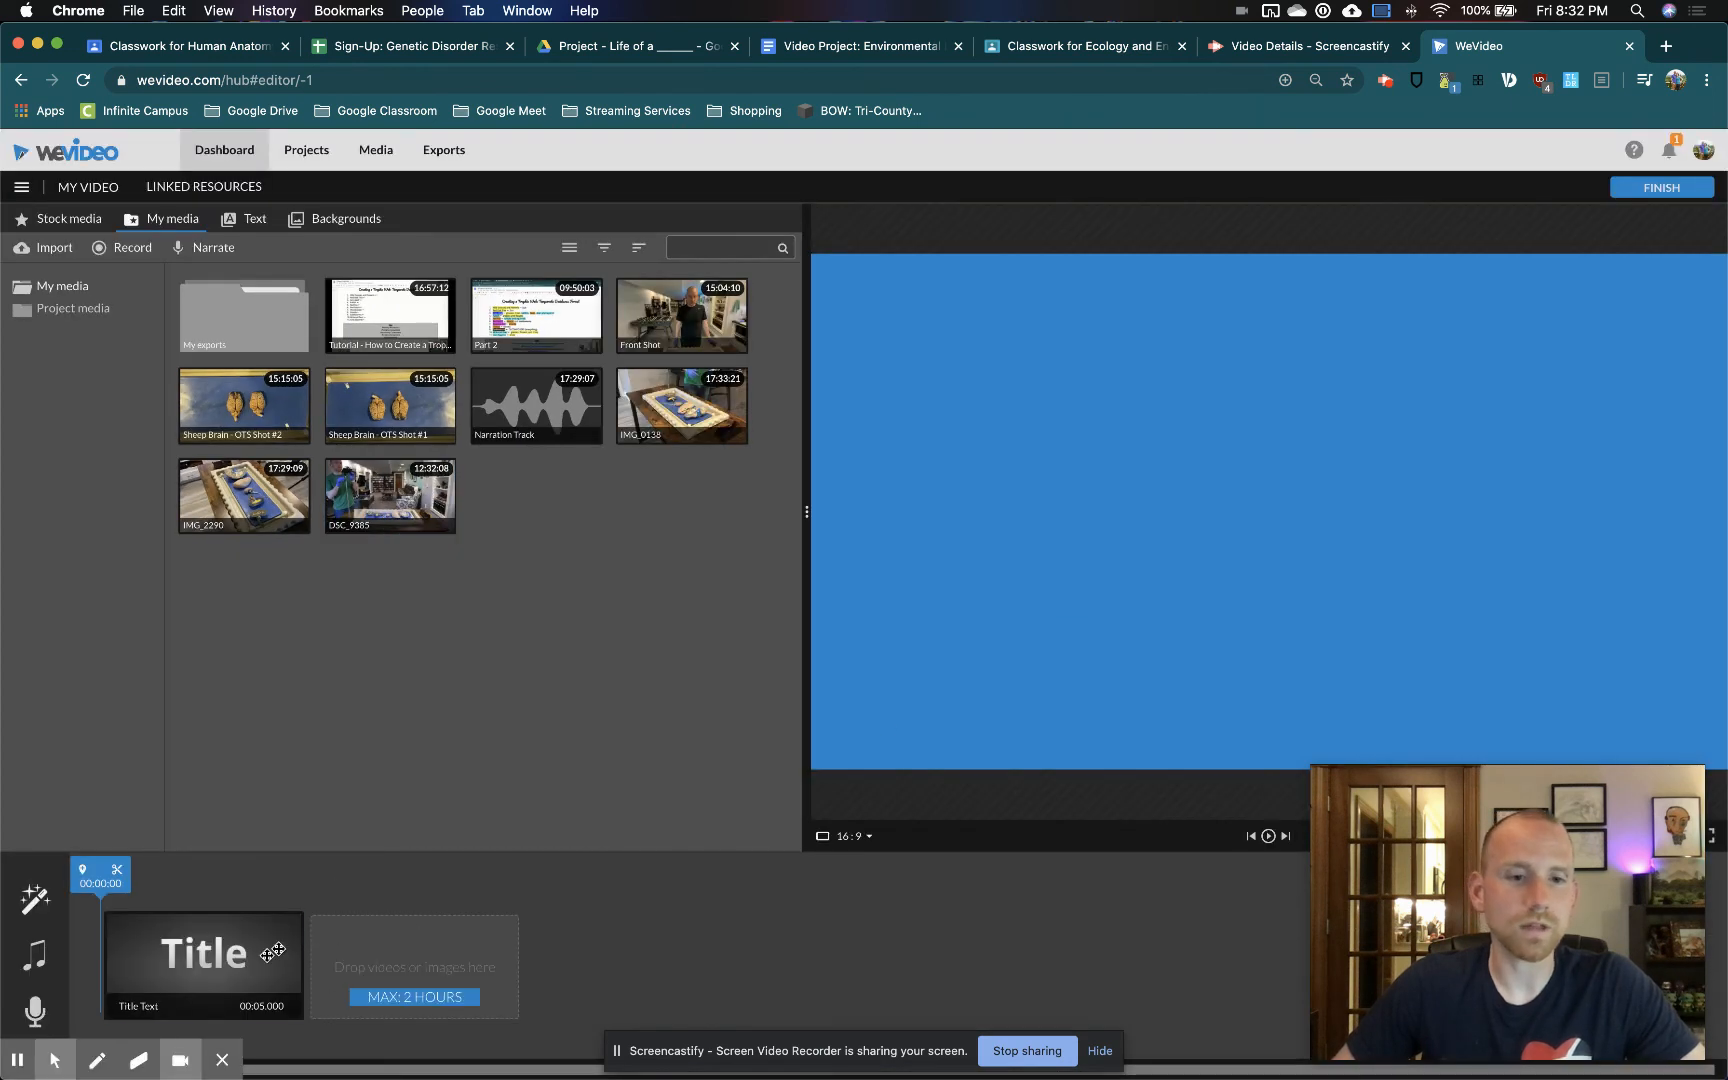
{"action": "left_click", "coordinate": [125, 920]}
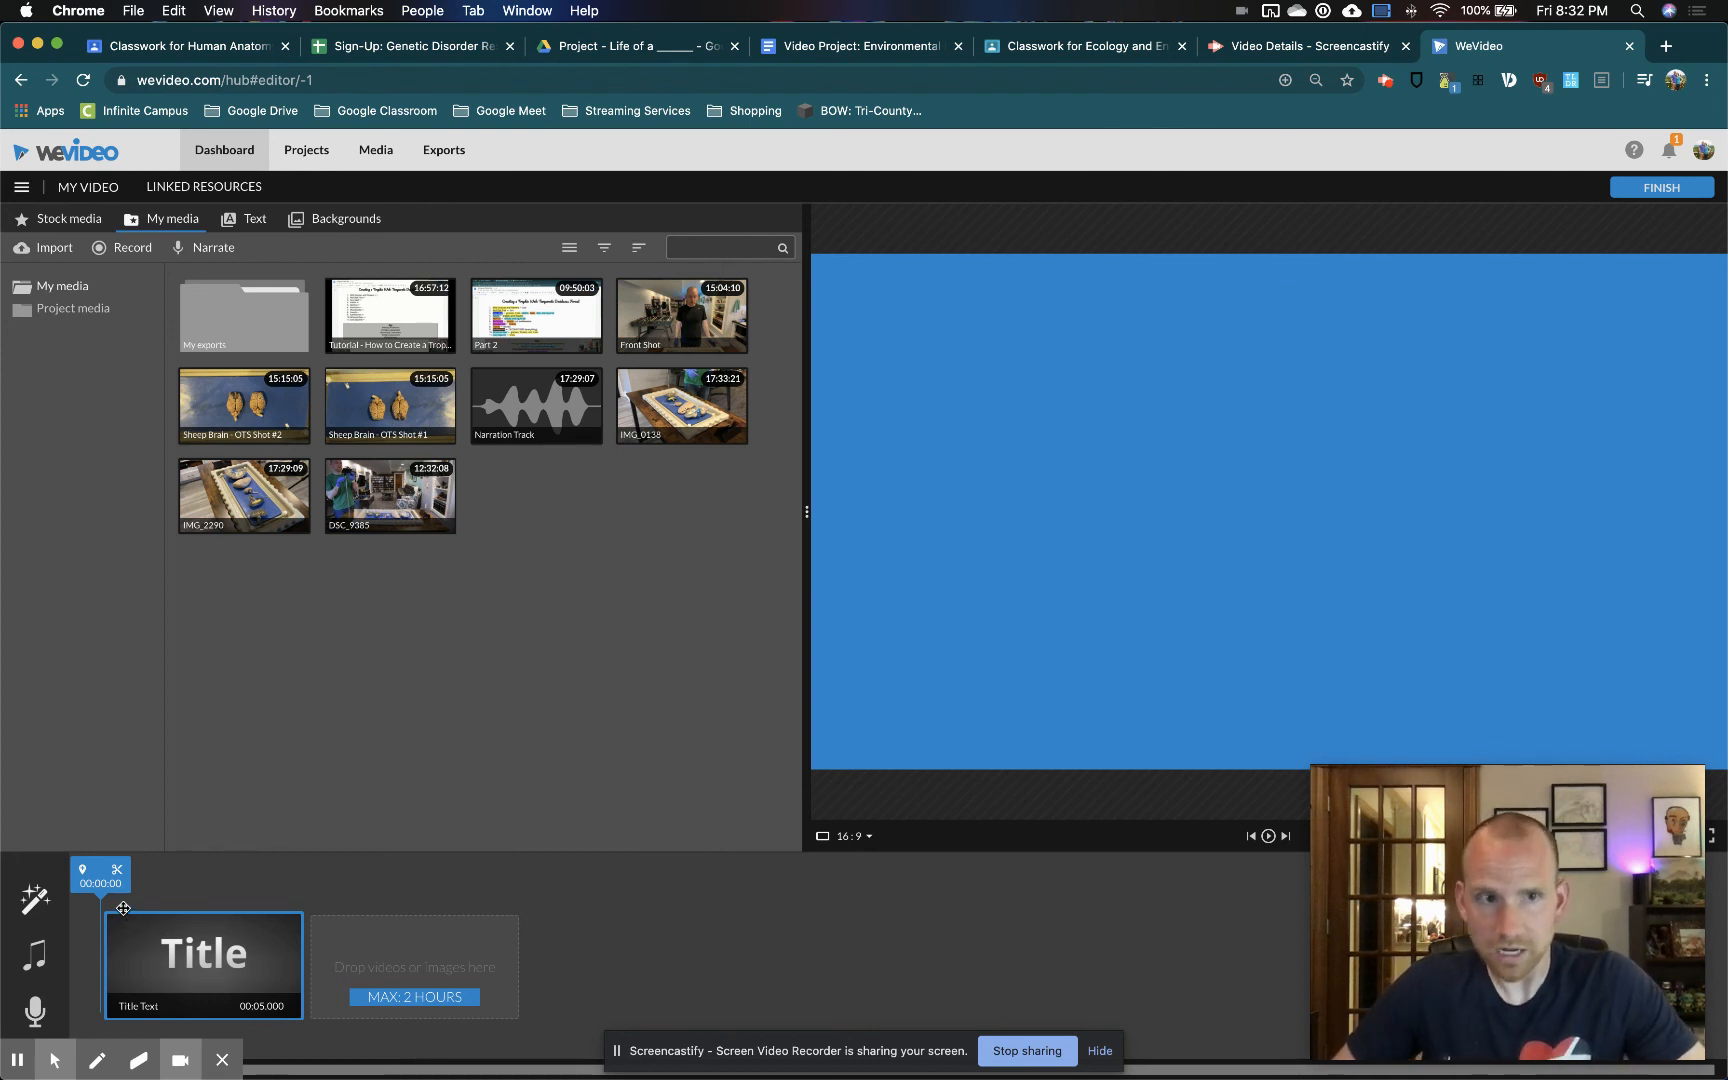
{"action": "left_click", "coordinate": [85, 910]}
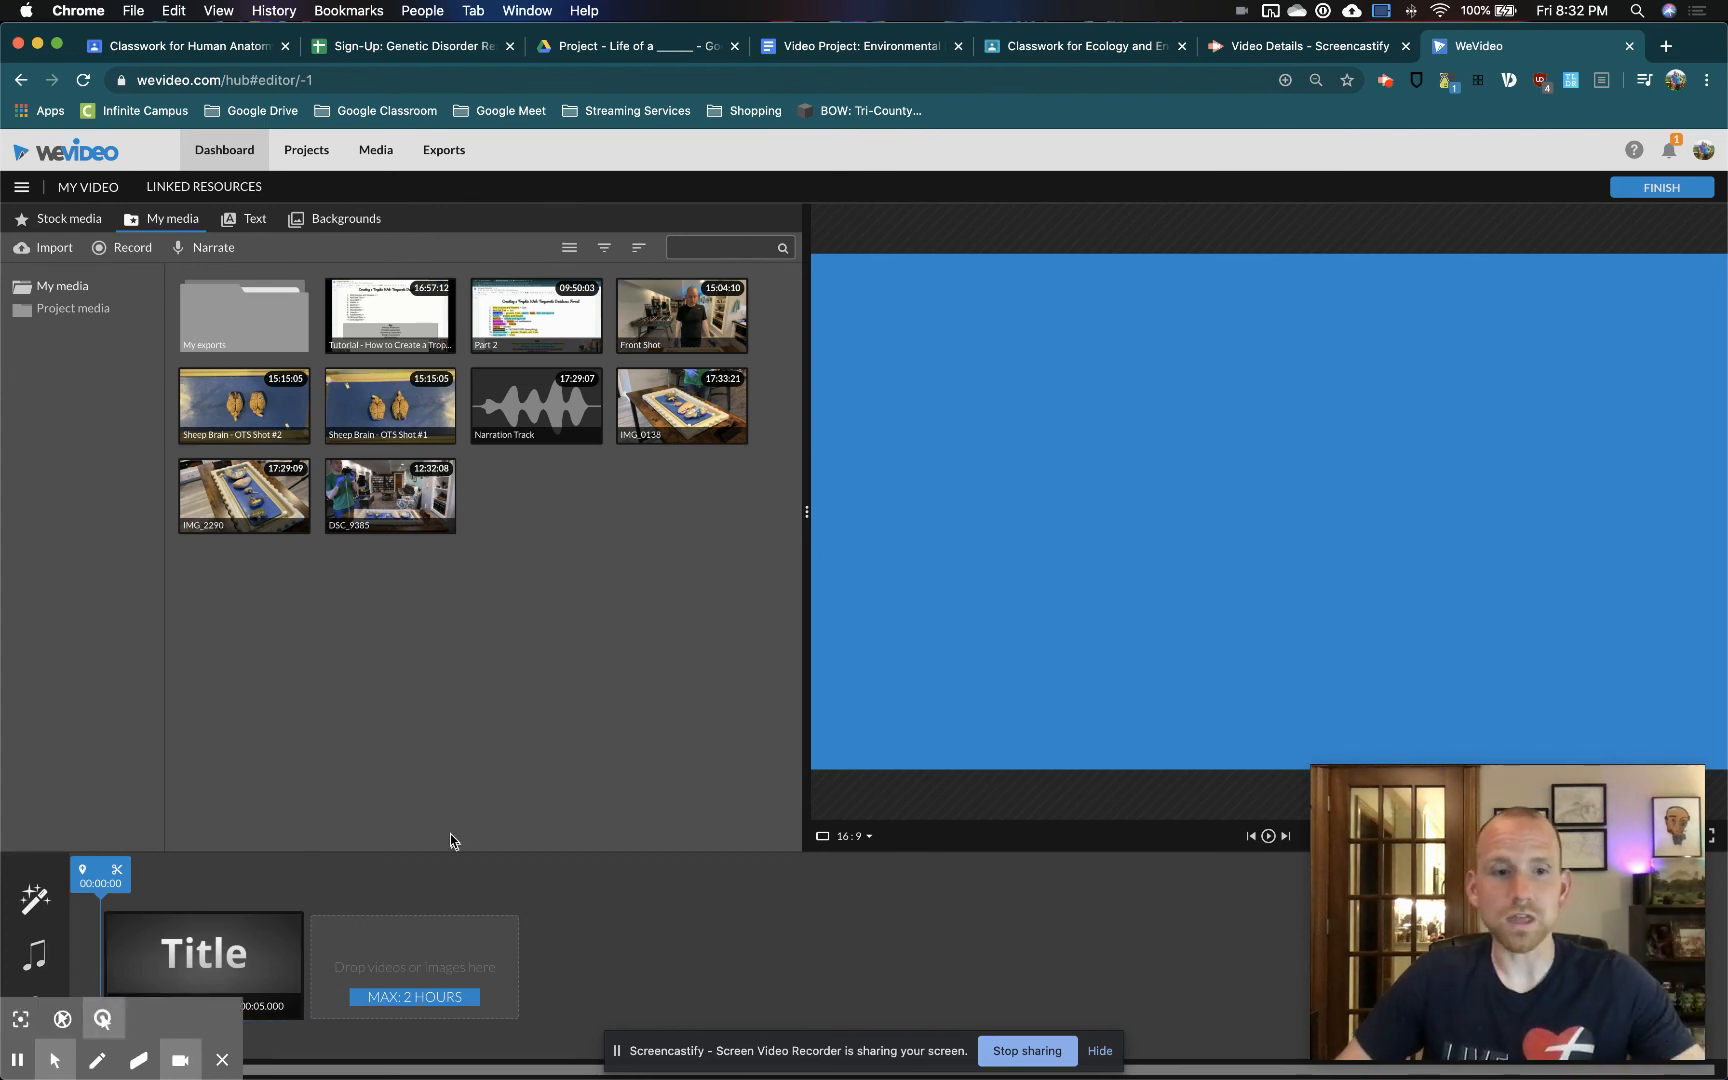
{"action": "left_click", "coordinate": [251, 938]}
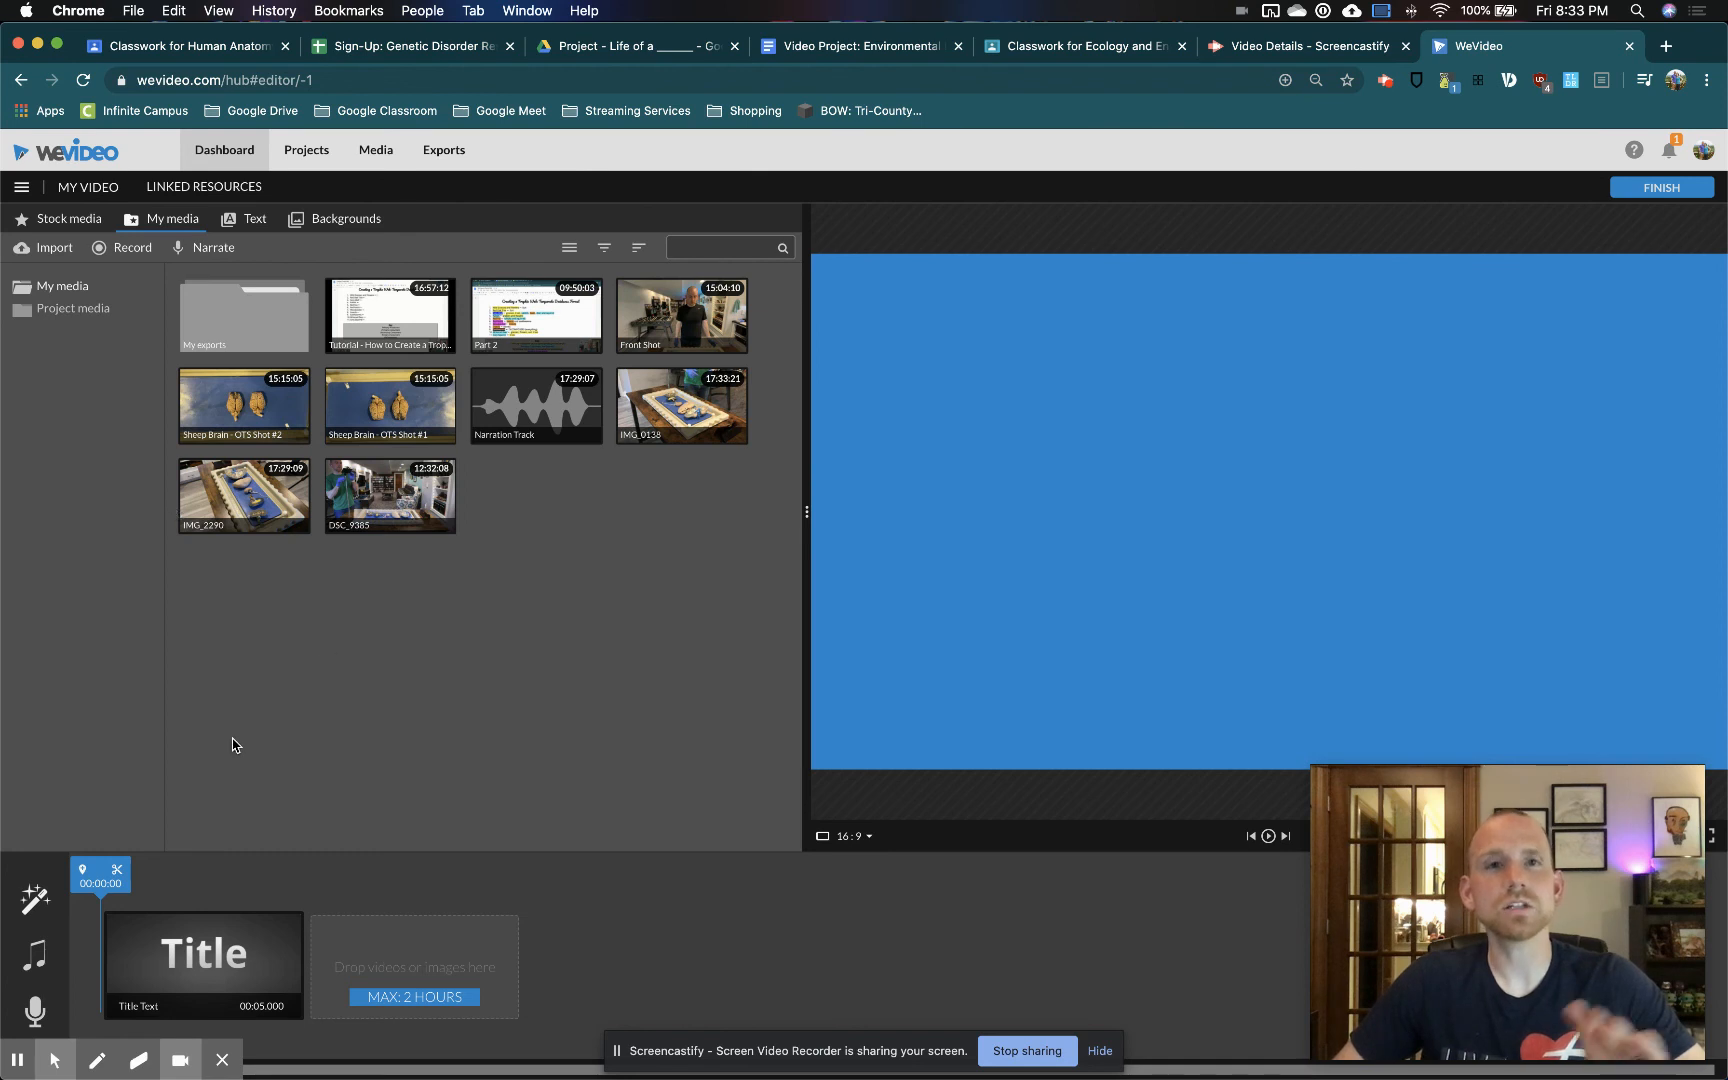
Switch the editor from Storyboard back to Timeline mode
{"action": "left_click", "coordinate": [22, 188]}
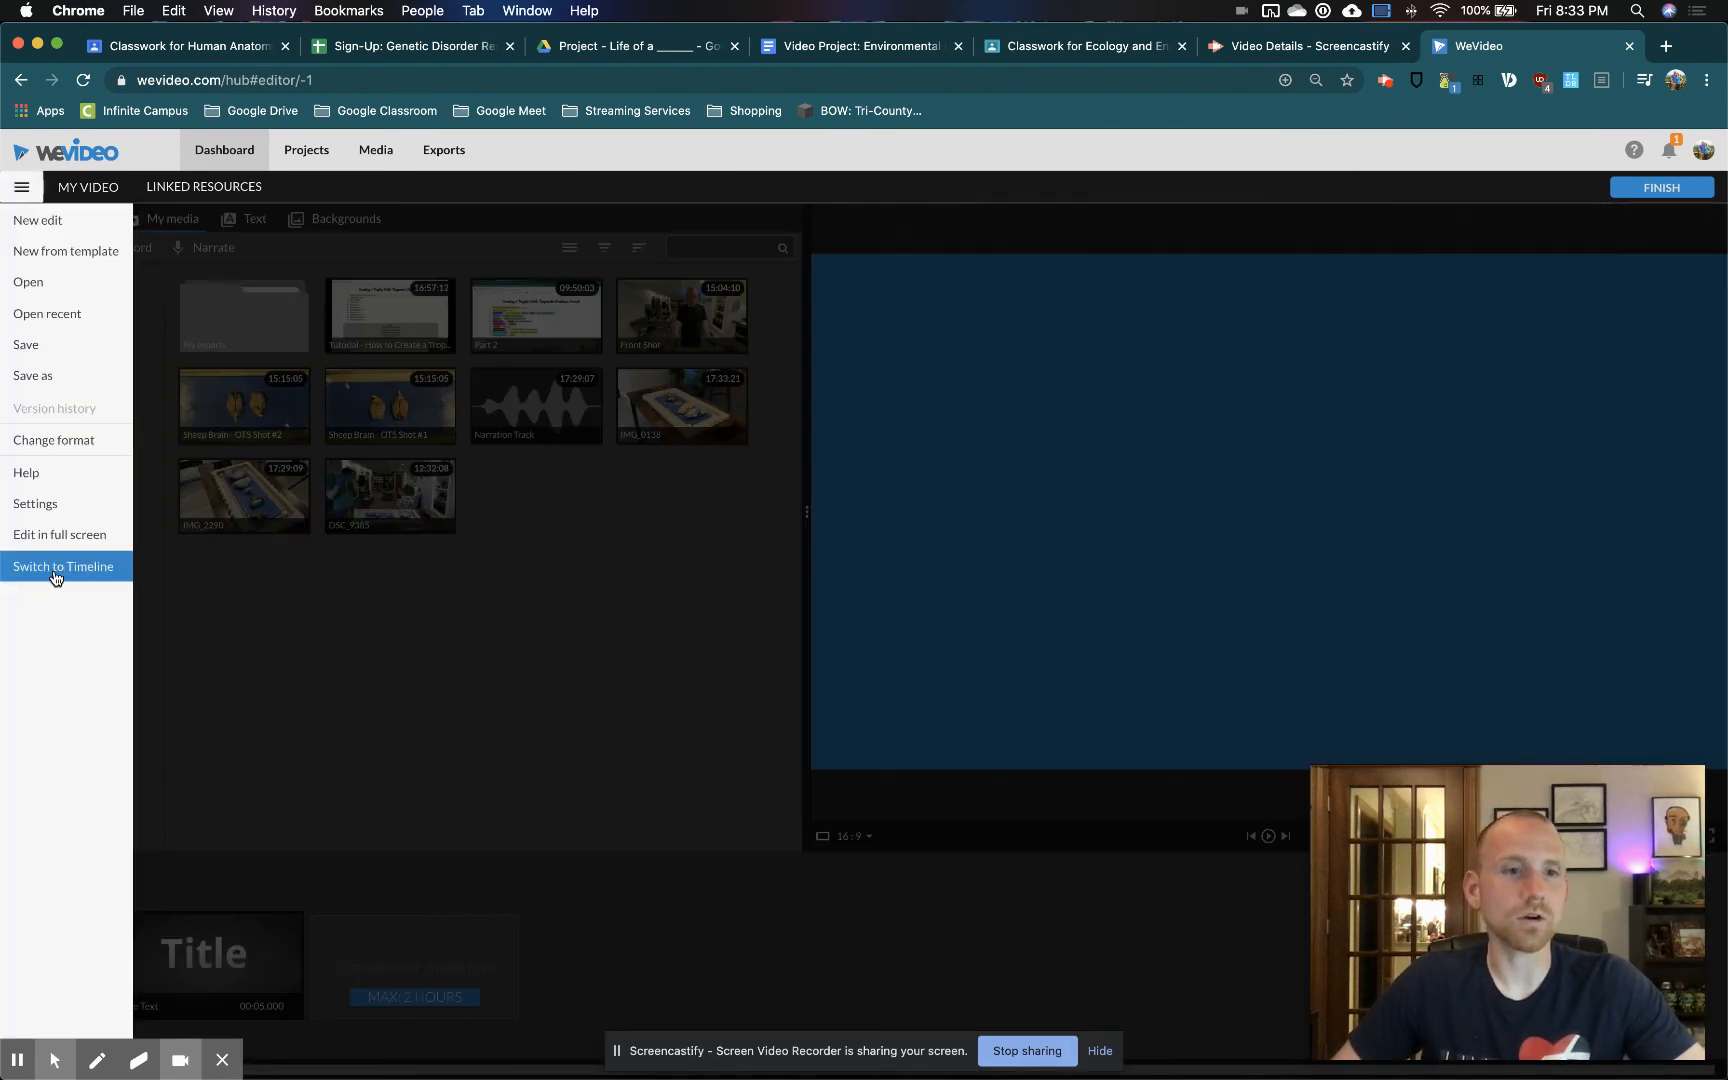
{"action": "scroll", "coordinate": [56, 578], "scroll_direction": "up", "scroll_amount": 5}
{"action": "left_click", "coordinate": [228, 622]}
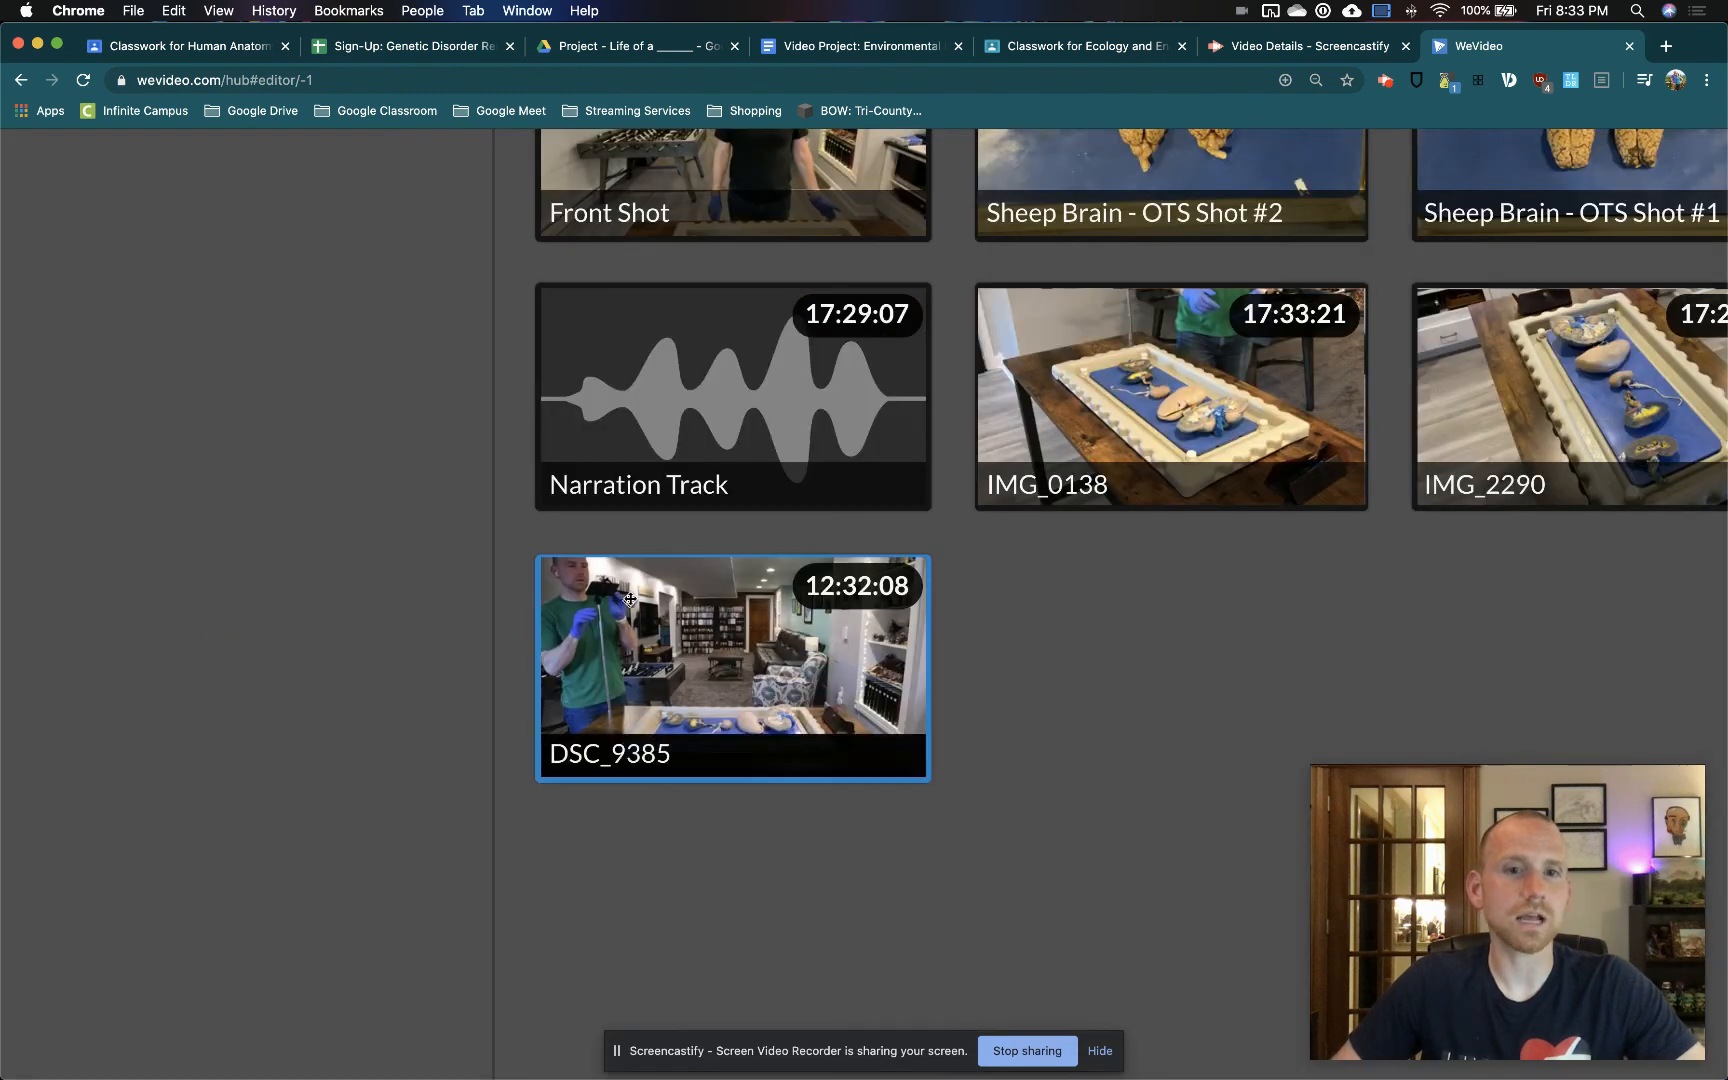
{"action": "scroll", "coordinate": [701, 632], "scroll_direction": "down", "scroll_amount": 5}
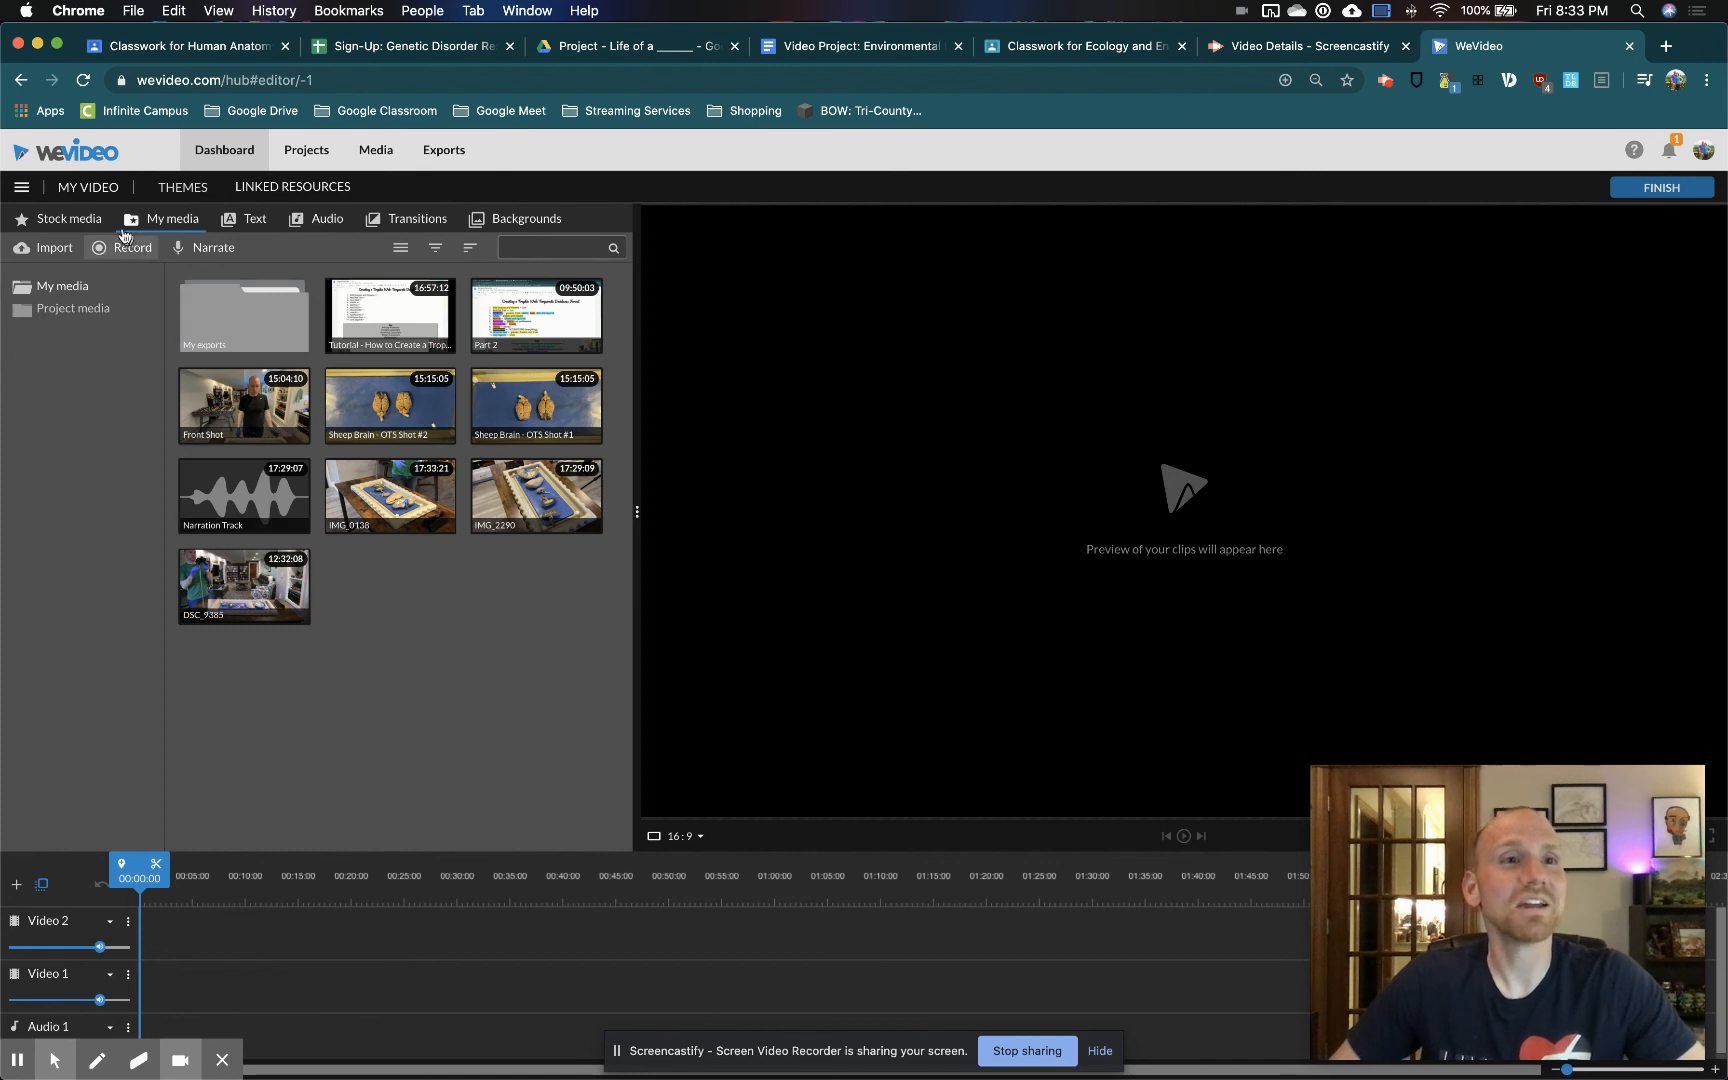
Examine the stock media library and the clips in My media
{"action": "left_click", "coordinate": [82, 221]}
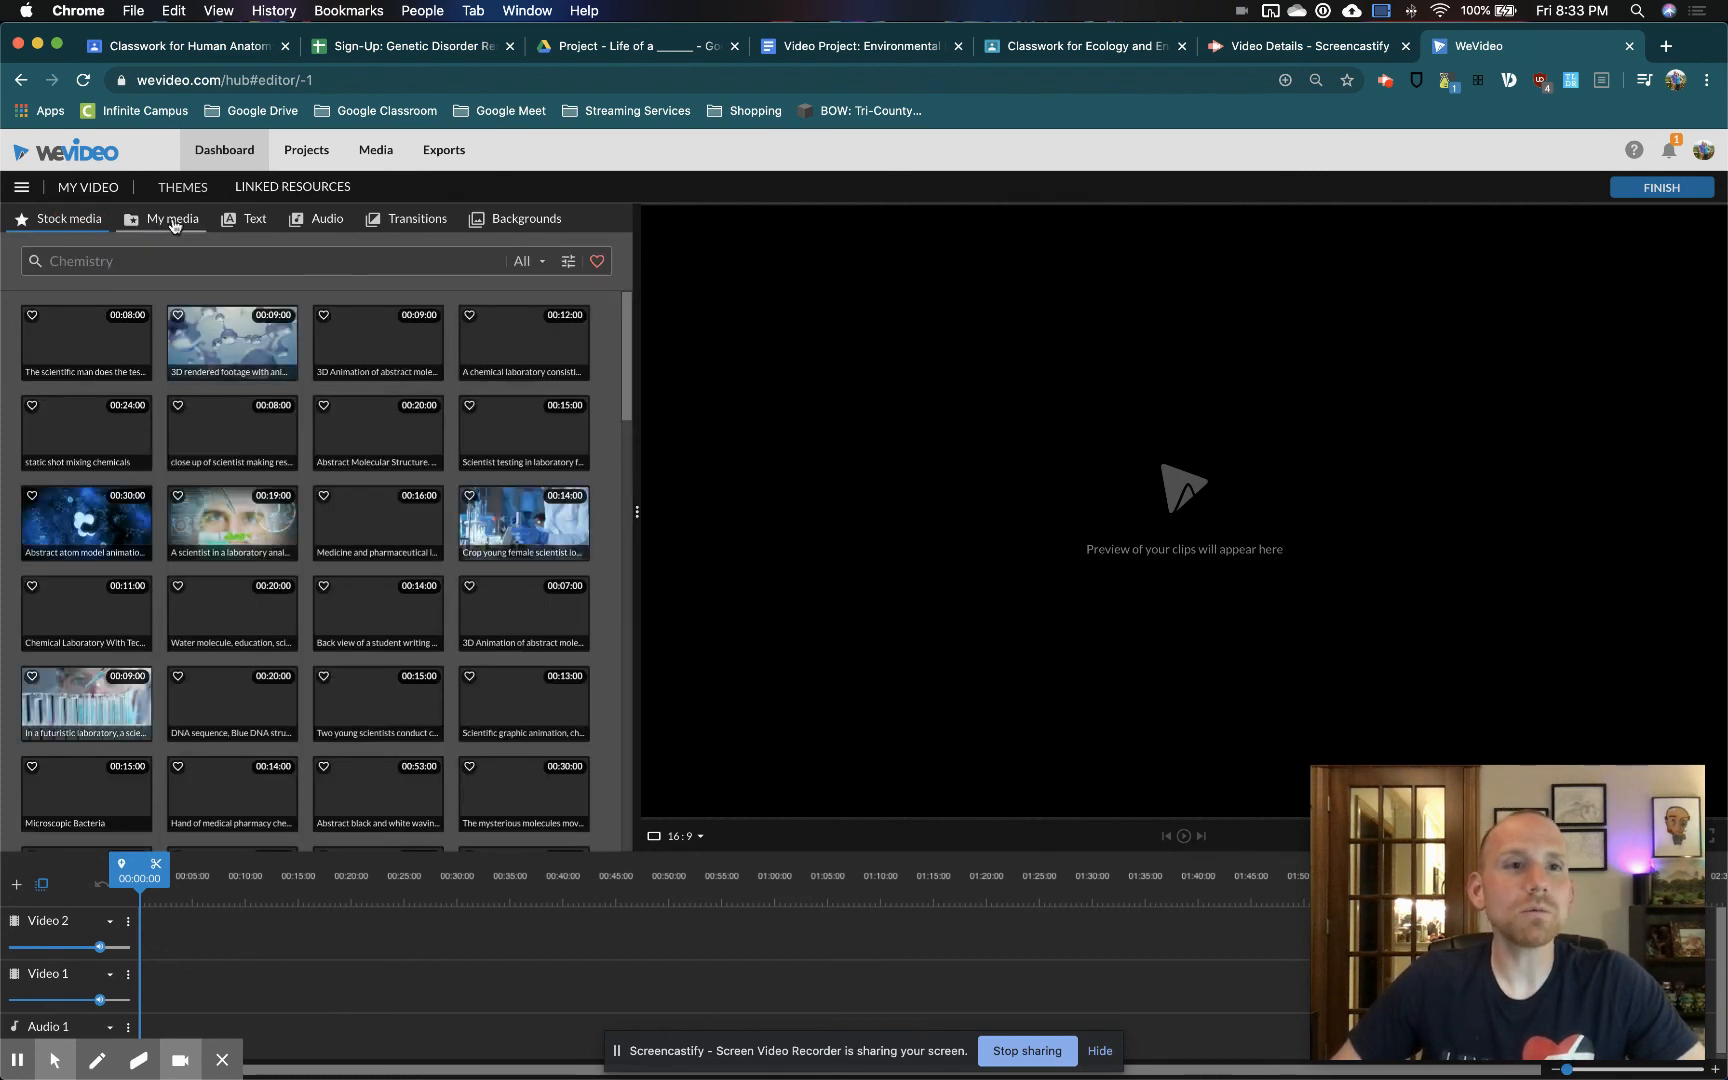
{"action": "scroll", "coordinate": [435, 239], "scroll_direction": "up", "scroll_amount": 5}
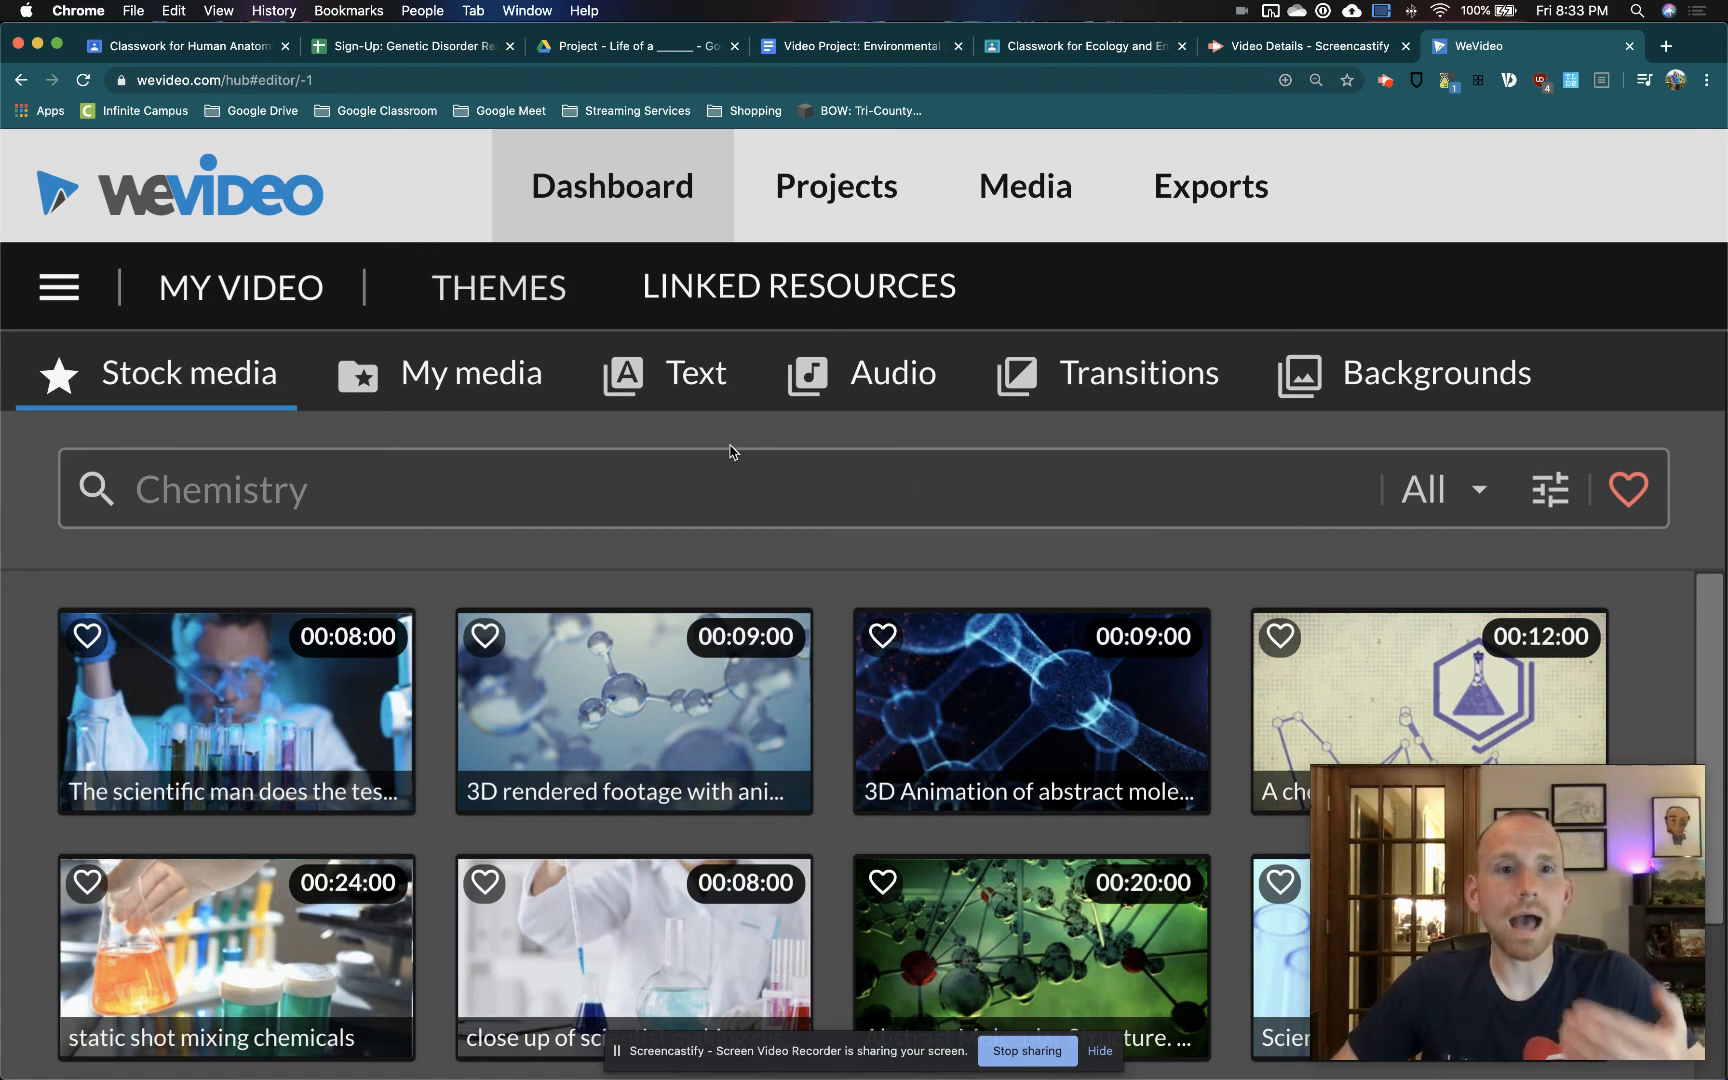
{"action": "scroll", "coordinate": [740, 455], "scroll_direction": "down", "scroll_amount": 5}
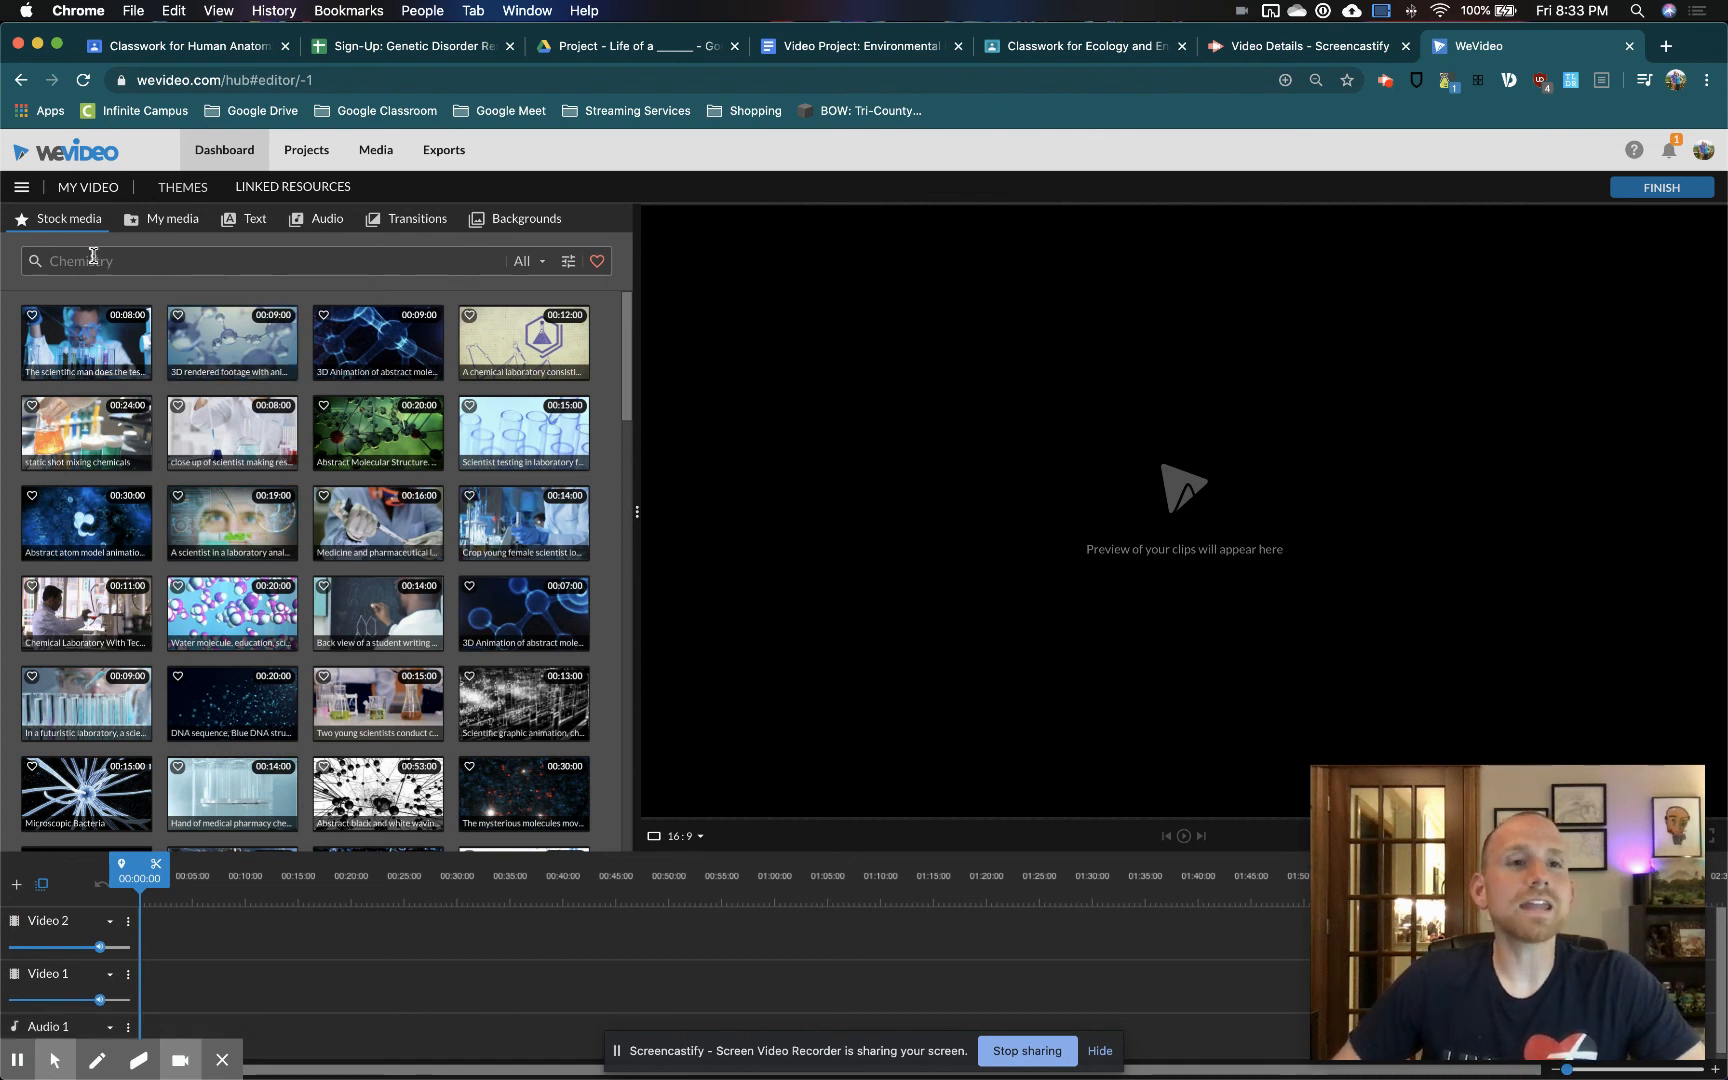
{"action": "left_click", "coordinate": [163, 219]}
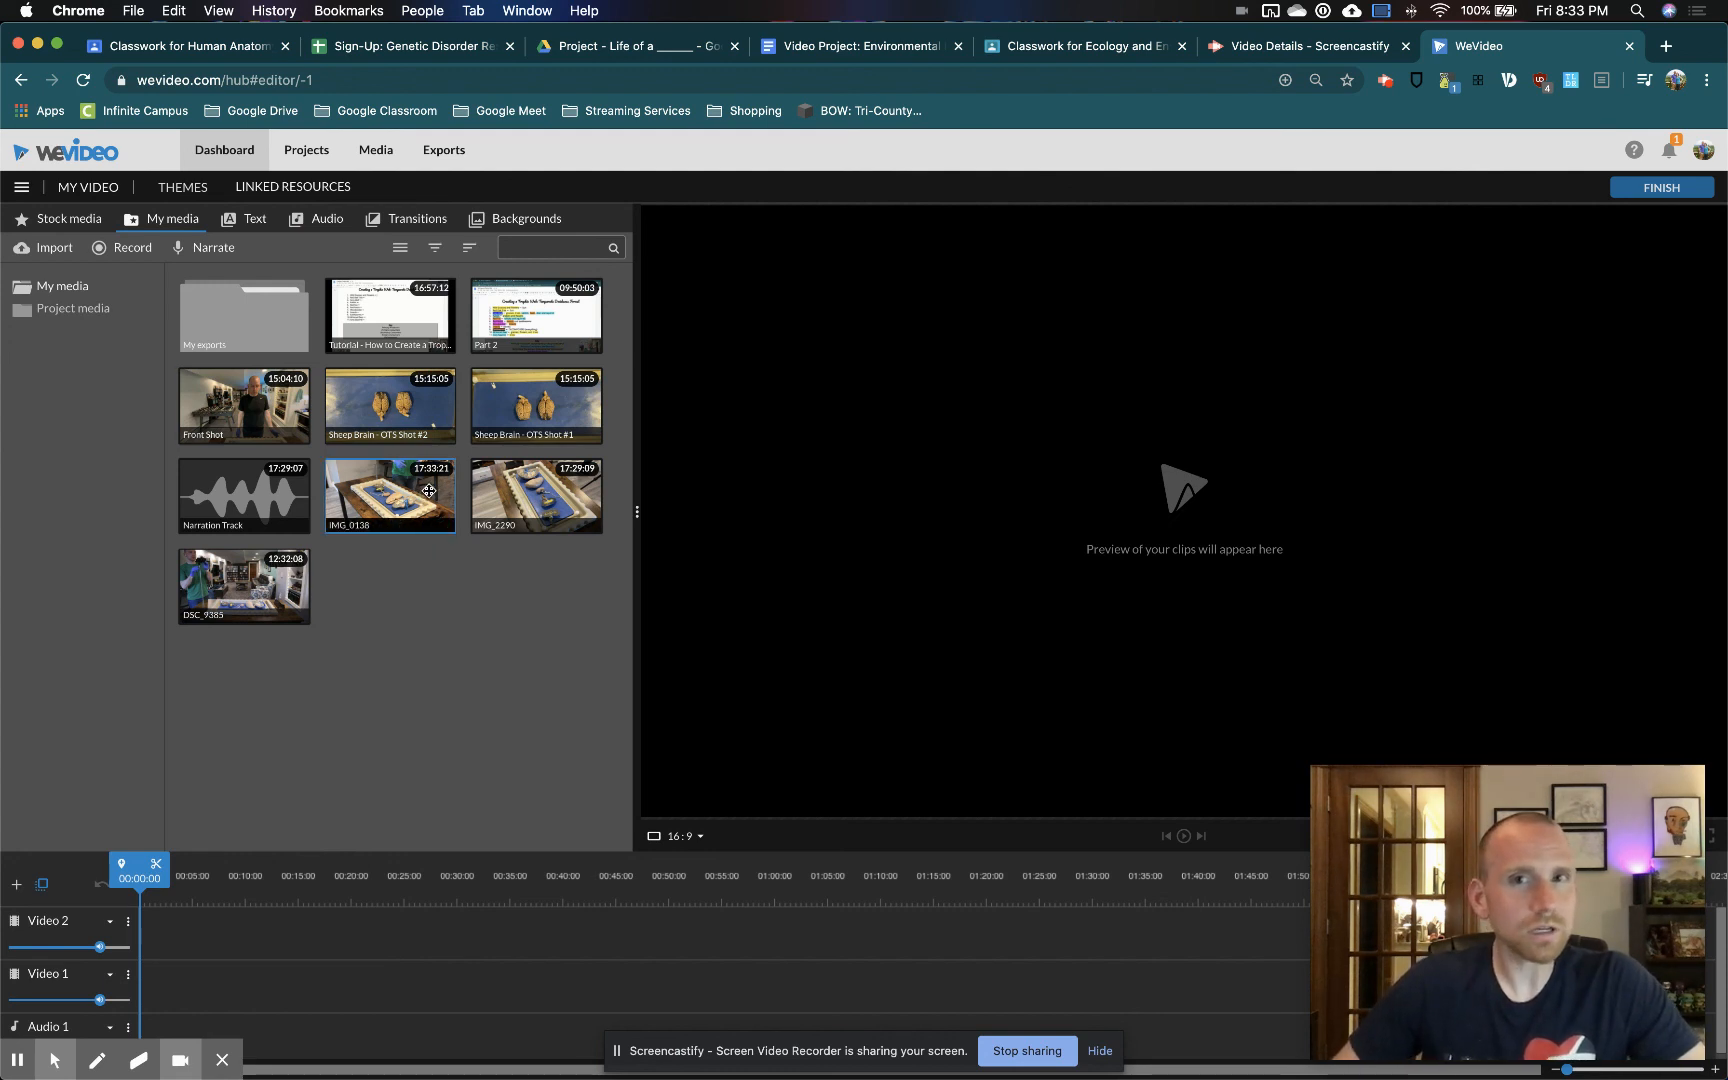
Search the stock media for "soda can" and review the media types offered for refining the search
{"action": "left_click", "coordinate": [73, 222]}
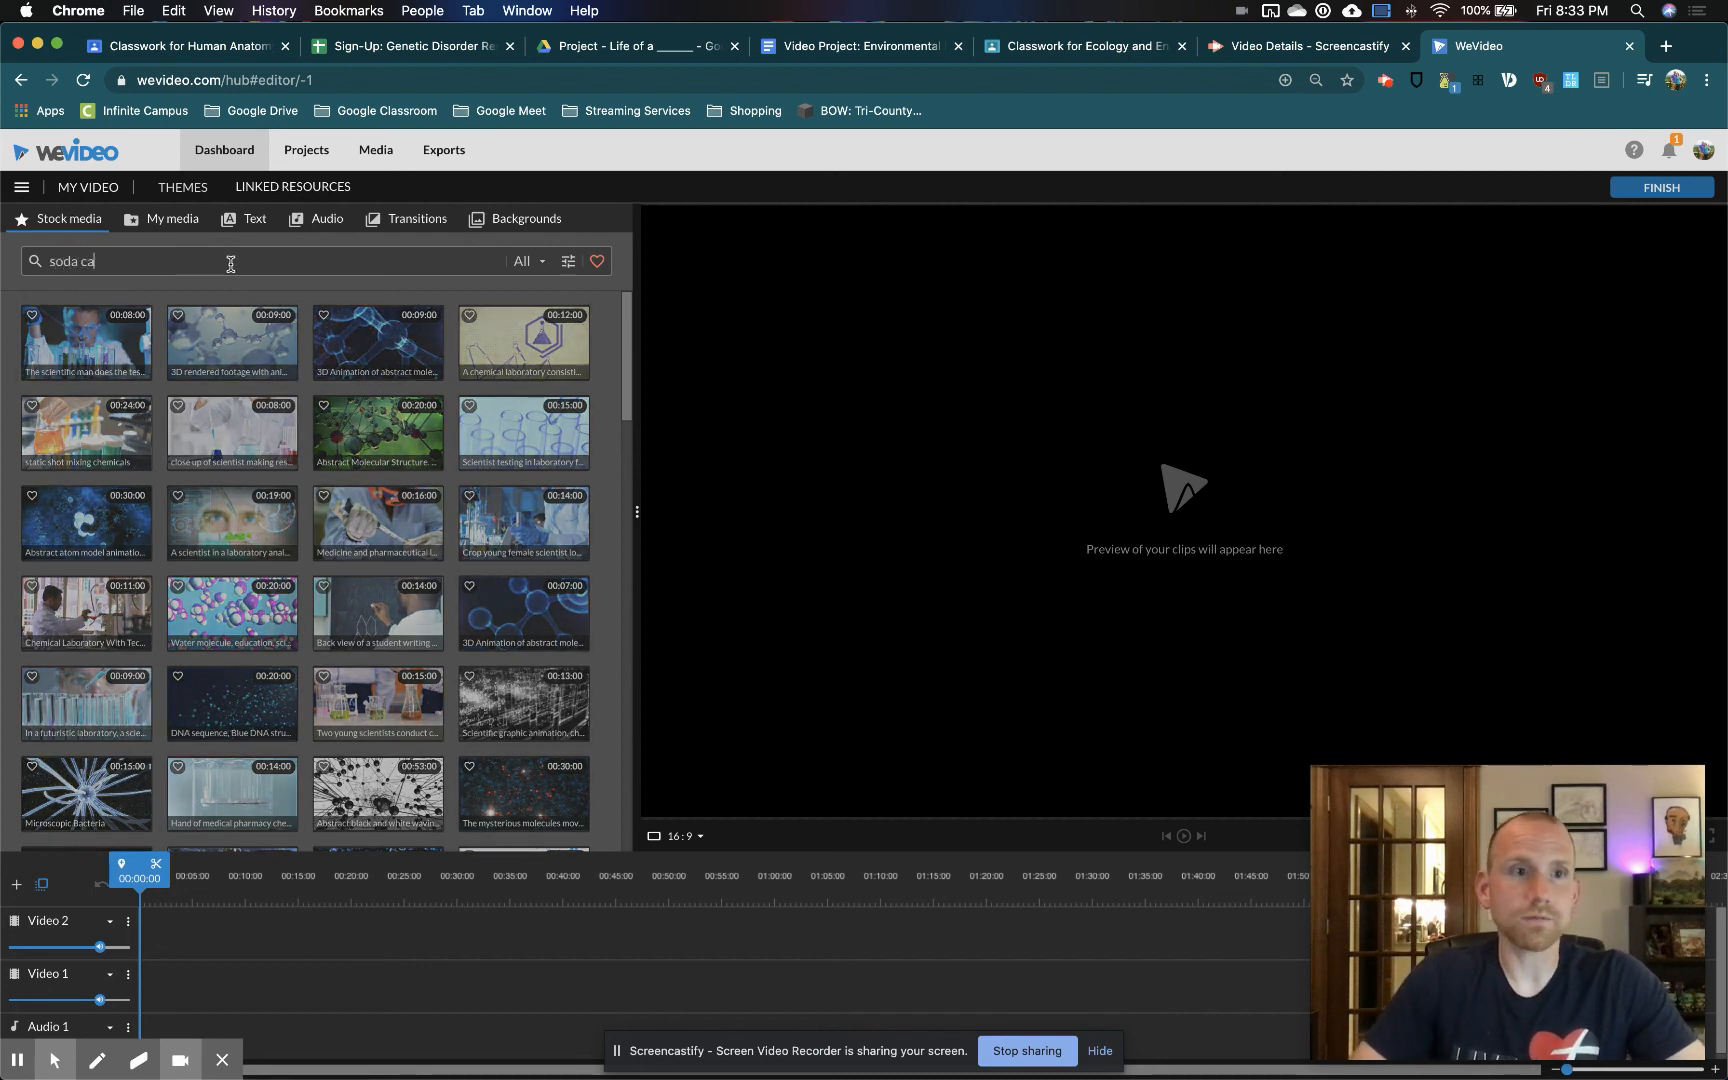
{"action": "key", "text": "Return"}
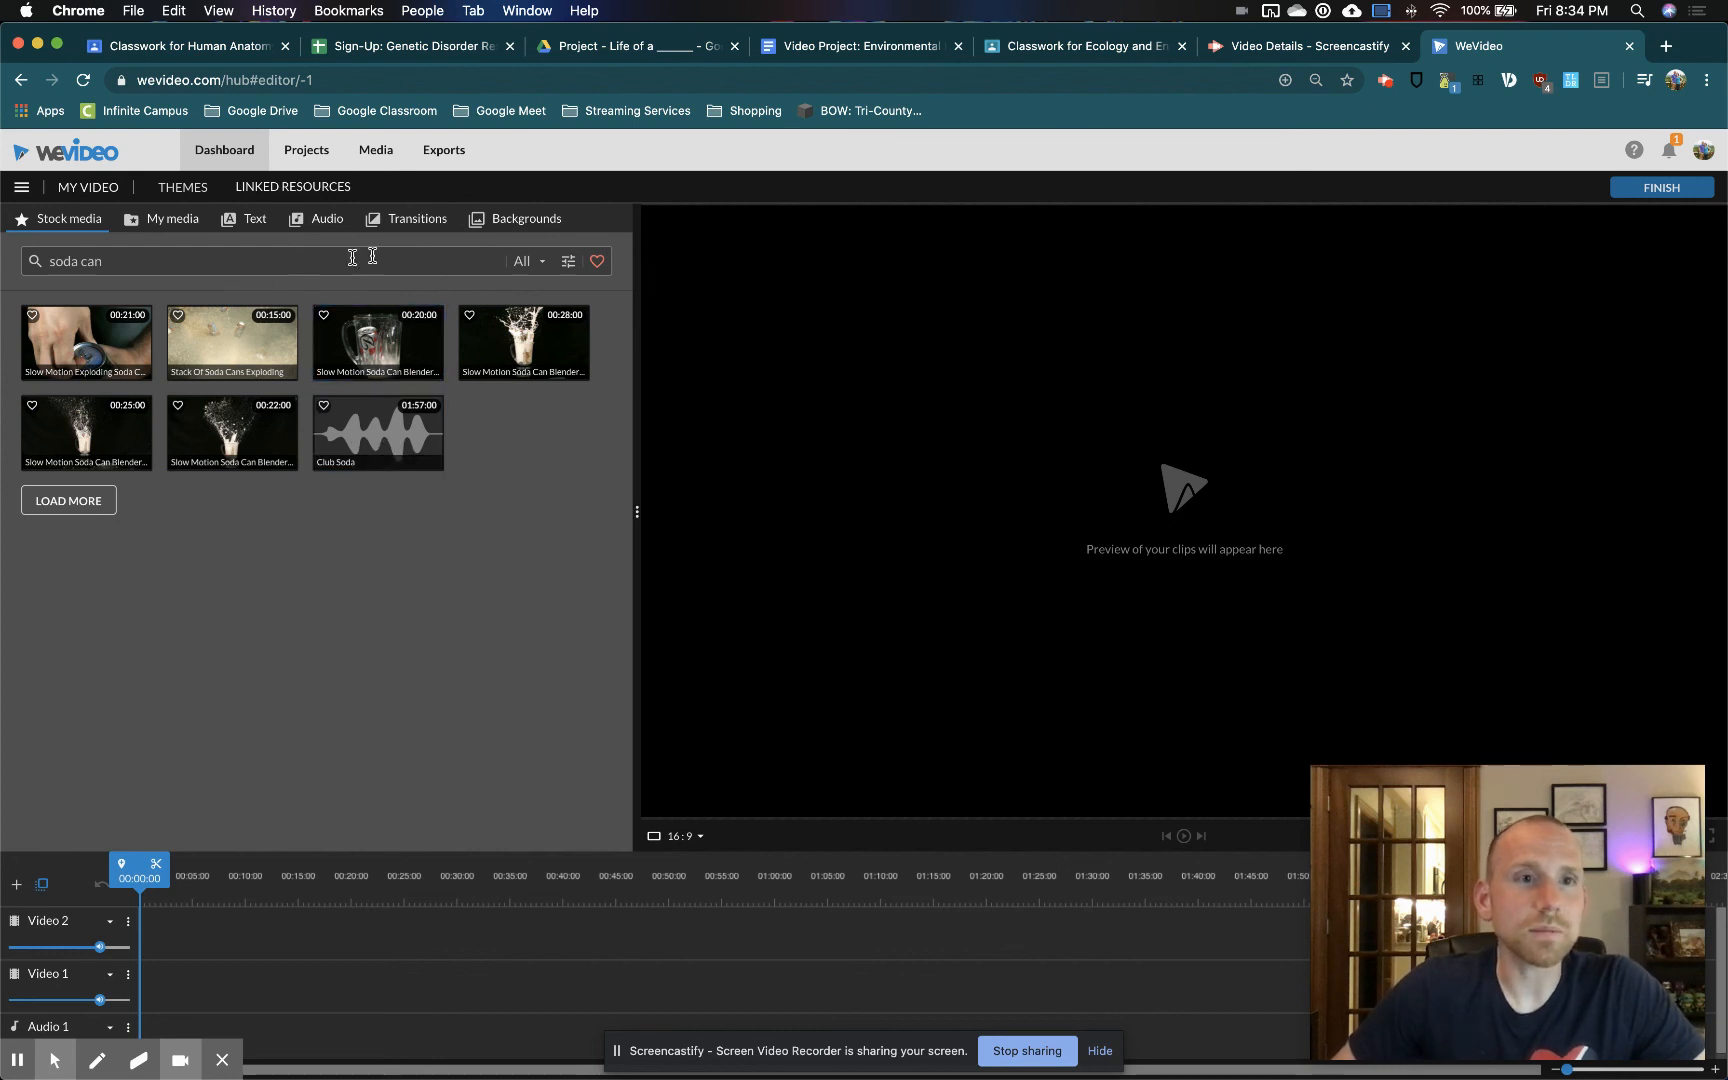
{"action": "left_click", "coordinate": [563, 262]}
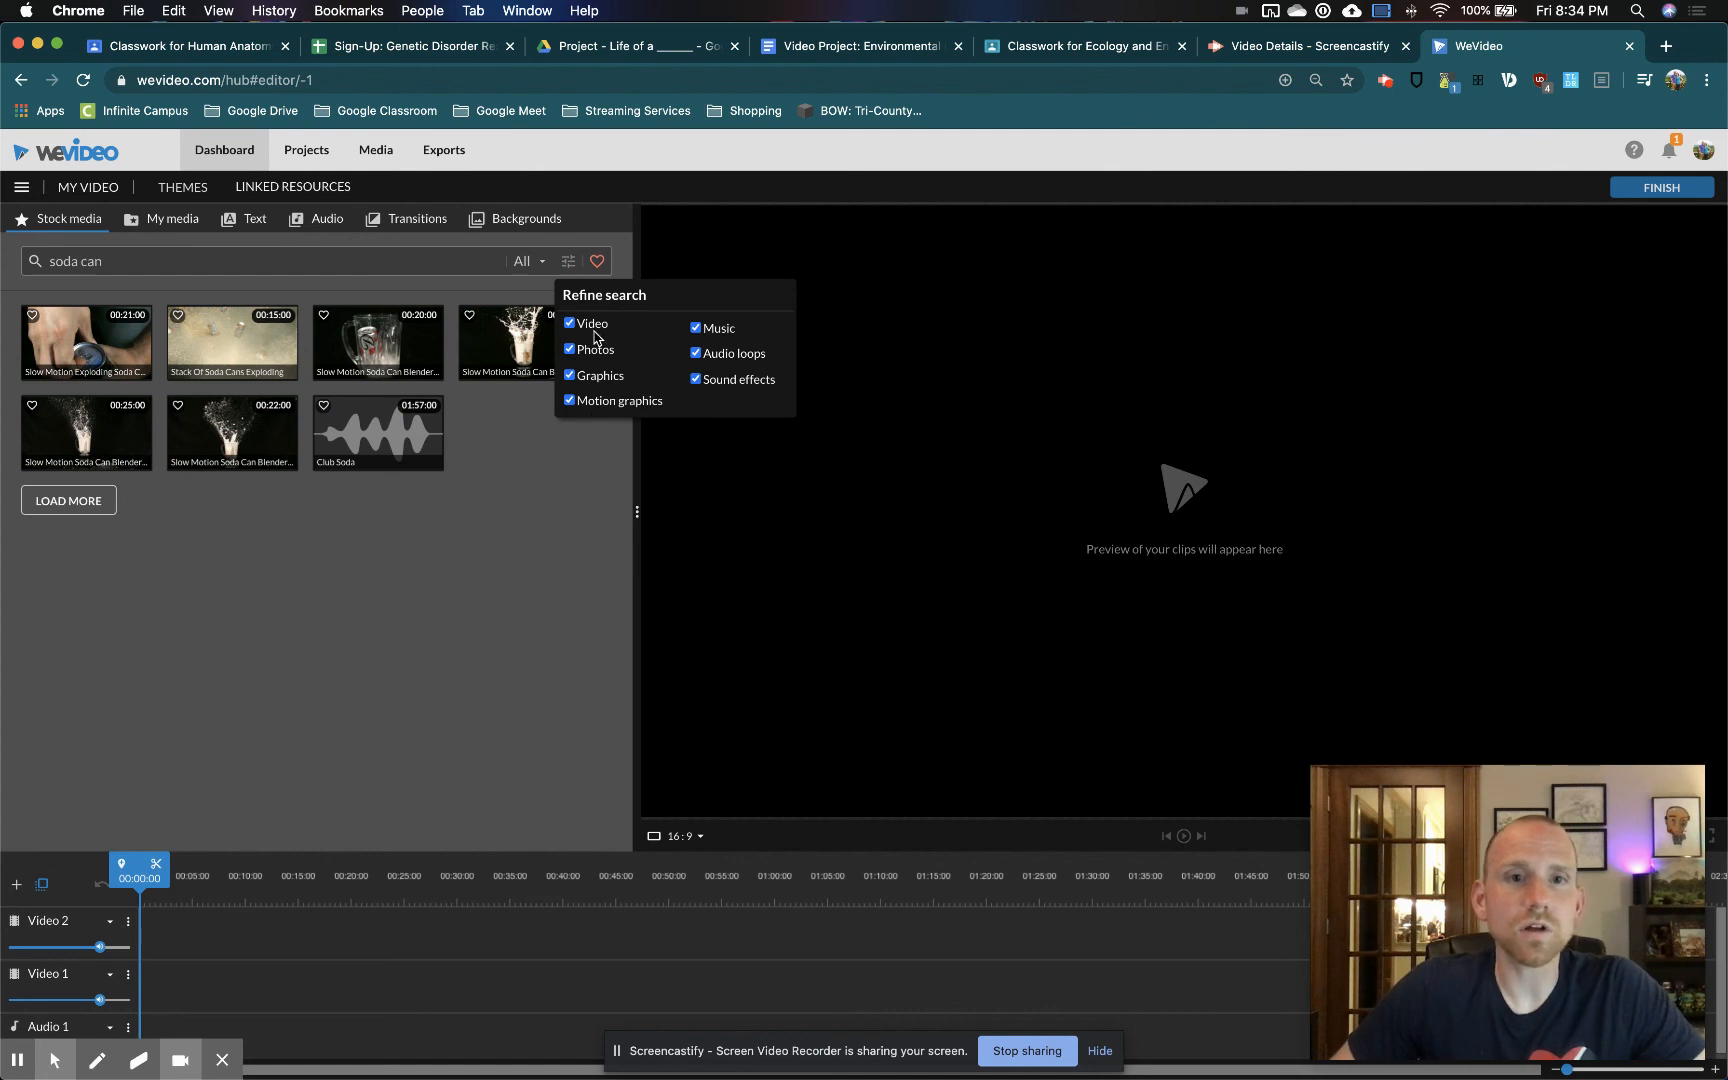
{"action": "scroll", "coordinate": [620, 377], "scroll_direction": "up", "scroll_amount": 5}
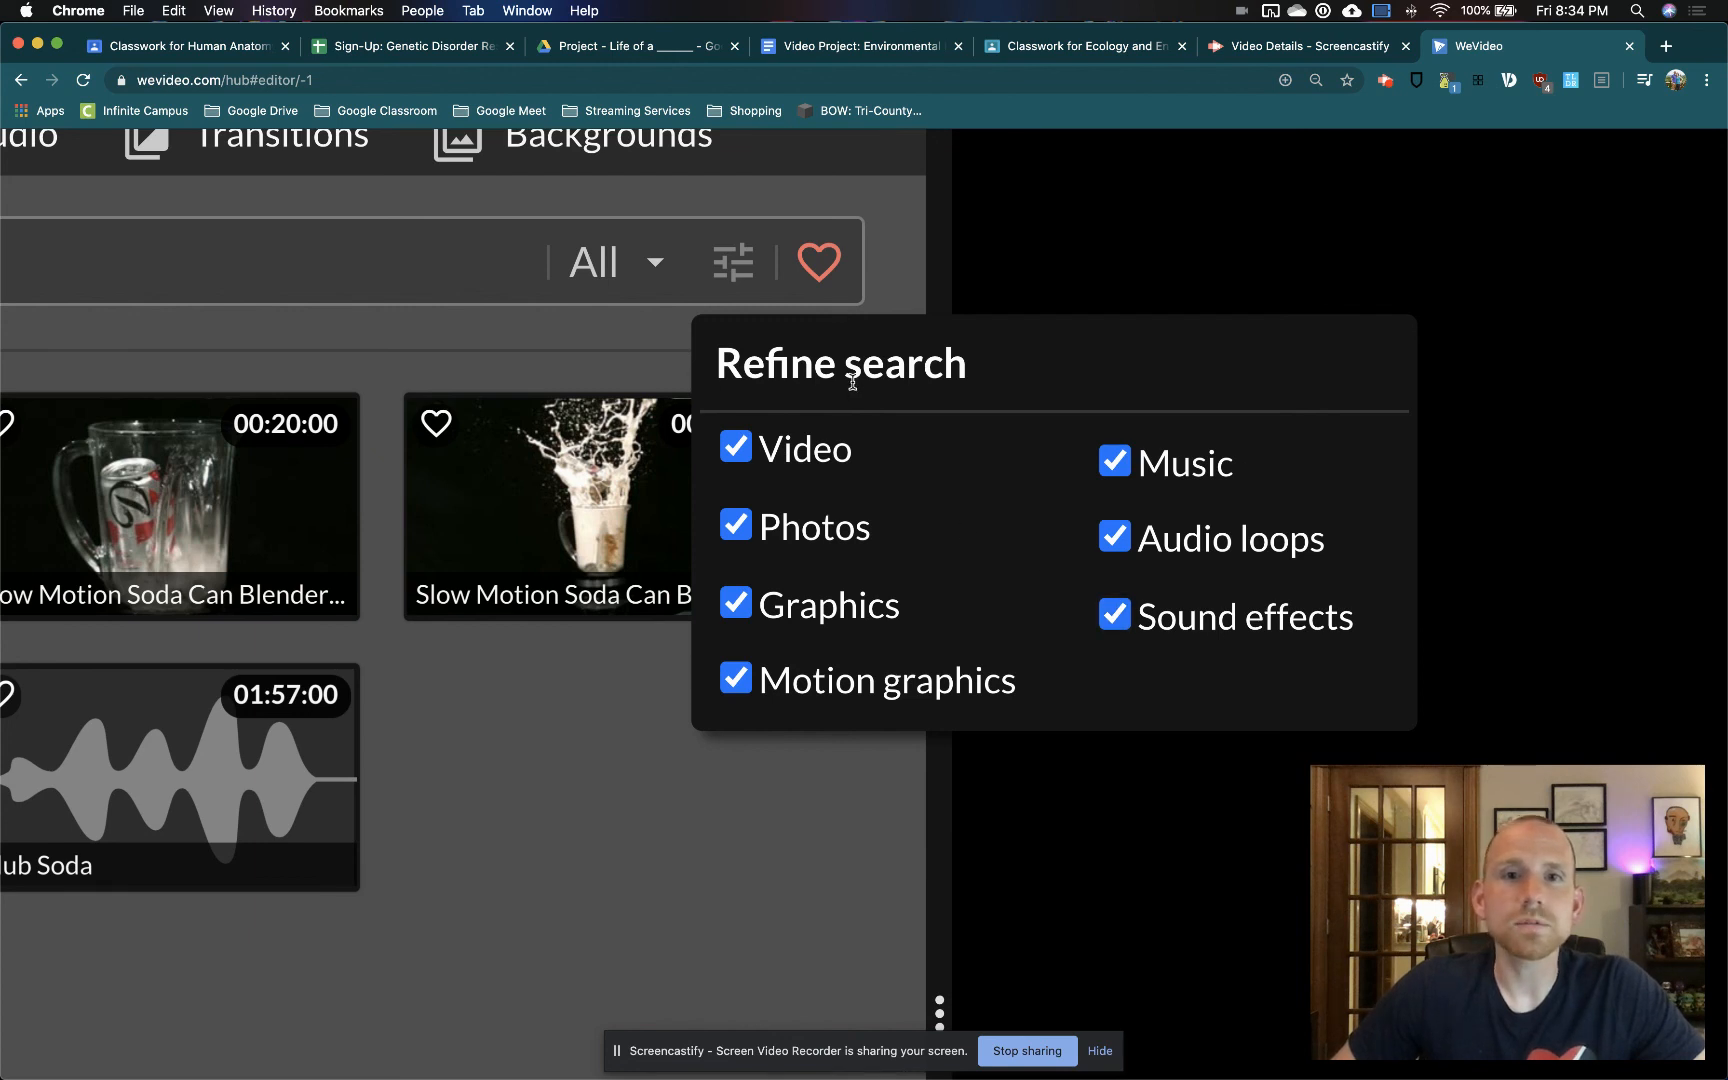
{"action": "scroll", "coordinate": [852, 383], "scroll_direction": "down", "scroll_amount": 5}
{"action": "left_click", "coordinate": [480, 437]}
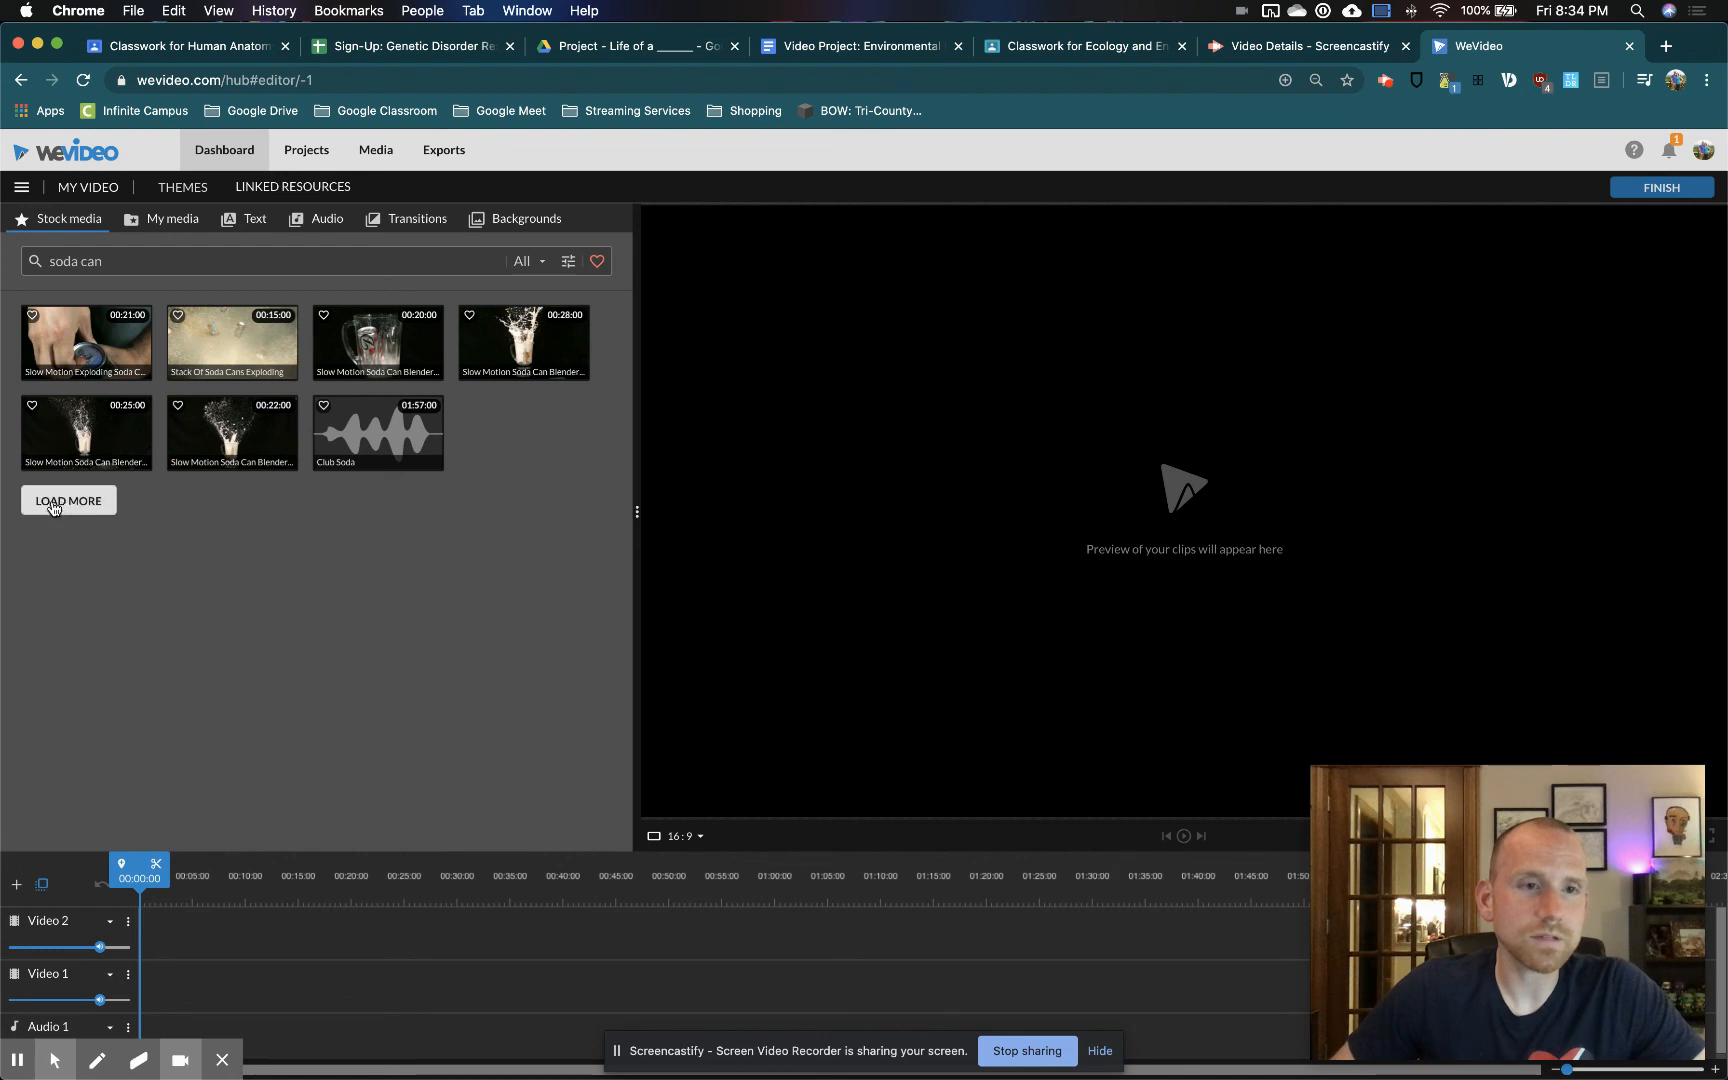
Search the stock media for "can" and browse through the results
{"action": "left_click", "coordinate": [127, 260]}
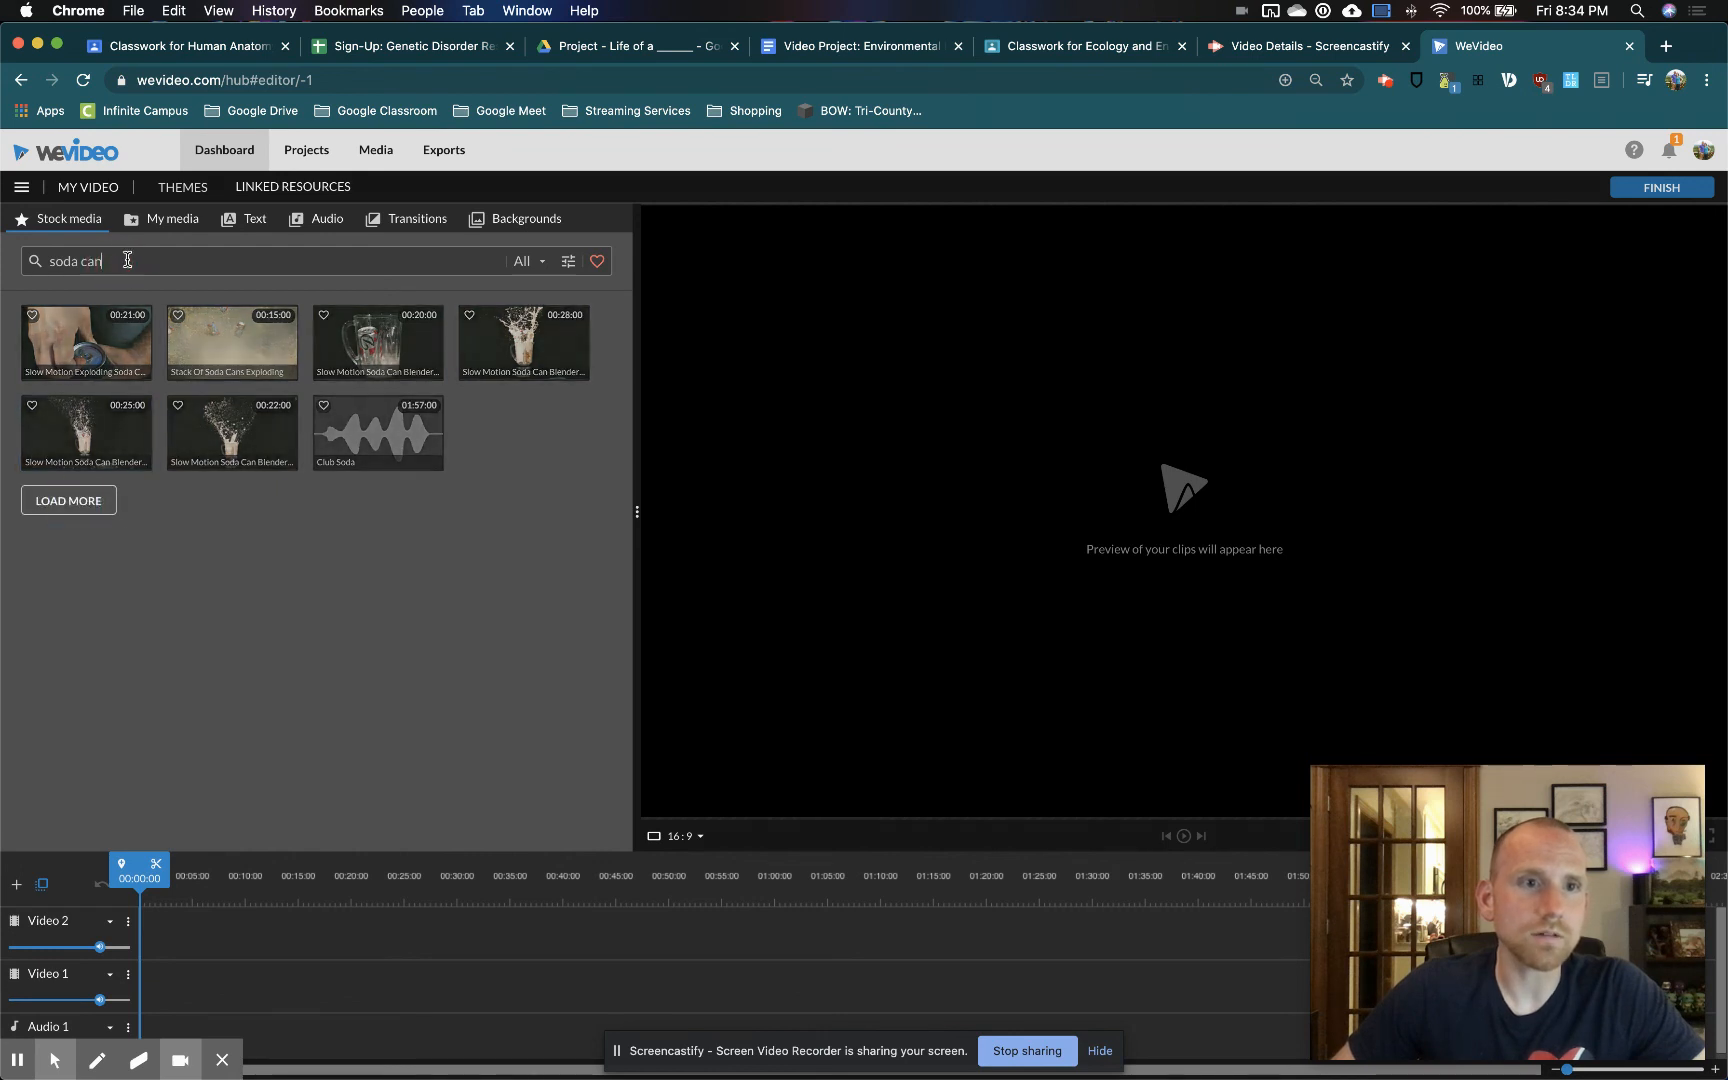
{"action": "type", "text": "can"}
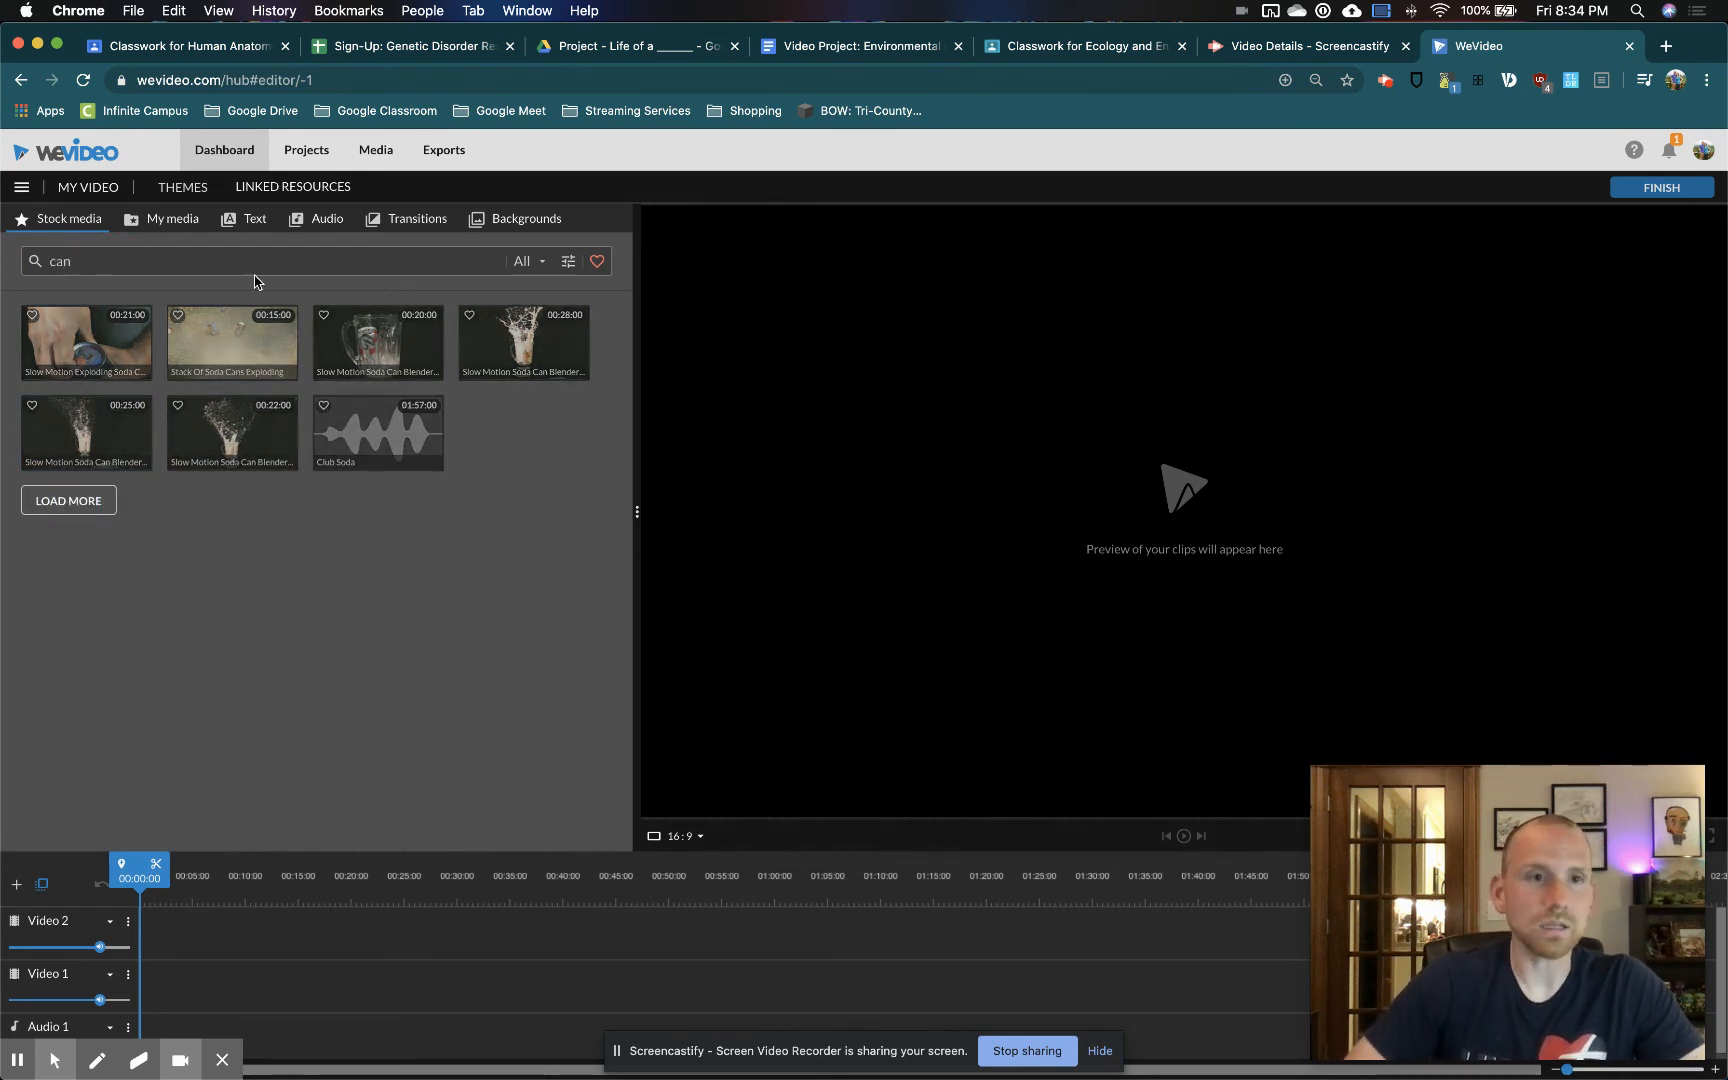
{"action": "key", "text": "Return"}
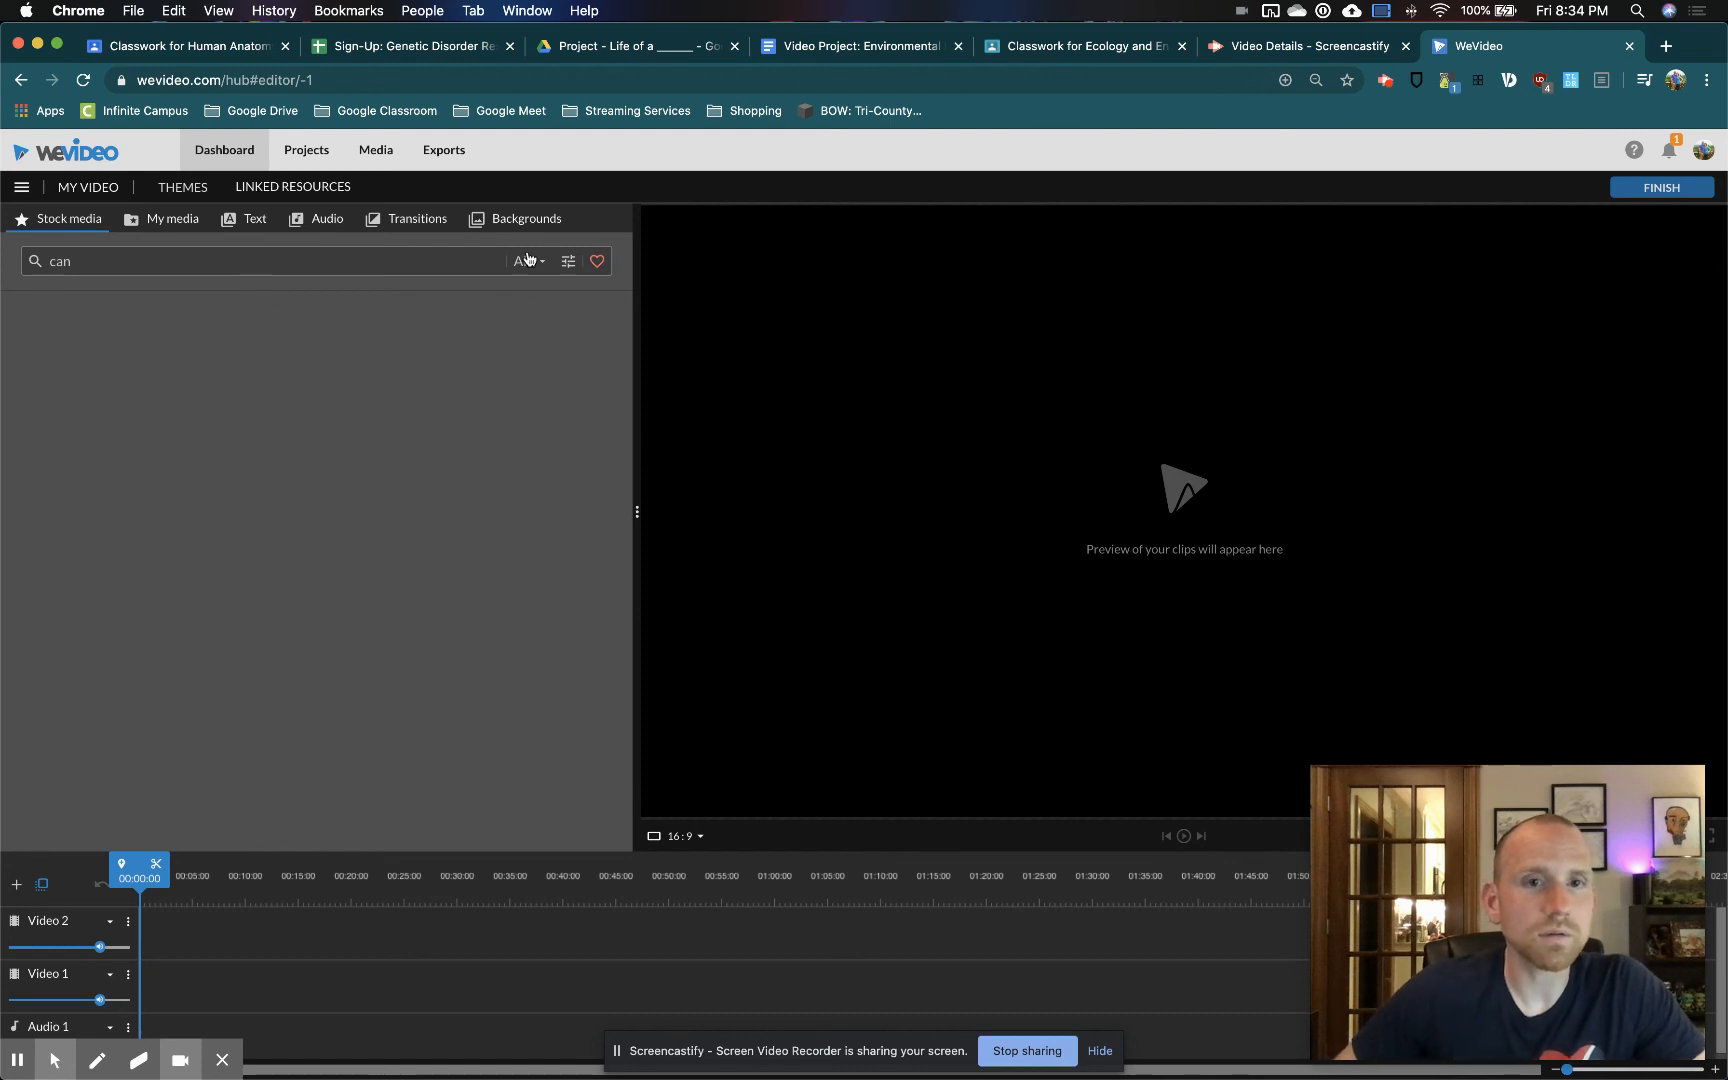
{"action": "scroll", "coordinate": [408, 483], "scroll_direction": "down", "scroll_amount": 2}
{"action": "scroll", "coordinate": [408, 483], "scroll_direction": "up", "scroll_amount": 2}
{"action": "scroll", "coordinate": [456, 480], "scroll_direction": "down", "scroll_amount": 10}
{"action": "scroll", "coordinate": [456, 480], "scroll_direction": "down", "scroll_amount": 10}
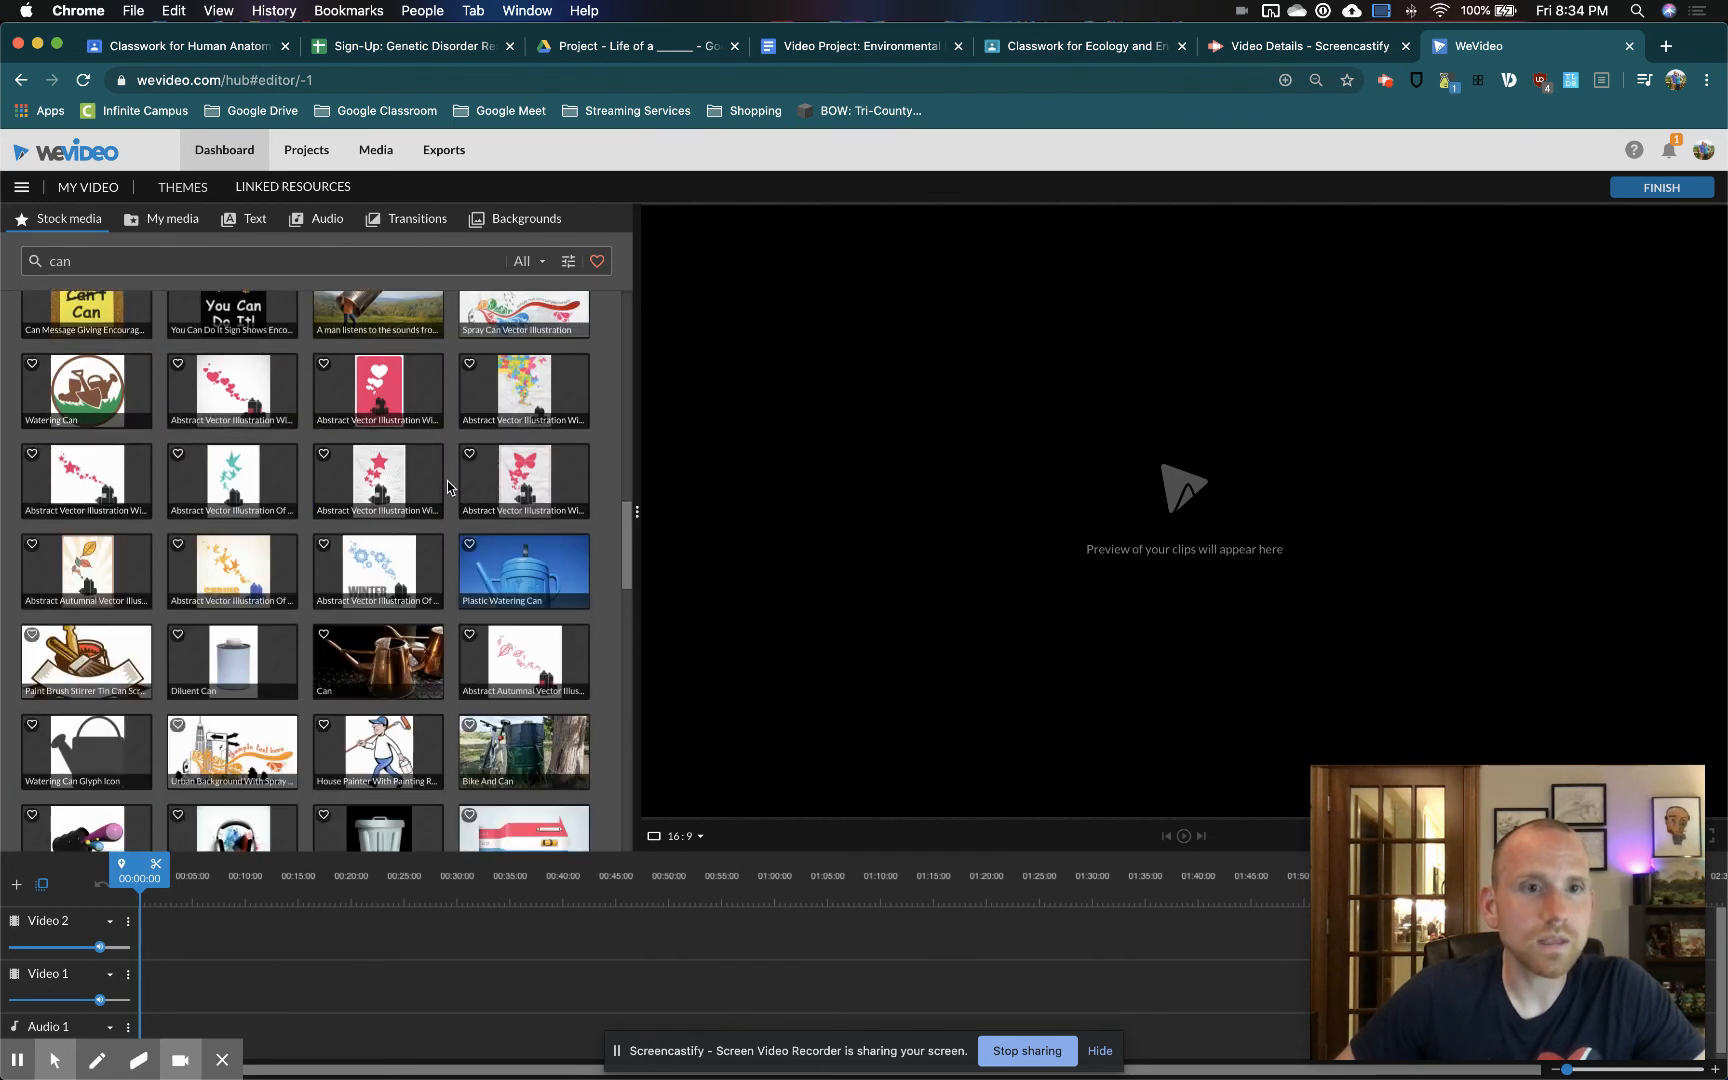
{"action": "scroll", "coordinate": [448, 487], "scroll_direction": "down", "scroll_amount": 3}
{"action": "scroll", "coordinate": [448, 487], "scroll_direction": "up", "scroll_amount": 20}
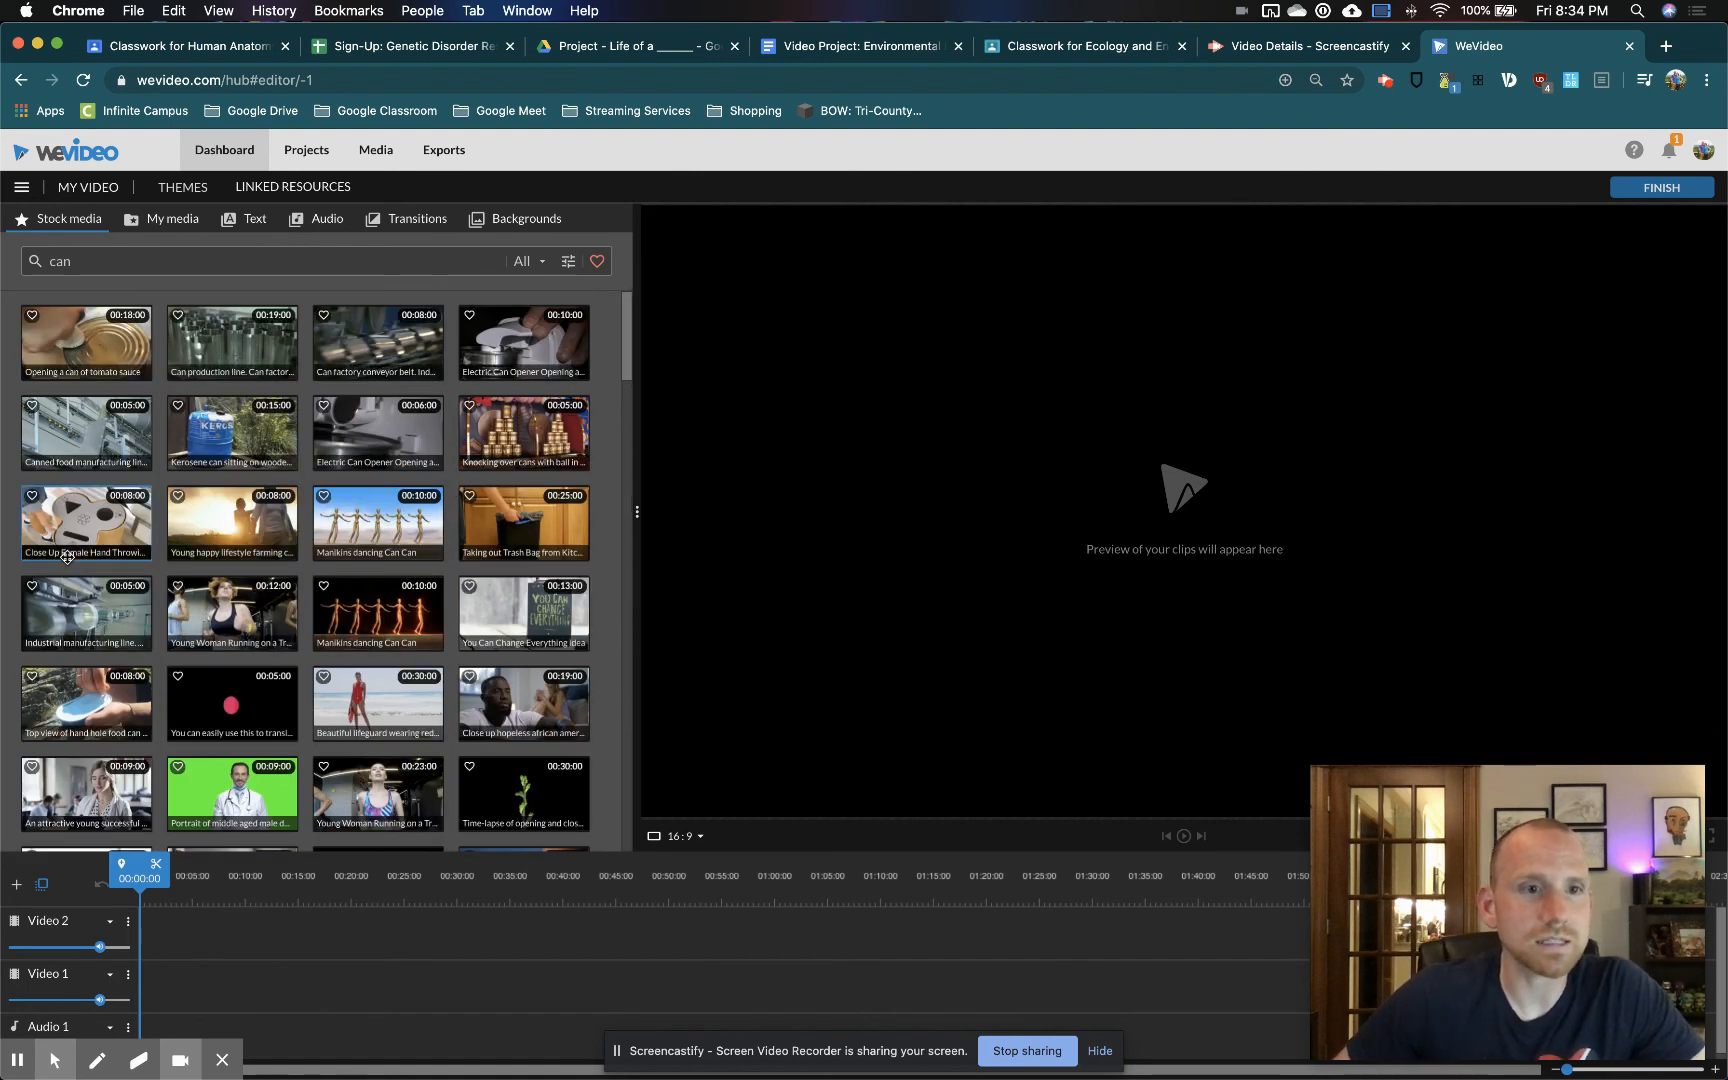
Search the stock media for "soda can" again and preview the 21-second slow-motion exploding soda can clip
{"action": "left_click_drag", "start_coordinate": [77, 261], "coordinate": [5, 255]}
{"action": "type", "text": "soda can"}
{"action": "key", "text": "Return"}
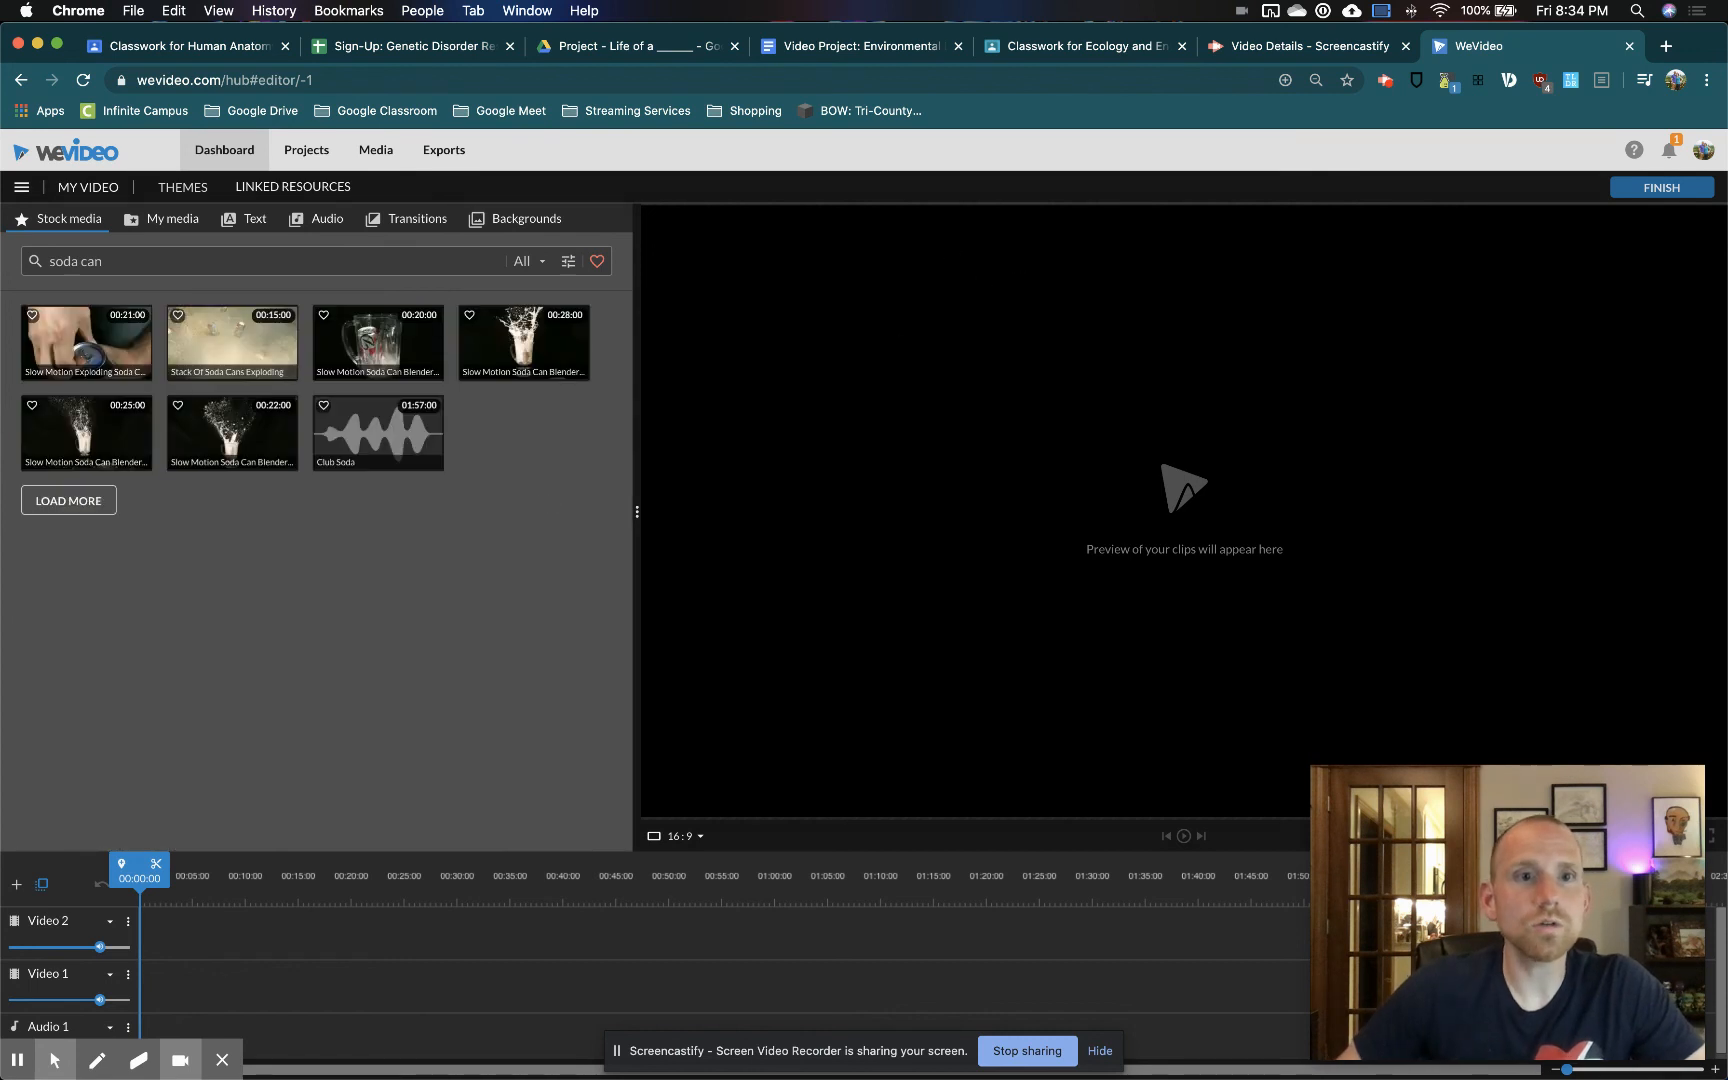
{"action": "left_click", "coordinate": [102, 348]}
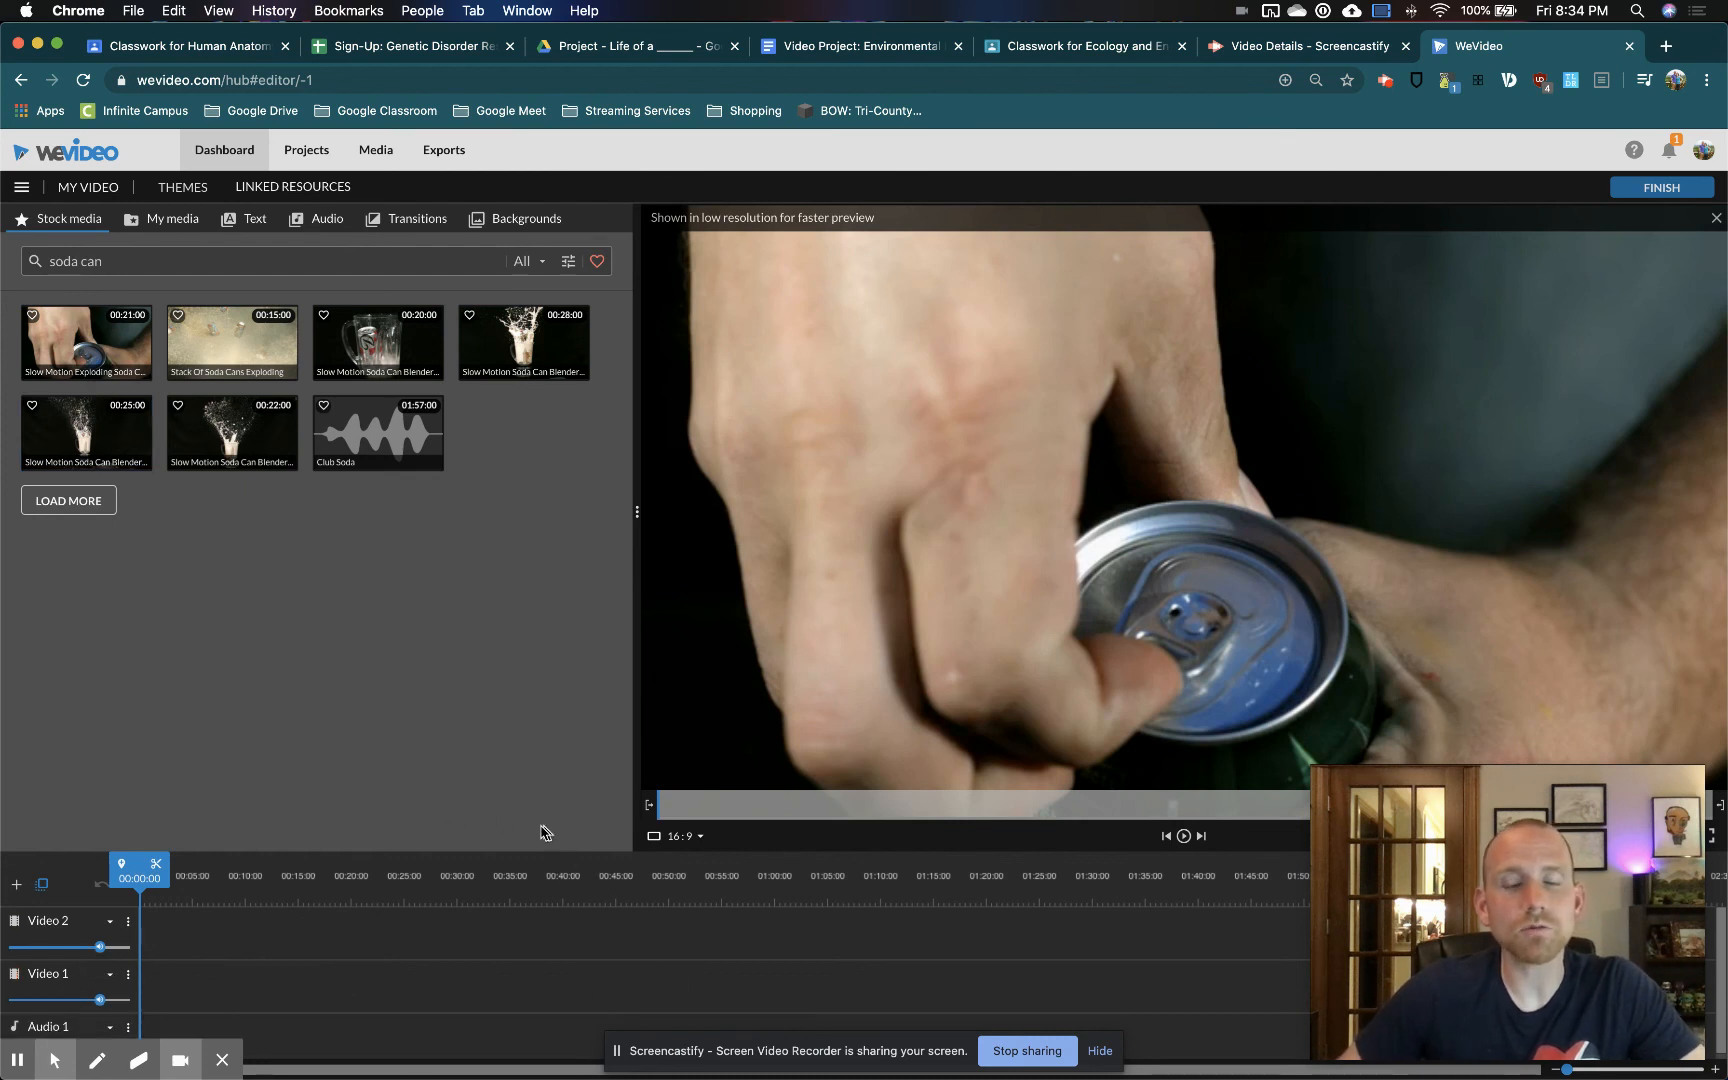
Review the track options available for the Video 1 track in the timeline
{"action": "scroll", "coordinate": [132, 922], "scroll_direction": "up", "scroll_amount": 5}
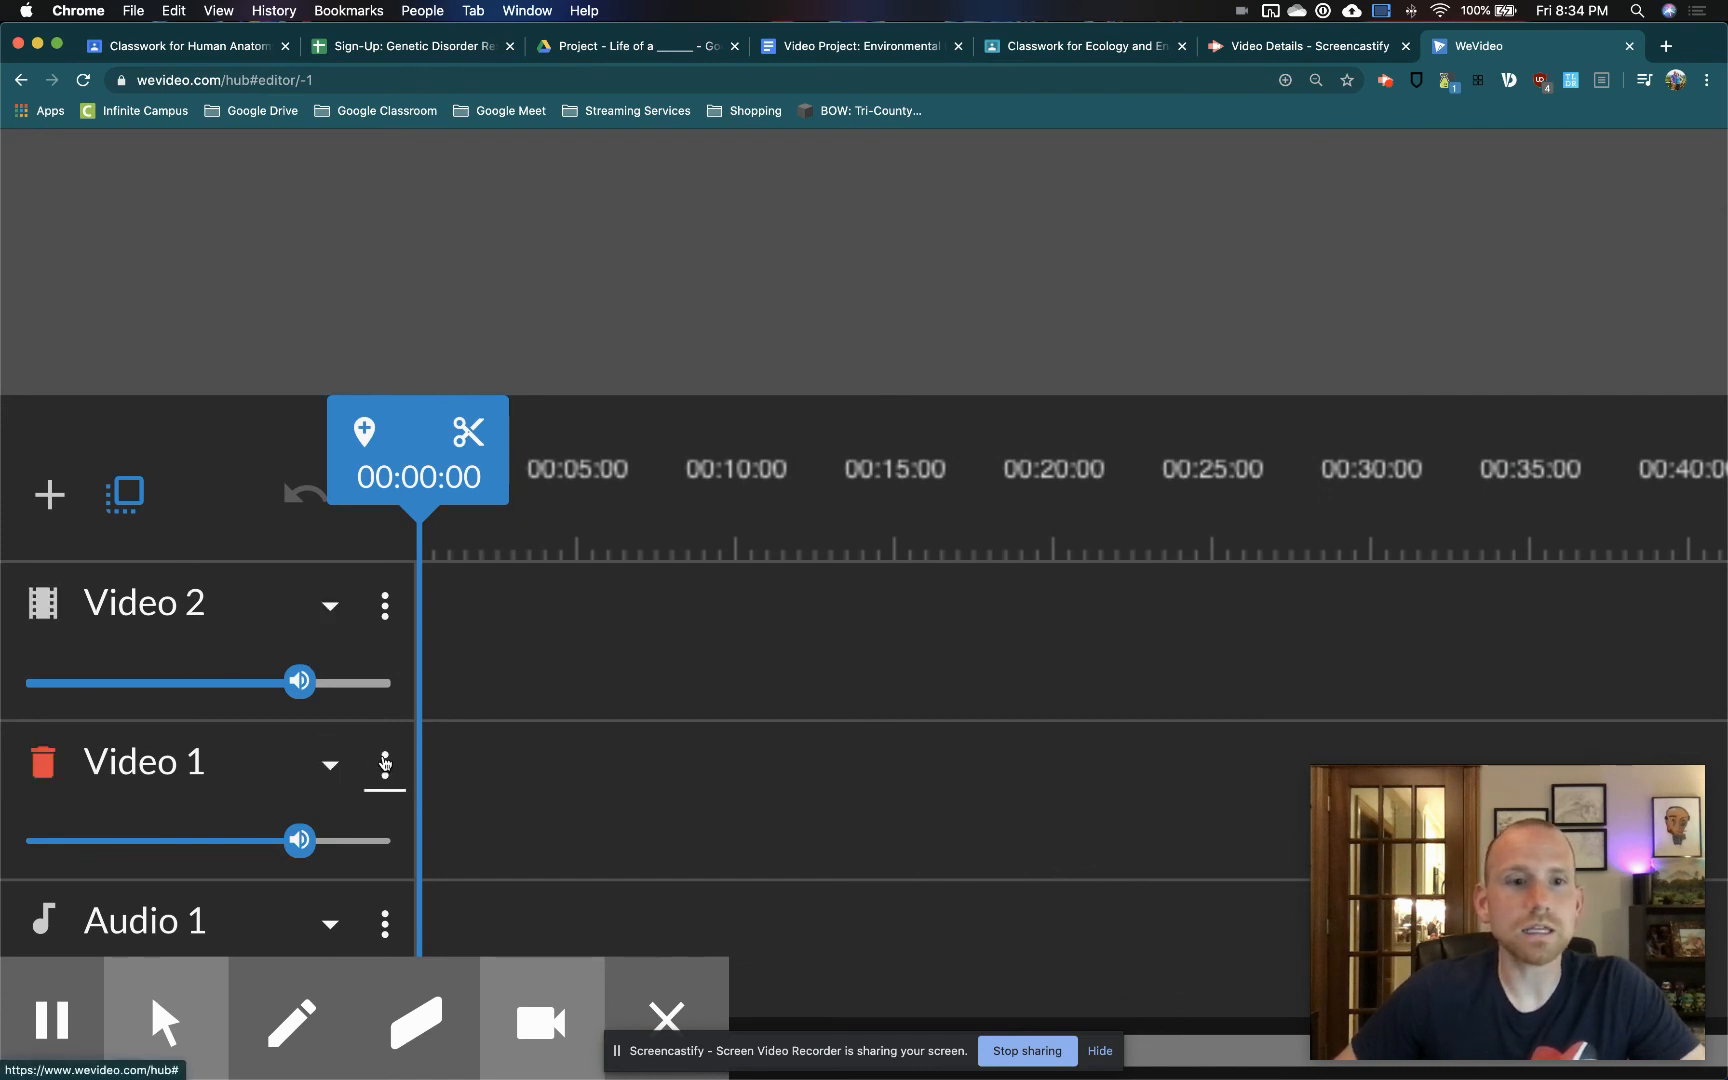
{"action": "left_click", "coordinate": [385, 764]}
{"action": "scroll", "coordinate": [488, 788], "scroll_direction": "down", "scroll_amount": 3}
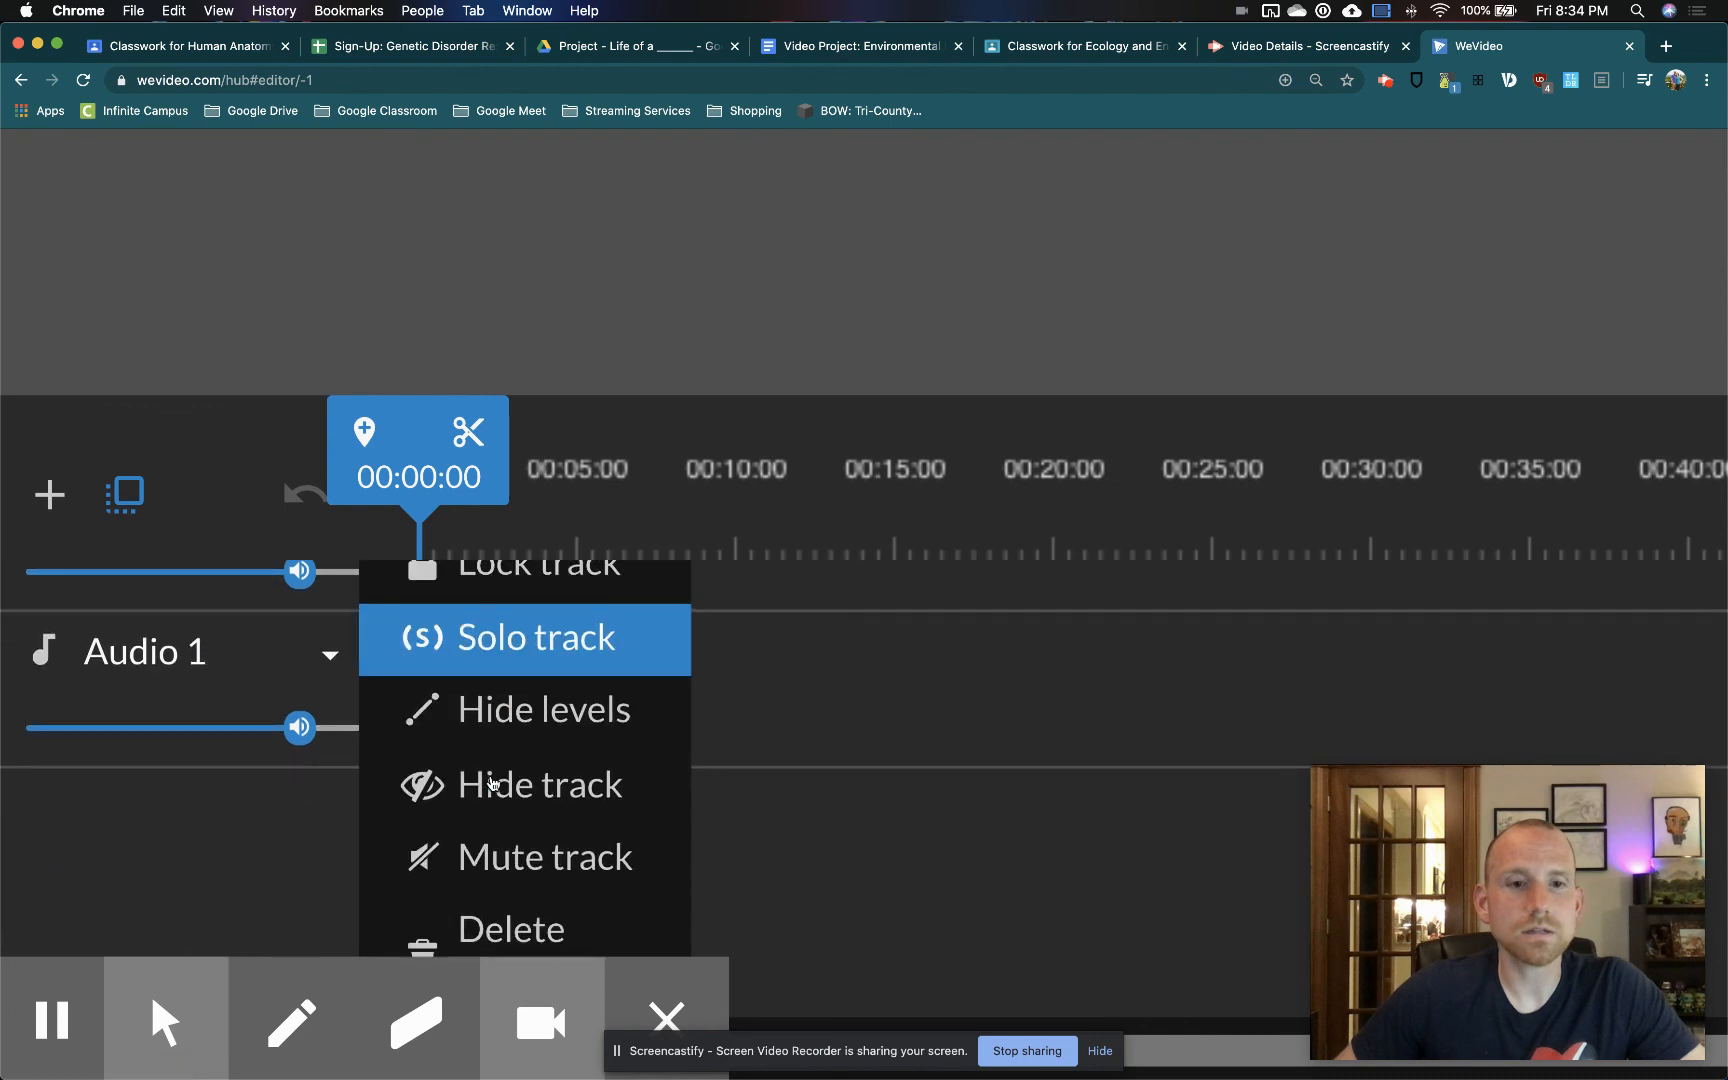
{"action": "scroll", "coordinate": [483, 780], "scroll_direction": "up", "scroll_amount": 3}
{"action": "left_click", "coordinate": [331, 765]}
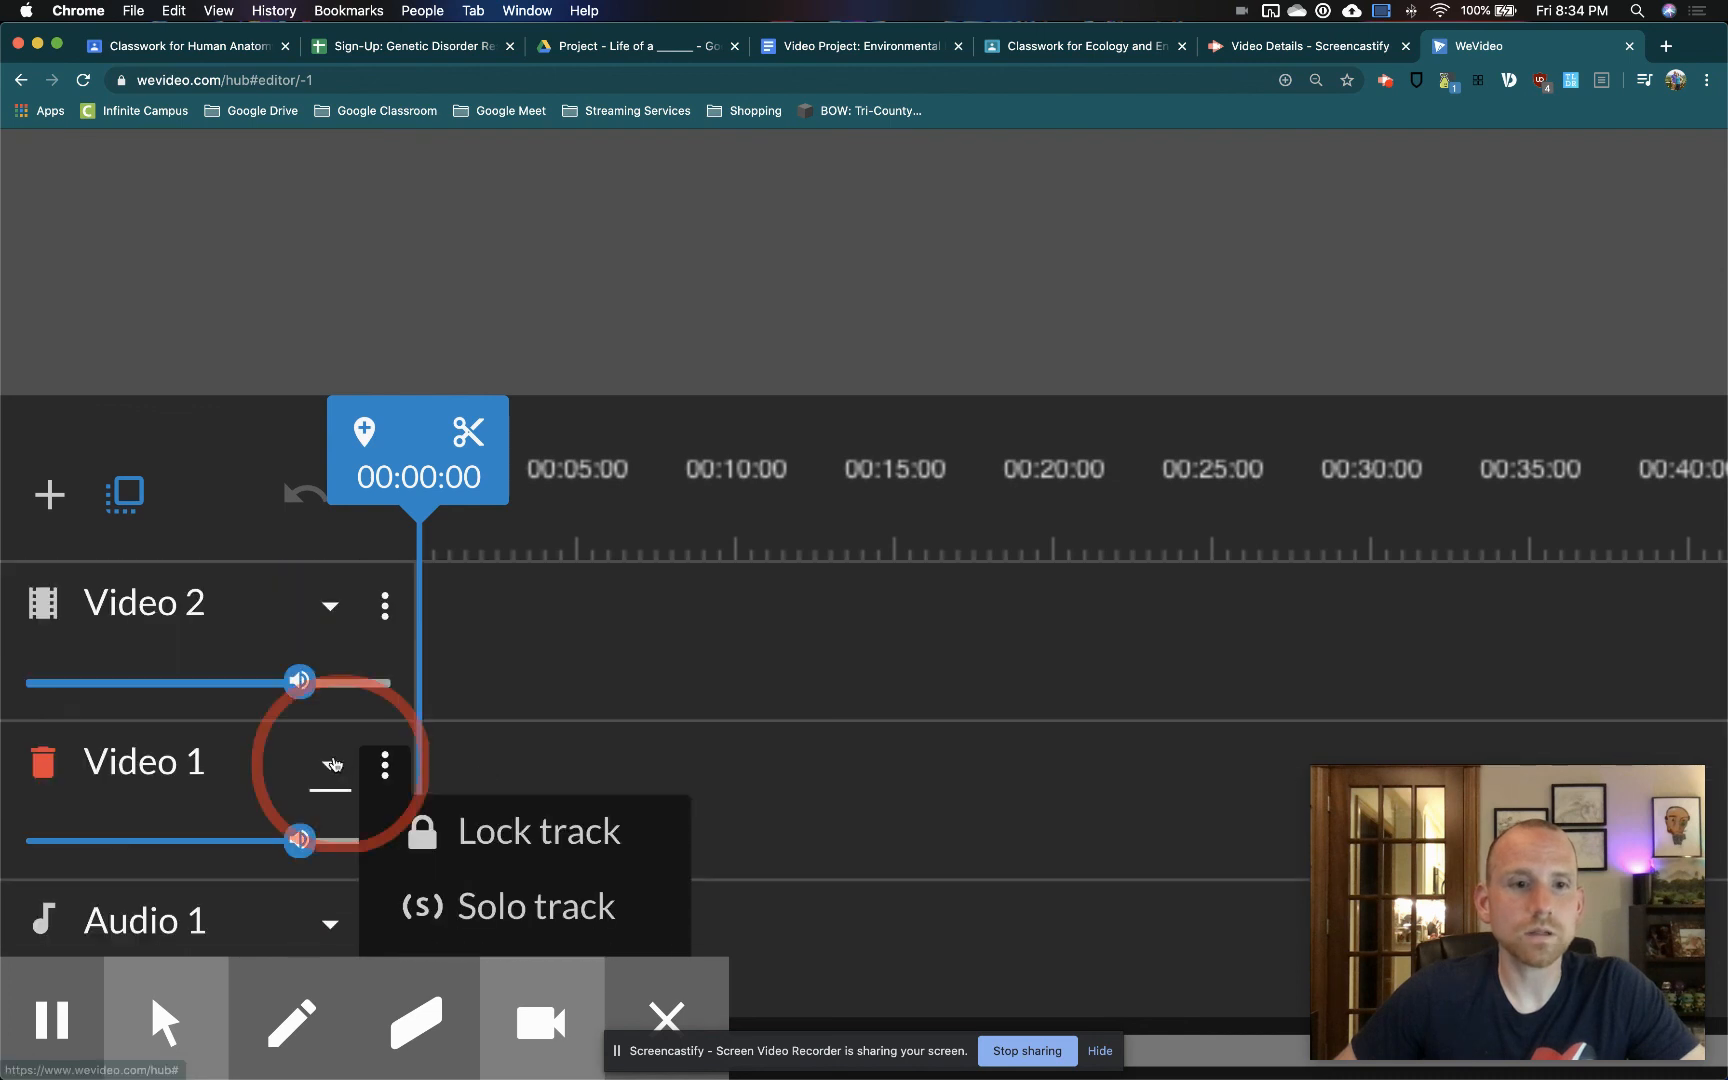
{"action": "left_click", "coordinate": [328, 764]}
Rename the Video 1 track as "Video/Images"
{"action": "left_click", "coordinate": [231, 766]}
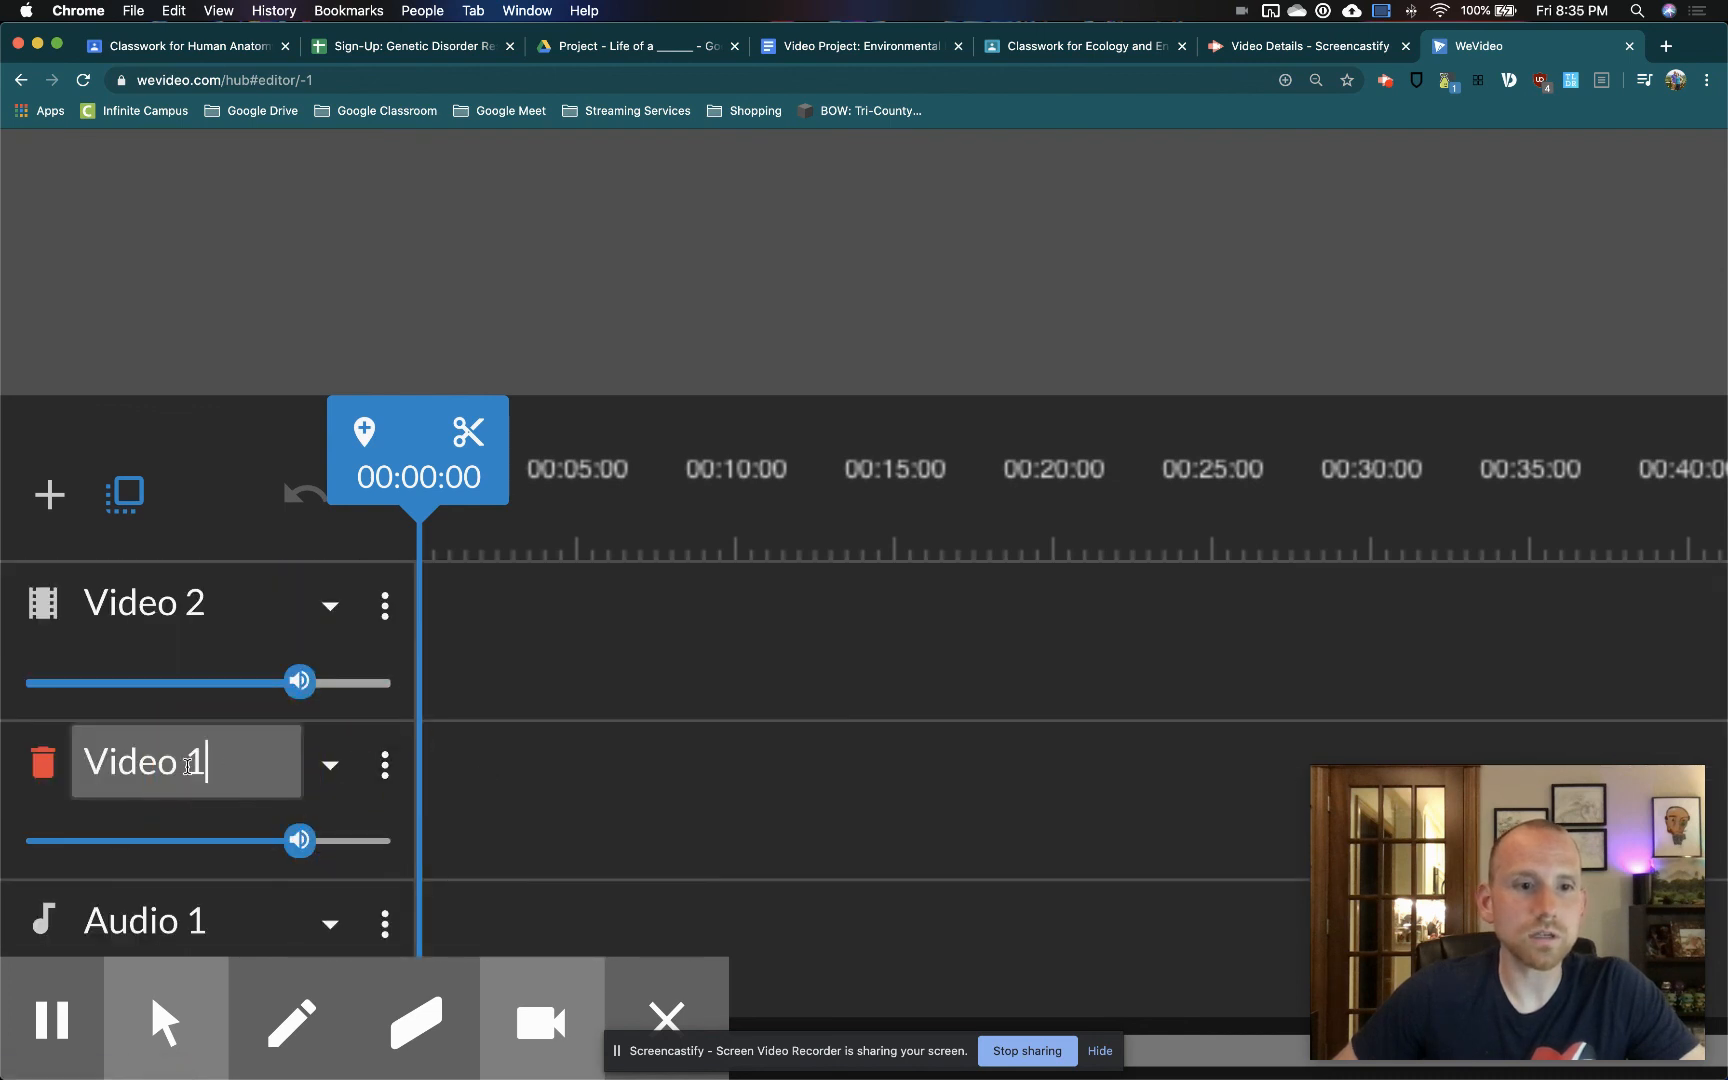
{"action": "left_click_drag", "start_coordinate": [238, 762], "coordinate": [35, 745]}
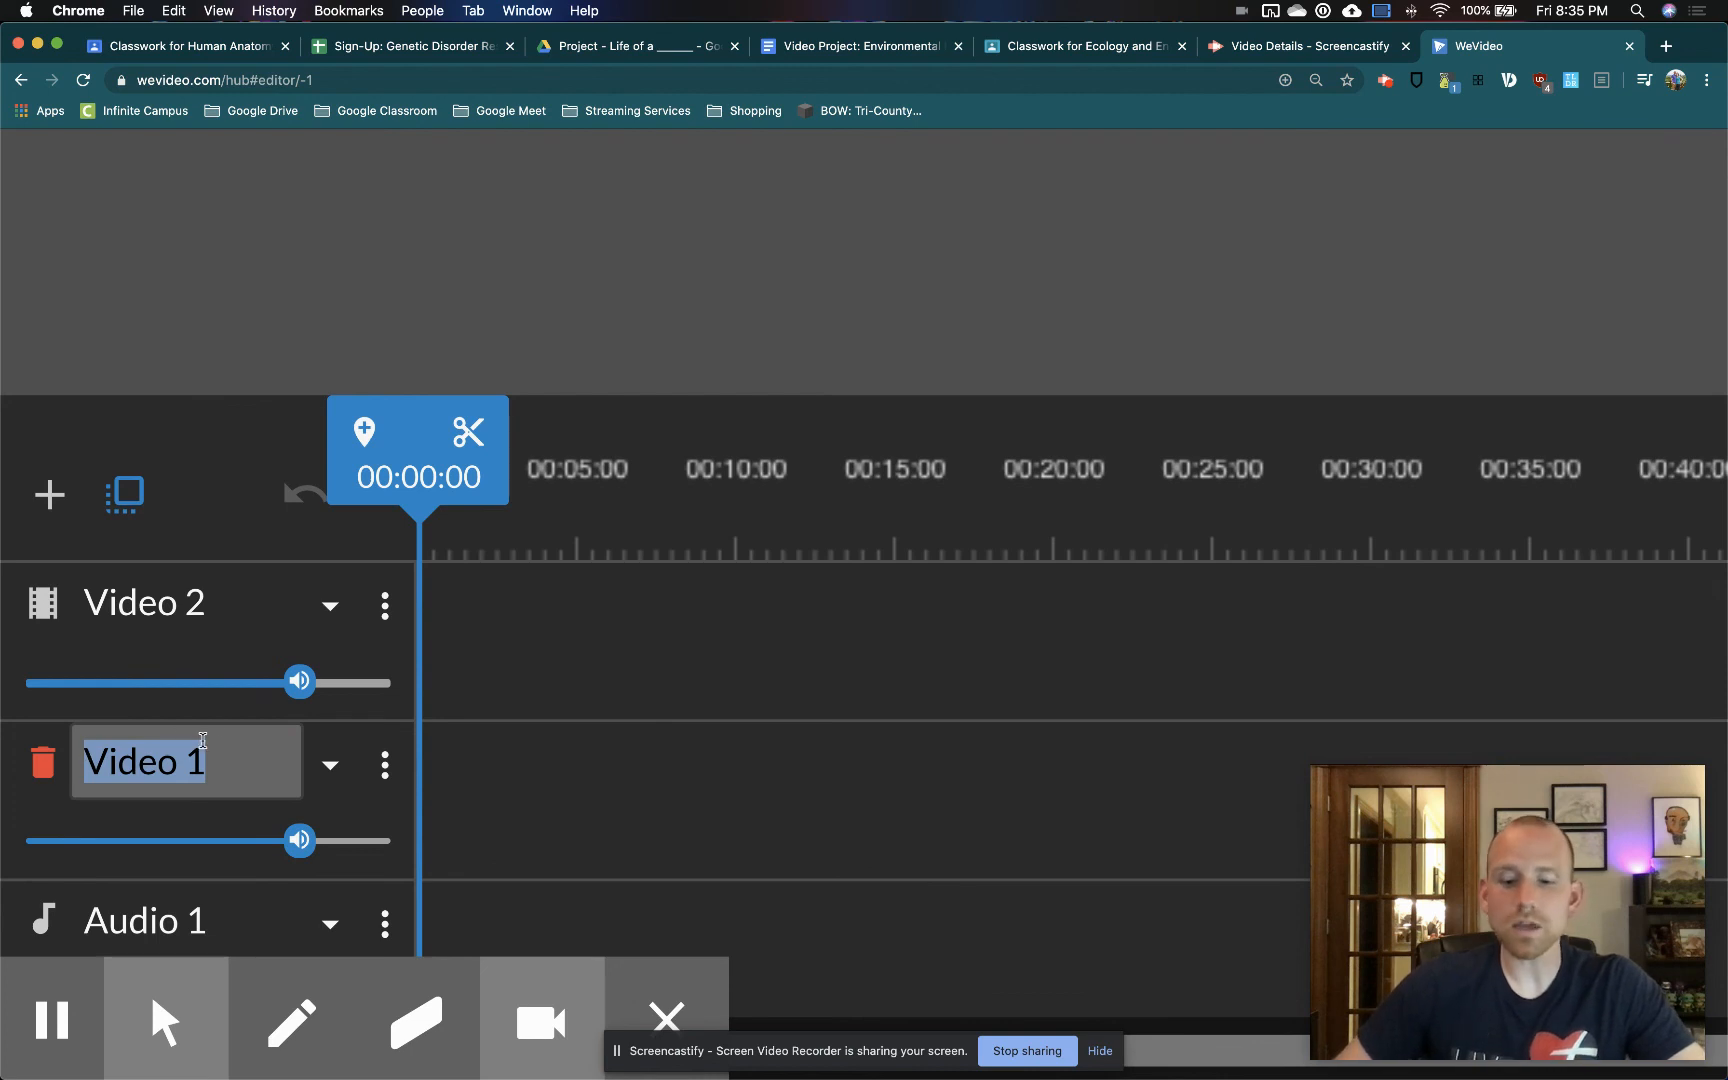
{"action": "type", "text": "Video/"}
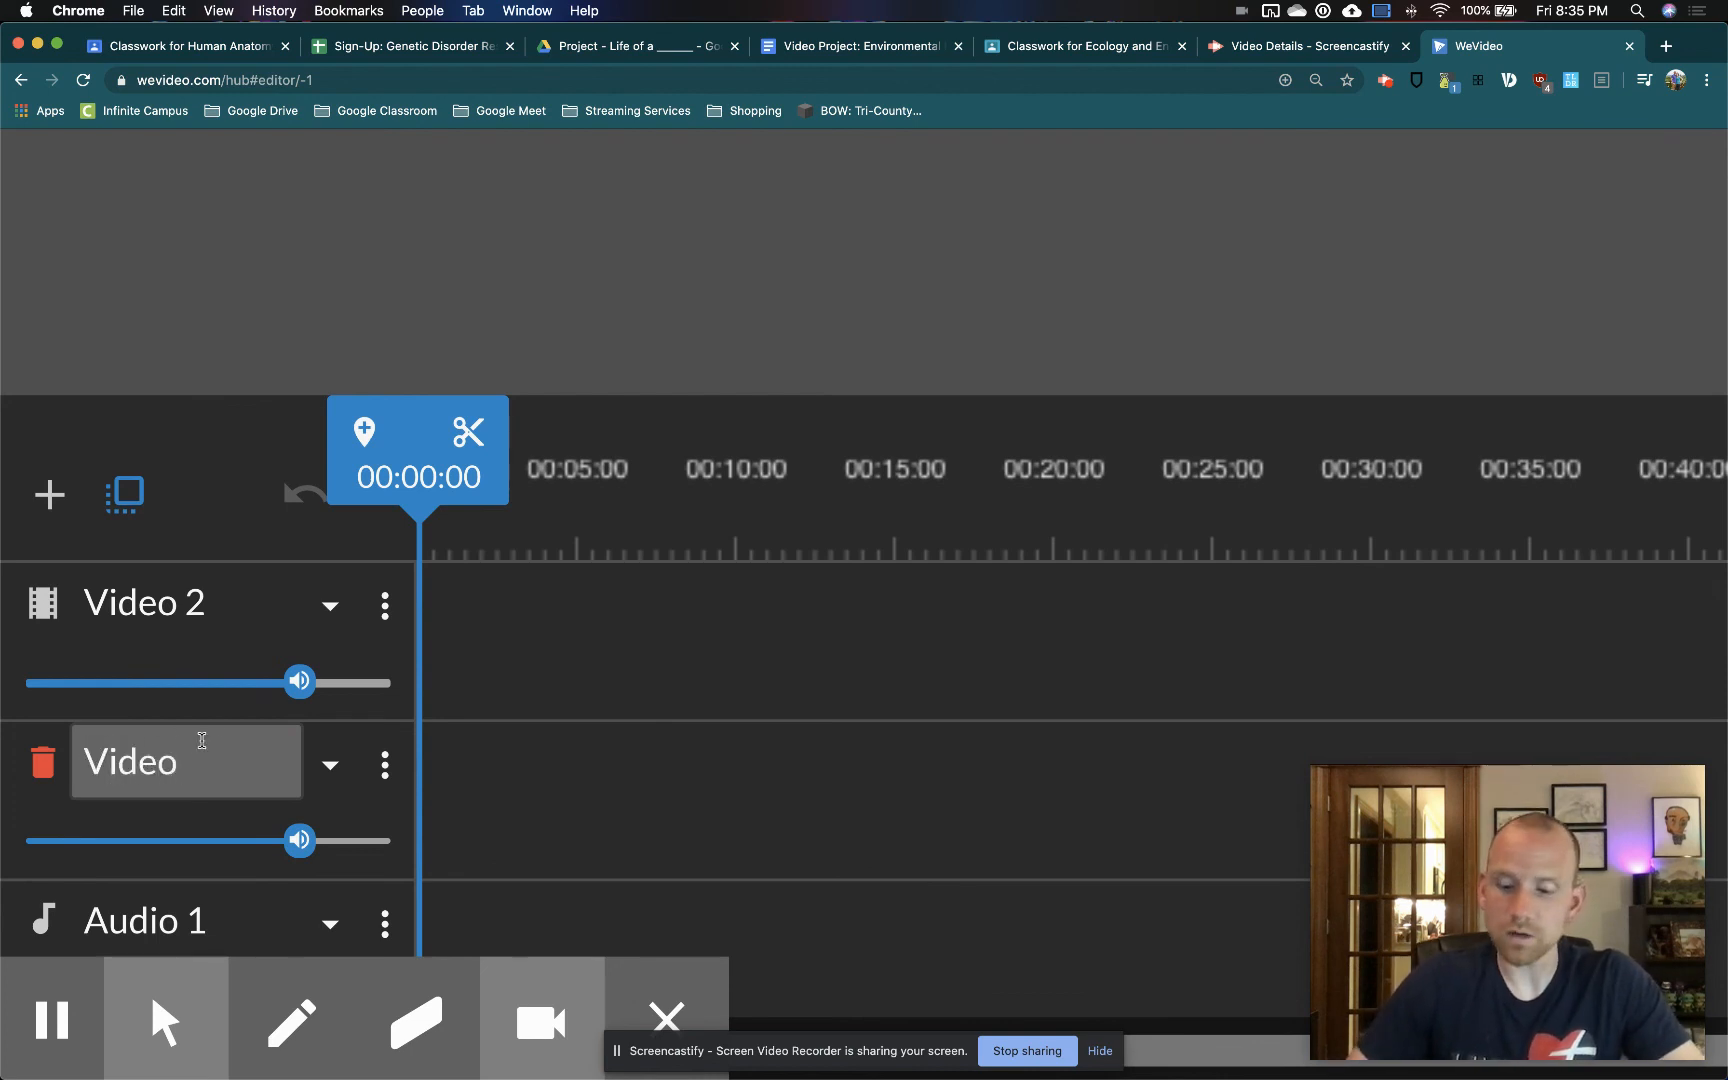
{"action": "key", "text": "Return"}
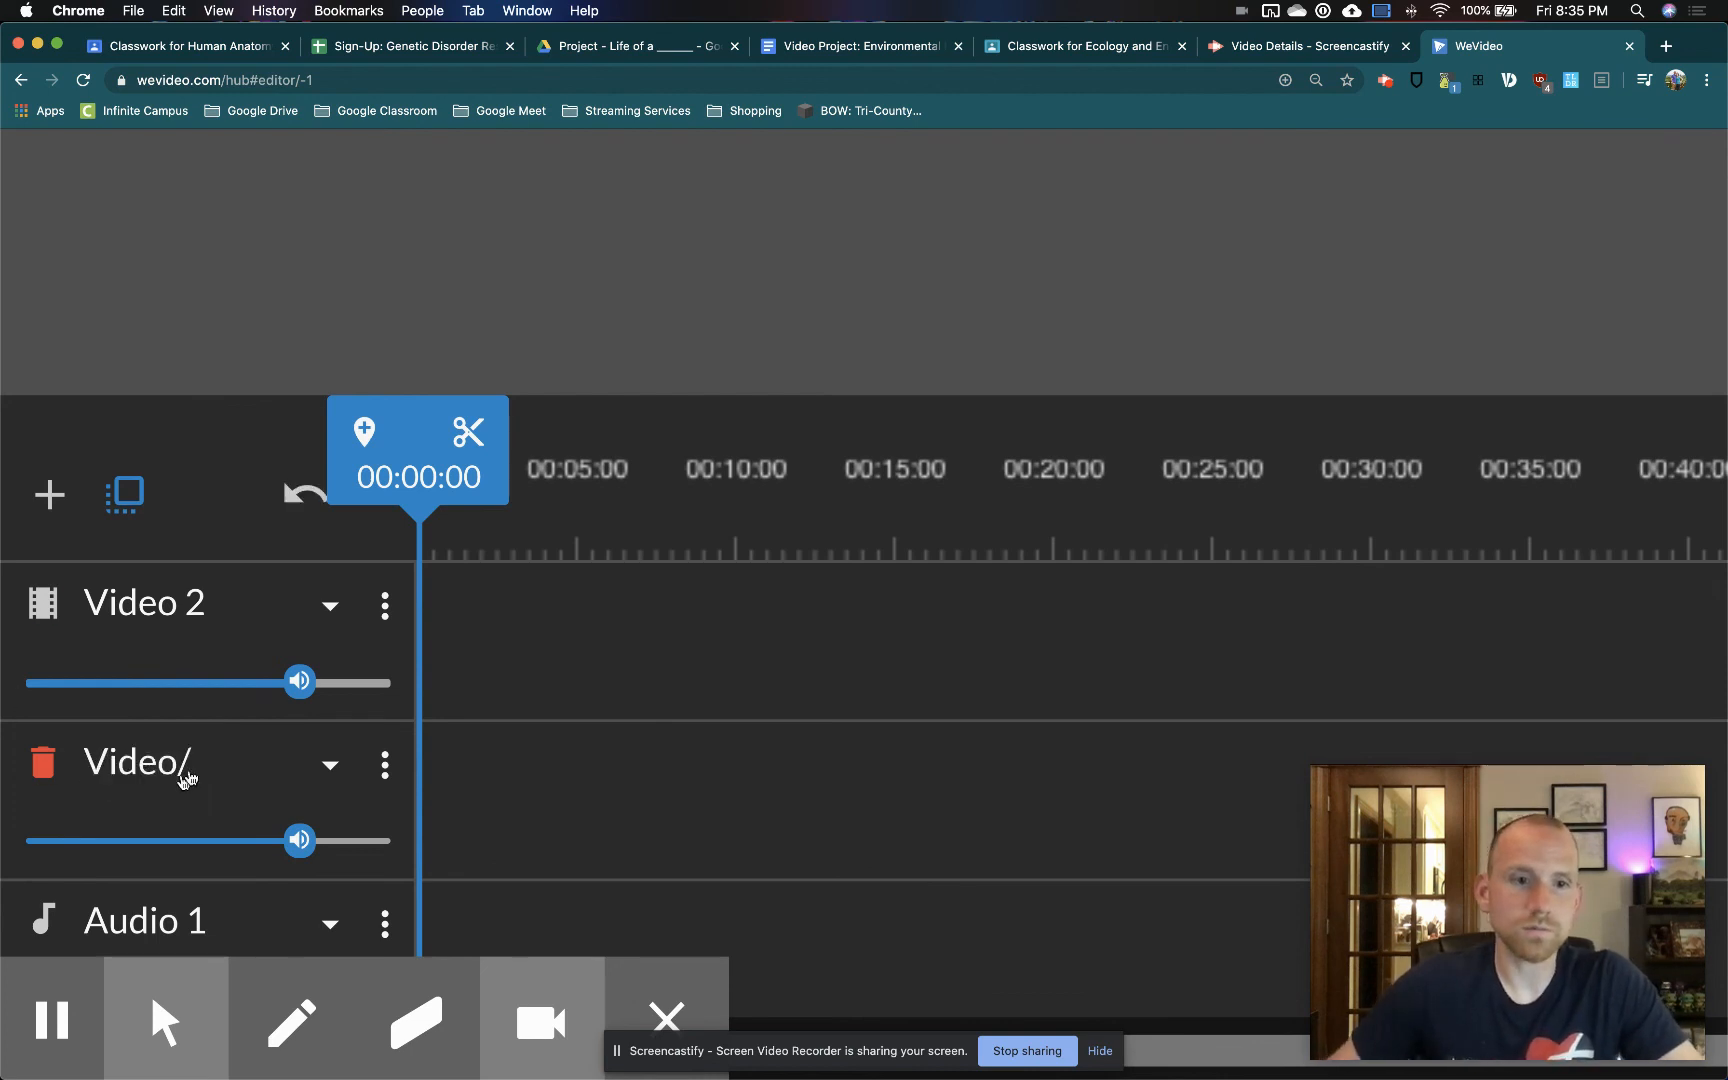
{"action": "left_click", "coordinate": [188, 770]}
{"action": "type", "text": "Images"}
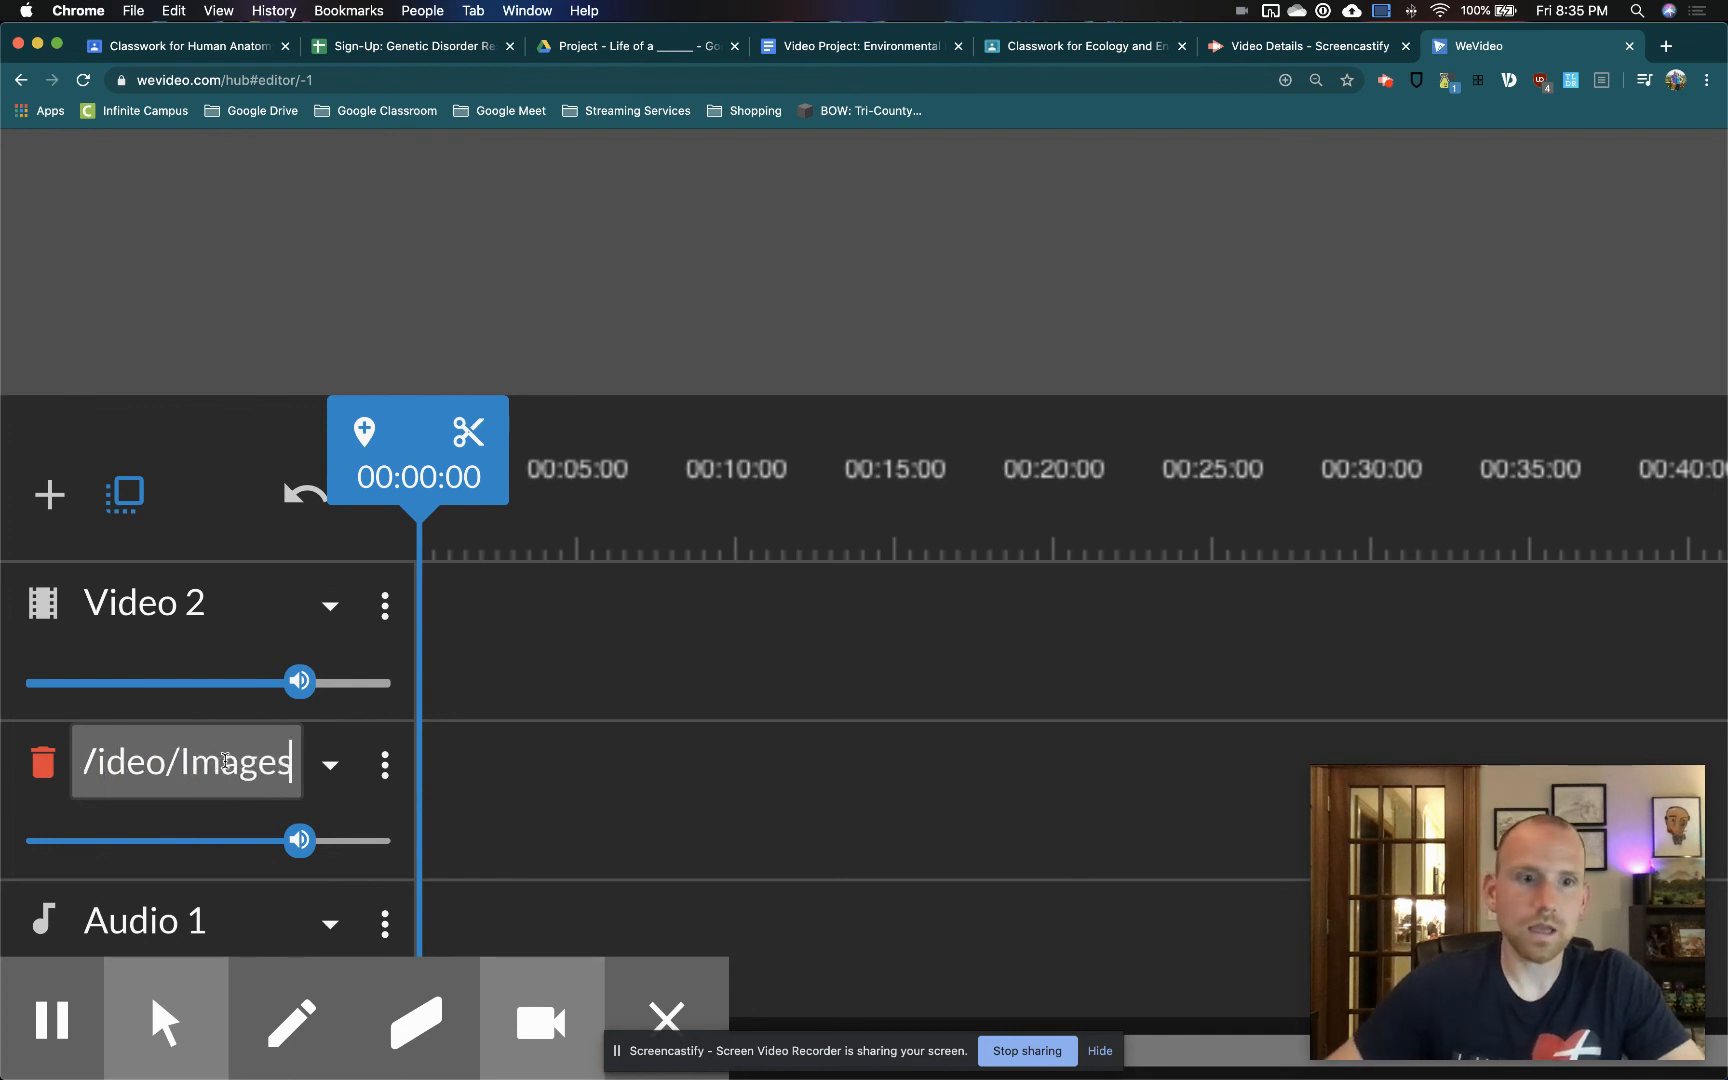
{"action": "left_click", "coordinate": [575, 801]}
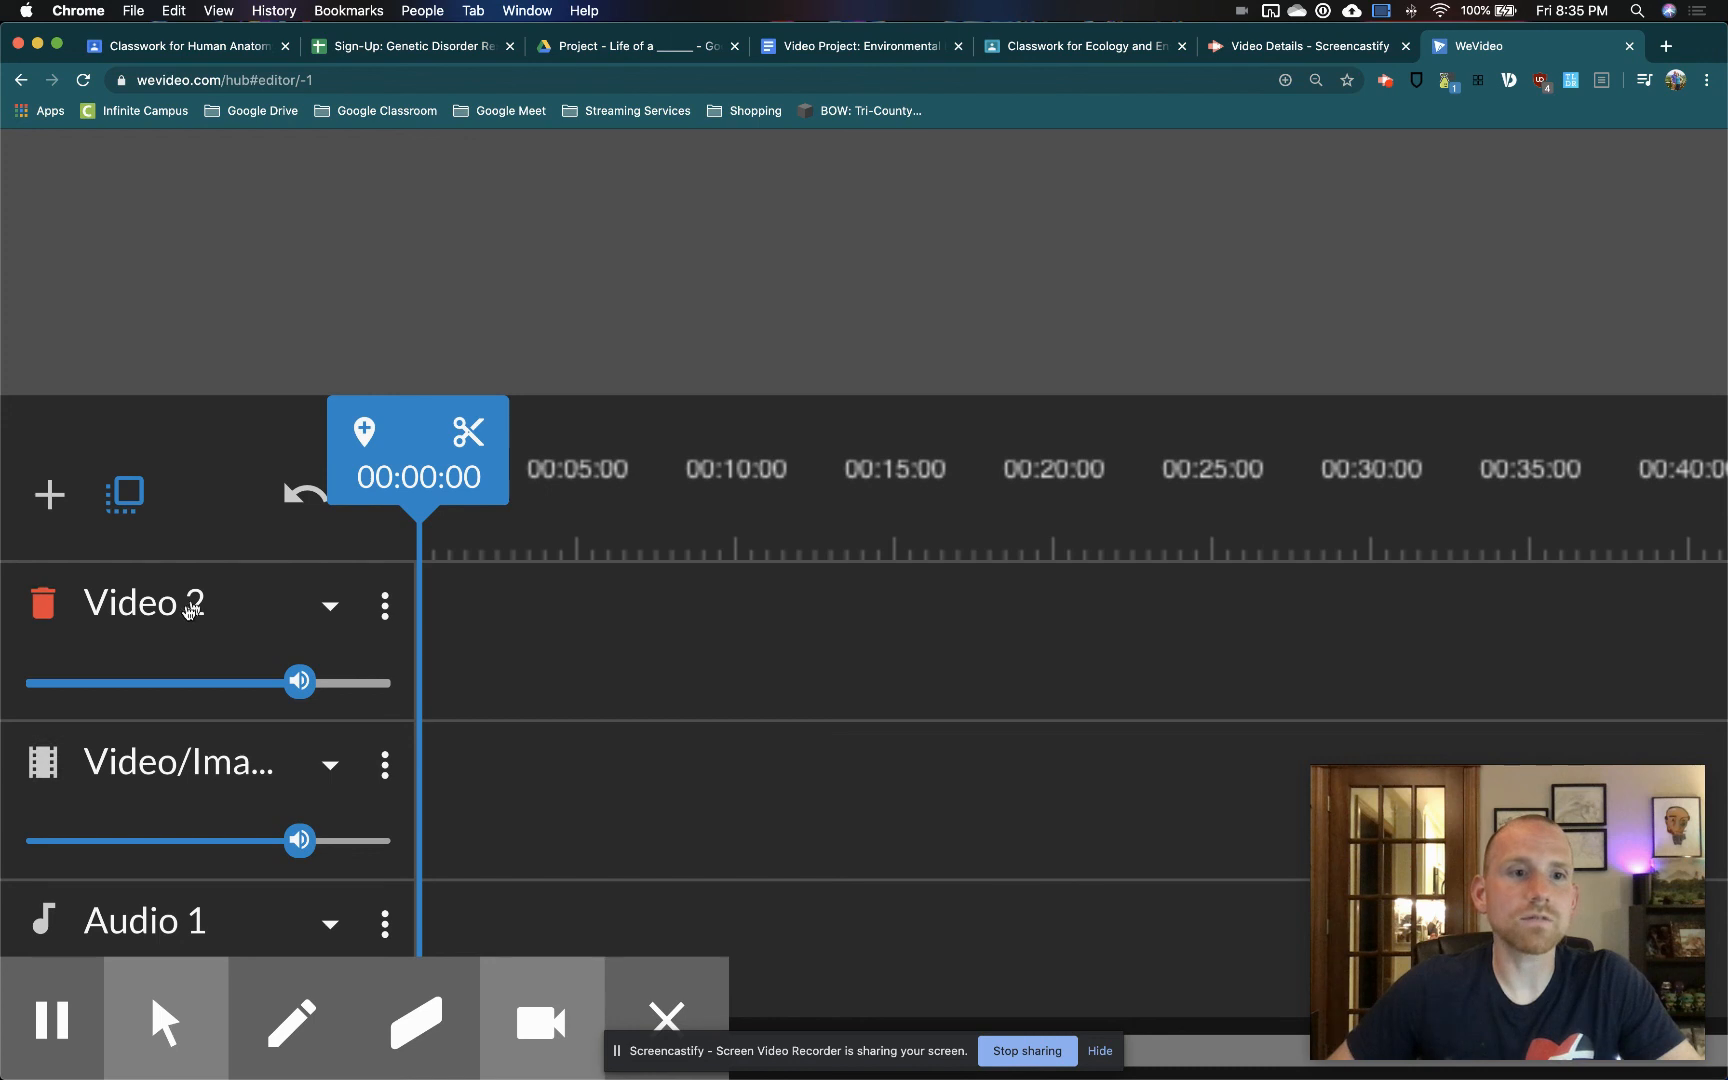
Rename the Video 2 track as "Text"
{"action": "left_click", "coordinate": [199, 598]}
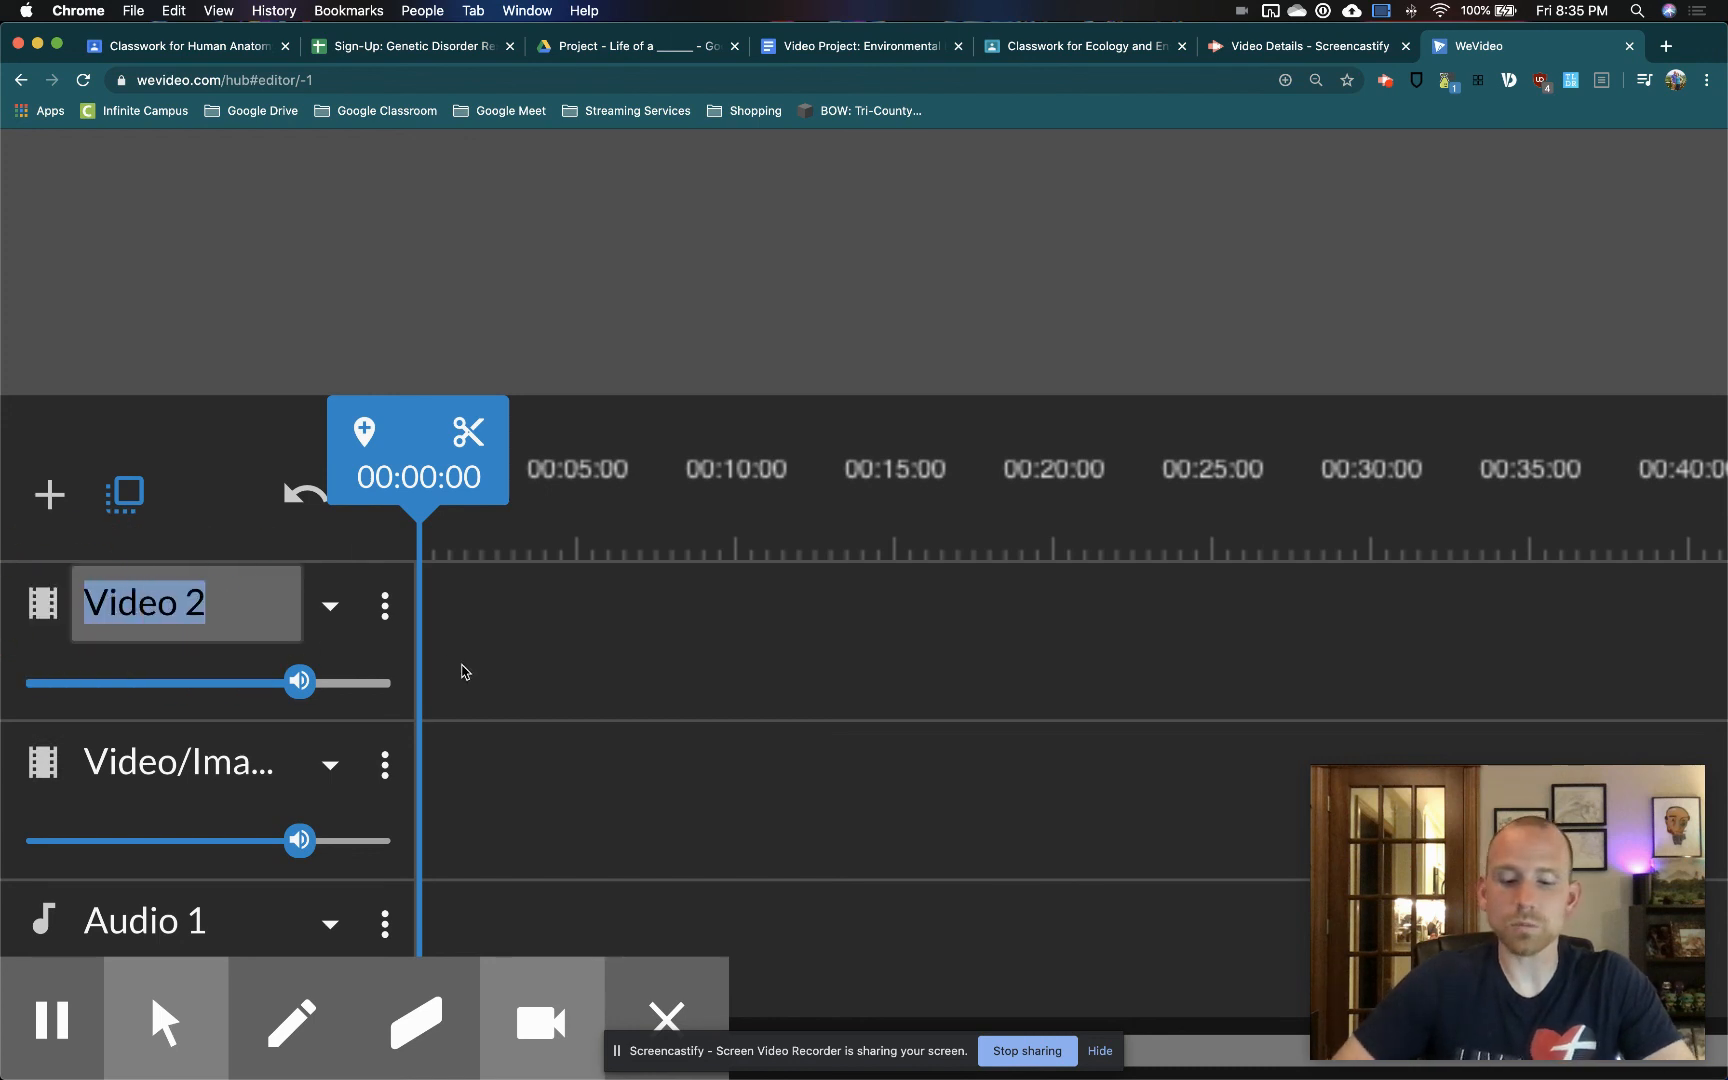
{"action": "type", "text": "Text"}
{"action": "key", "text": "Return"}
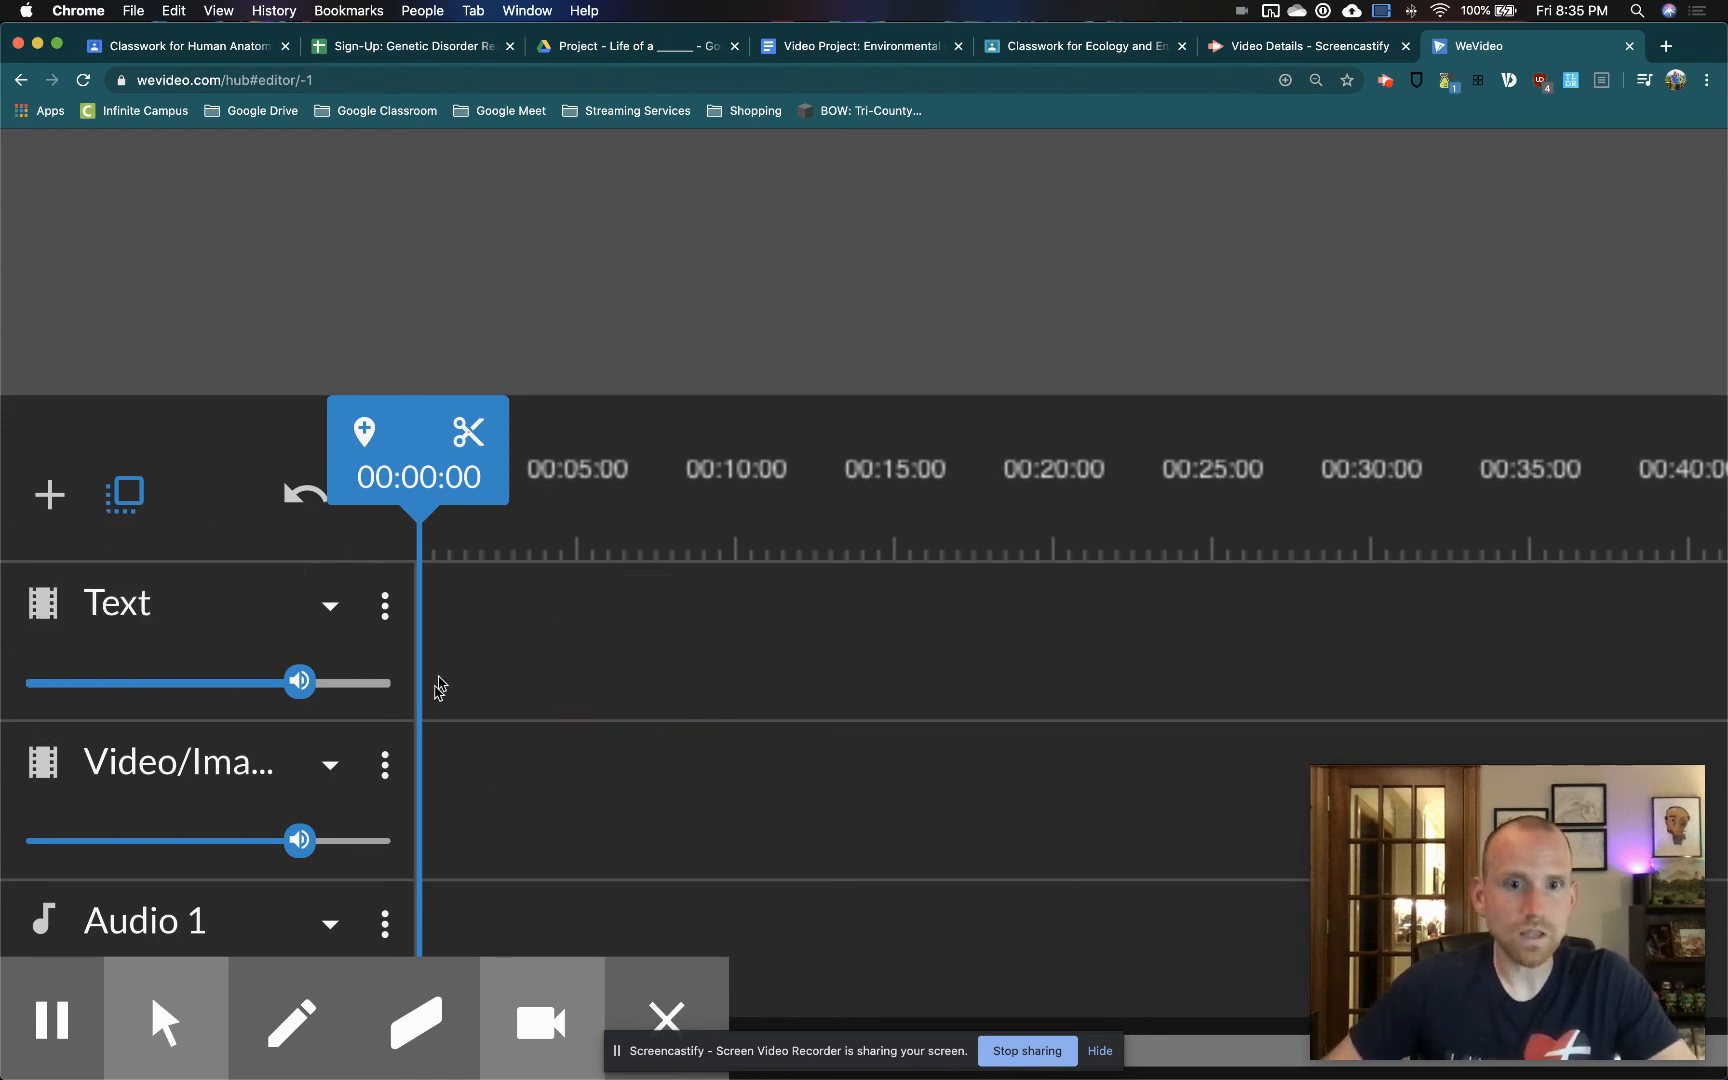
Place the slow-motion exploding soda can clip at the start of the Video/Images track
{"action": "scroll", "coordinate": [352, 713], "scroll_direction": "down", "scroll_amount": 1}
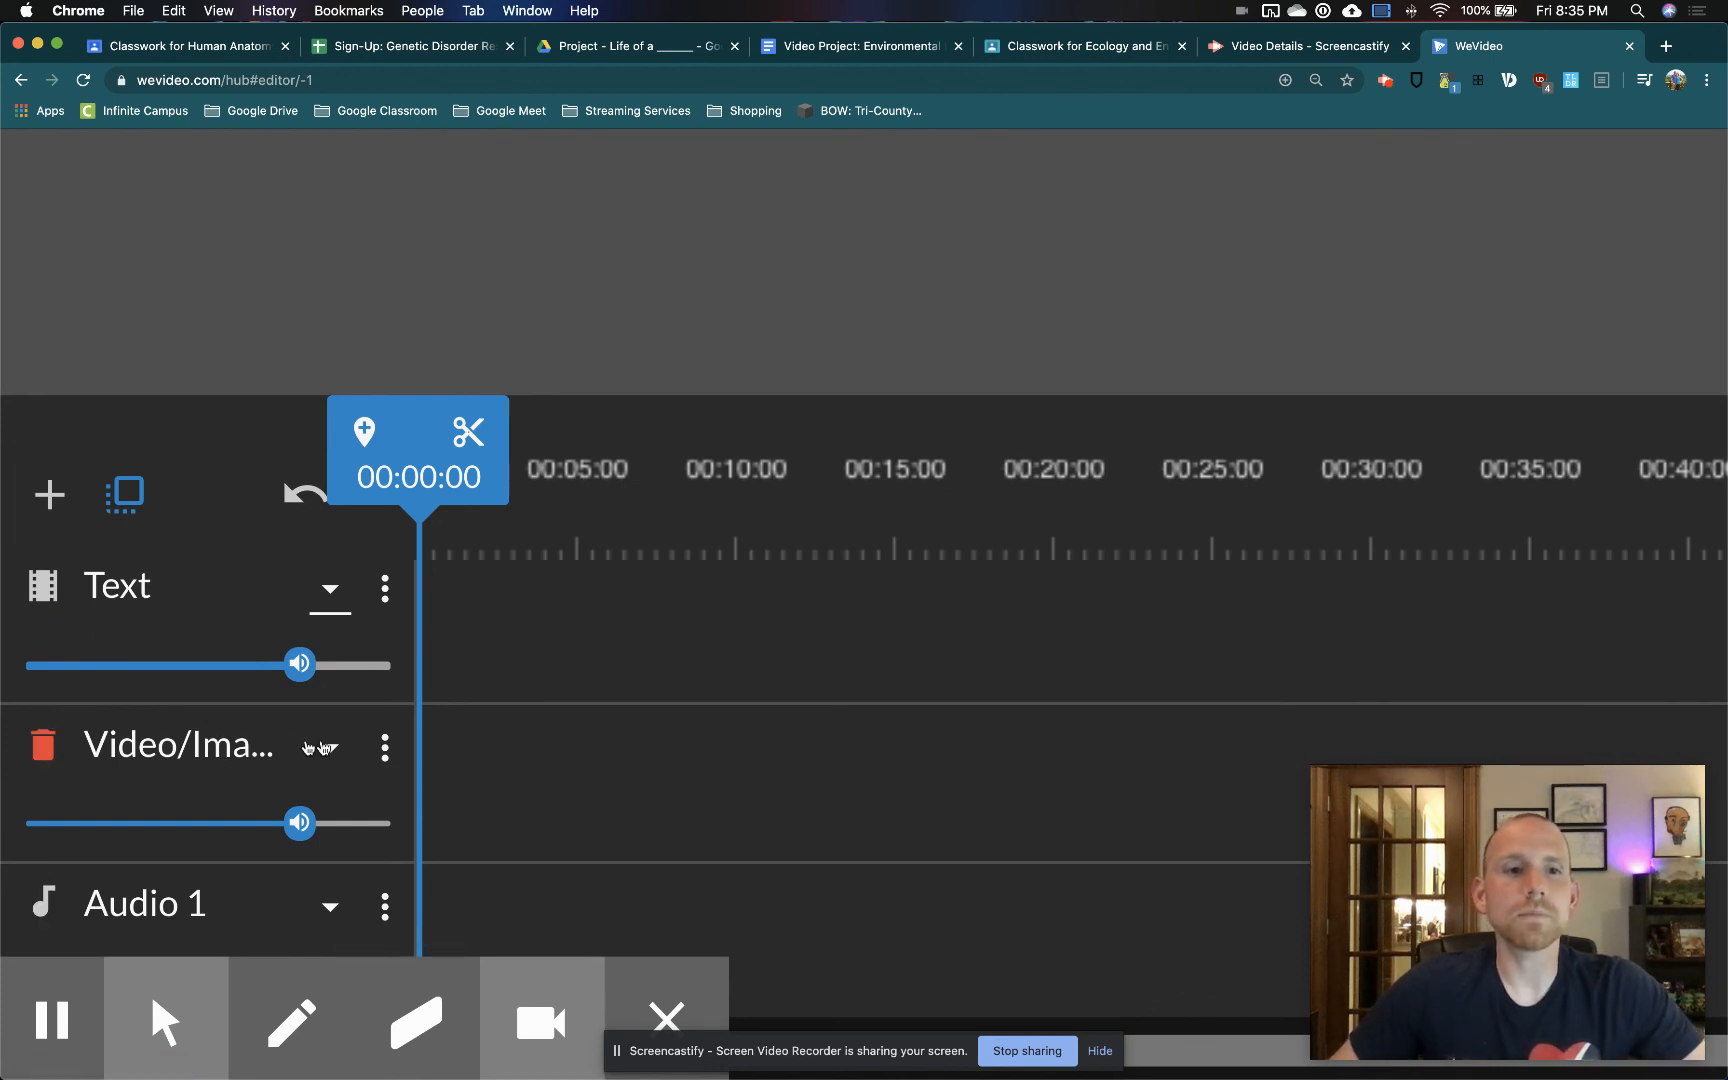
{"action": "scroll", "coordinate": [483, 749], "scroll_direction": "down", "scroll_amount": 5}
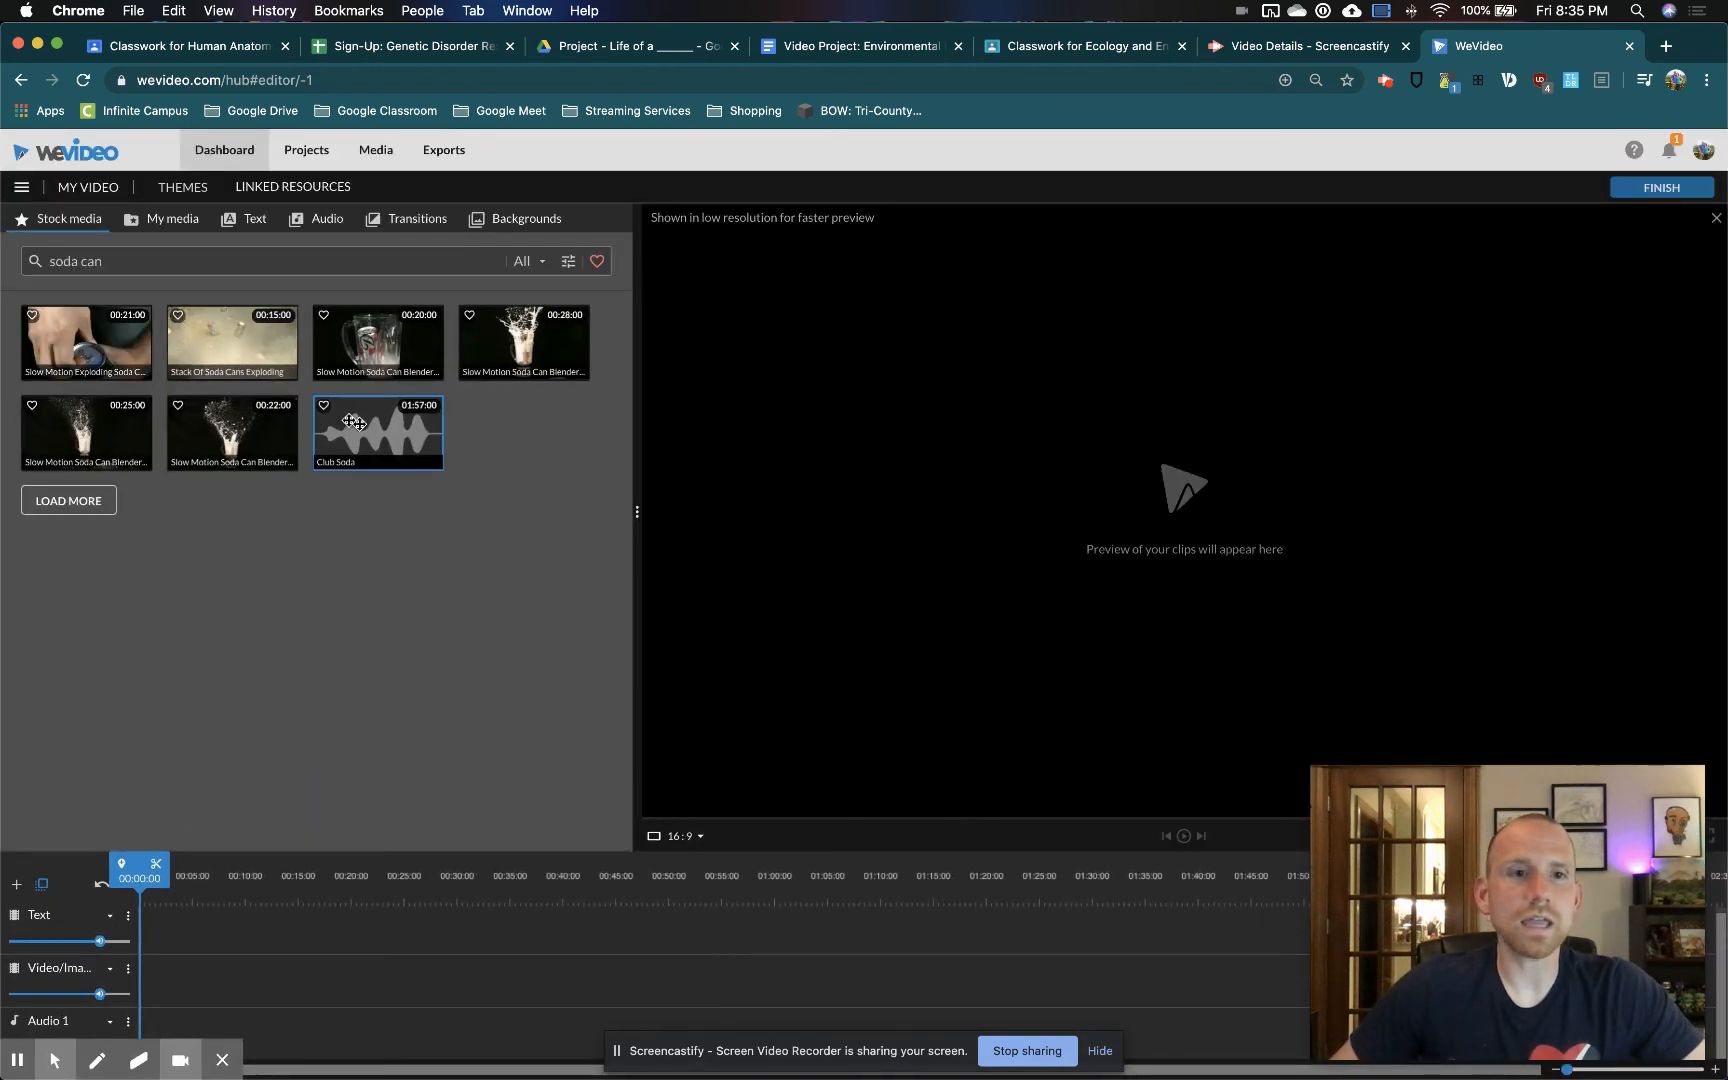
{"action": "left_click", "coordinate": [91, 353]}
{"action": "left_click_drag", "start_coordinate": [91, 353], "coordinate": [153, 983]}
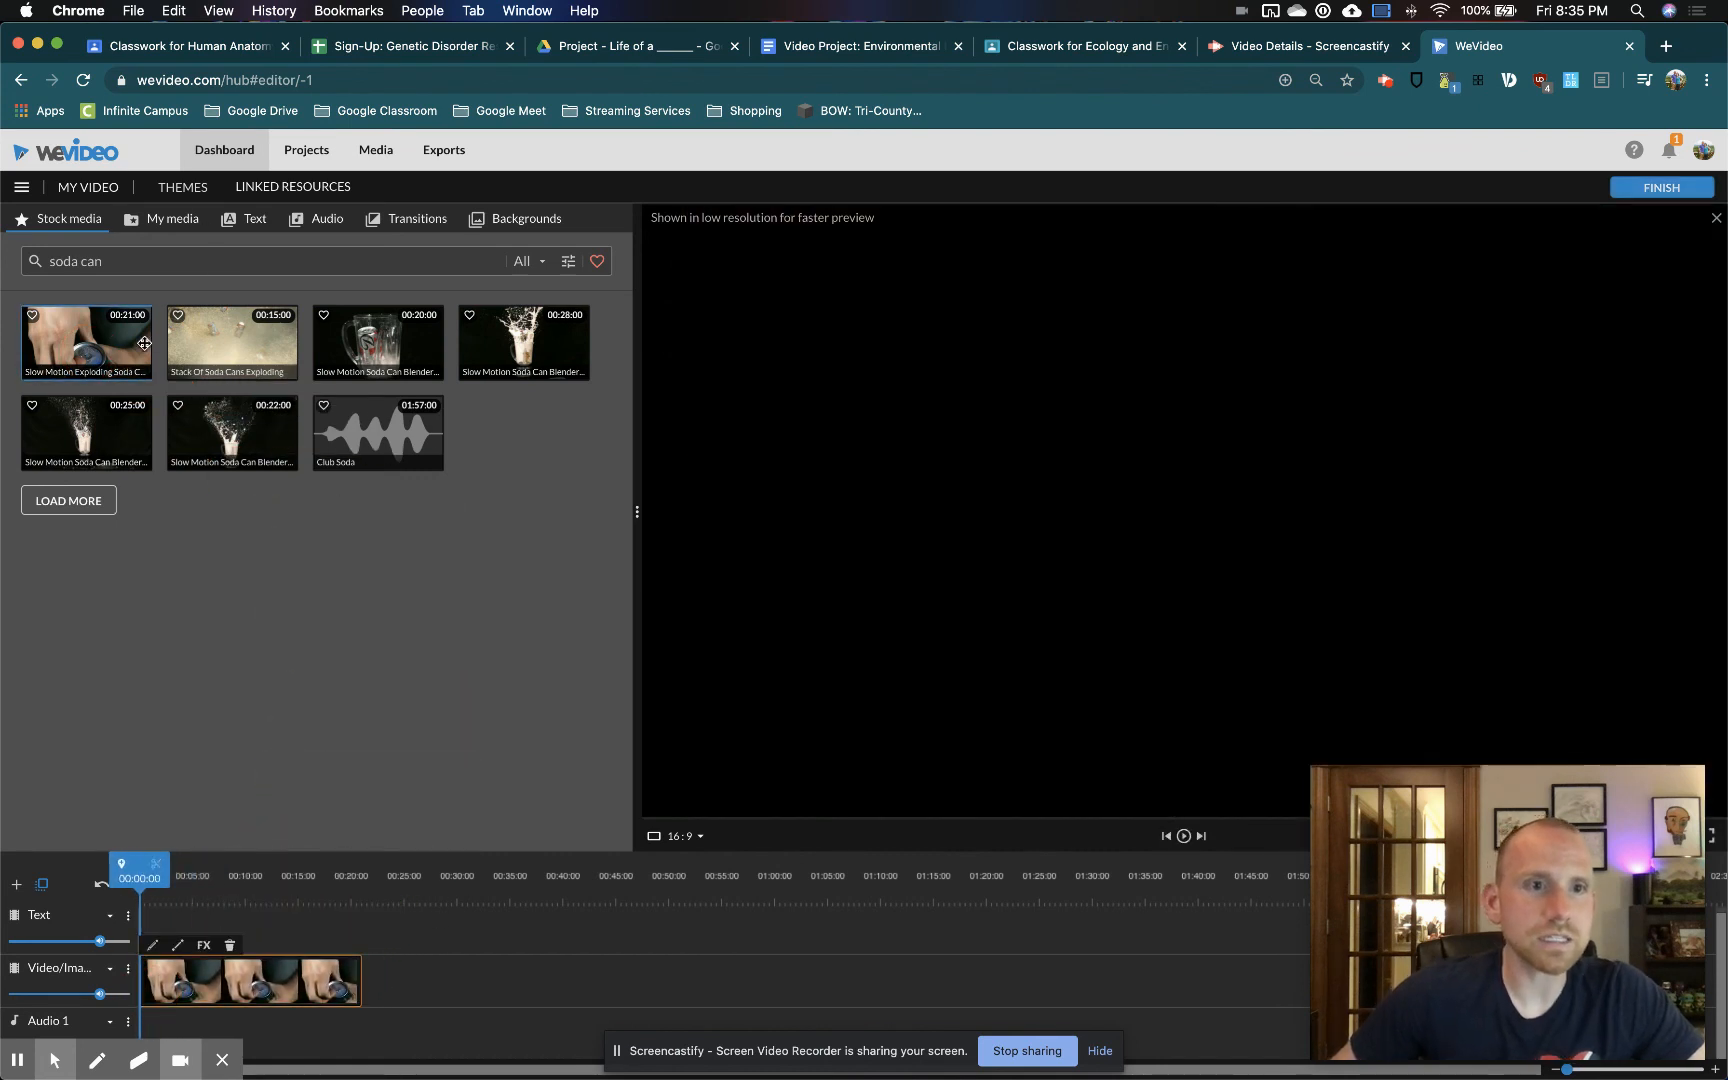
Examine the durations of the stock clips and the length of the placed clip on the timeline, staying in the editor
{"action": "scroll", "coordinate": [127, 344], "scroll_direction": "up", "scroll_amount": 5}
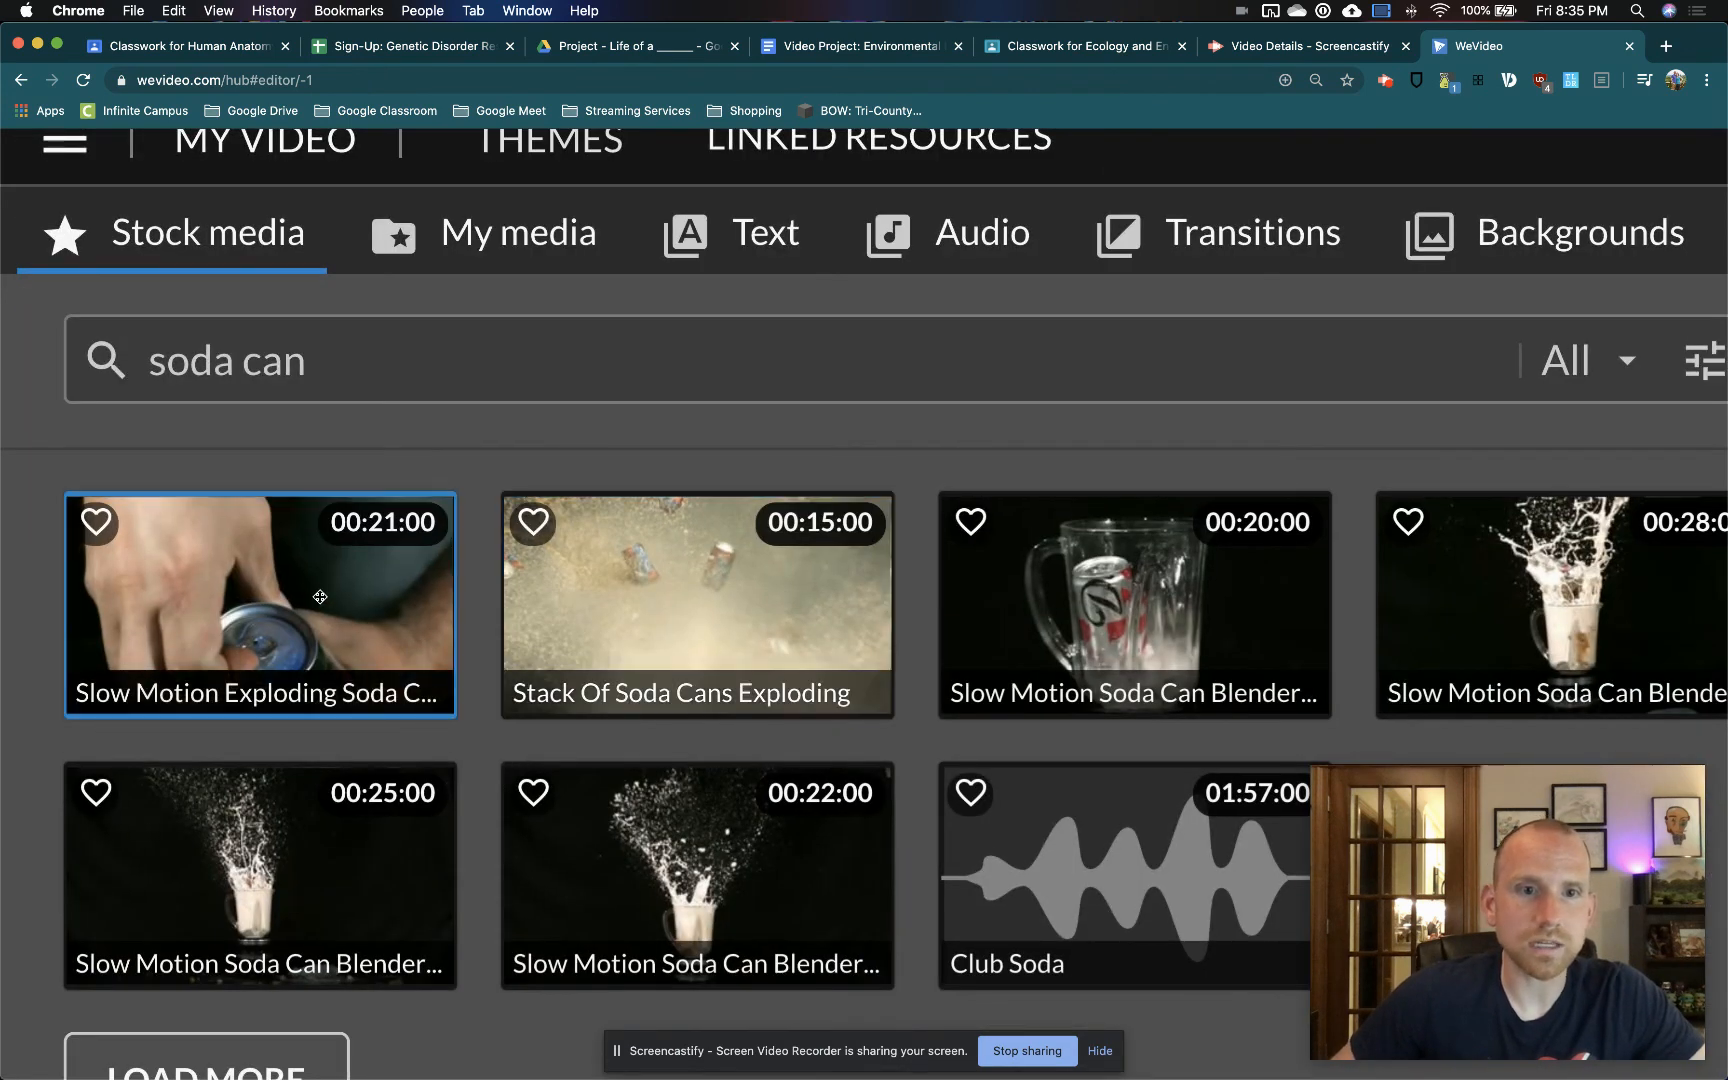
{"action": "scroll", "coordinate": [386, 587], "scroll_direction": "down", "scroll_amount": 5}
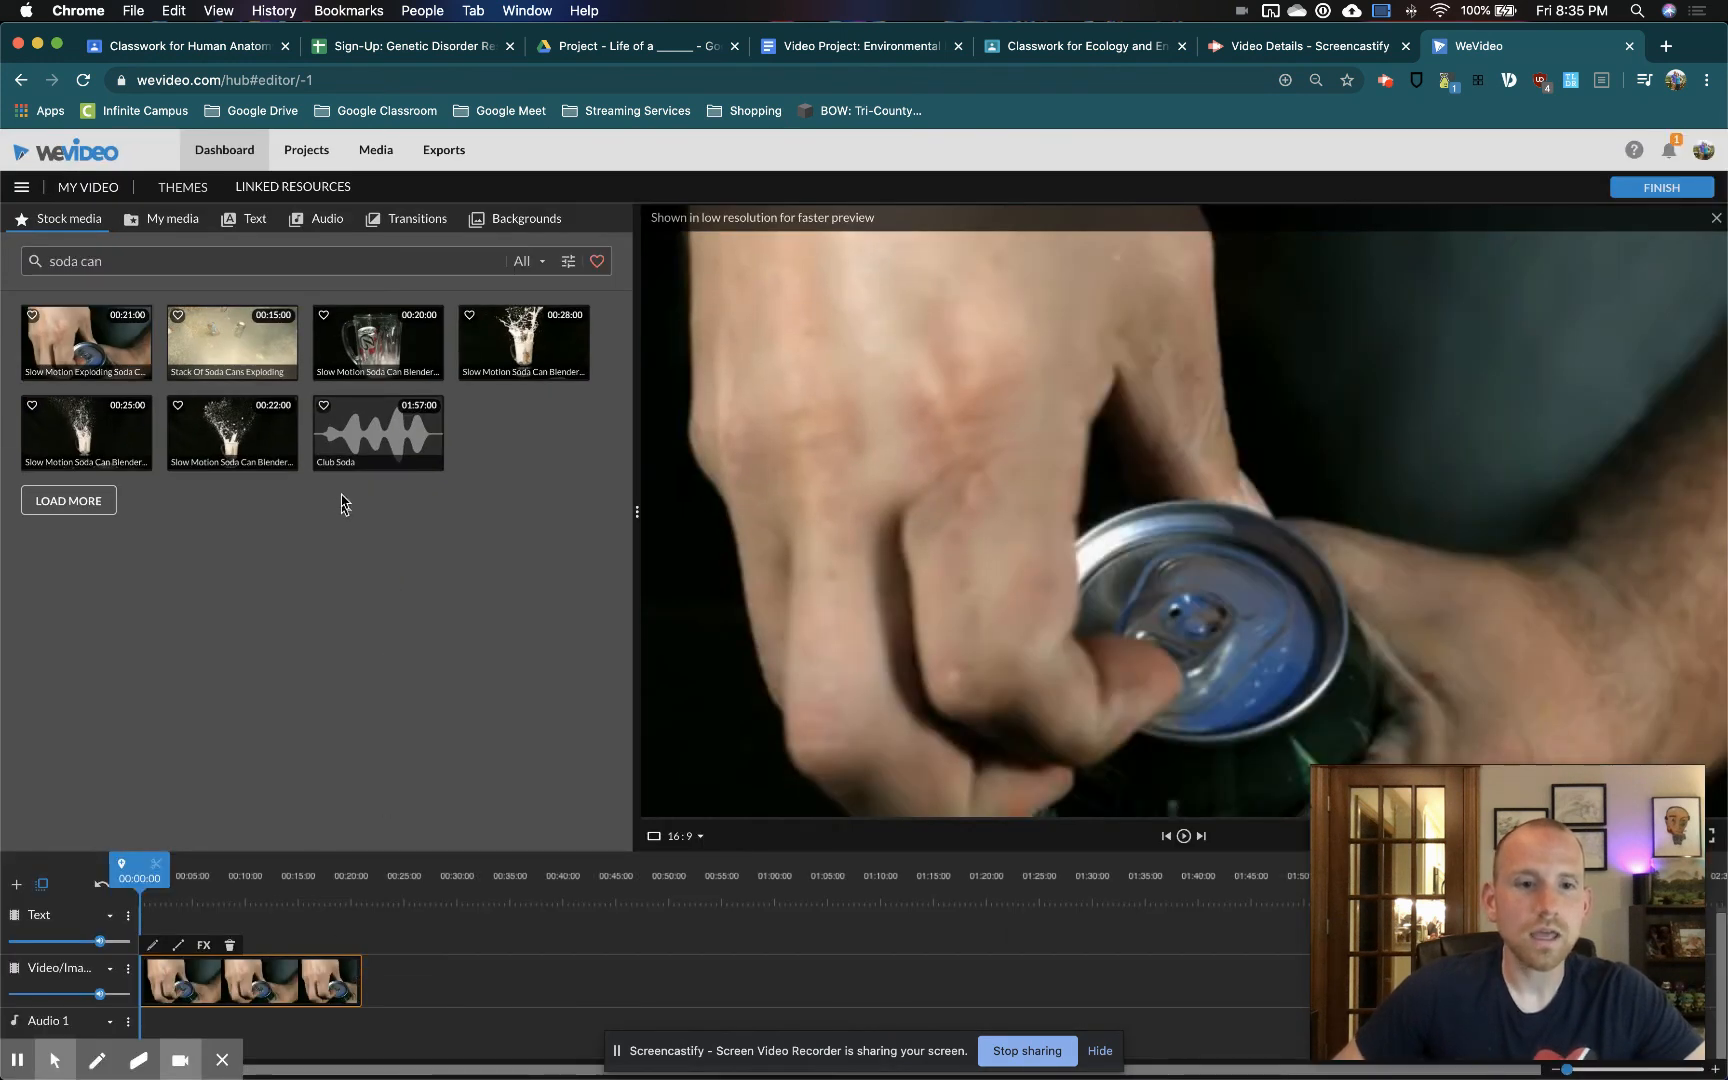
{"action": "scroll", "coordinate": [343, 929], "scroll_direction": "up", "scroll_amount": 2}
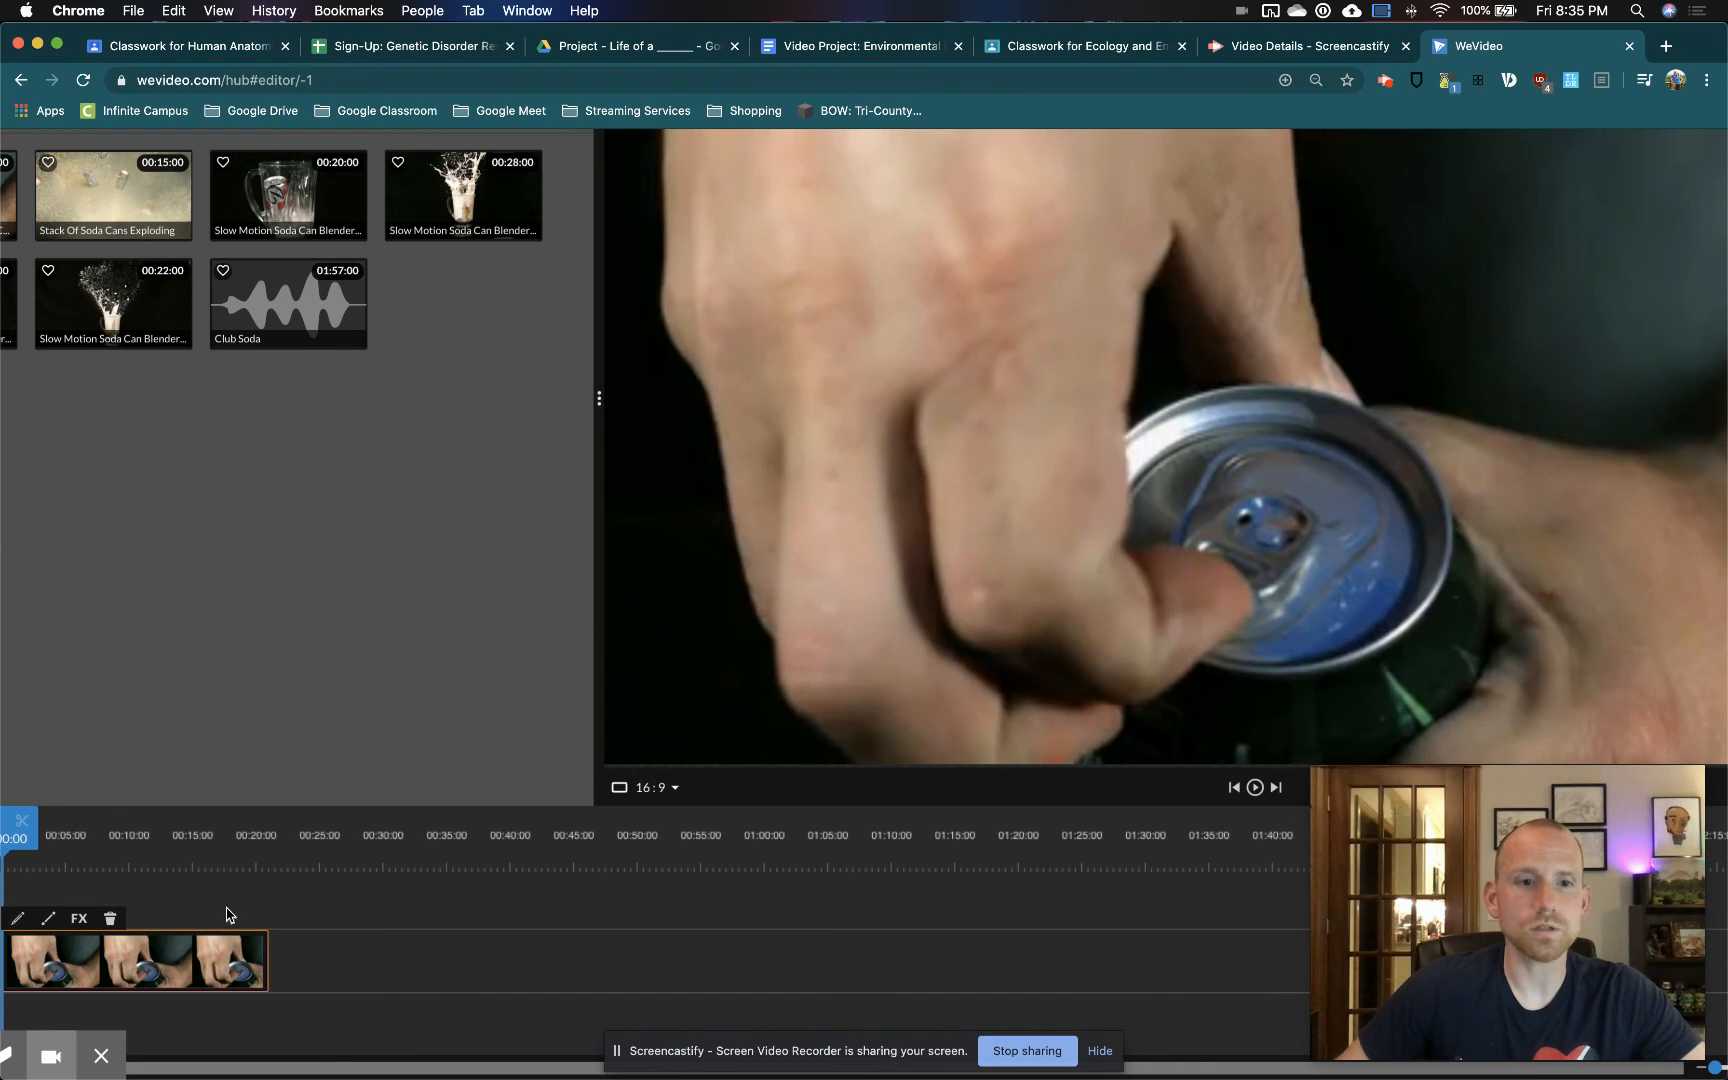
{"action": "scroll", "coordinate": [230, 920], "scroll_direction": "down", "scroll_amount": 3}
{"action": "scroll", "coordinate": [229, 915], "scroll_direction": "up", "scroll_amount": 3}
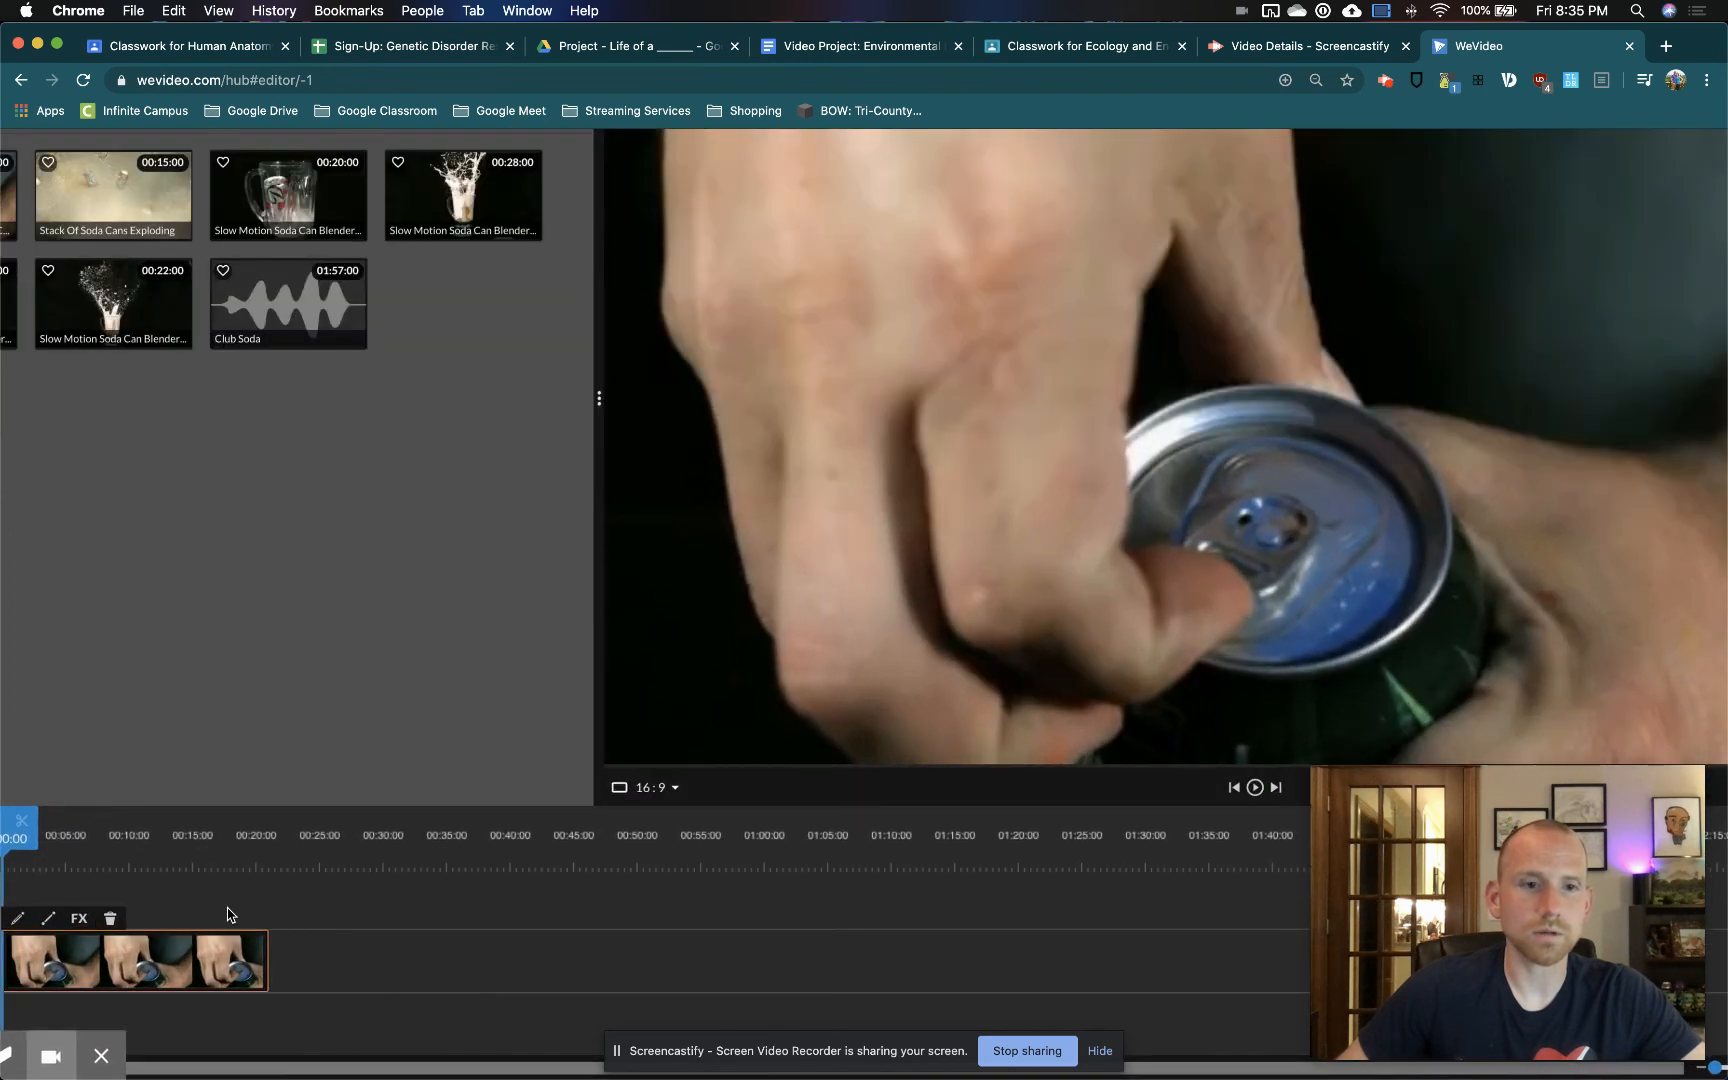
{"action": "scroll", "coordinate": [168, 818], "scroll_direction": "down", "scroll_amount": 3}
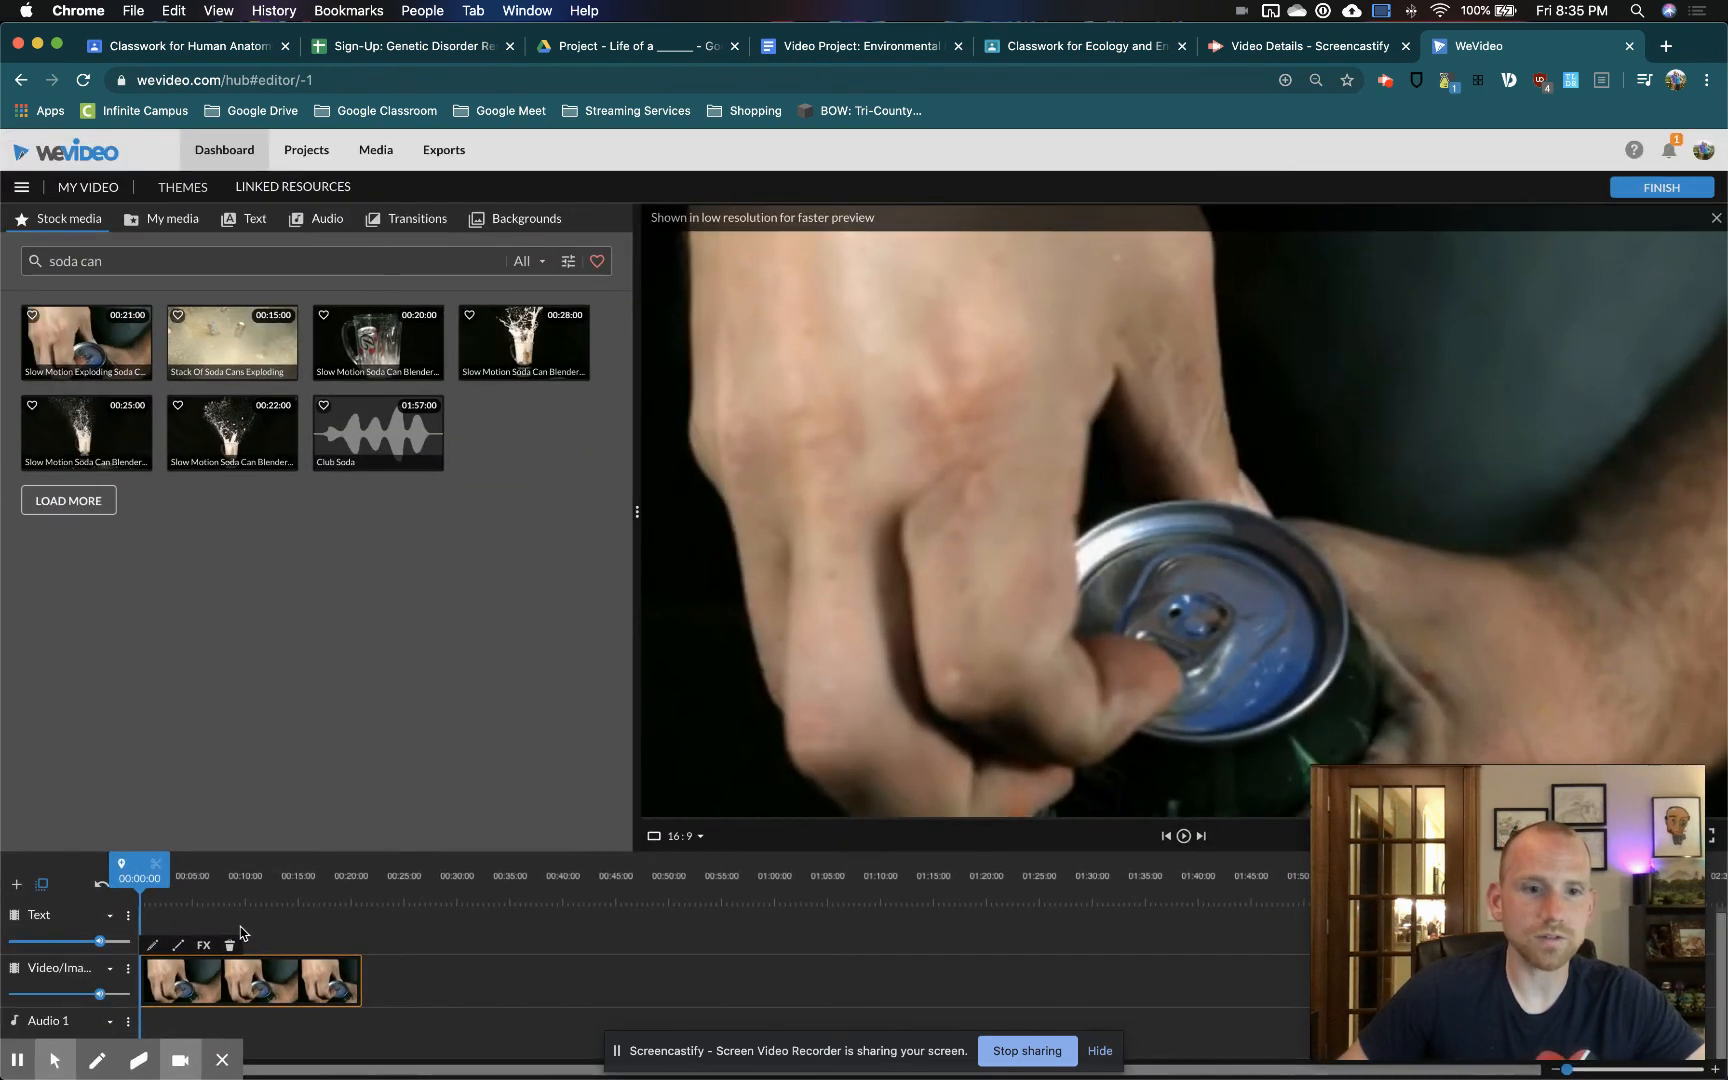
{"action": "scroll", "coordinate": [248, 933], "scroll_direction": "up", "scroll_amount": 3}
{"action": "scroll", "coordinate": [250, 933], "scroll_direction": "down", "scroll_amount": 3}
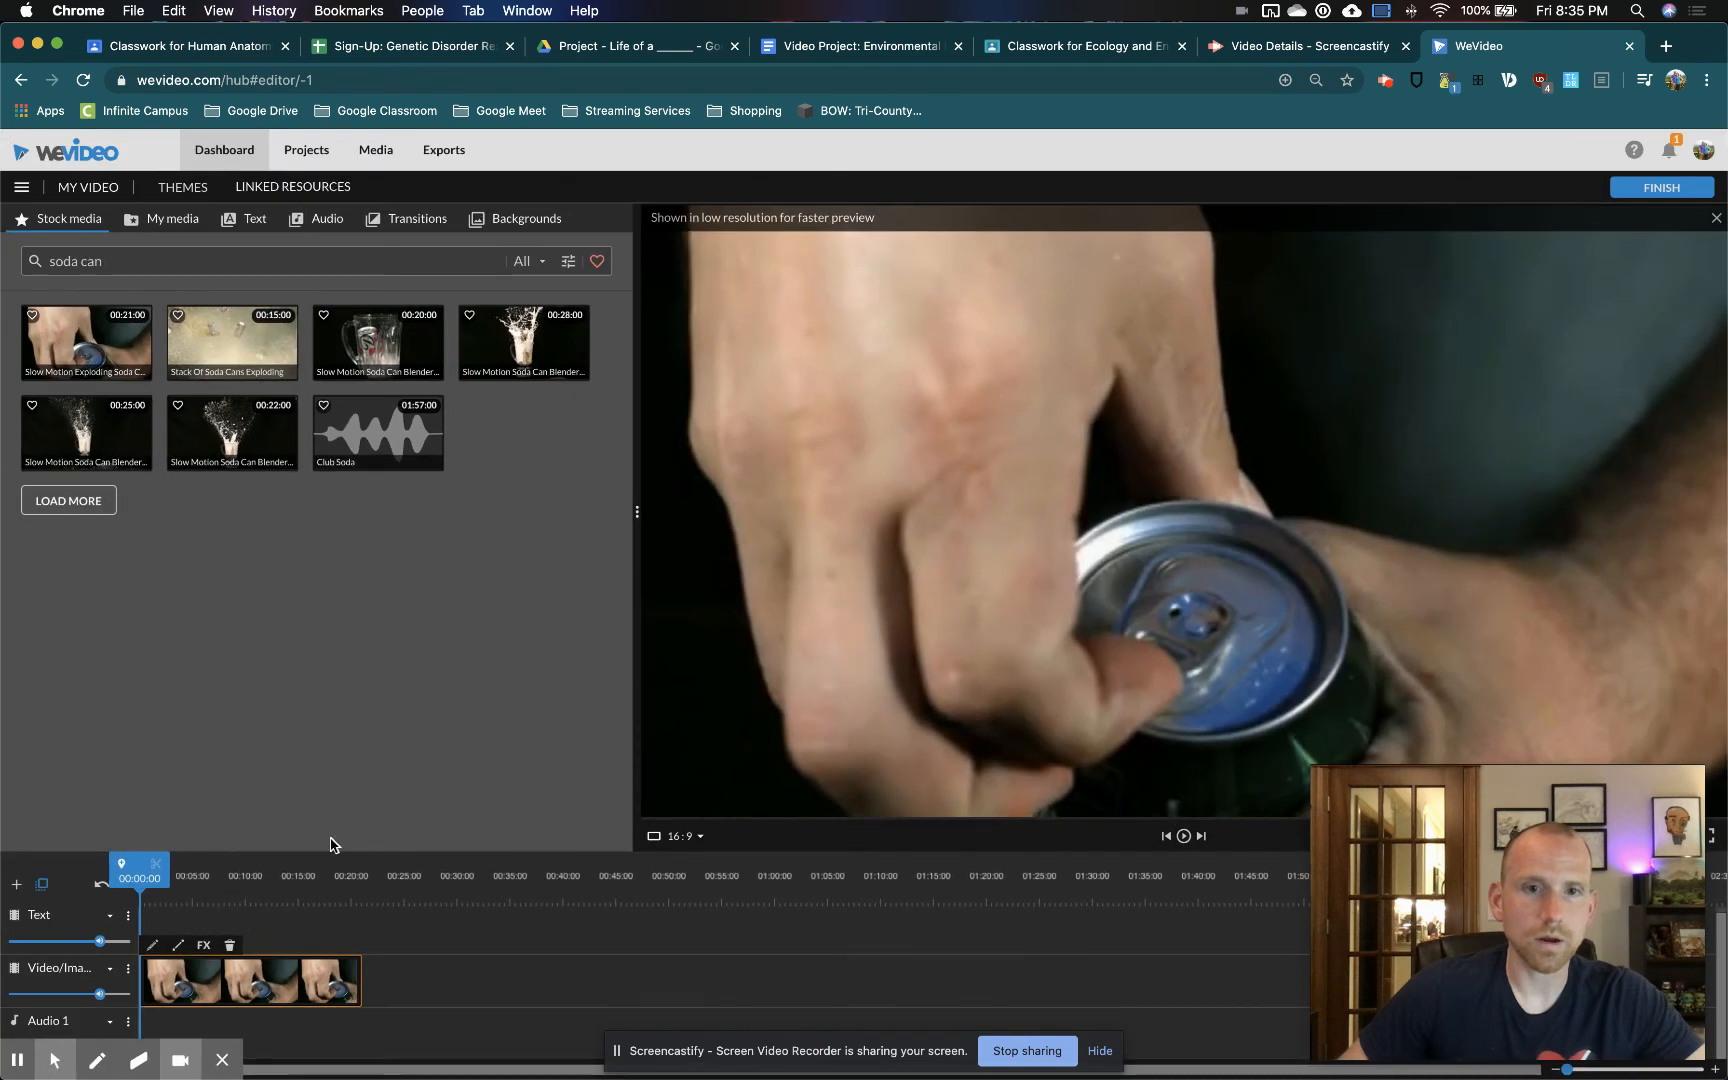
{"action": "scroll", "coordinate": [252, 851], "scroll_direction": "left", "scroll_amount": 2}
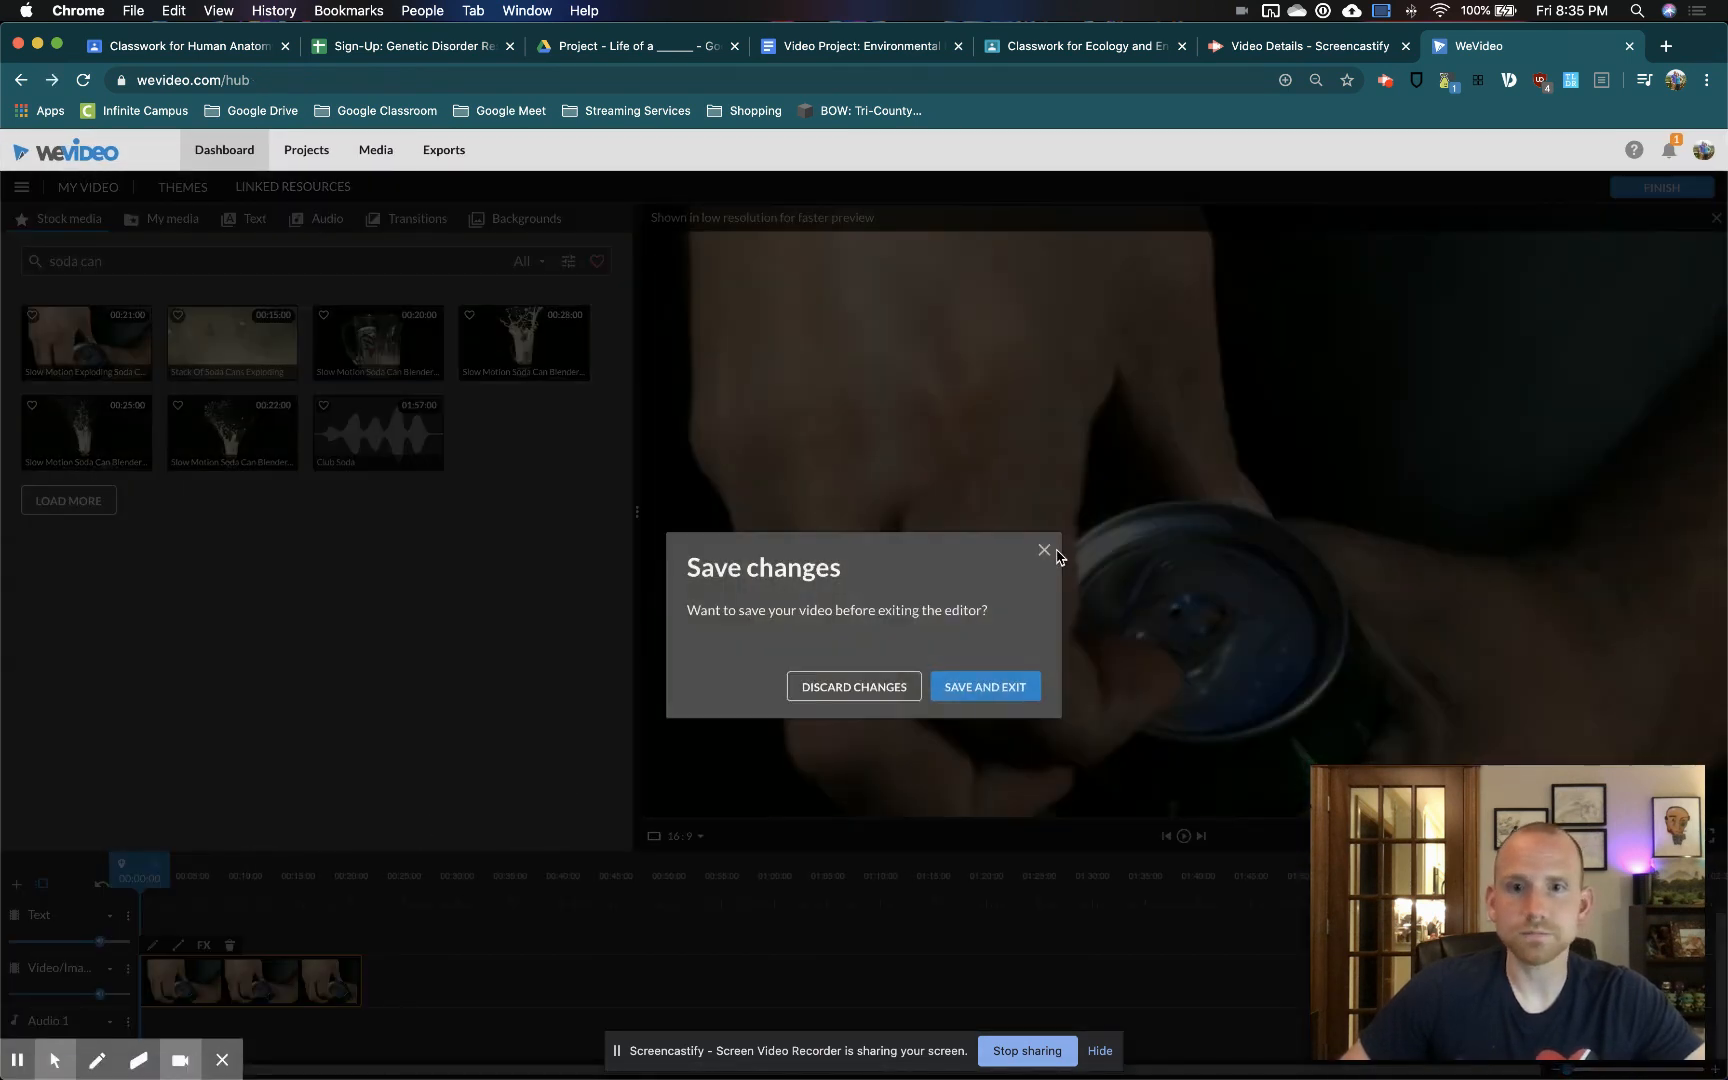
{"action": "left_click", "coordinate": [1040, 553]}
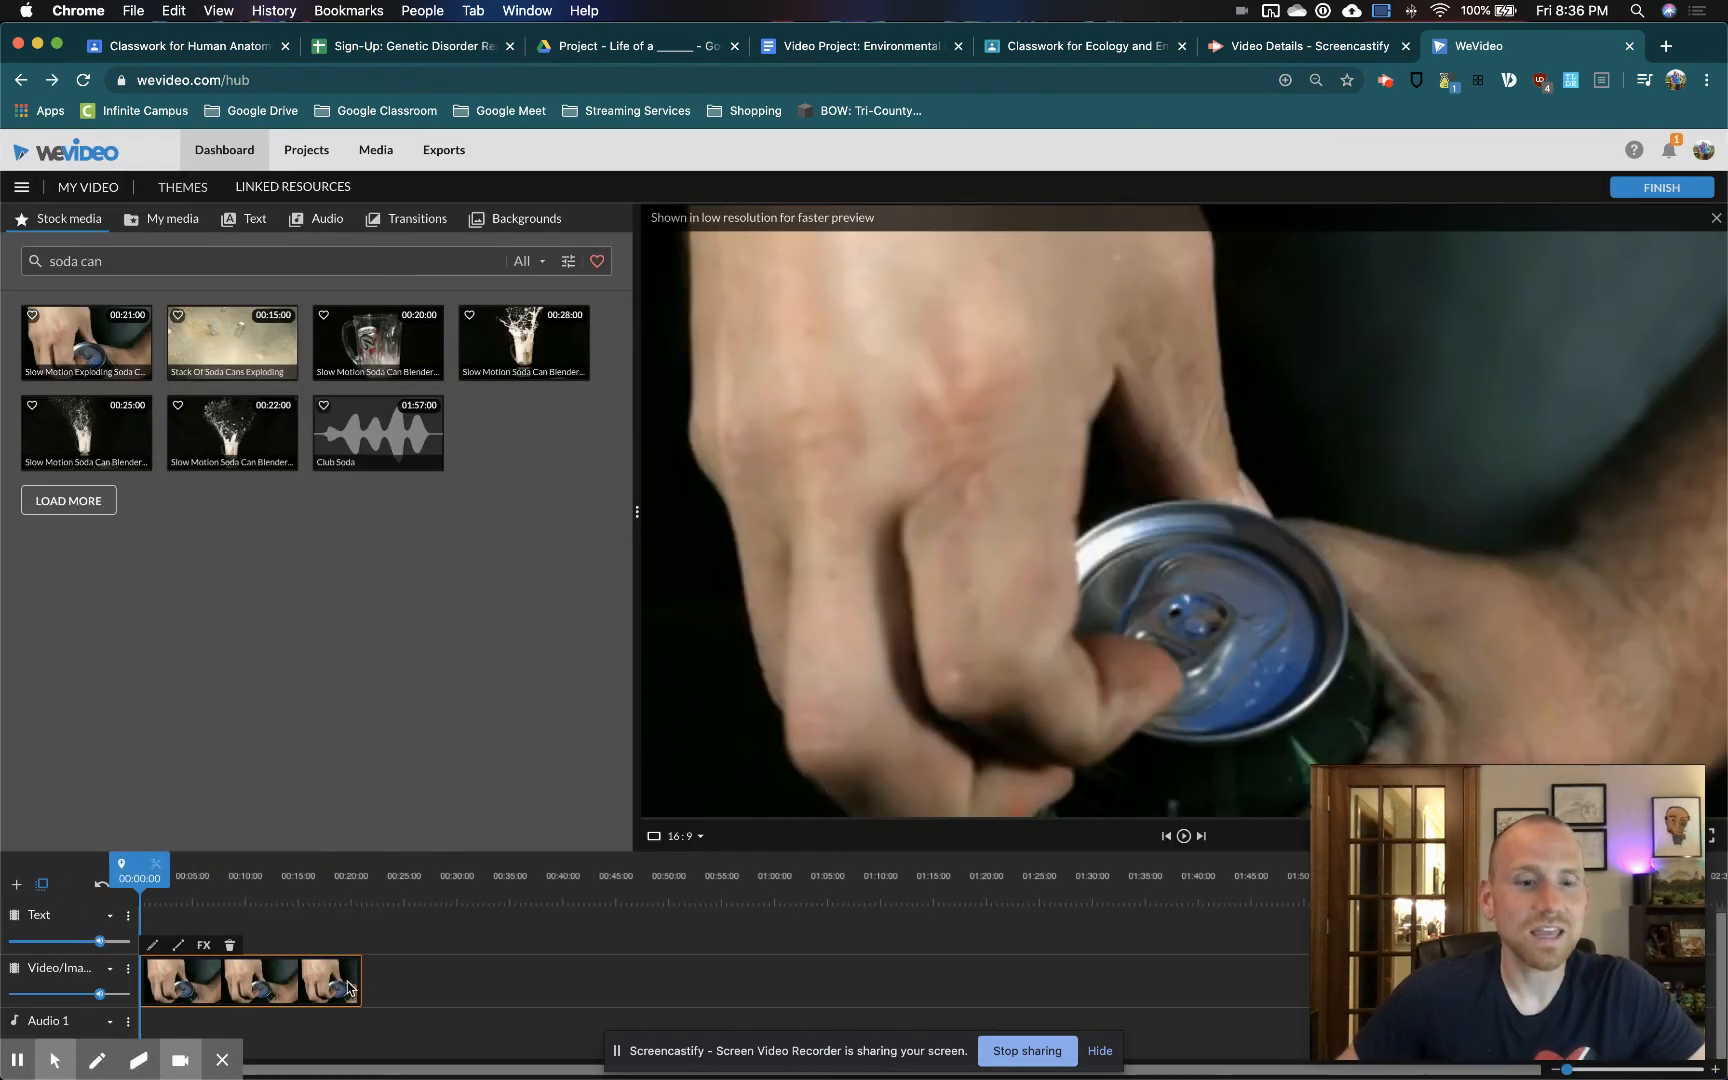
Trim the end of the soda can clip to about 10 seconds and return the playhead to the start of the timeline
{"action": "left_click_drag", "start_coordinate": [359, 981], "coordinate": [247, 1015]}
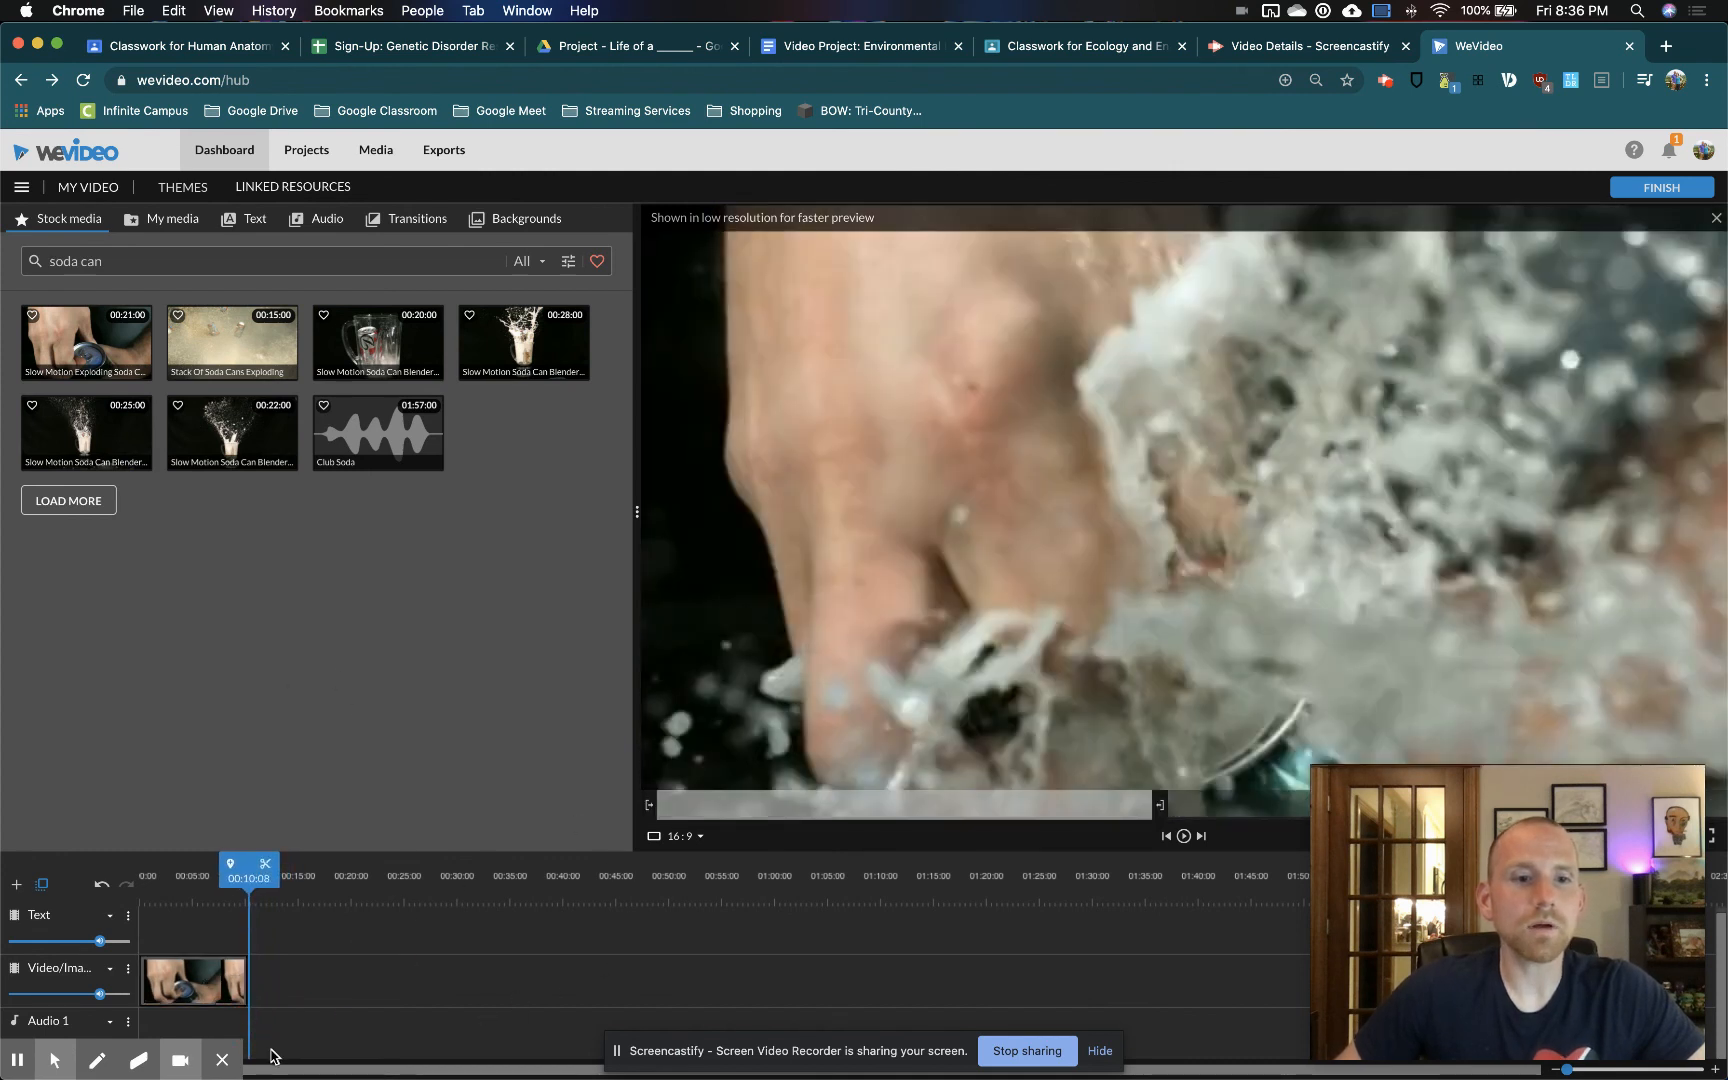
{"action": "left_click_drag", "start_coordinate": [248, 870], "coordinate": [137, 870]}
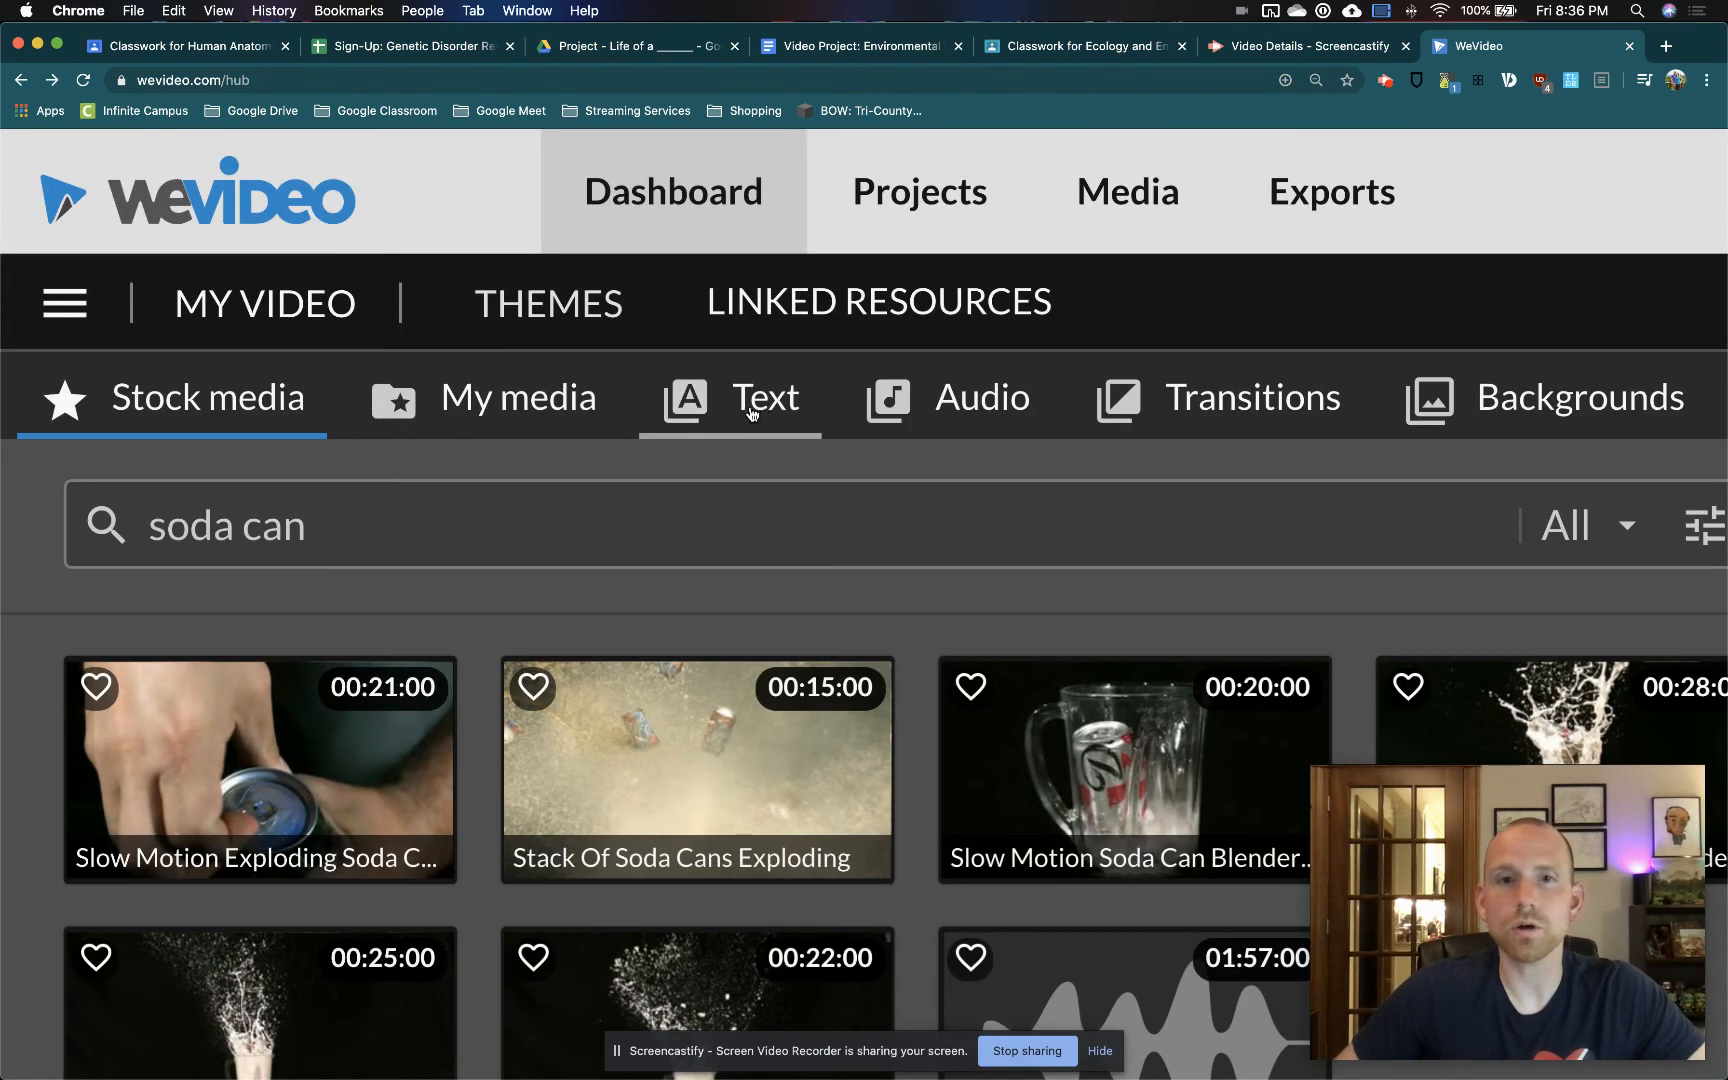
Browse the Motion text templates for a suitable title style
{"action": "left_click", "coordinate": [752, 413]}
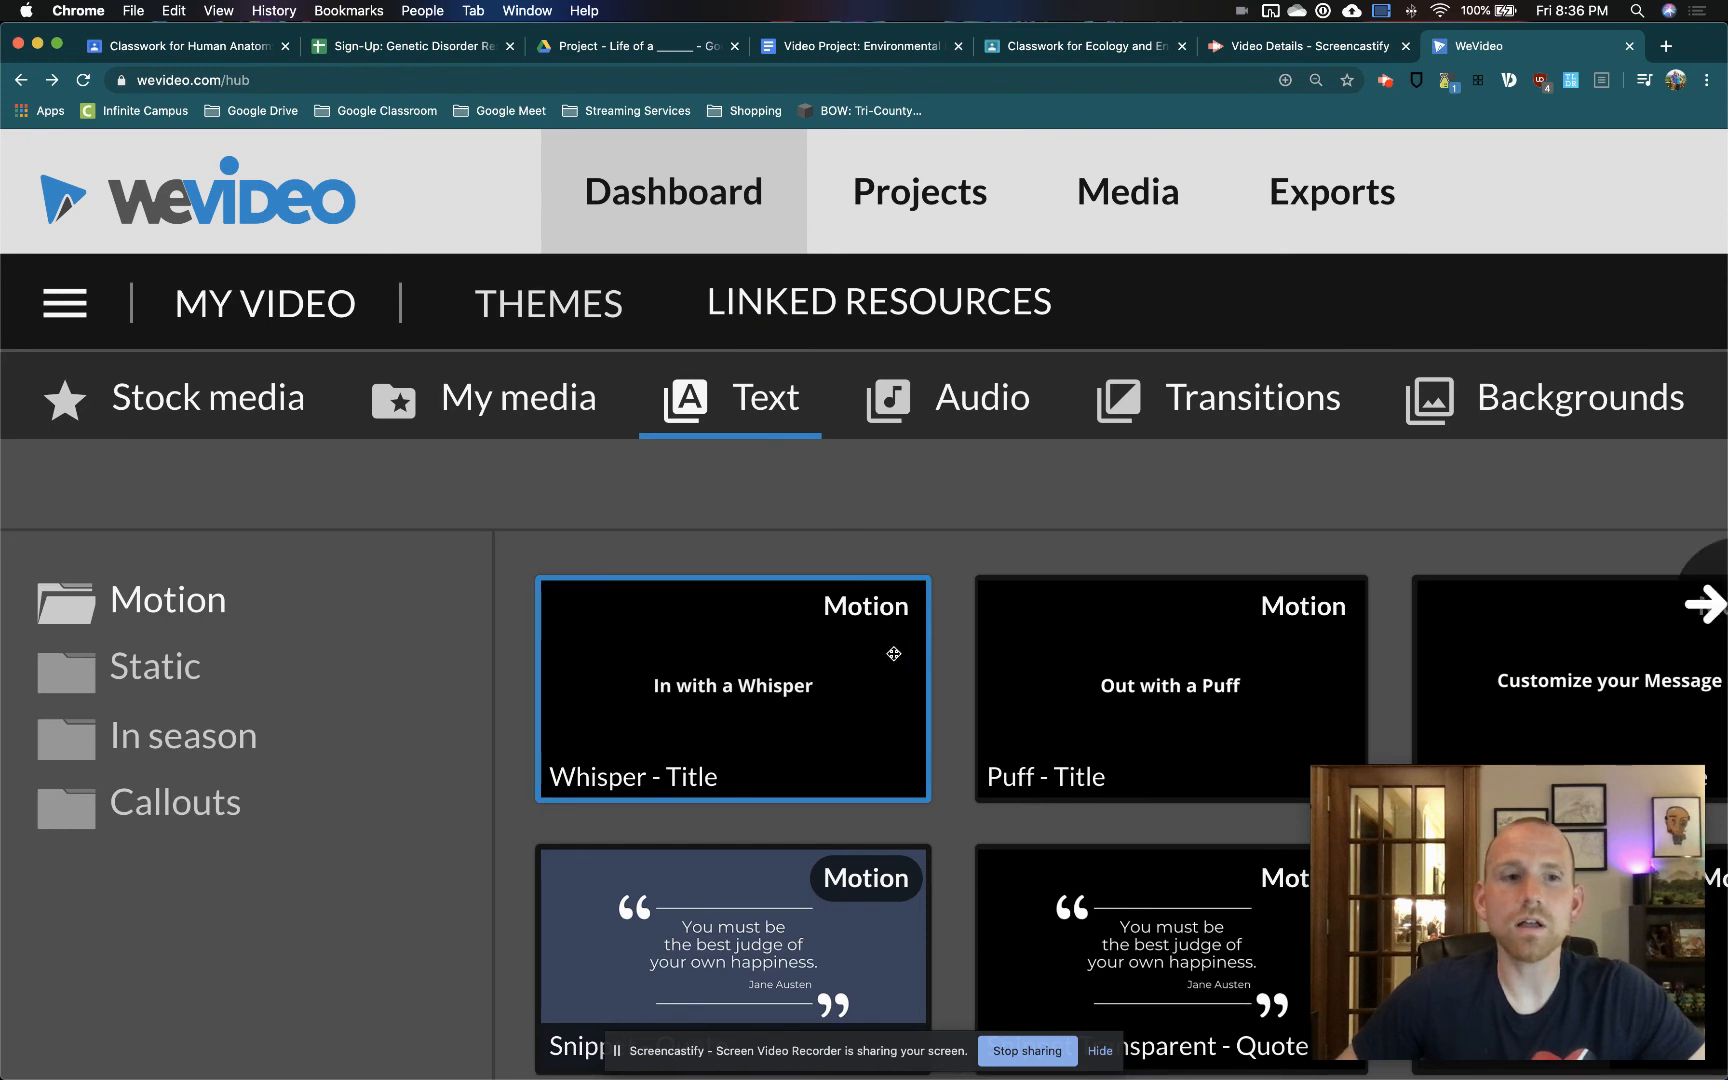
{"action": "scroll", "coordinate": [449, 621], "scroll_direction": "down", "scroll_amount": 10}
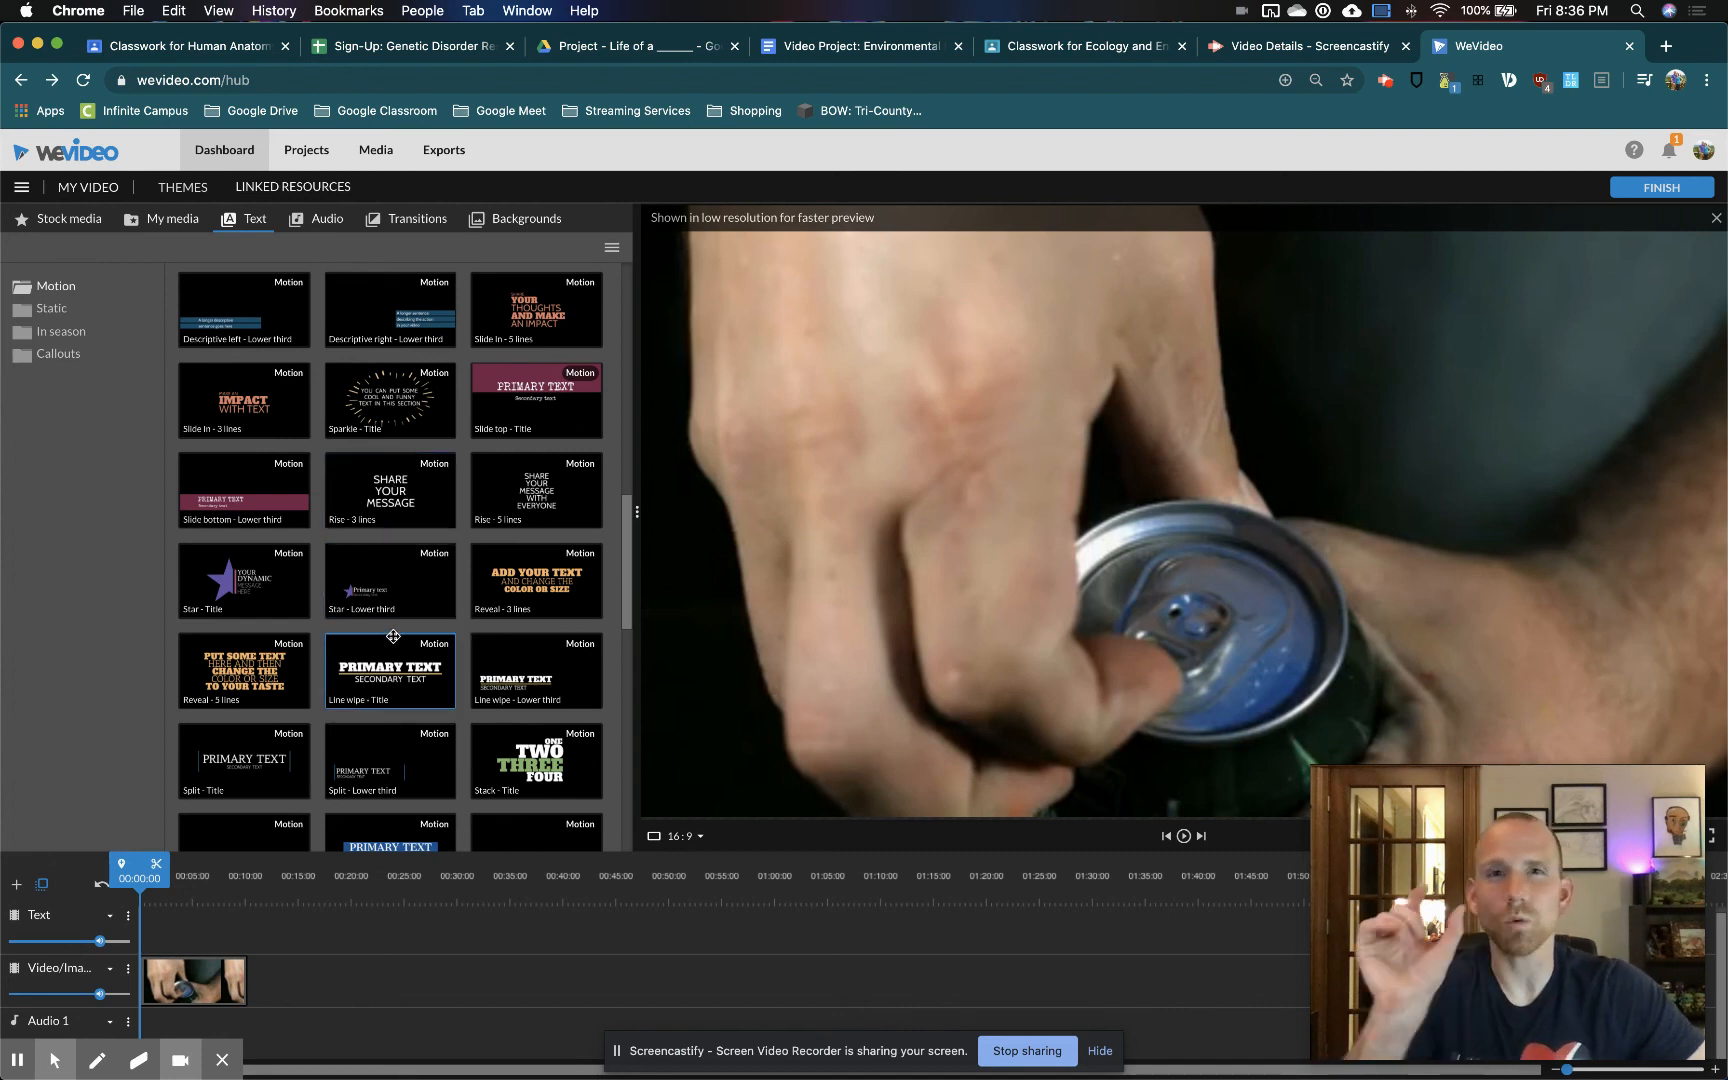
{"action": "scroll", "coordinate": [422, 685], "scroll_direction": "up", "scroll_amount": 10}
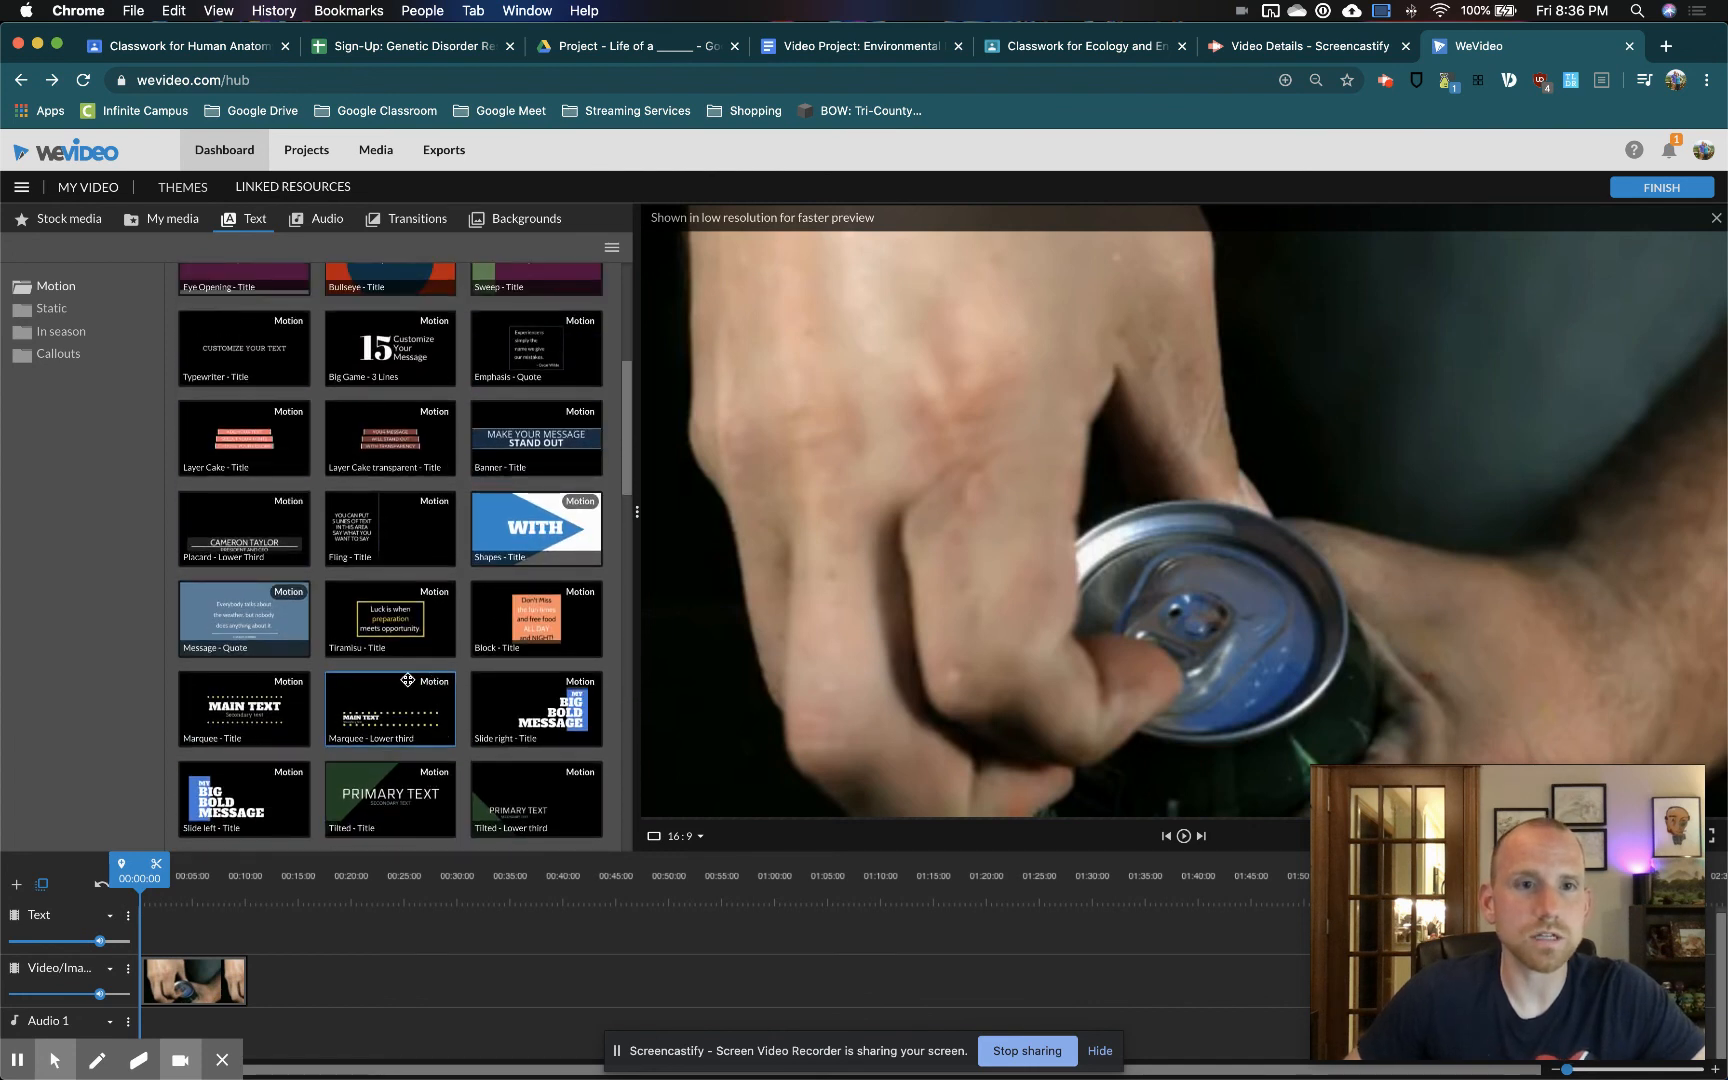
{"action": "scroll", "coordinate": [408, 680], "scroll_direction": "up", "scroll_amount": 2}
{"action": "scroll", "coordinate": [334, 522], "scroll_direction": "up", "scroll_amount": 5}
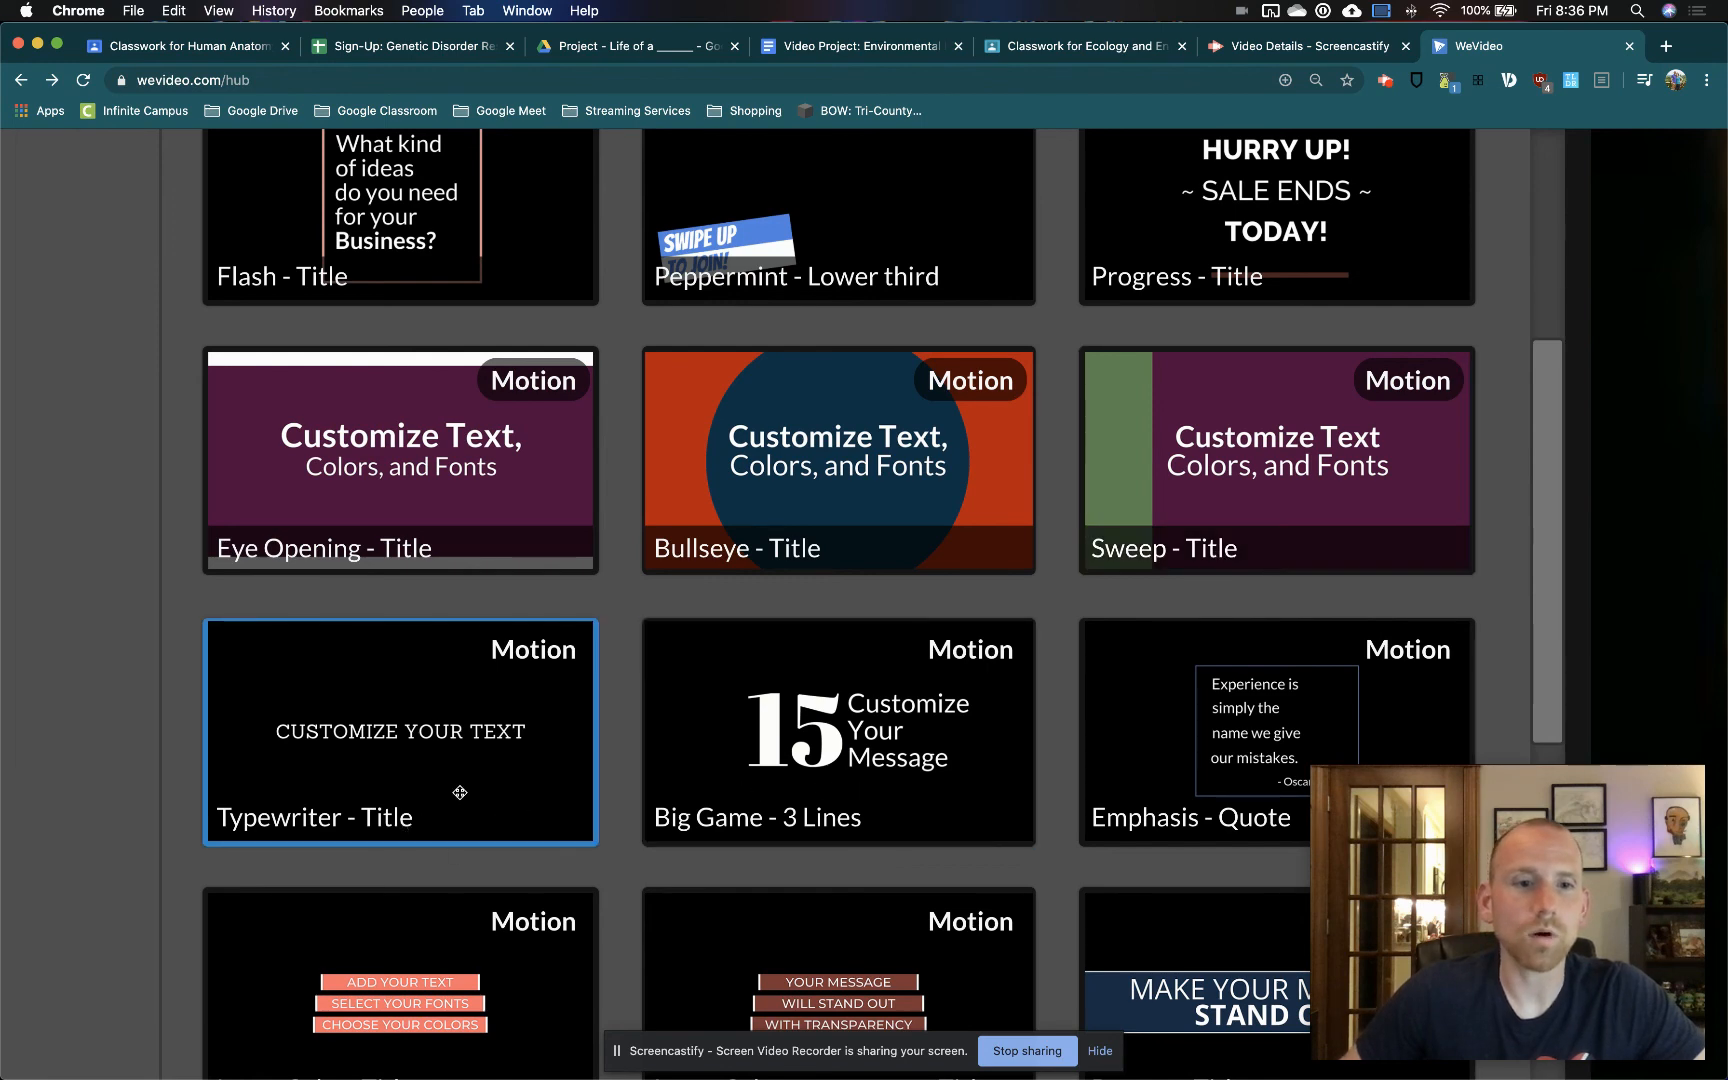
Look through the rest of the Motion titles, quotes and lower thirds to compare their styles
{"action": "scroll", "coordinate": [470, 790], "scroll_direction": "down", "scroll_amount": 6}
{"action": "scroll", "coordinate": [771, 744], "scroll_direction": "down", "scroll_amount": 3}
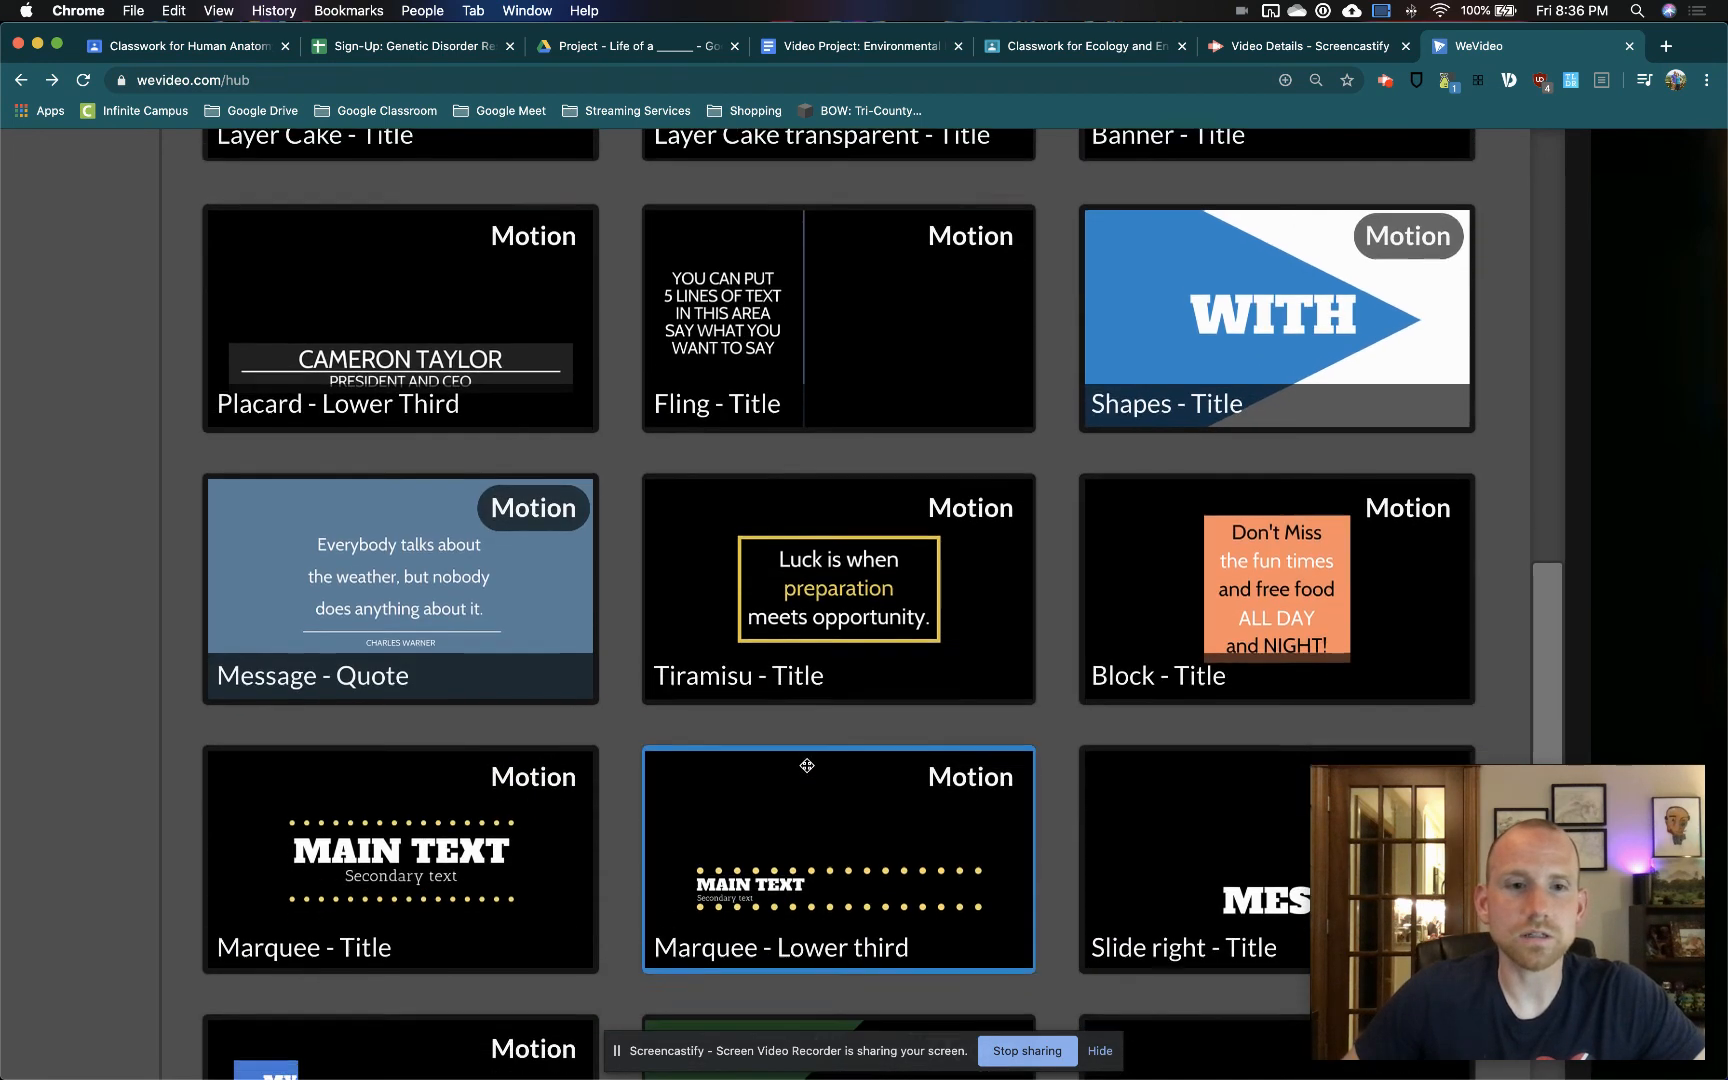
{"action": "scroll", "coordinate": [807, 765], "scroll_direction": "down", "scroll_amount": 10}
{"action": "scroll", "coordinate": [690, 437], "scroll_direction": "up", "scroll_amount": 2}
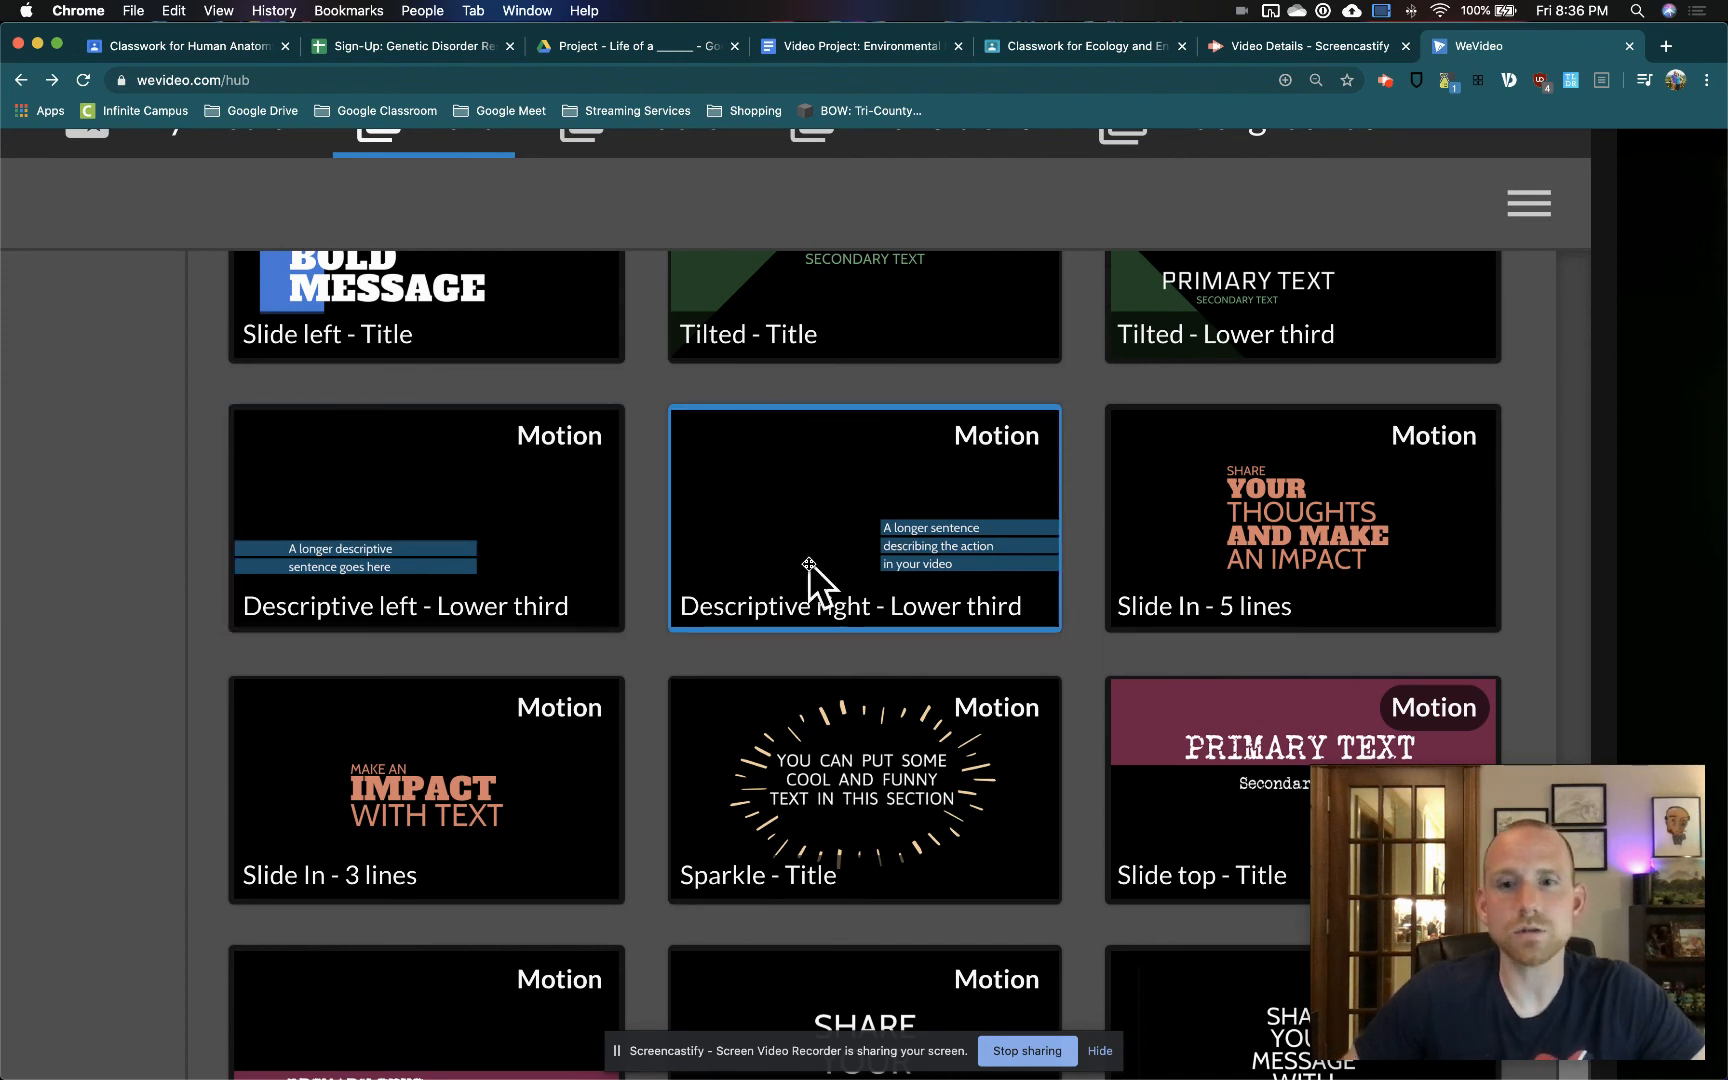
{"action": "scroll", "coordinate": [809, 564], "scroll_direction": "up", "scroll_amount": 10}
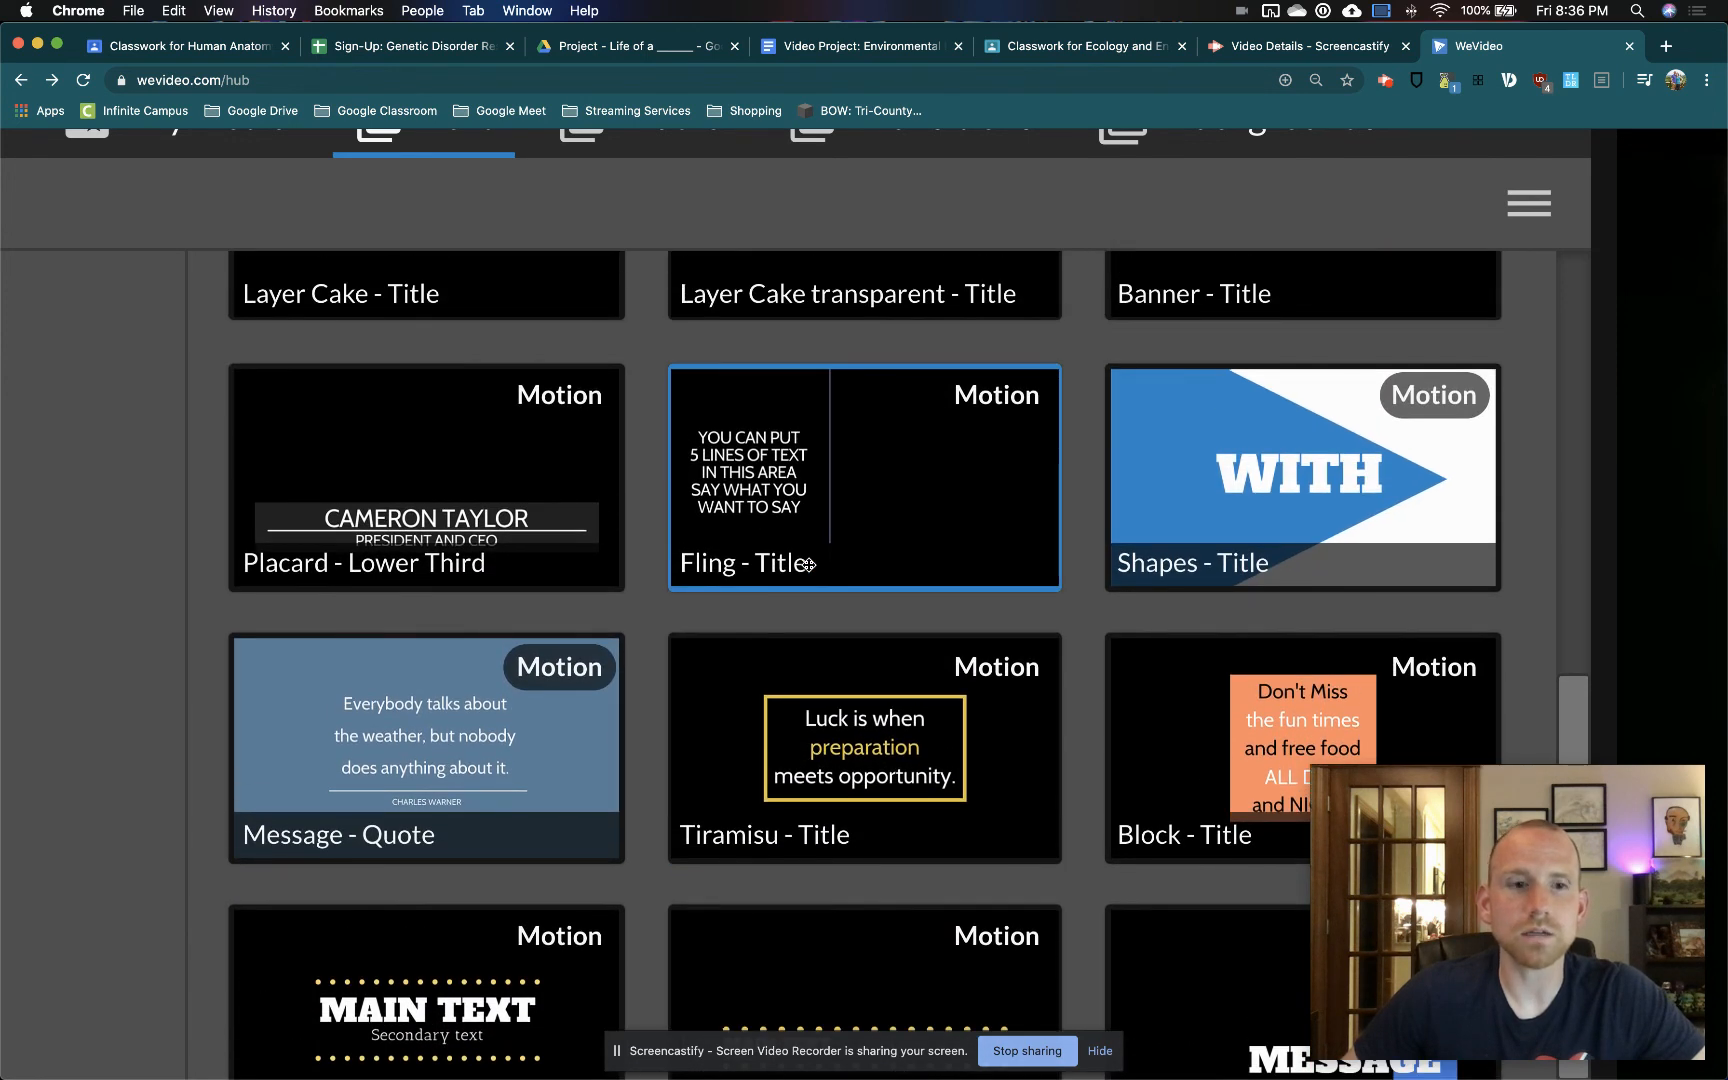
{"action": "scroll", "coordinate": [809, 564], "scroll_direction": "up", "scroll_amount": 1}
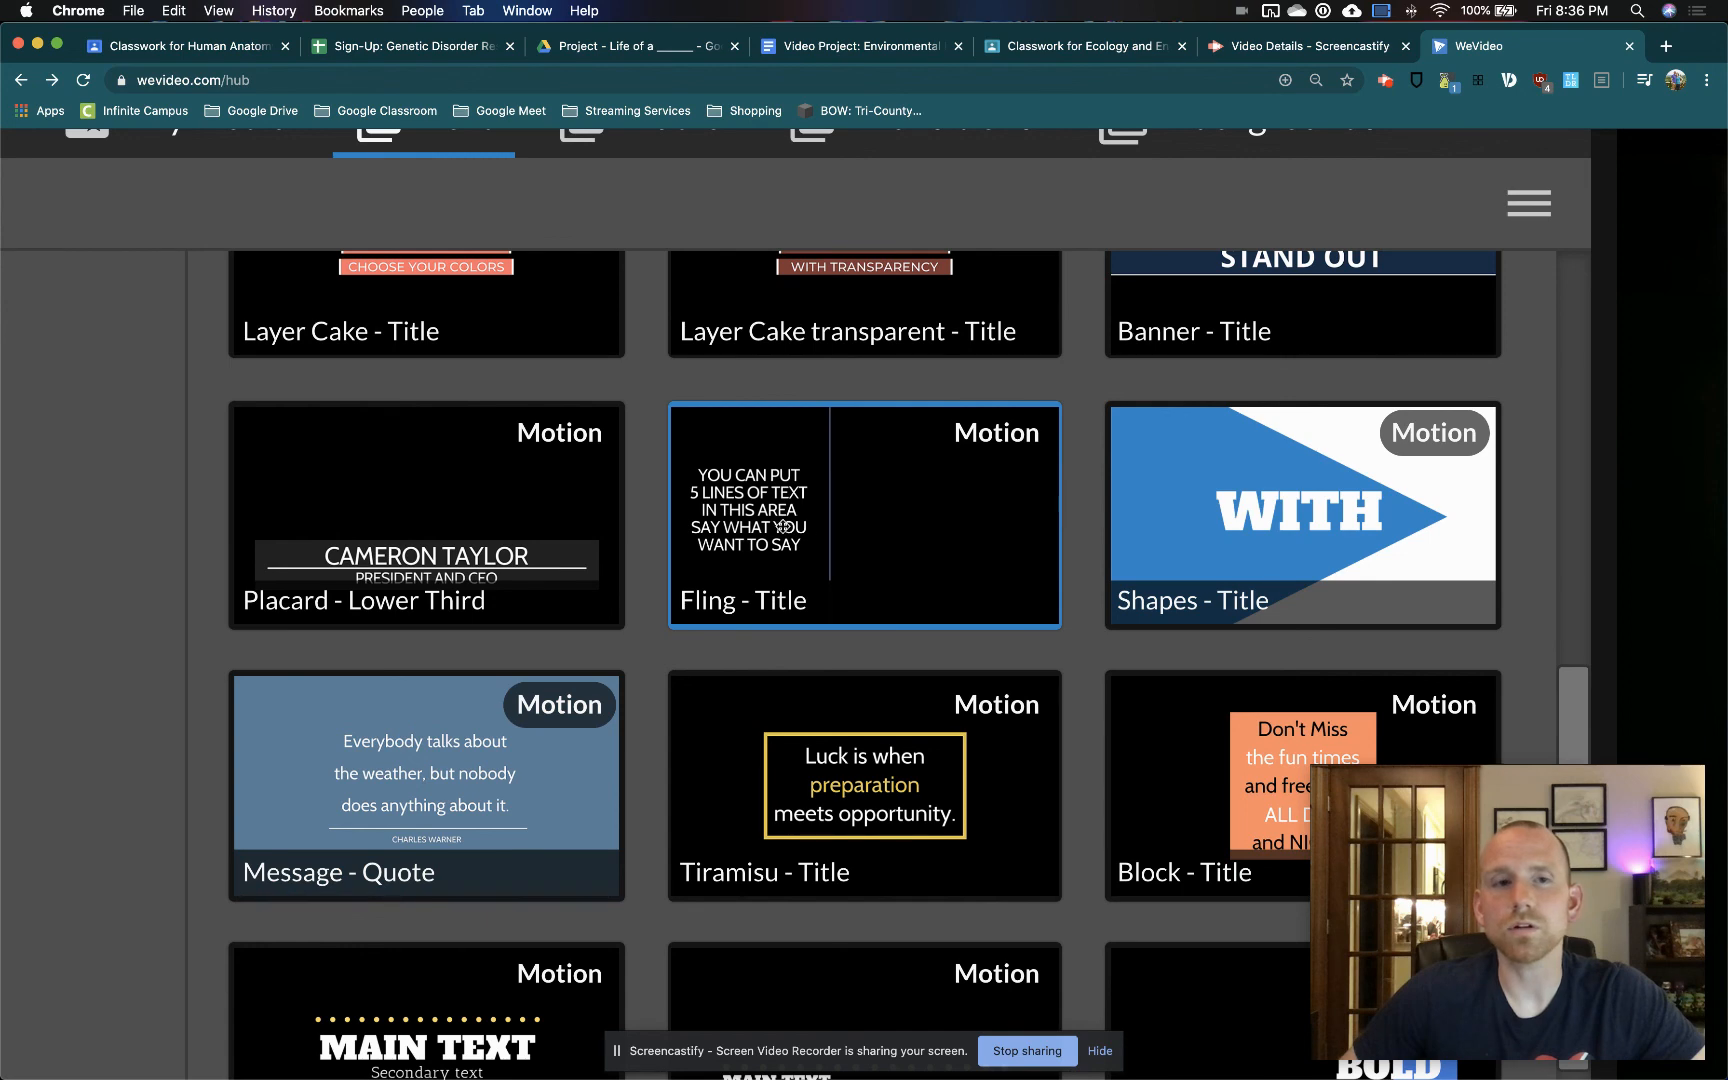
{"action": "scroll", "coordinate": [785, 527], "scroll_direction": "up", "scroll_amount": 7}
{"action": "scroll", "coordinate": [779, 537], "scroll_direction": "up", "scroll_amount": 7}
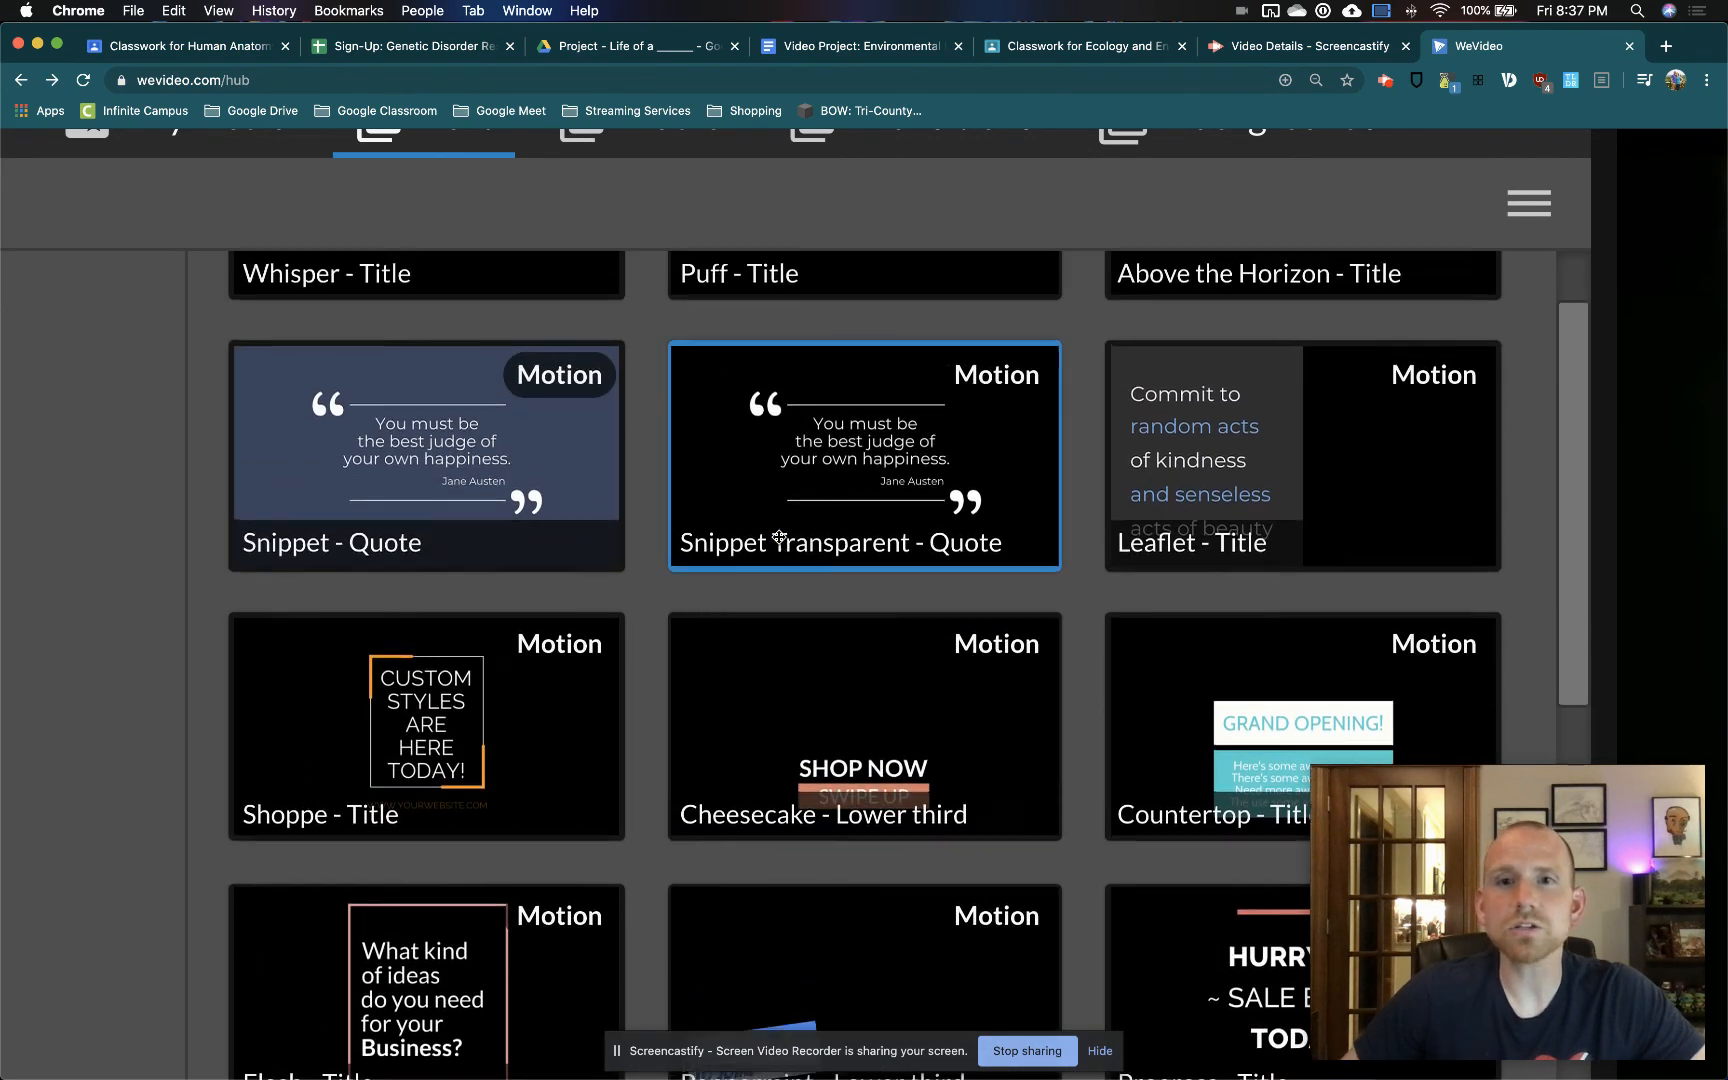
{"action": "scroll", "coordinate": [779, 537], "scroll_direction": "up", "scroll_amount": 3}
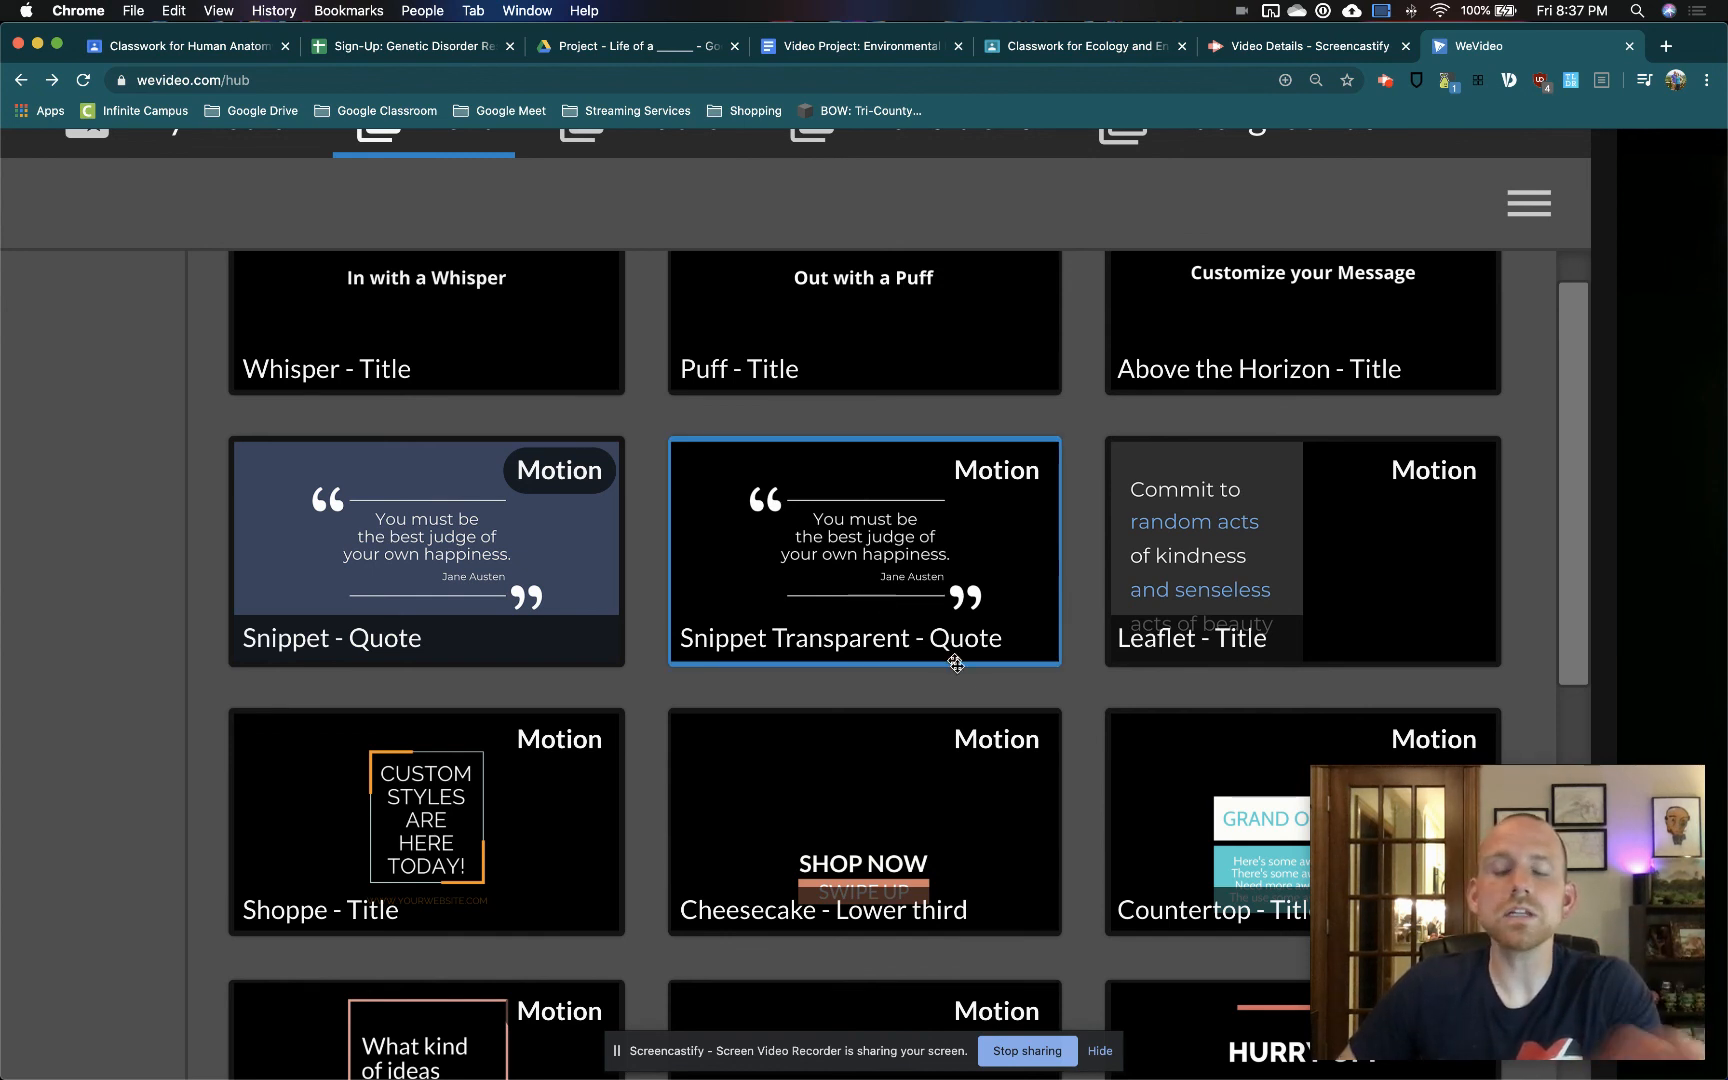
{"action": "scroll", "coordinate": [1083, 818], "scroll_direction": "down", "scroll_amount": 8}
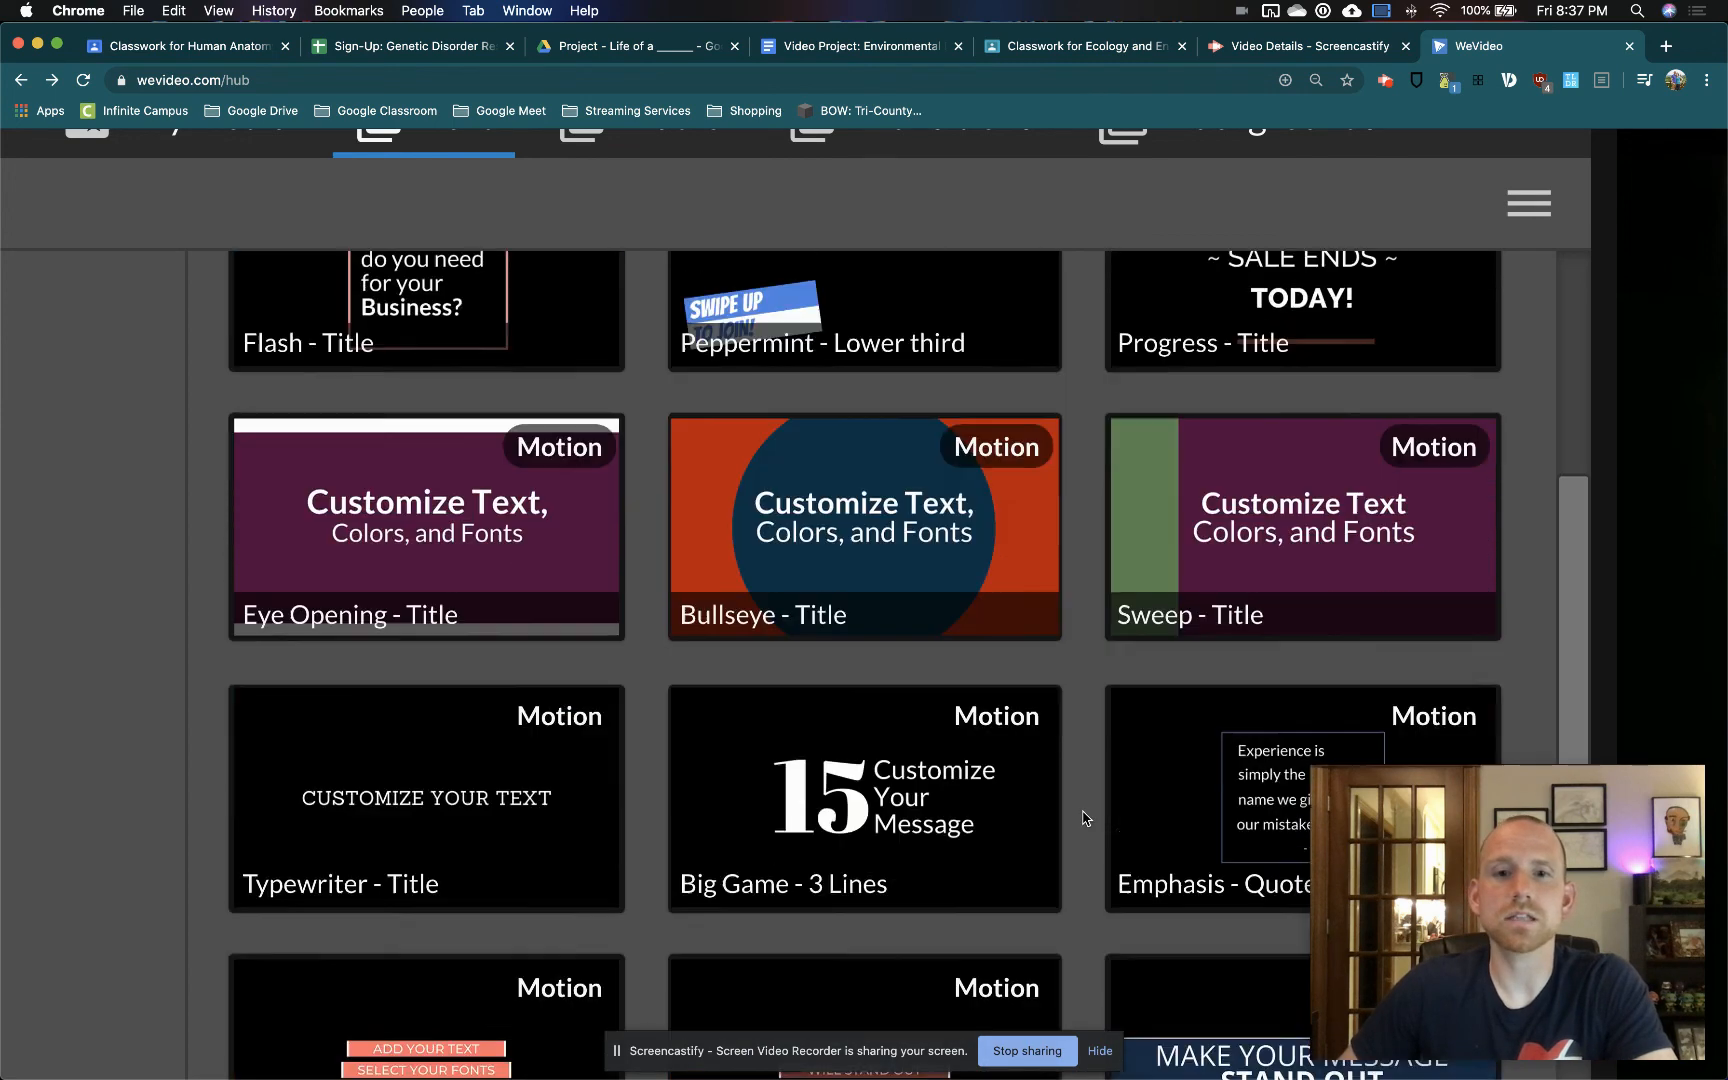
{"action": "scroll", "coordinate": [1083, 818], "scroll_direction": "down", "scroll_amount": 7}
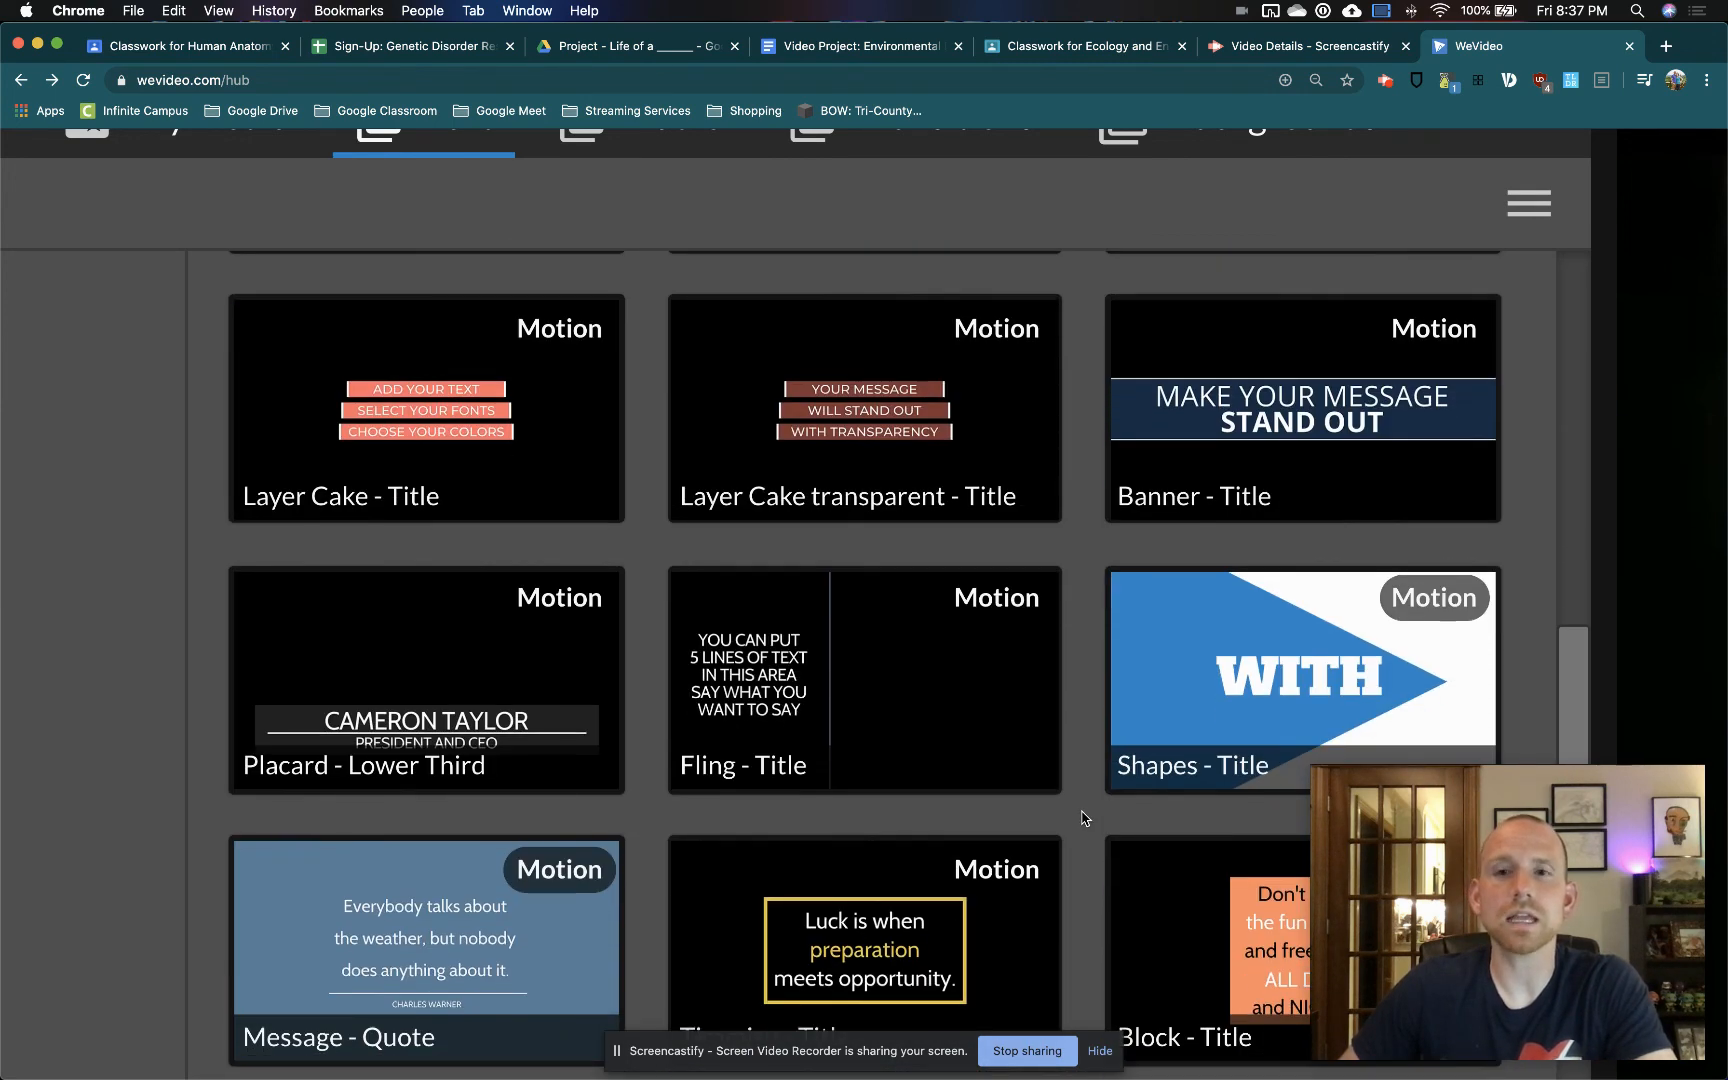
{"action": "scroll", "coordinate": [1083, 818], "scroll_direction": "up", "scroll_amount": 10}
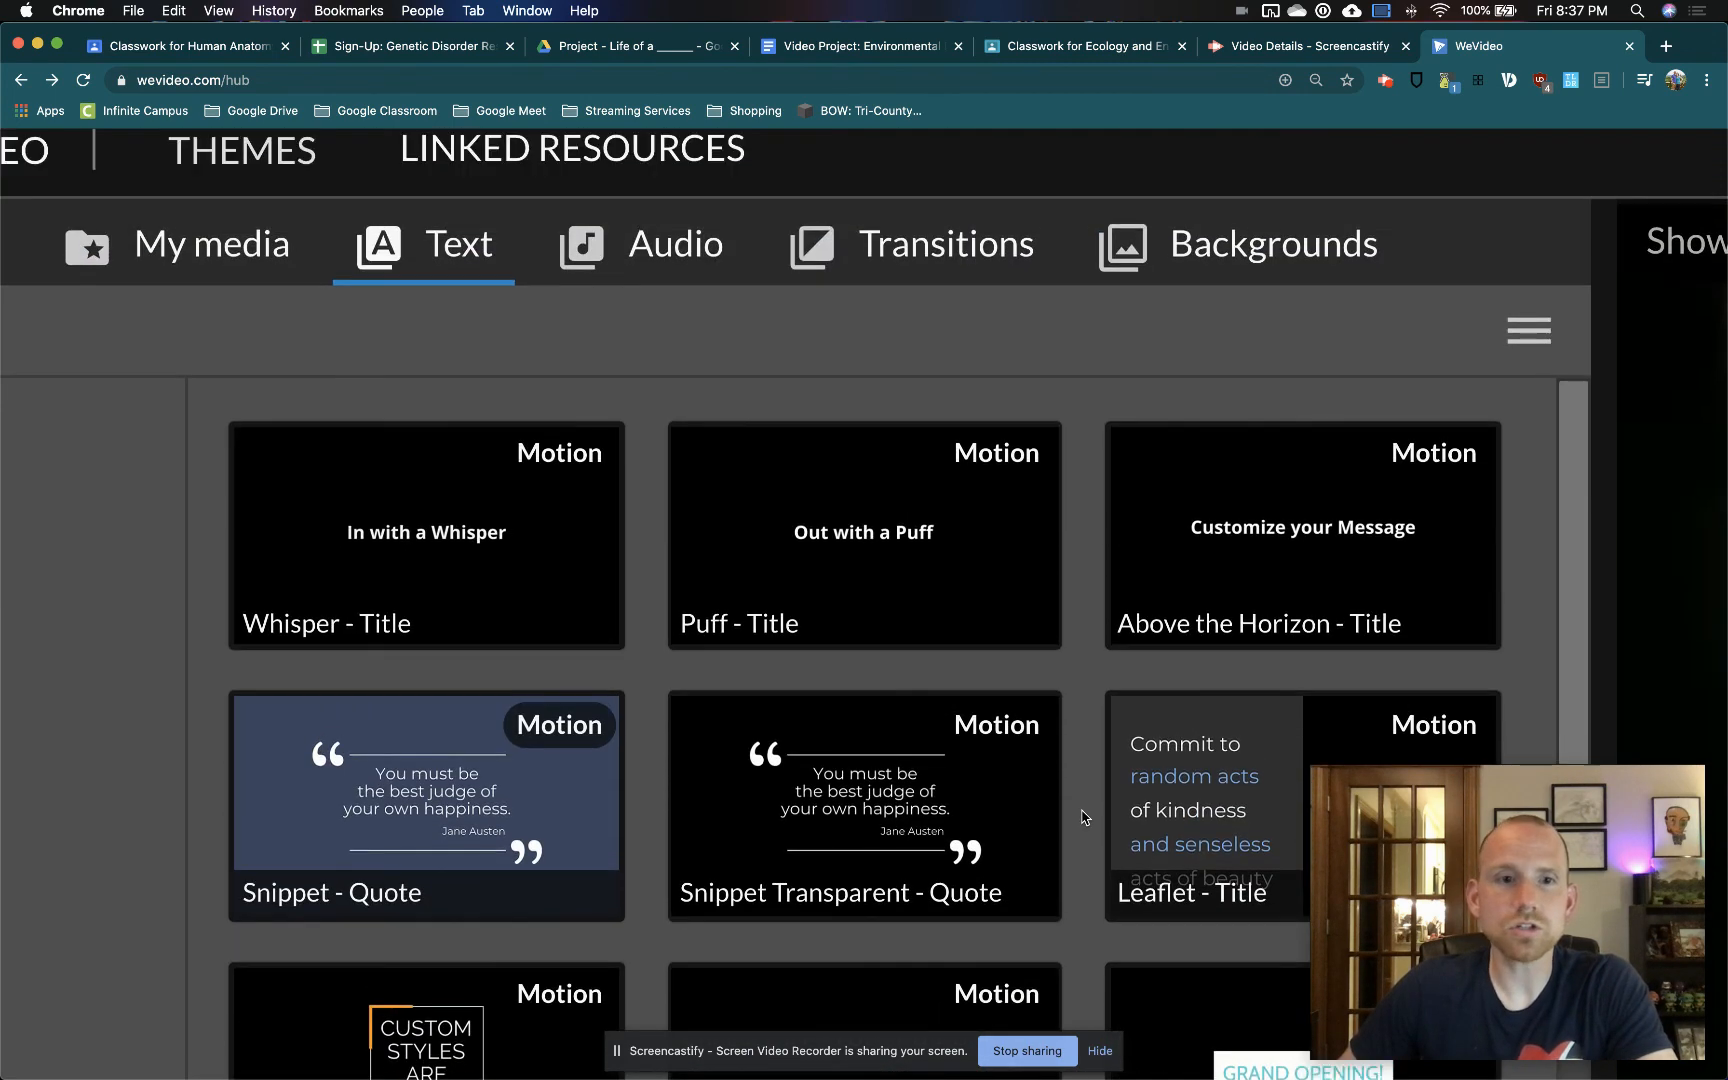
{"action": "scroll", "coordinate": [1083, 818], "scroll_direction": "down", "scroll_amount": 5}
Preview the Shoppe - Title template and place it on the Text track, spanning the full soda can clip
{"action": "left_click", "coordinate": [434, 512]}
{"action": "left_click", "coordinate": [421, 512]}
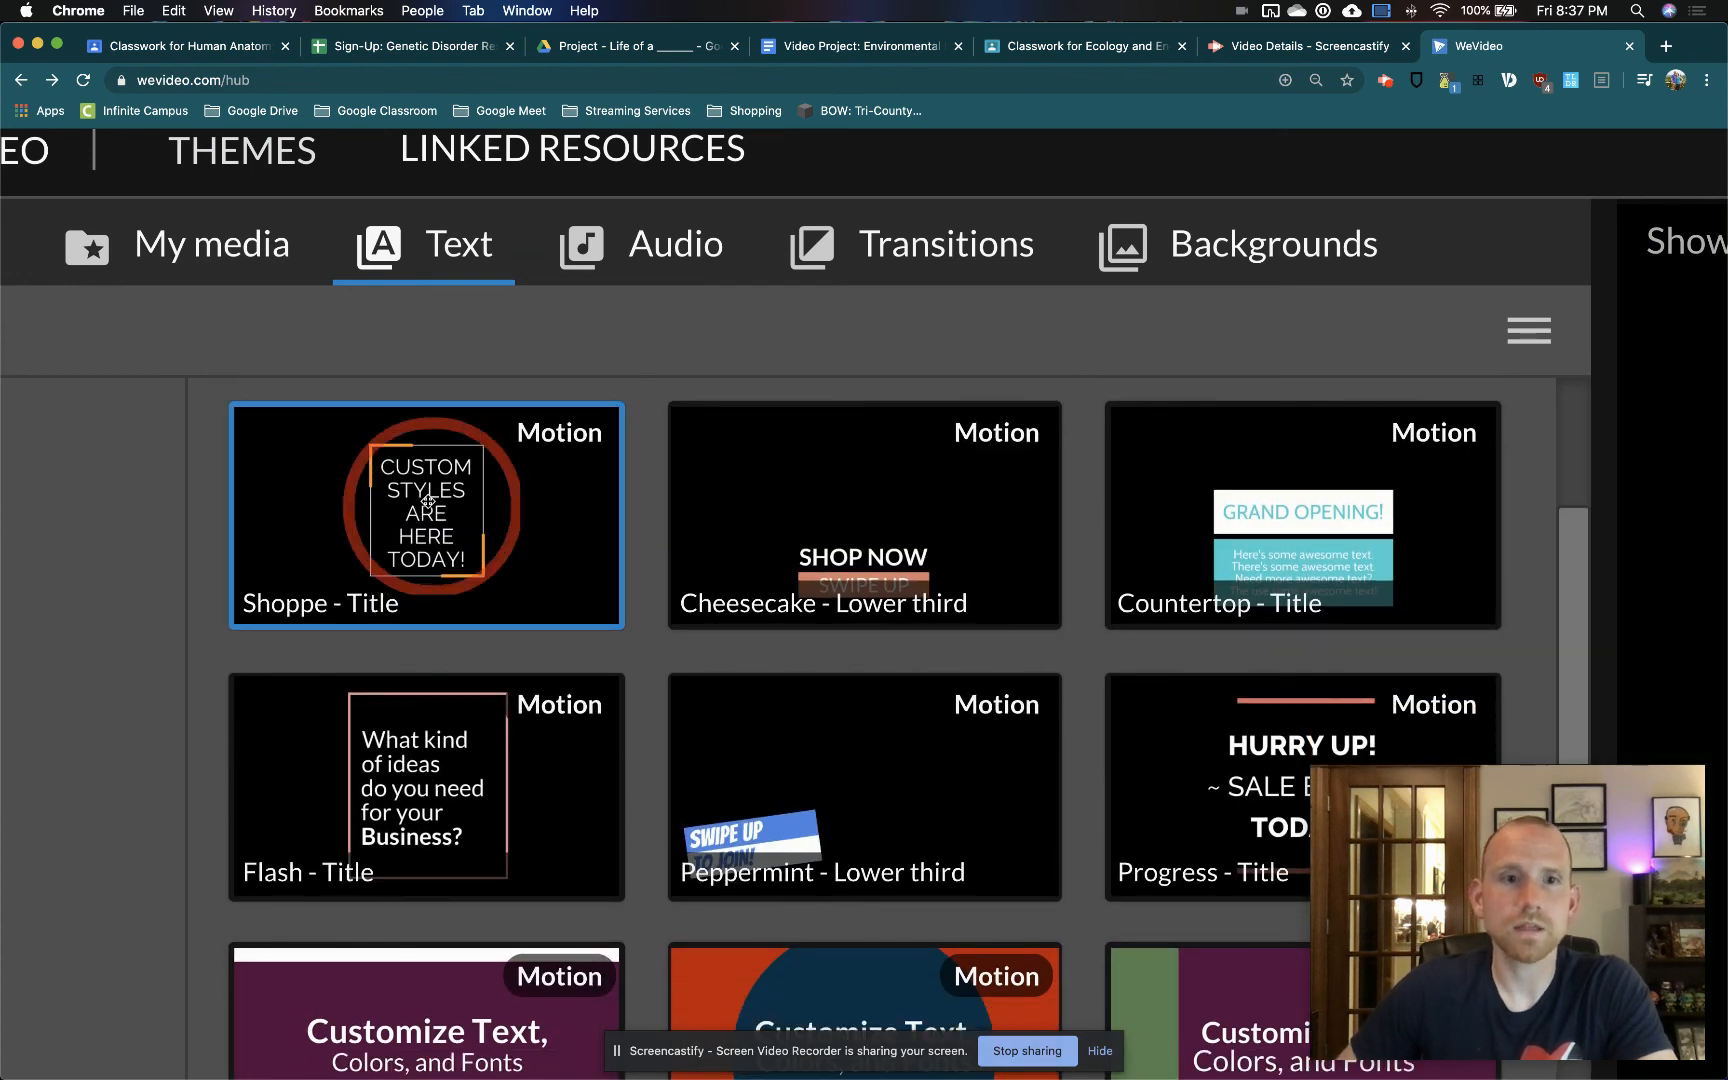
{"action": "scroll", "coordinate": [508, 501], "scroll_direction": "down", "scroll_amount": 5}
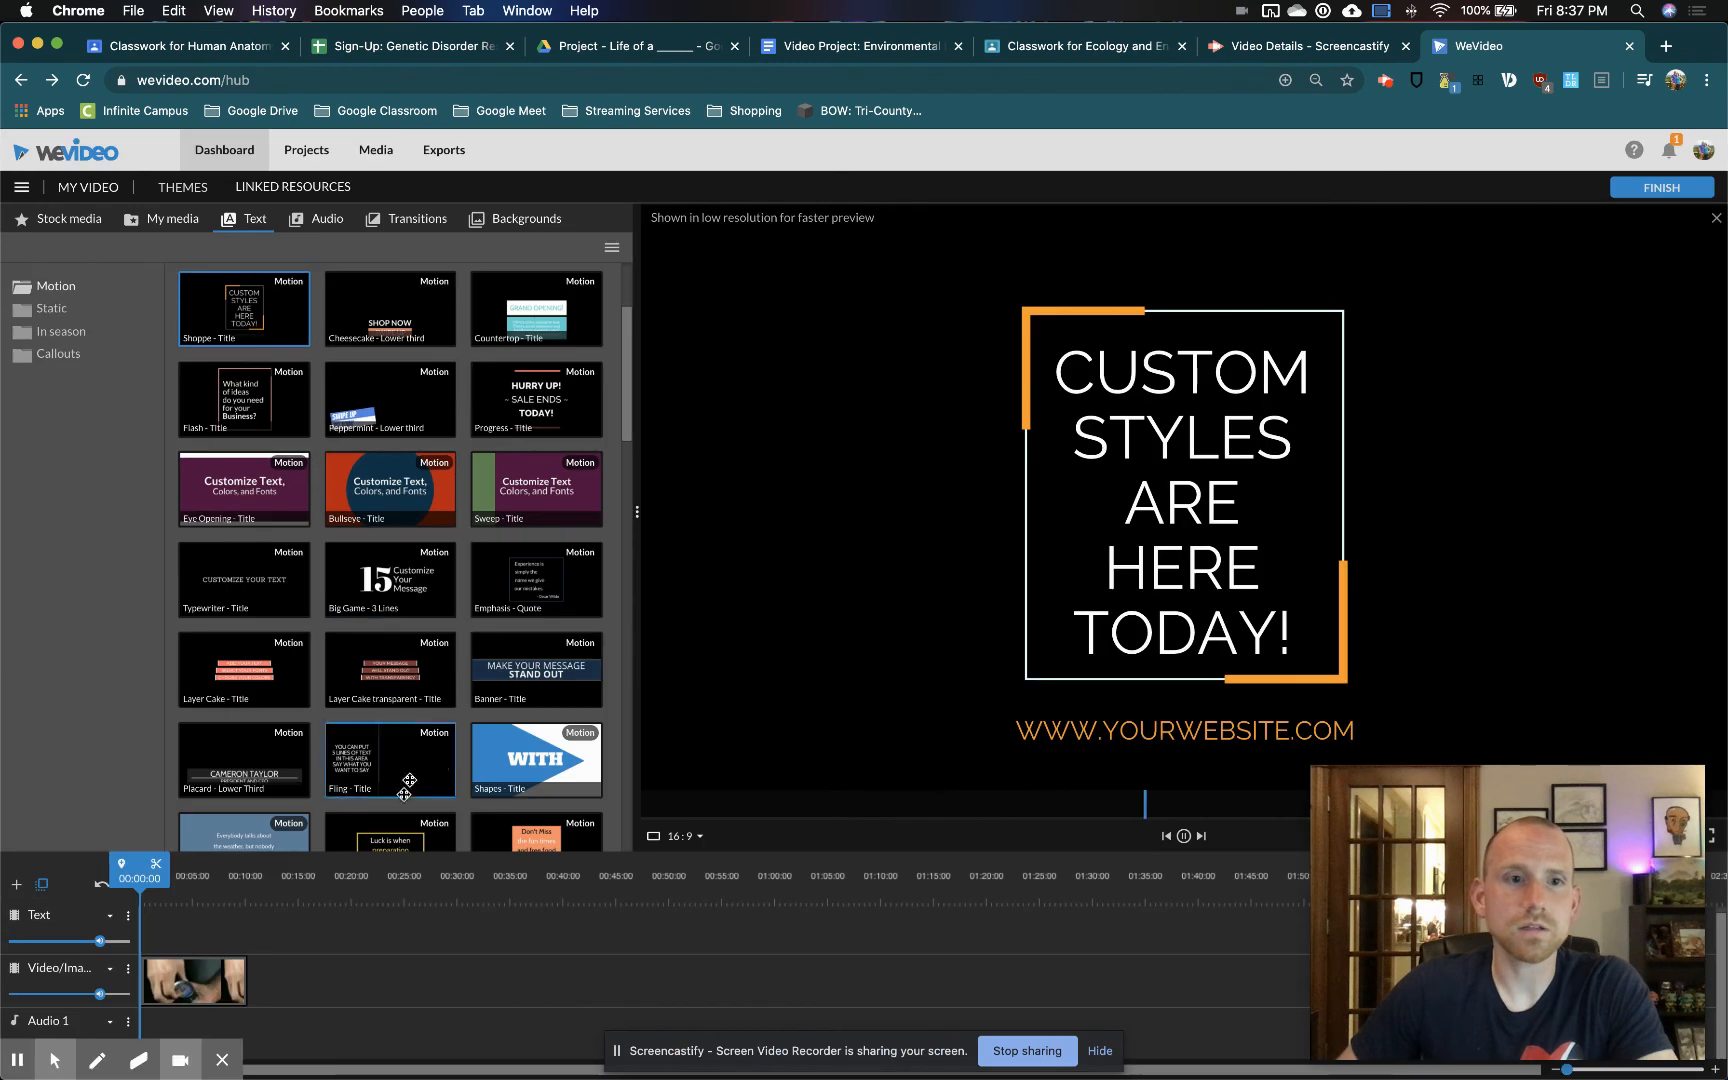
{"action": "left_click_drag", "start_coordinate": [249, 323], "coordinate": [164, 928]}
{"action": "key", "text": "Delete"}
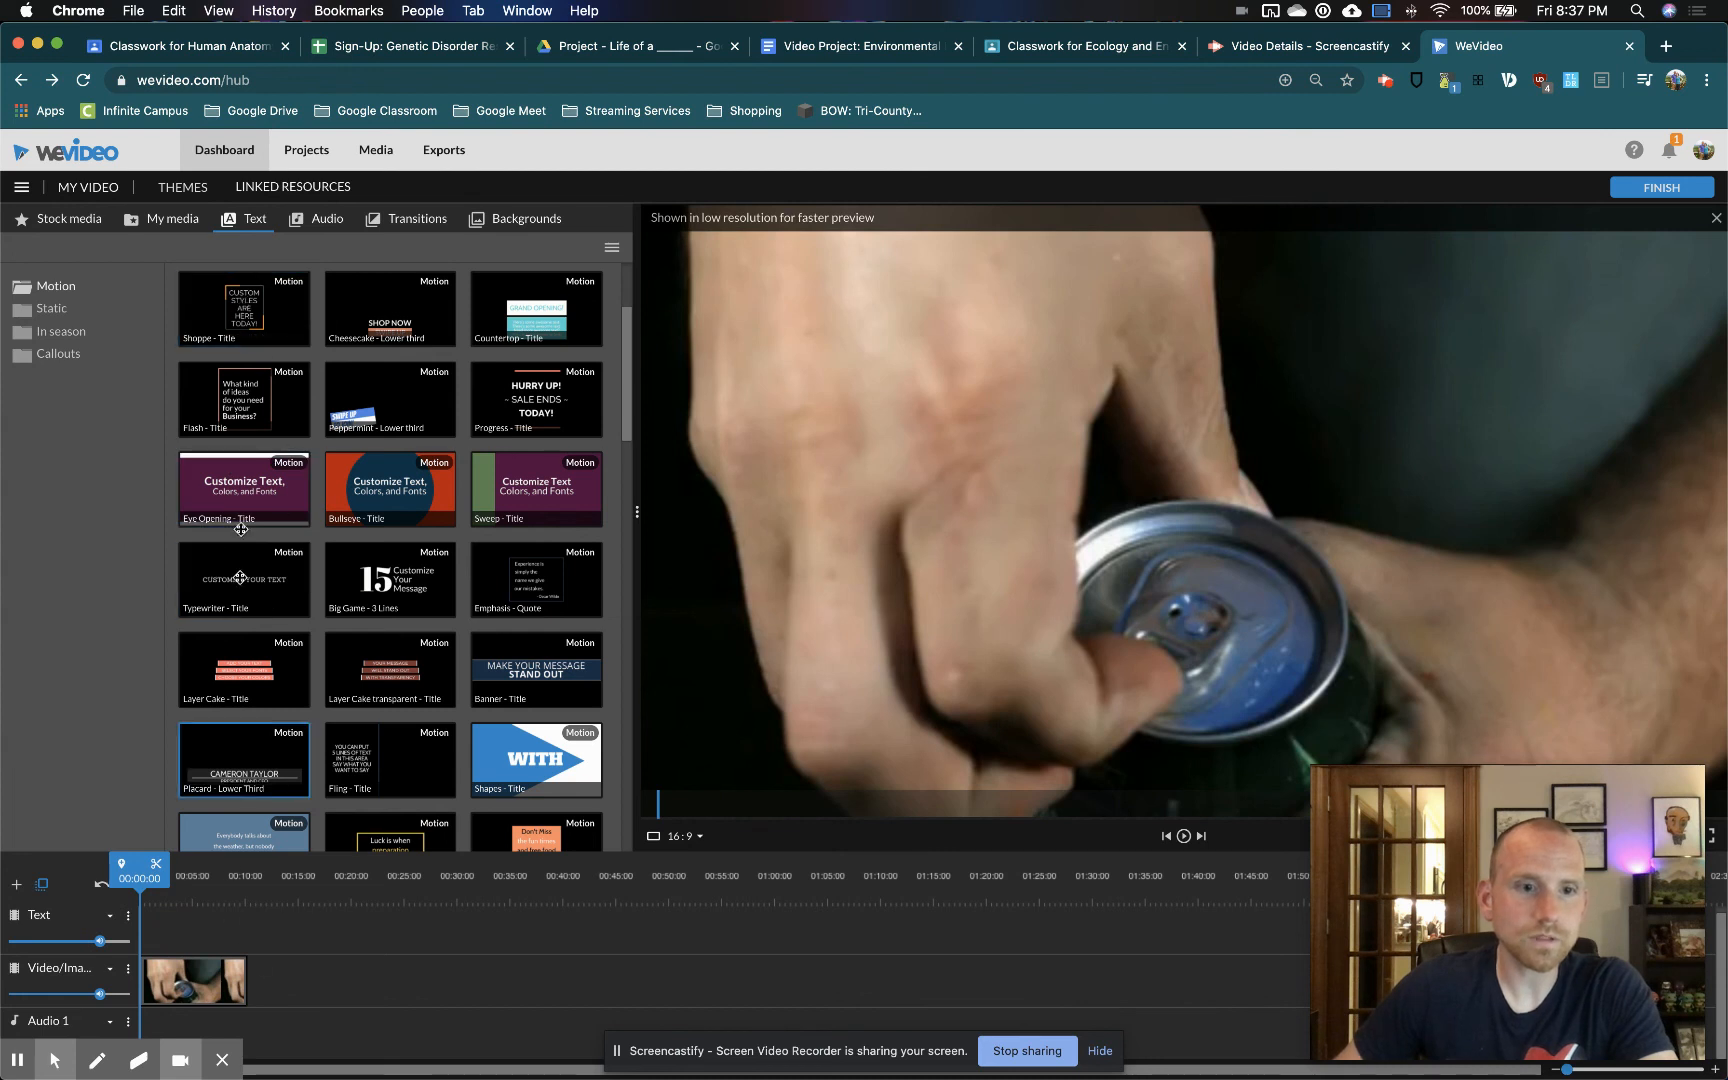
{"action": "left_click_drag", "start_coordinate": [245, 320], "coordinate": [248, 972]}
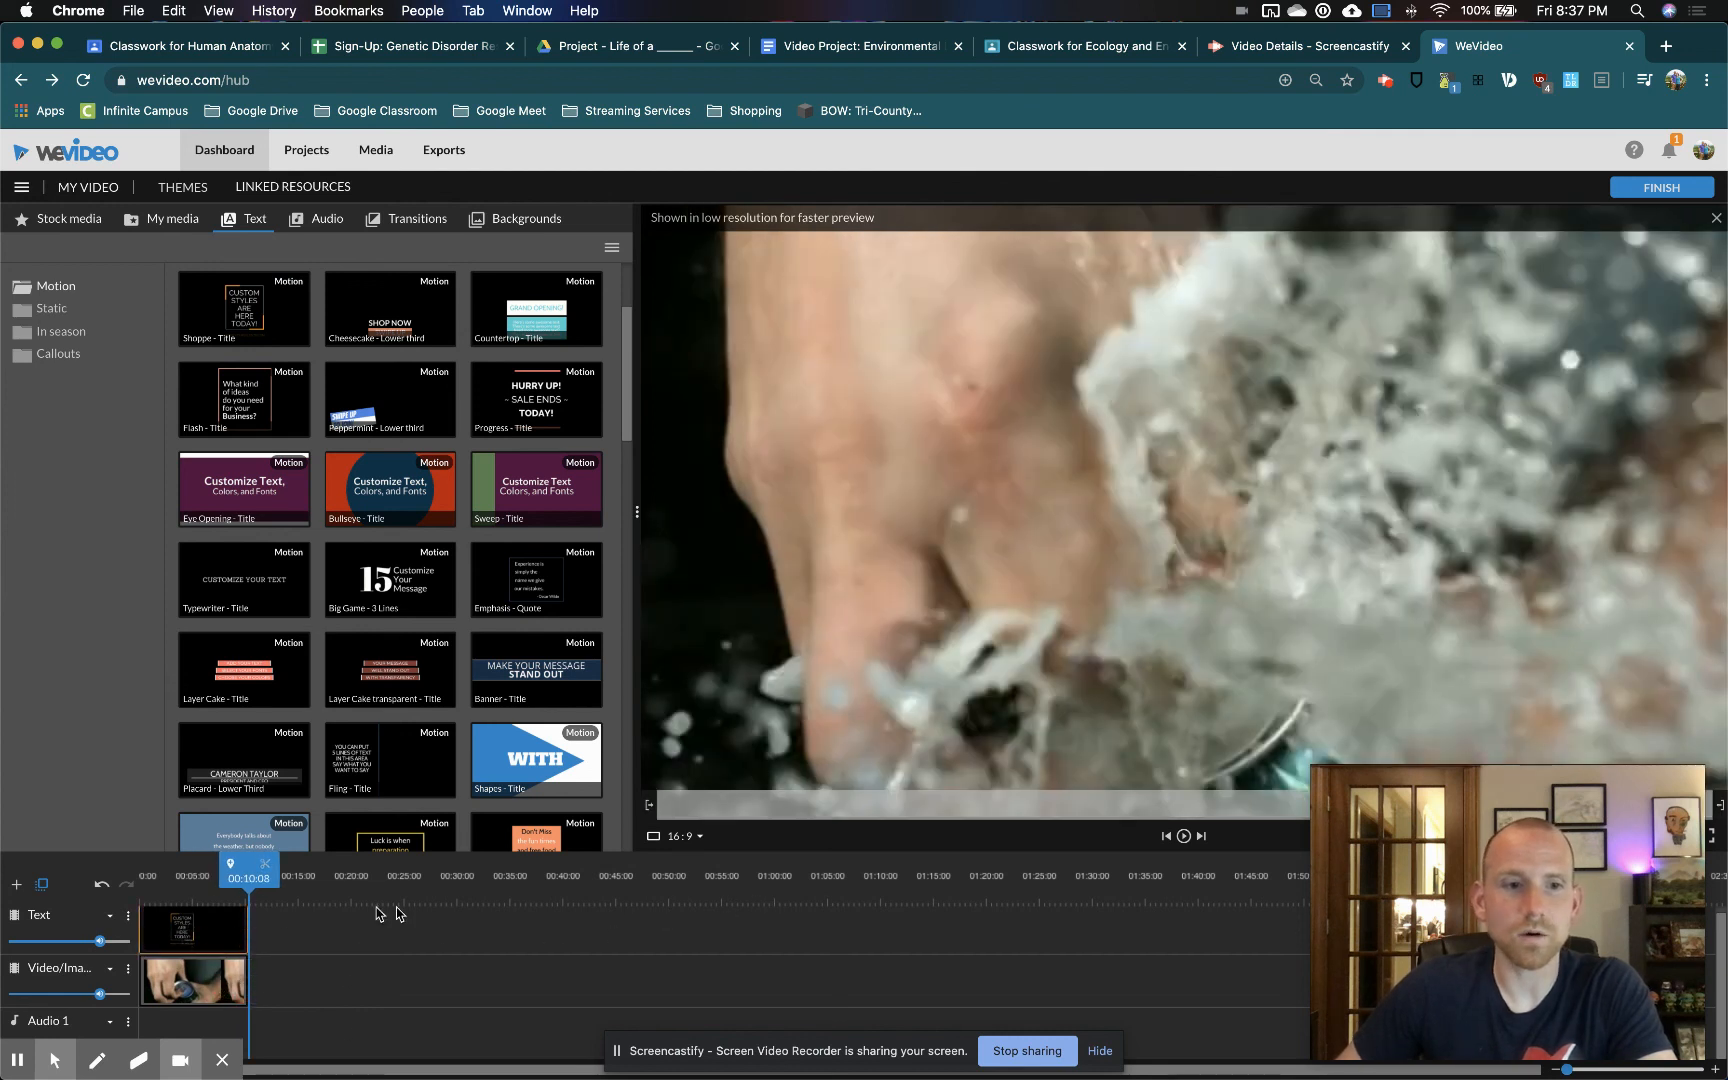
Edit the Shoppe title's six text lines to read The, Life, of, a, Soda and Can
{"action": "double_click", "coordinate": [183, 938]}
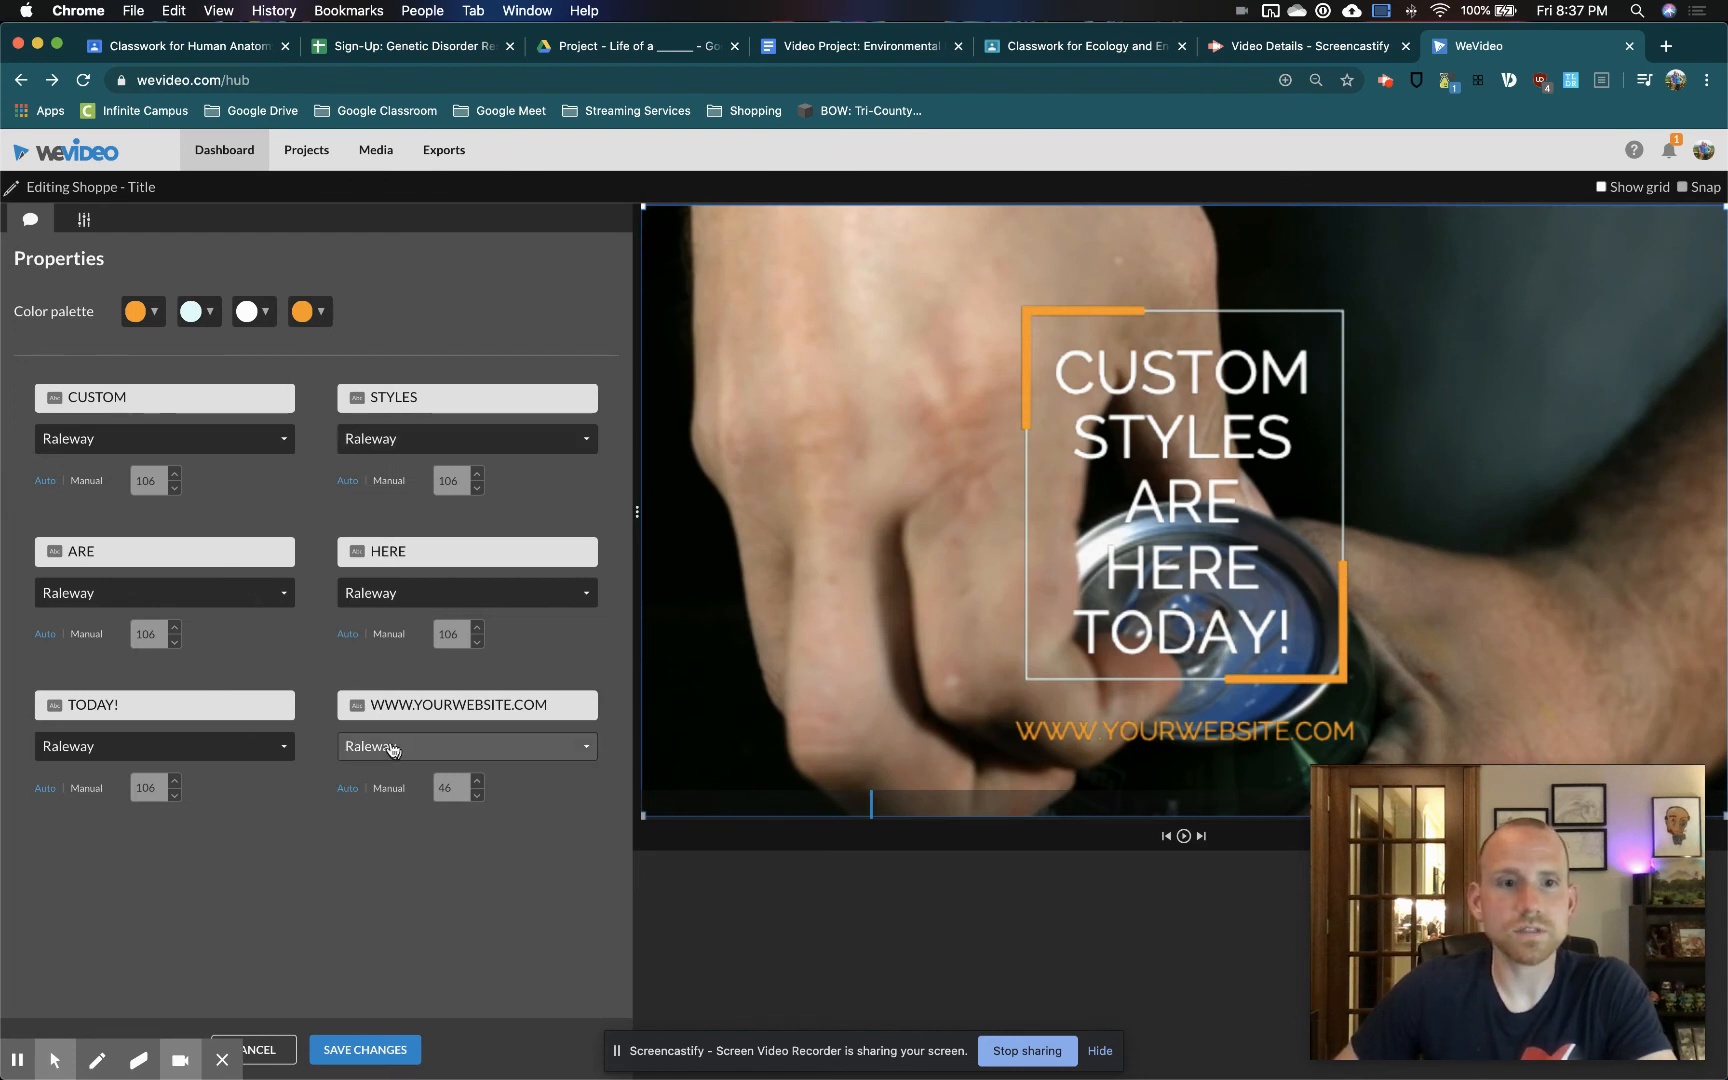
{"action": "left_click_drag", "start_coordinate": [170, 400], "coordinate": [29, 388]}
{"action": "type", "text": "The"}
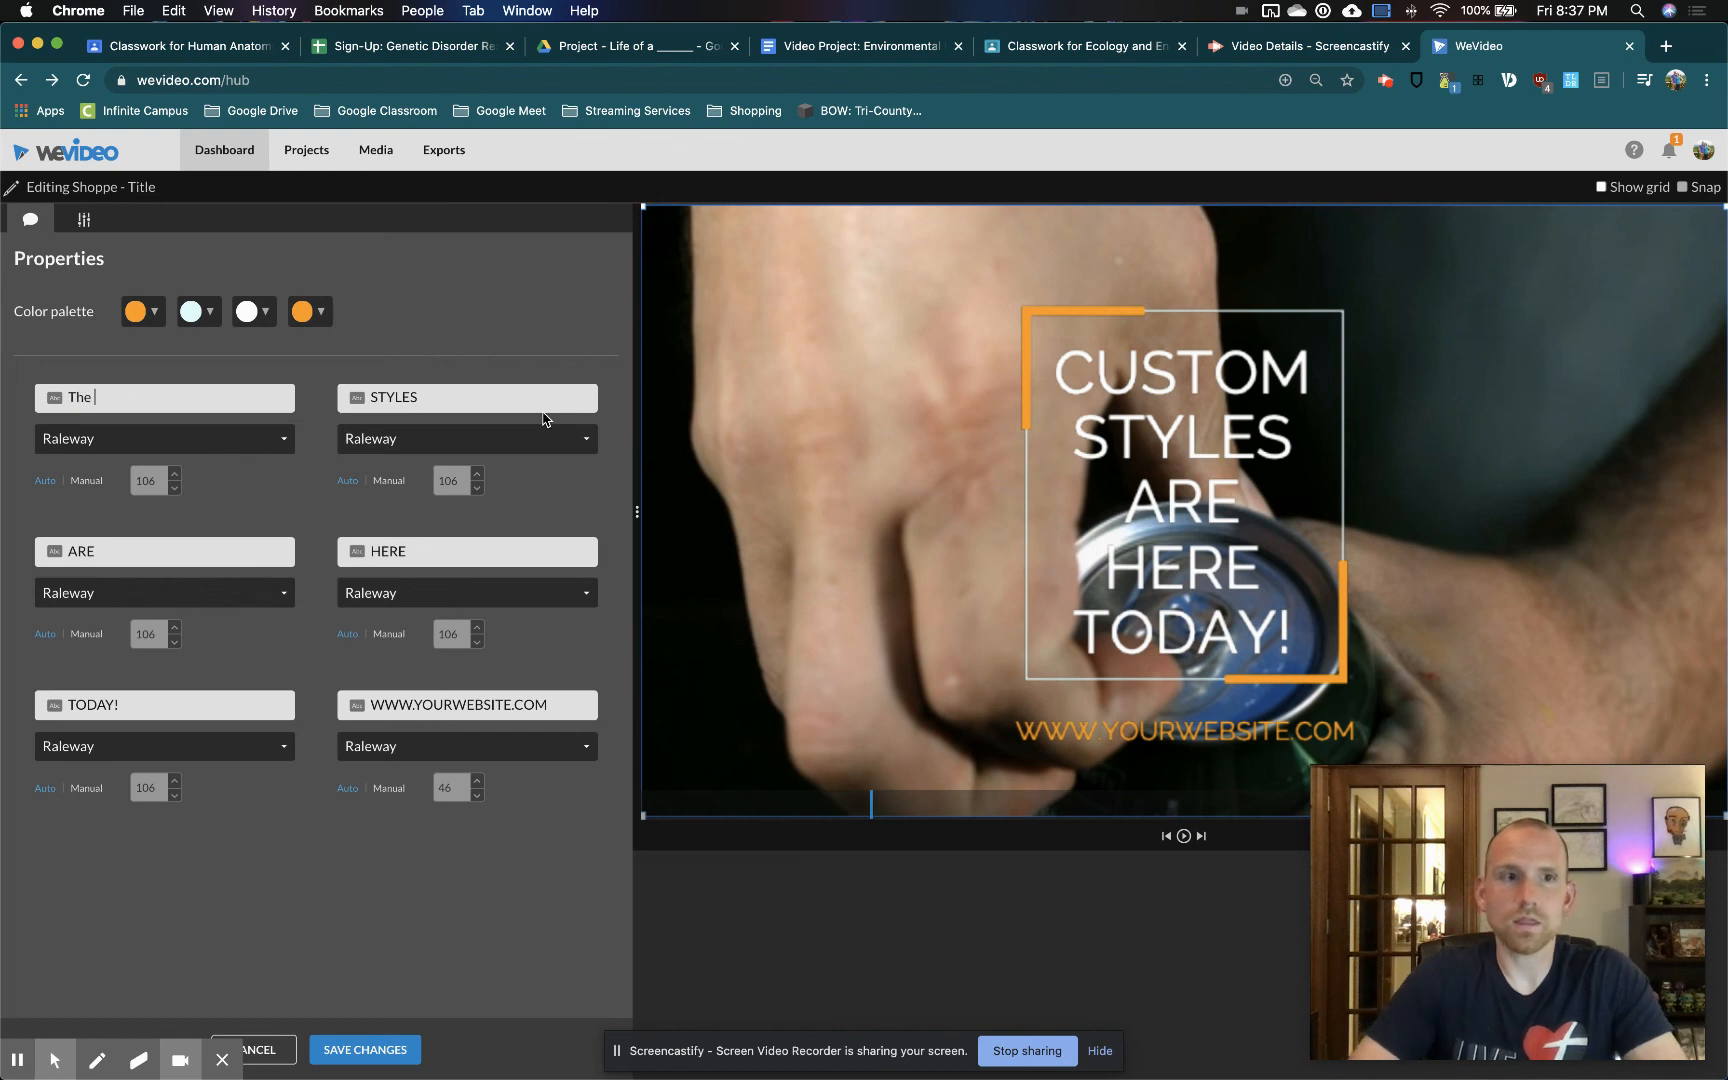
{"action": "double_click", "coordinate": [419, 397]}
{"action": "type", "text": "Life"}
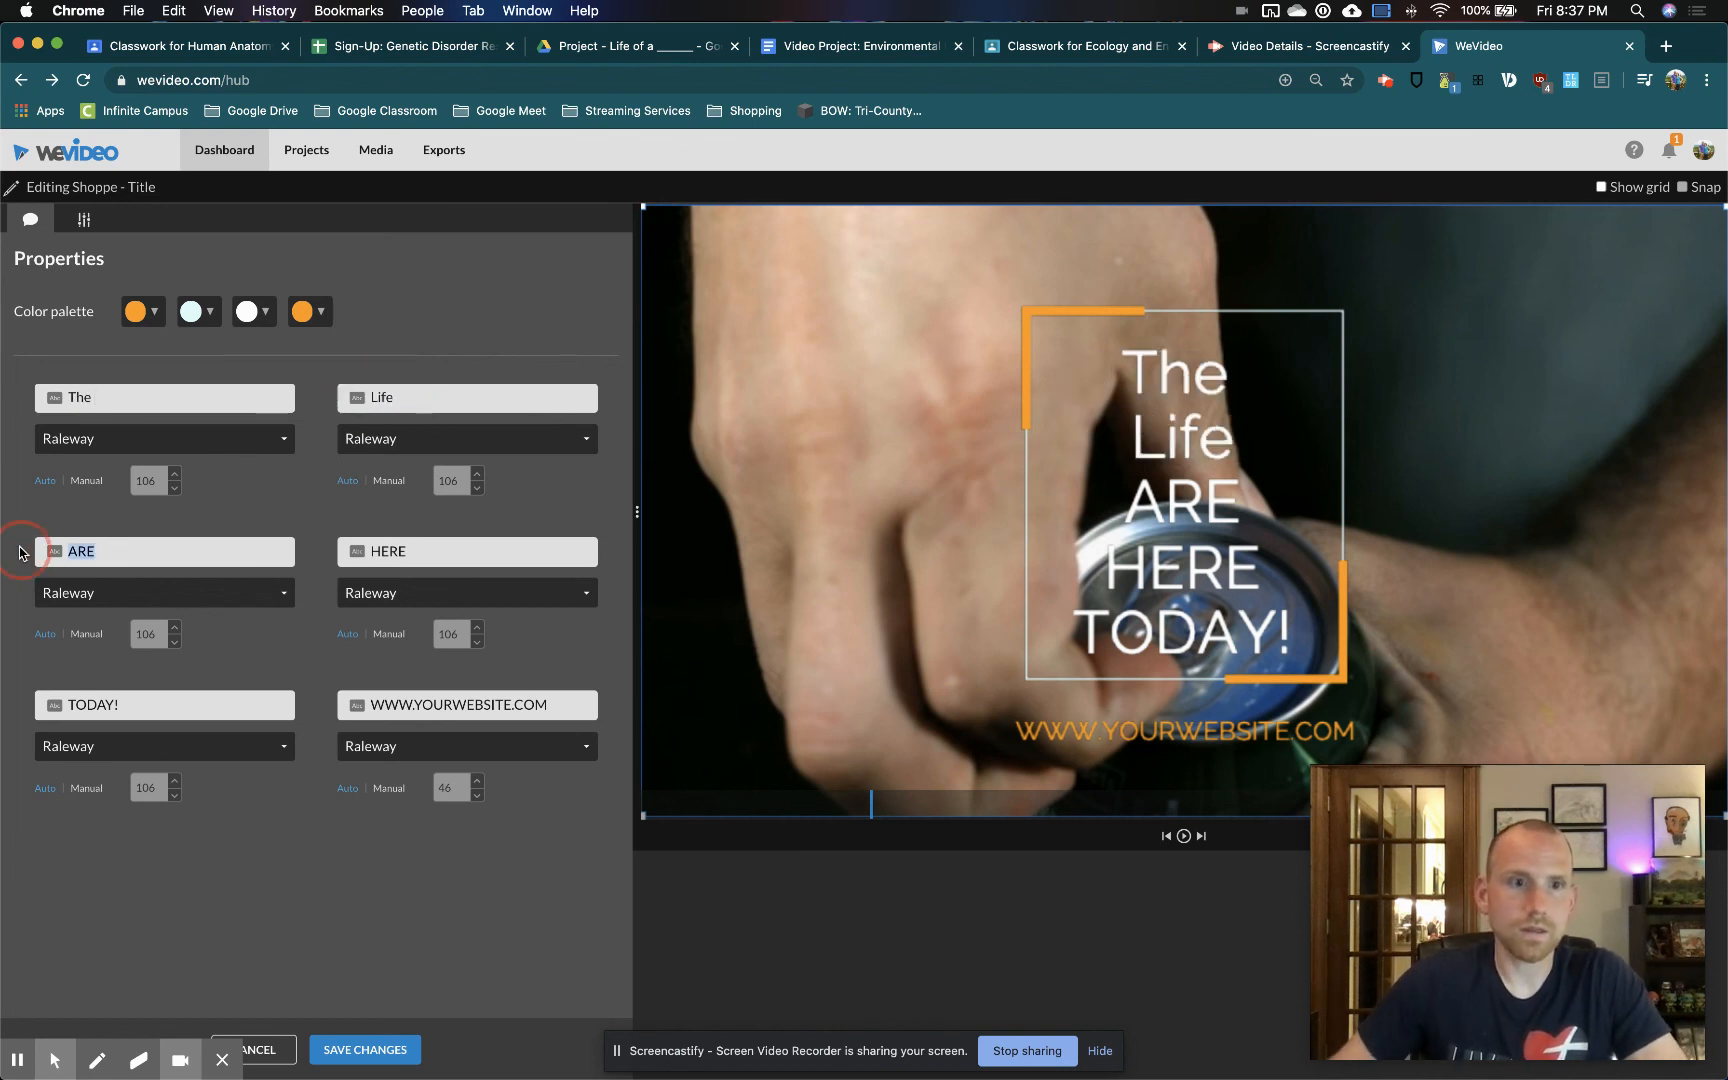
{"action": "type", "text": "of"}
{"action": "double_click", "coordinate": [390, 551]}
{"action": "type", "text": "a"}
{"action": "double_click", "coordinate": [120, 705]}
{"action": "type", "text": "Soda"}
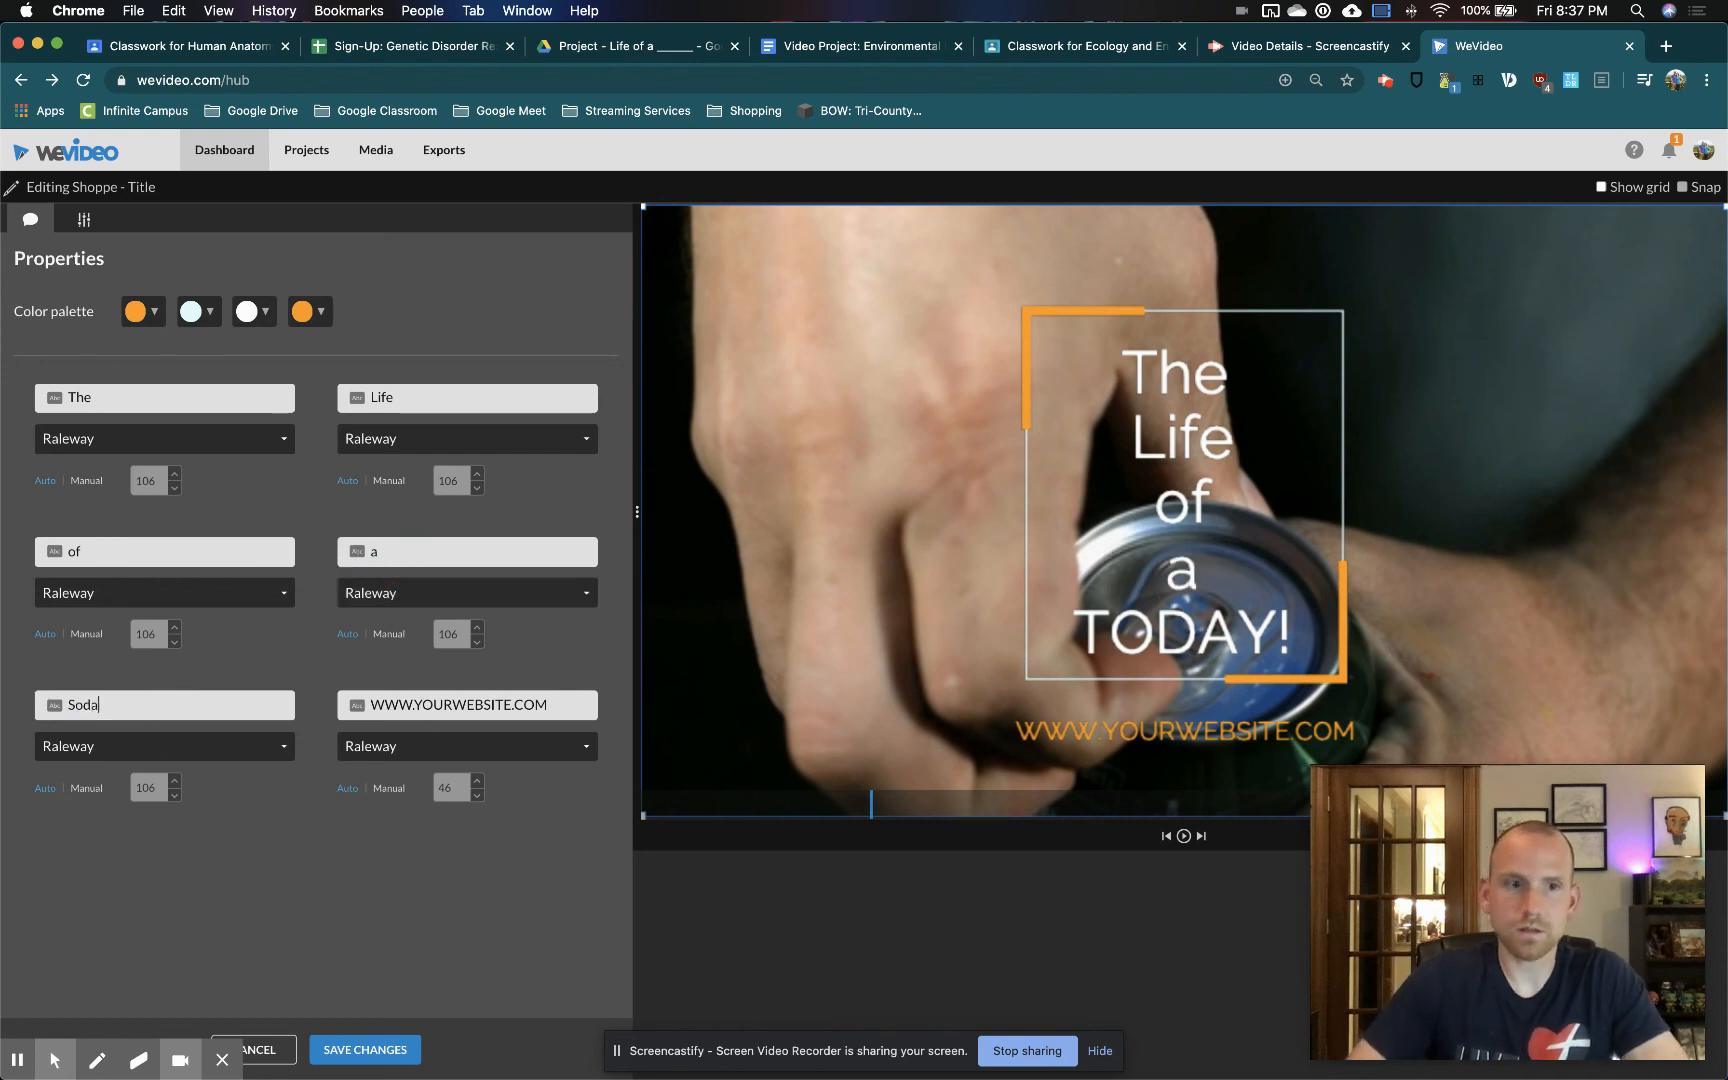
{"action": "double_click", "coordinate": [554, 706]}
{"action": "type", "text": "Can"}
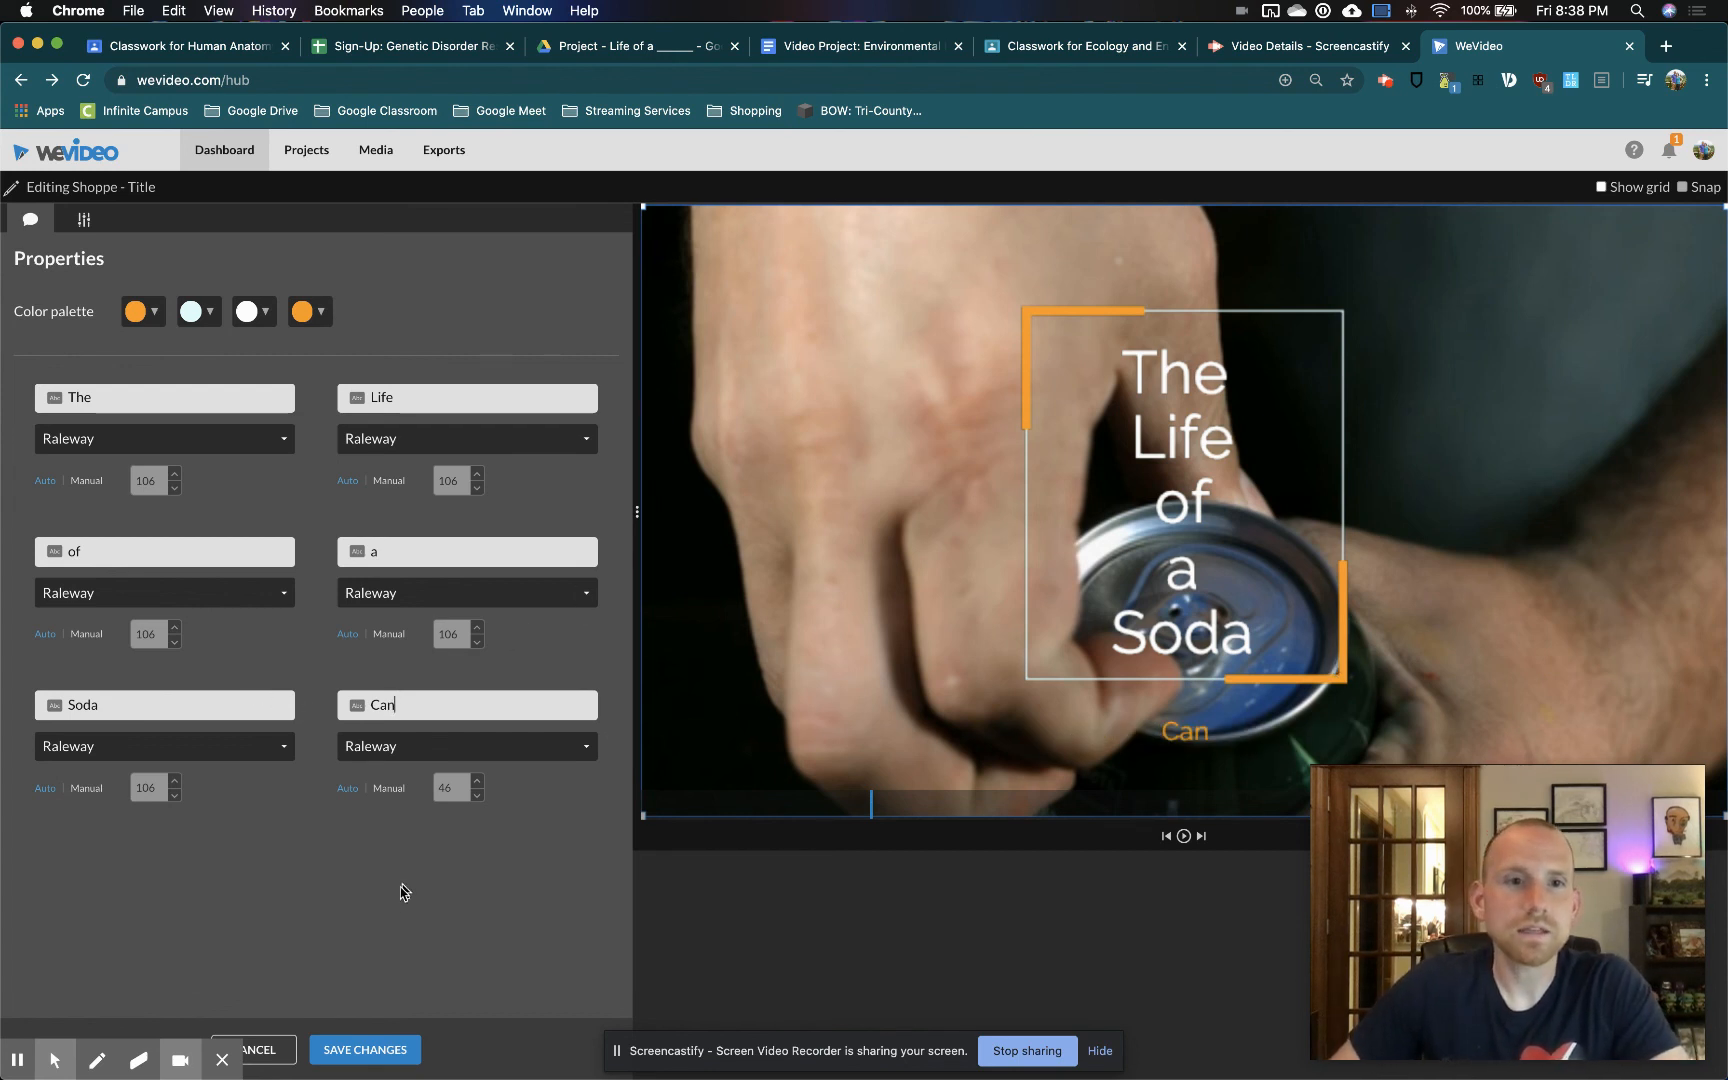
Change the title's fifth line to "Soda Can", clear the sixth line and save the changes
{"action": "left_click", "coordinate": [501, 552]}
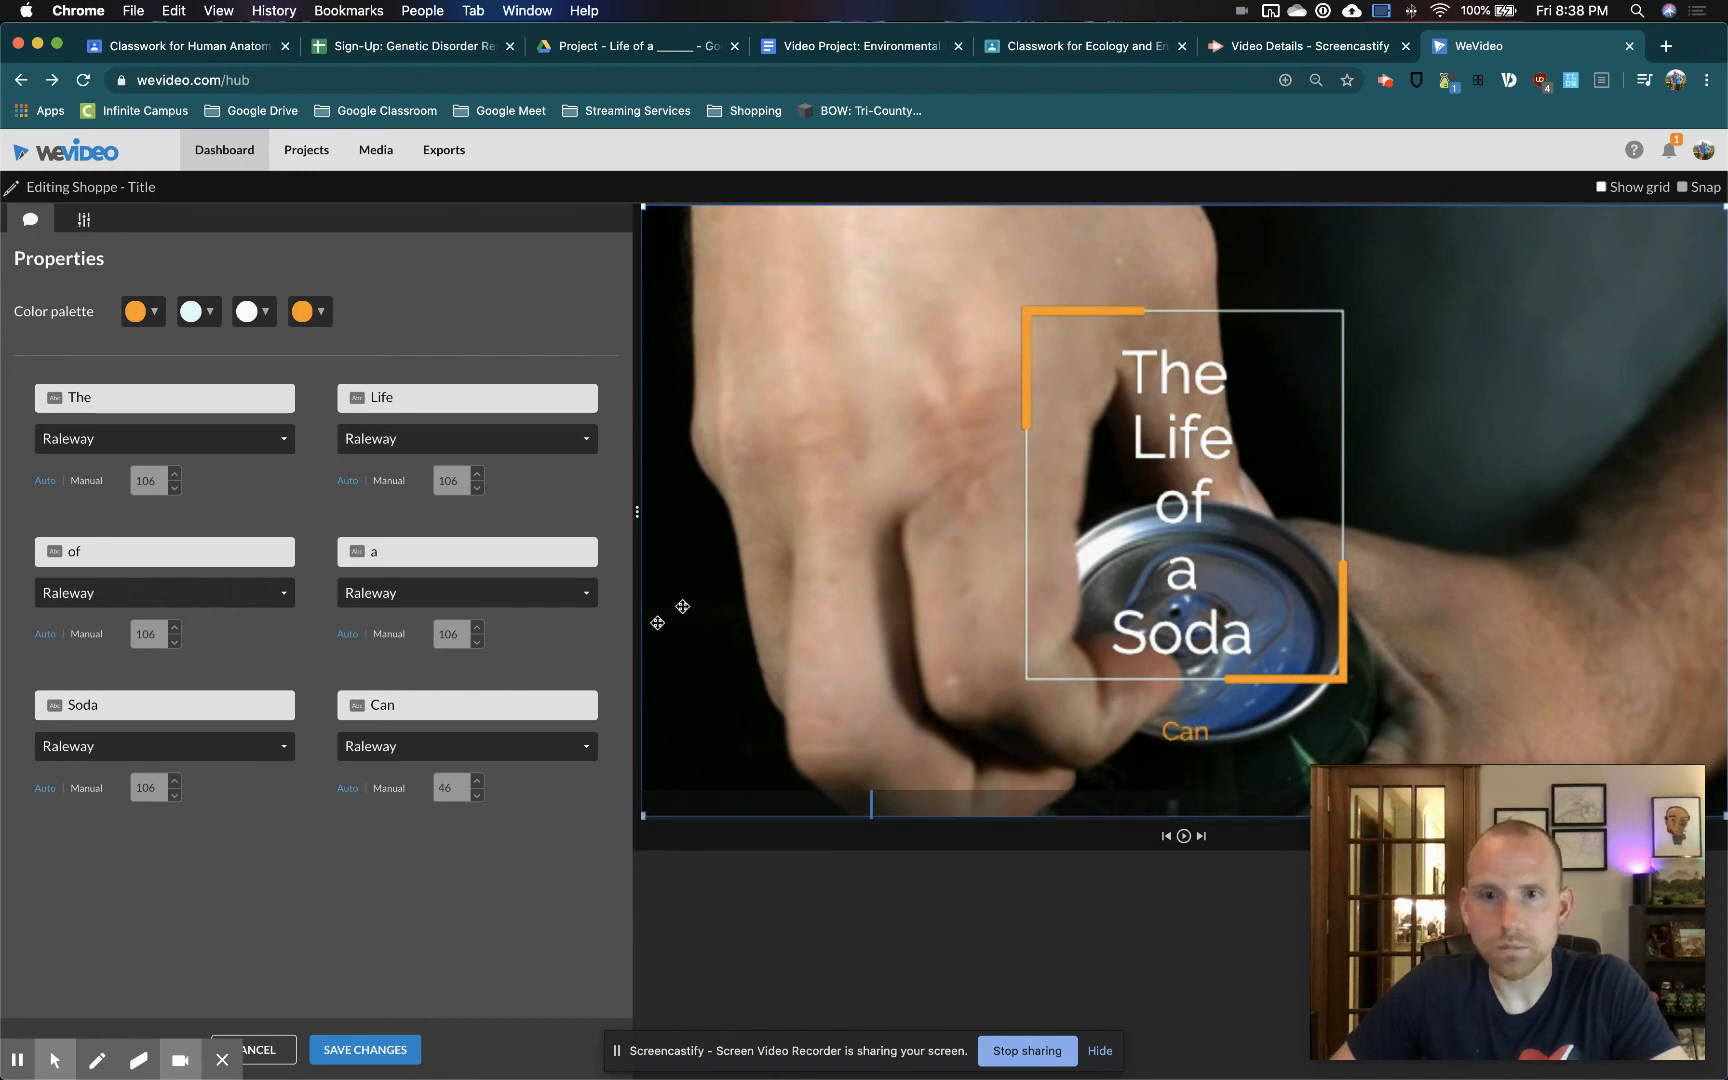
{"action": "left_click", "coordinate": [114, 707]}
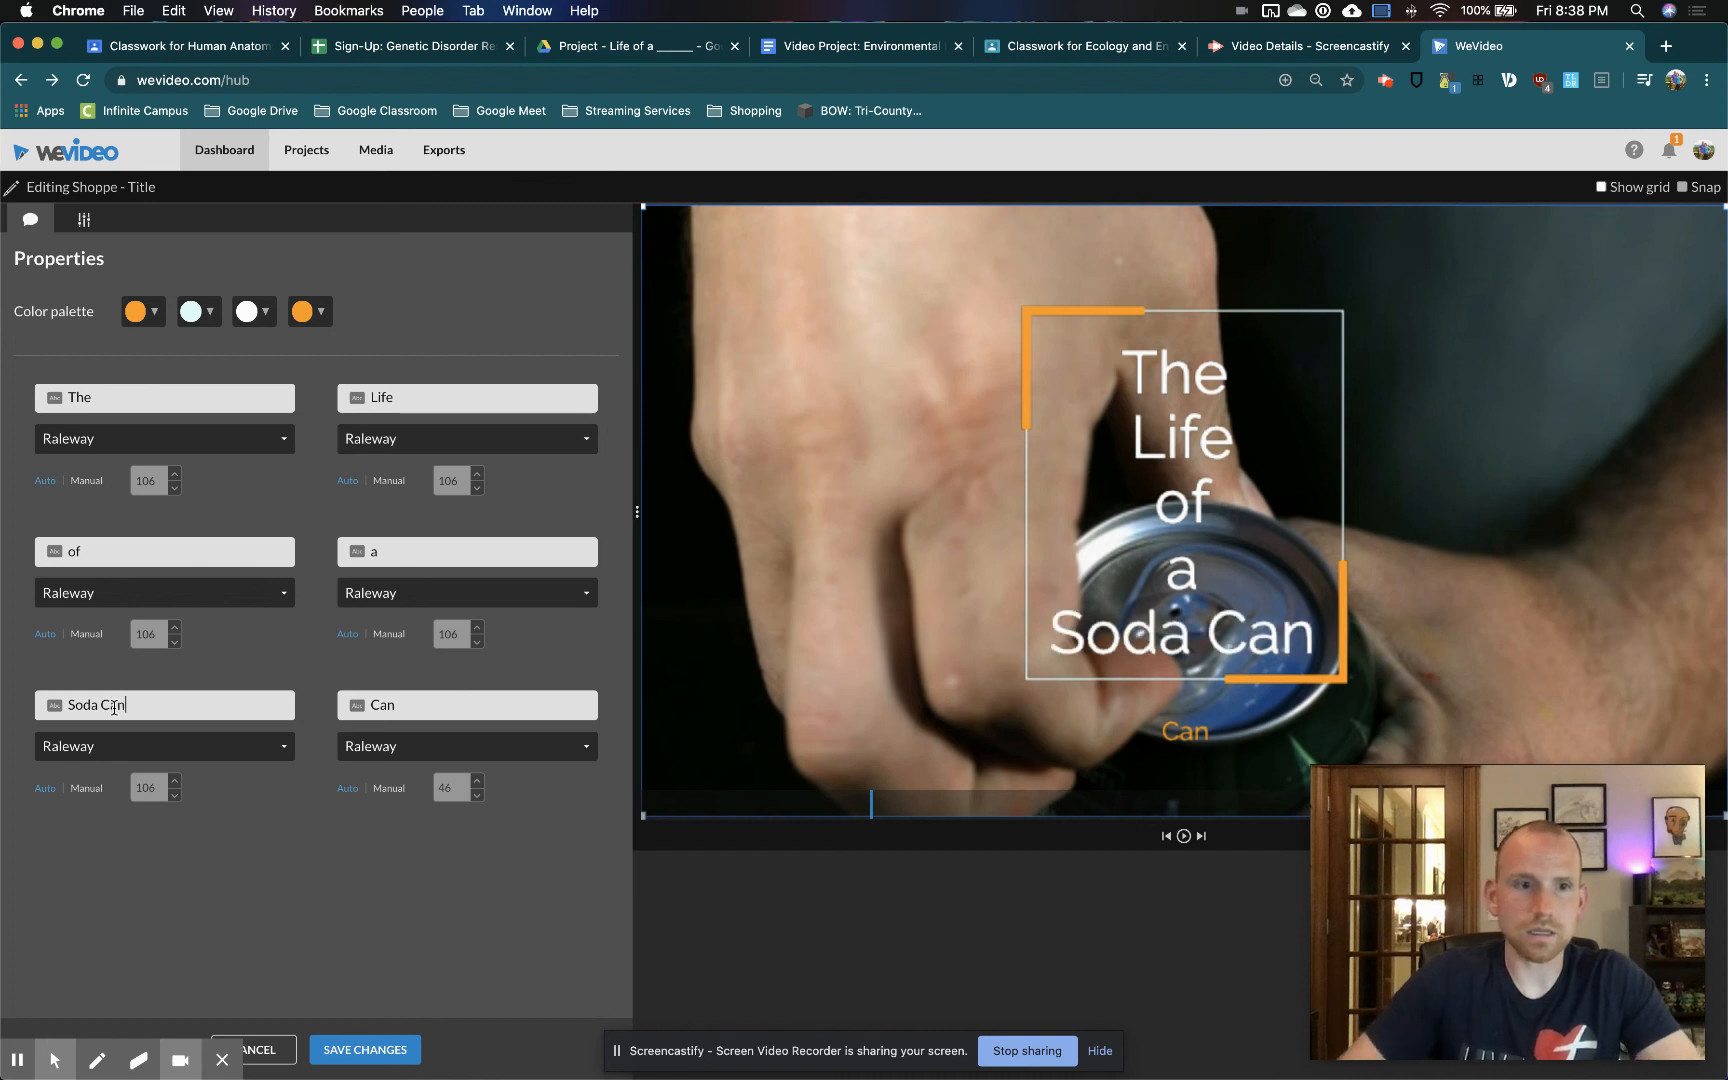
{"action": "key", "text": "BackSpace"}
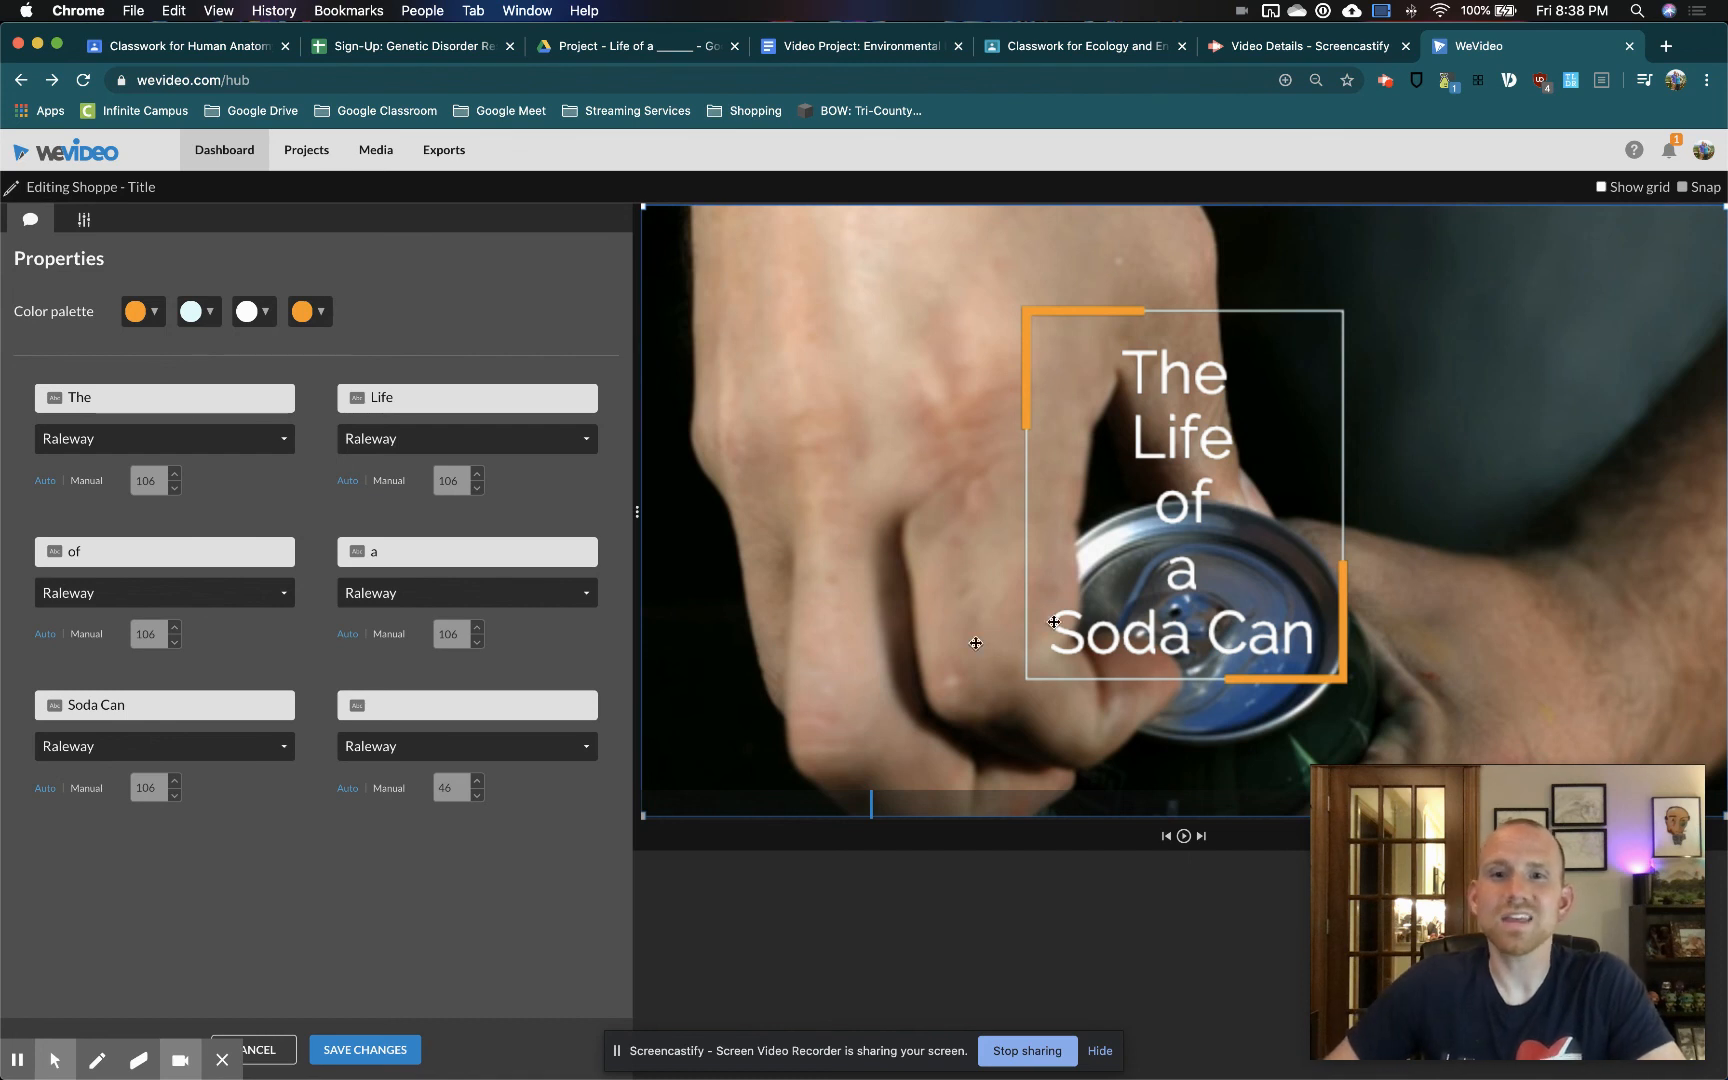
{"action": "left_click", "coordinate": [365, 1050]}
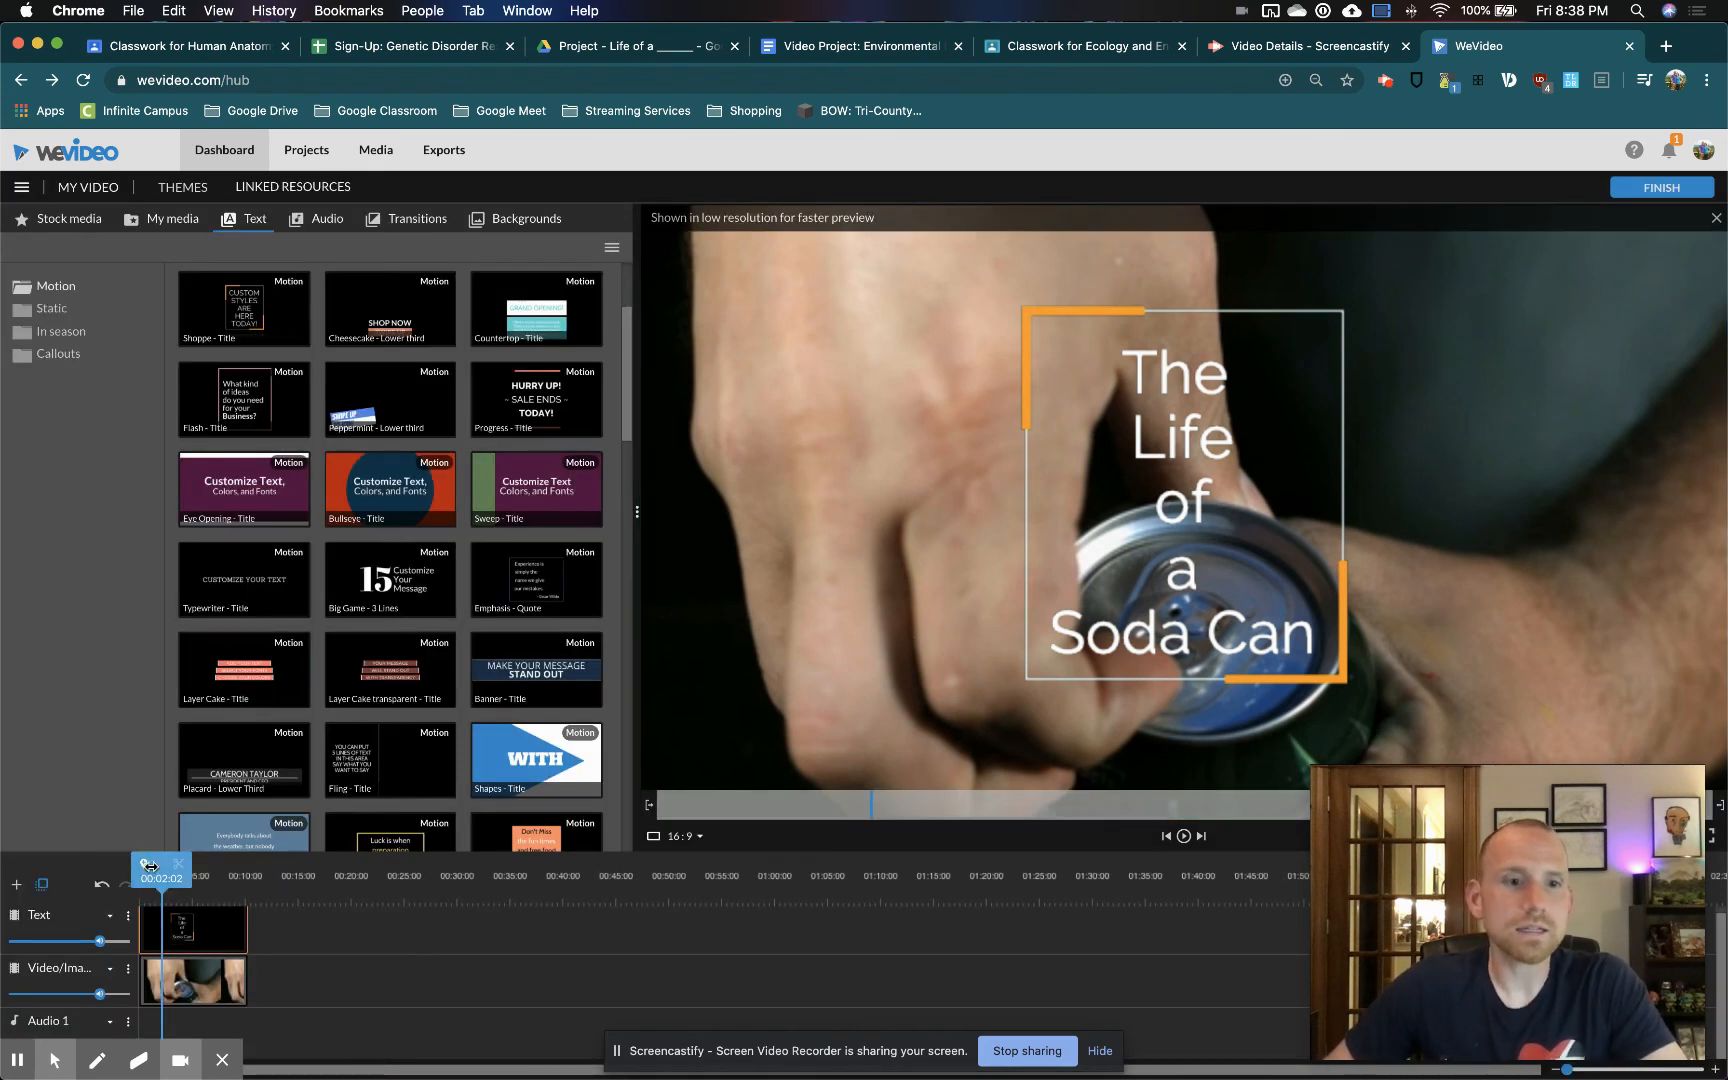
Return the playhead to the start and place the free music track Pop - Mega Music on Audio 1
{"action": "left_click_drag", "start_coordinate": [152, 873], "coordinate": [92, 868]}
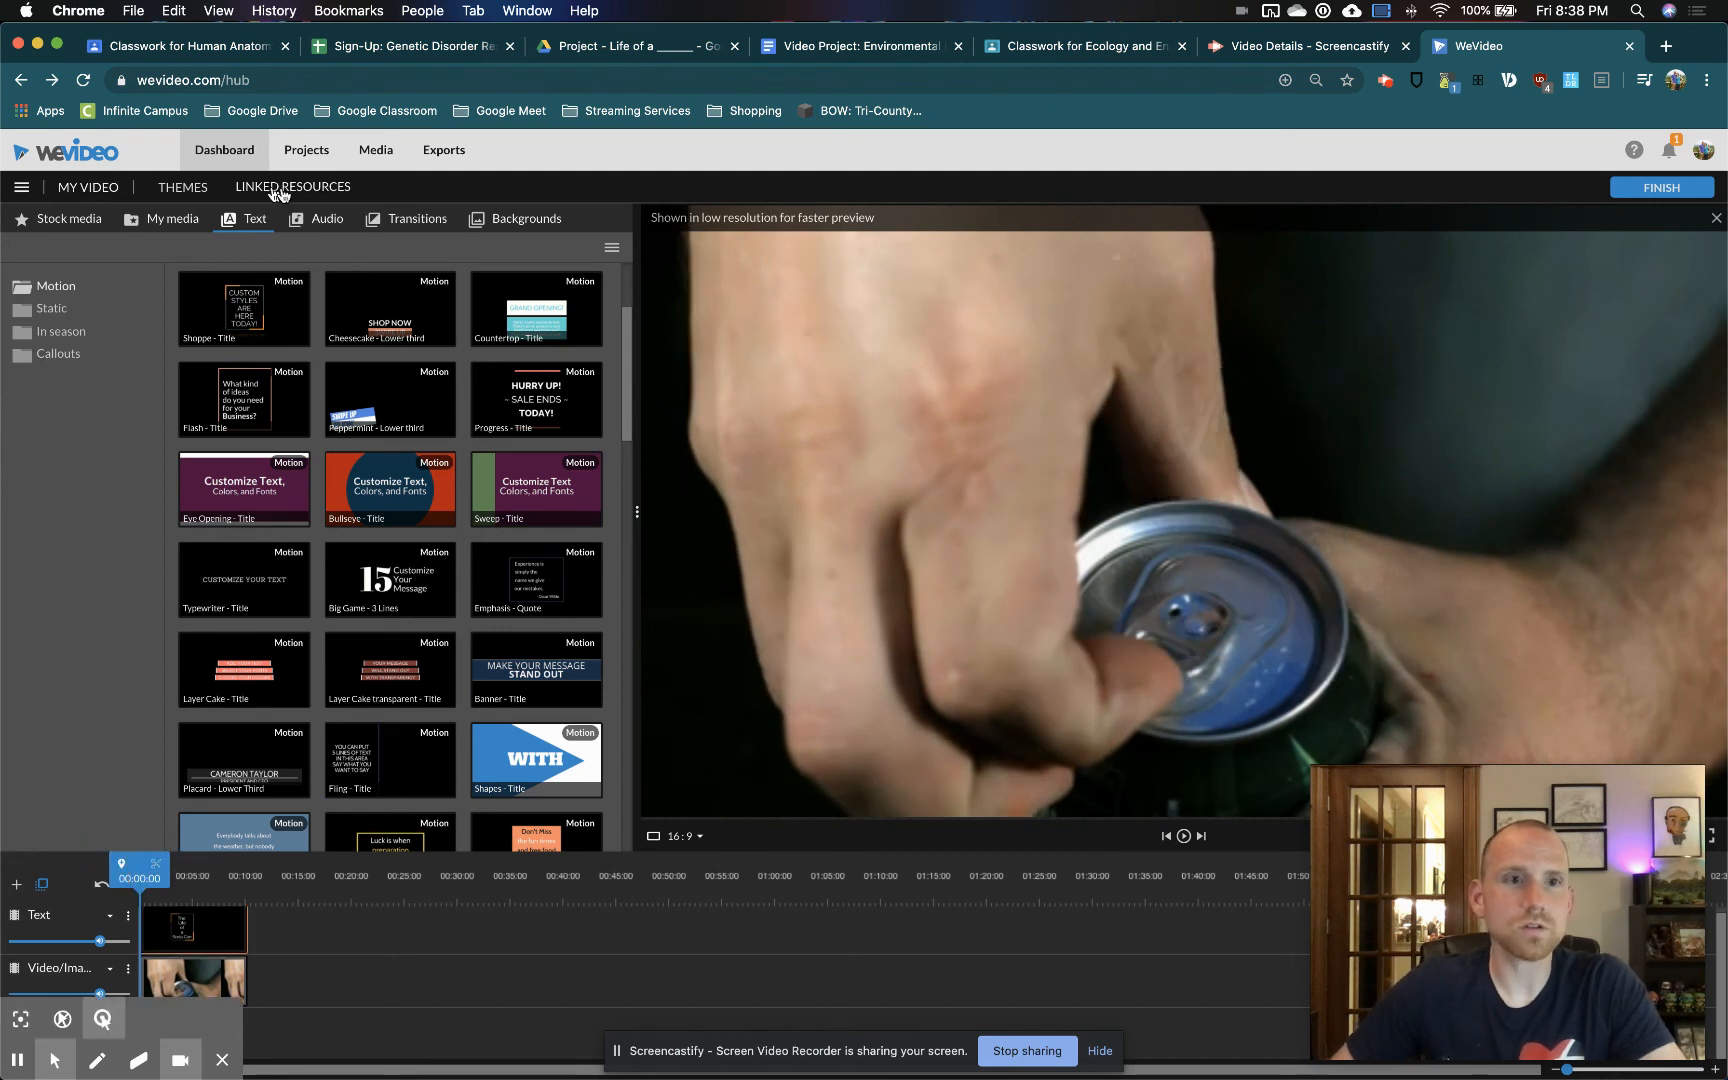
{"action": "left_click", "coordinate": [322, 219]}
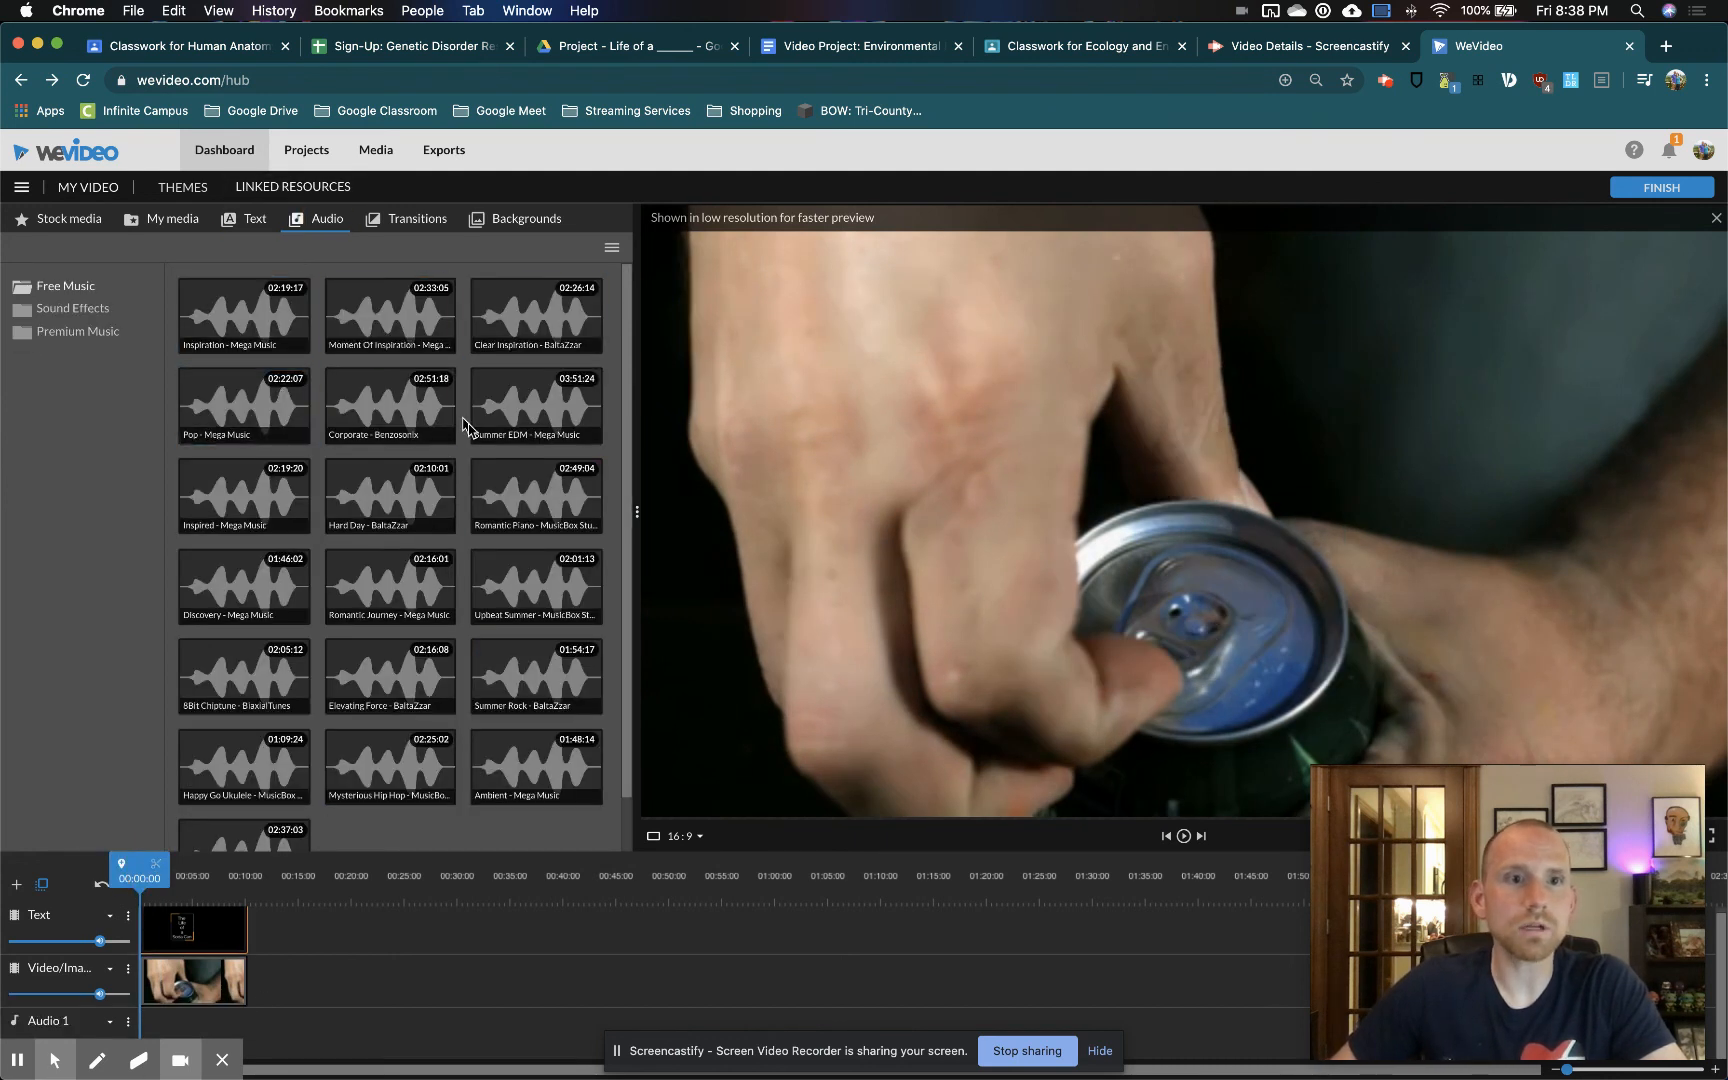
{"action": "left_click_drag", "start_coordinate": [231, 404], "coordinate": [170, 1028]}
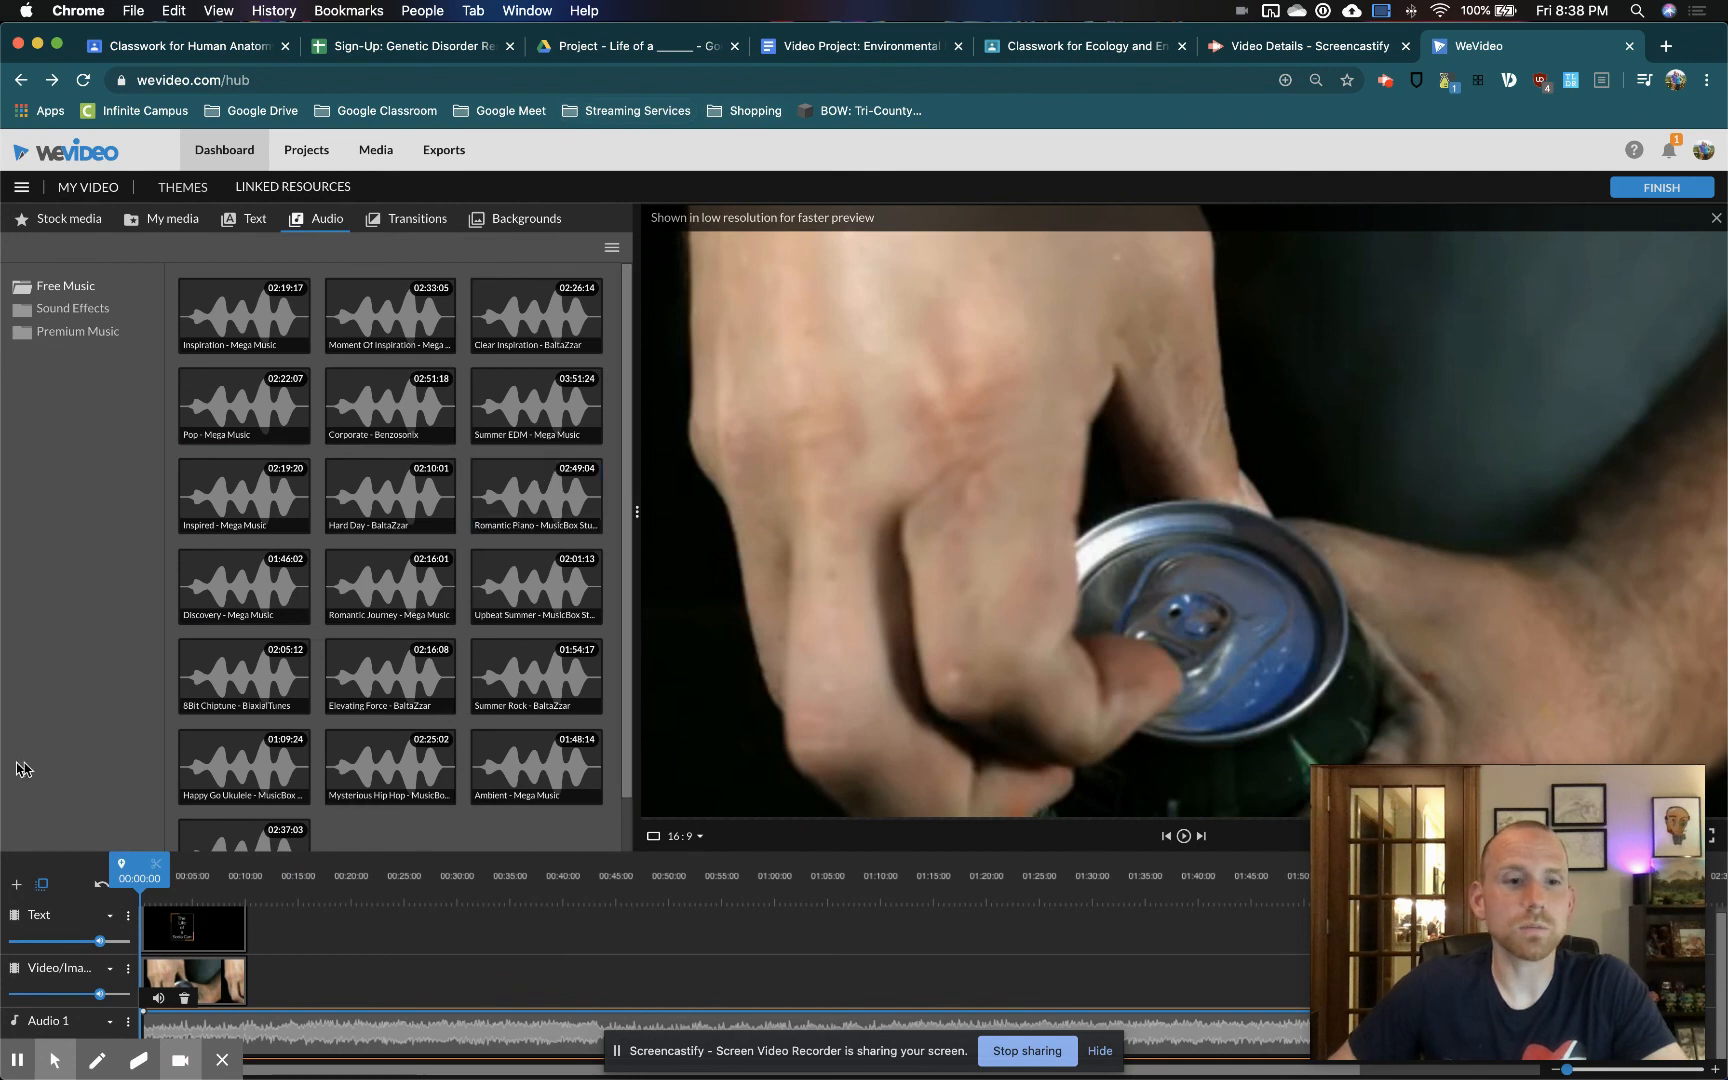
Play back the opening with its title and music, and return the playhead to the start
{"action": "left_click", "coordinate": [1184, 837]}
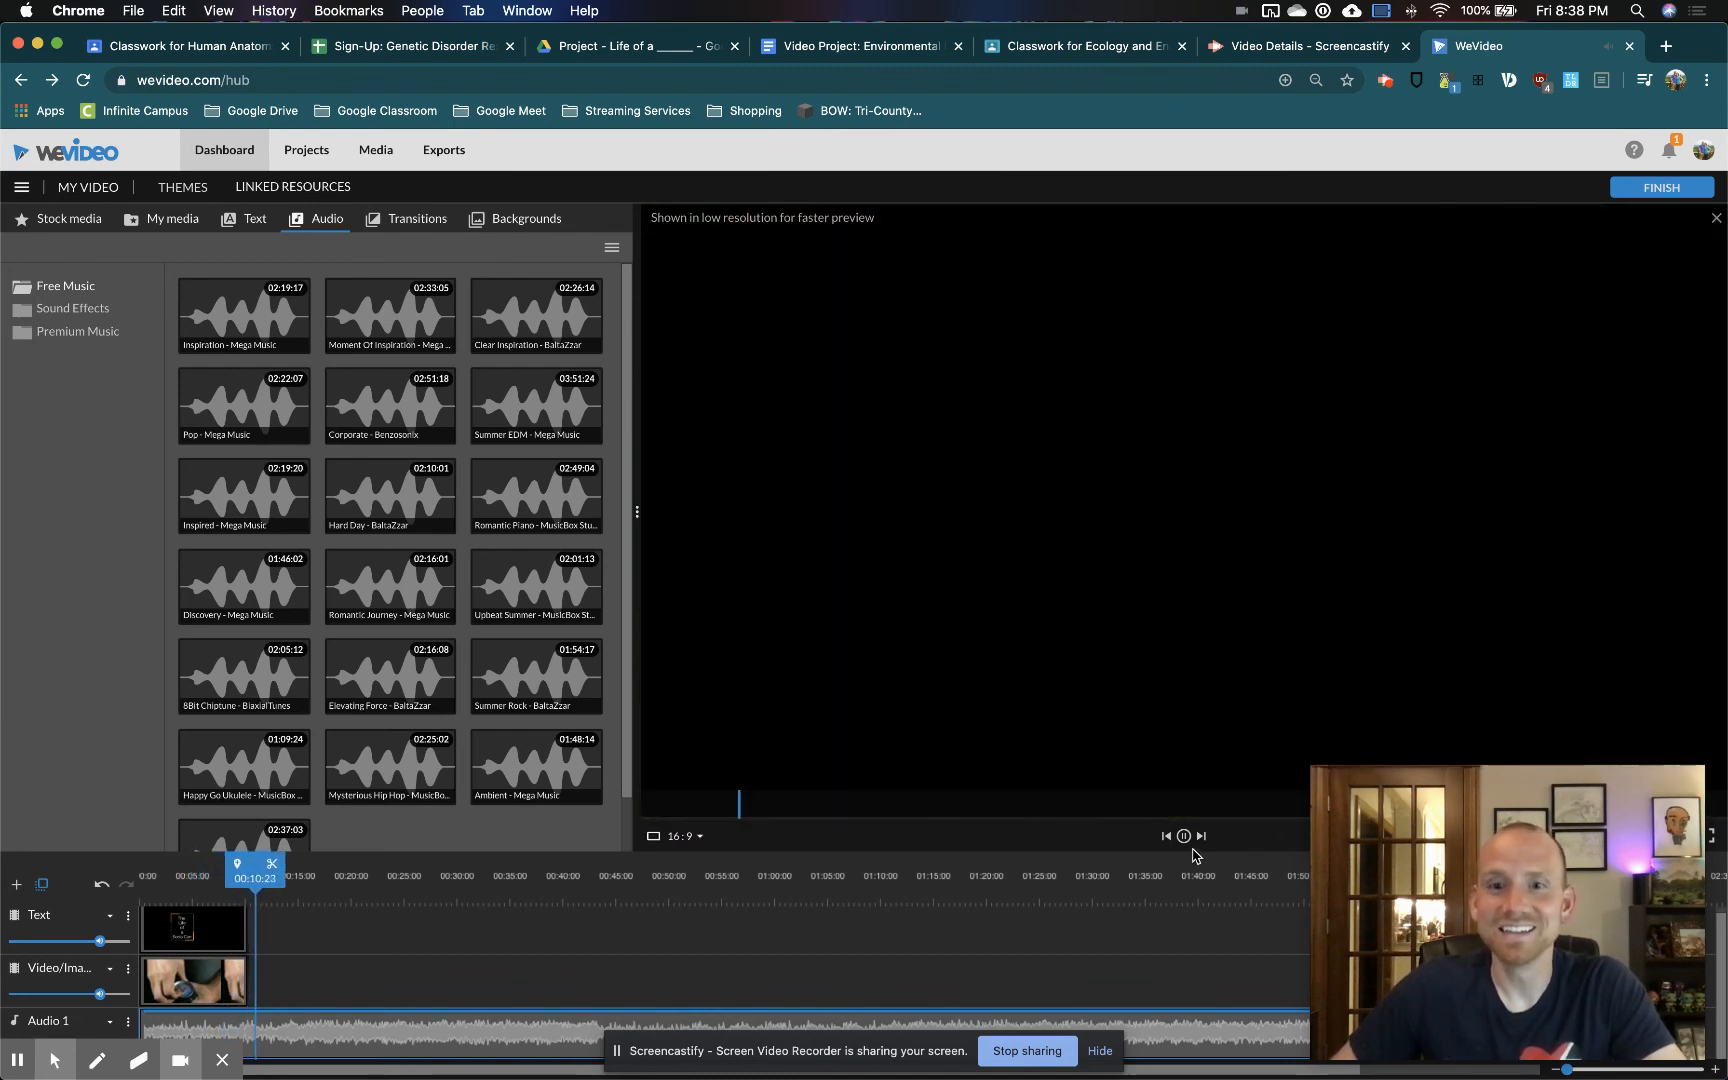
{"action": "left_click", "coordinate": [1184, 836]}
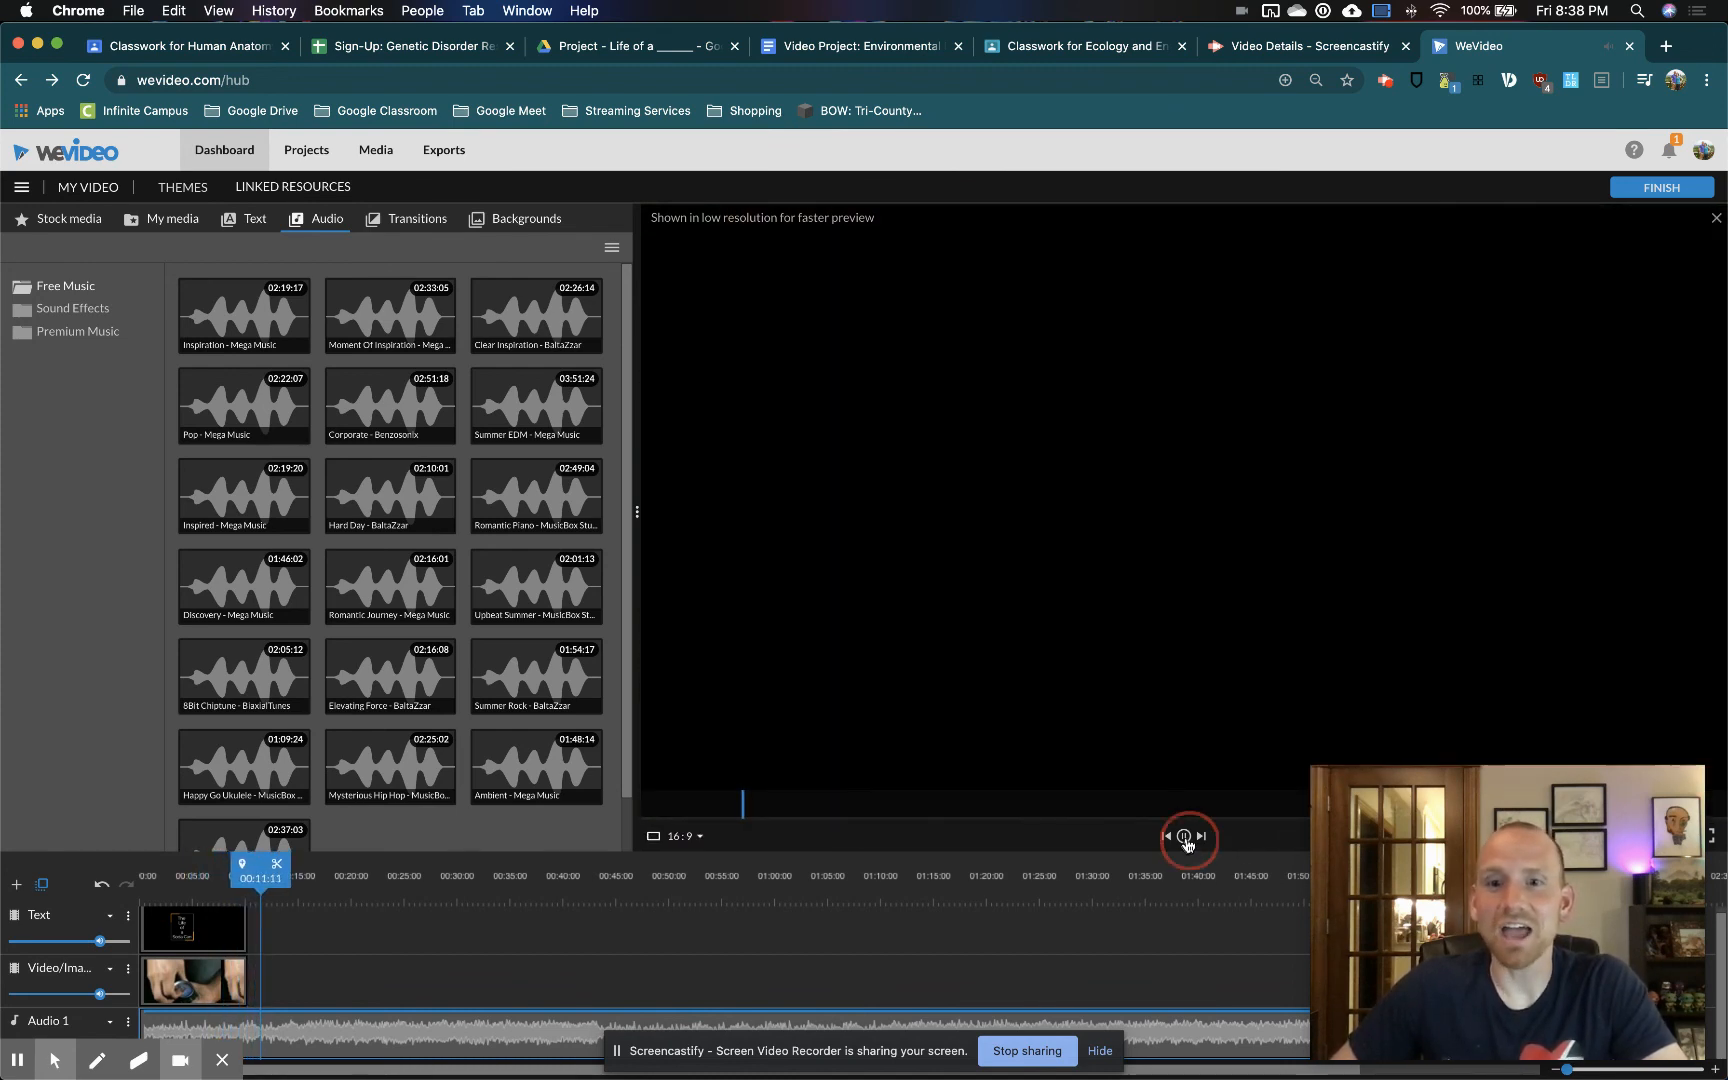
{"action": "left_click_drag", "start_coordinate": [258, 866], "coordinate": [120, 878]}
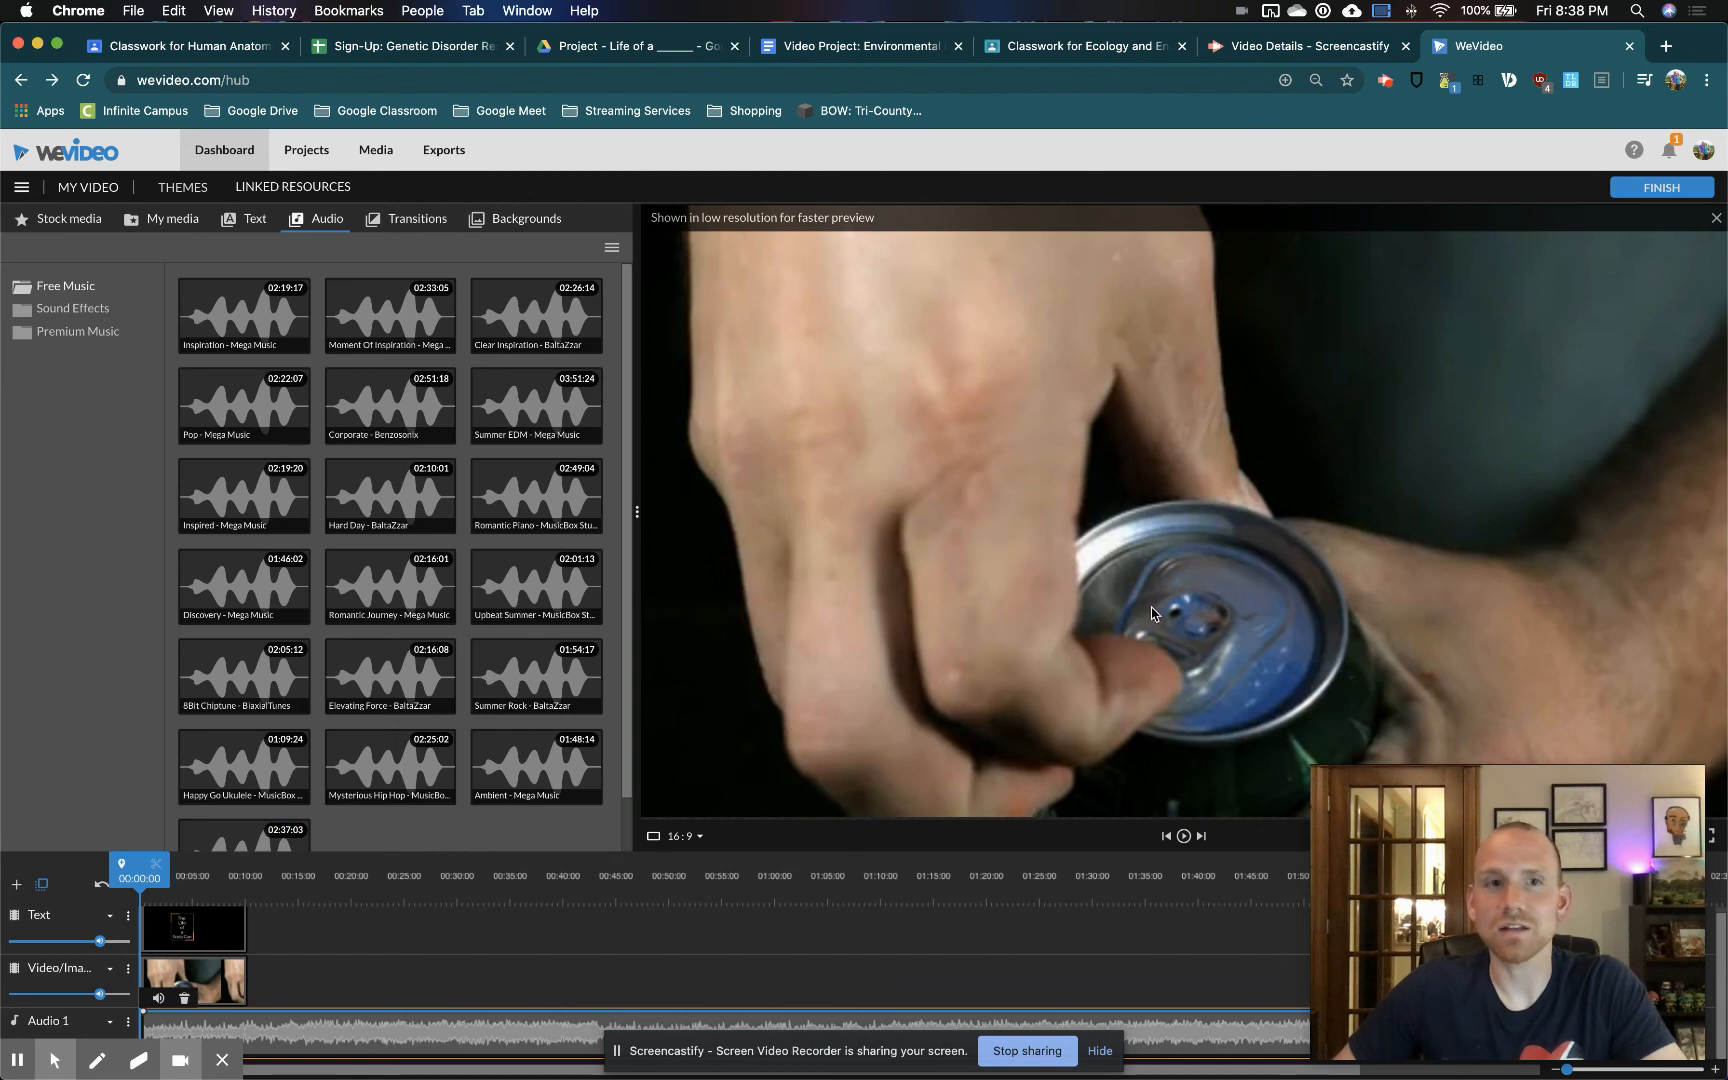
Try excluding video and graphics from the soda can stock media results, and restore all media types
{"action": "left_click", "coordinate": [78, 224]}
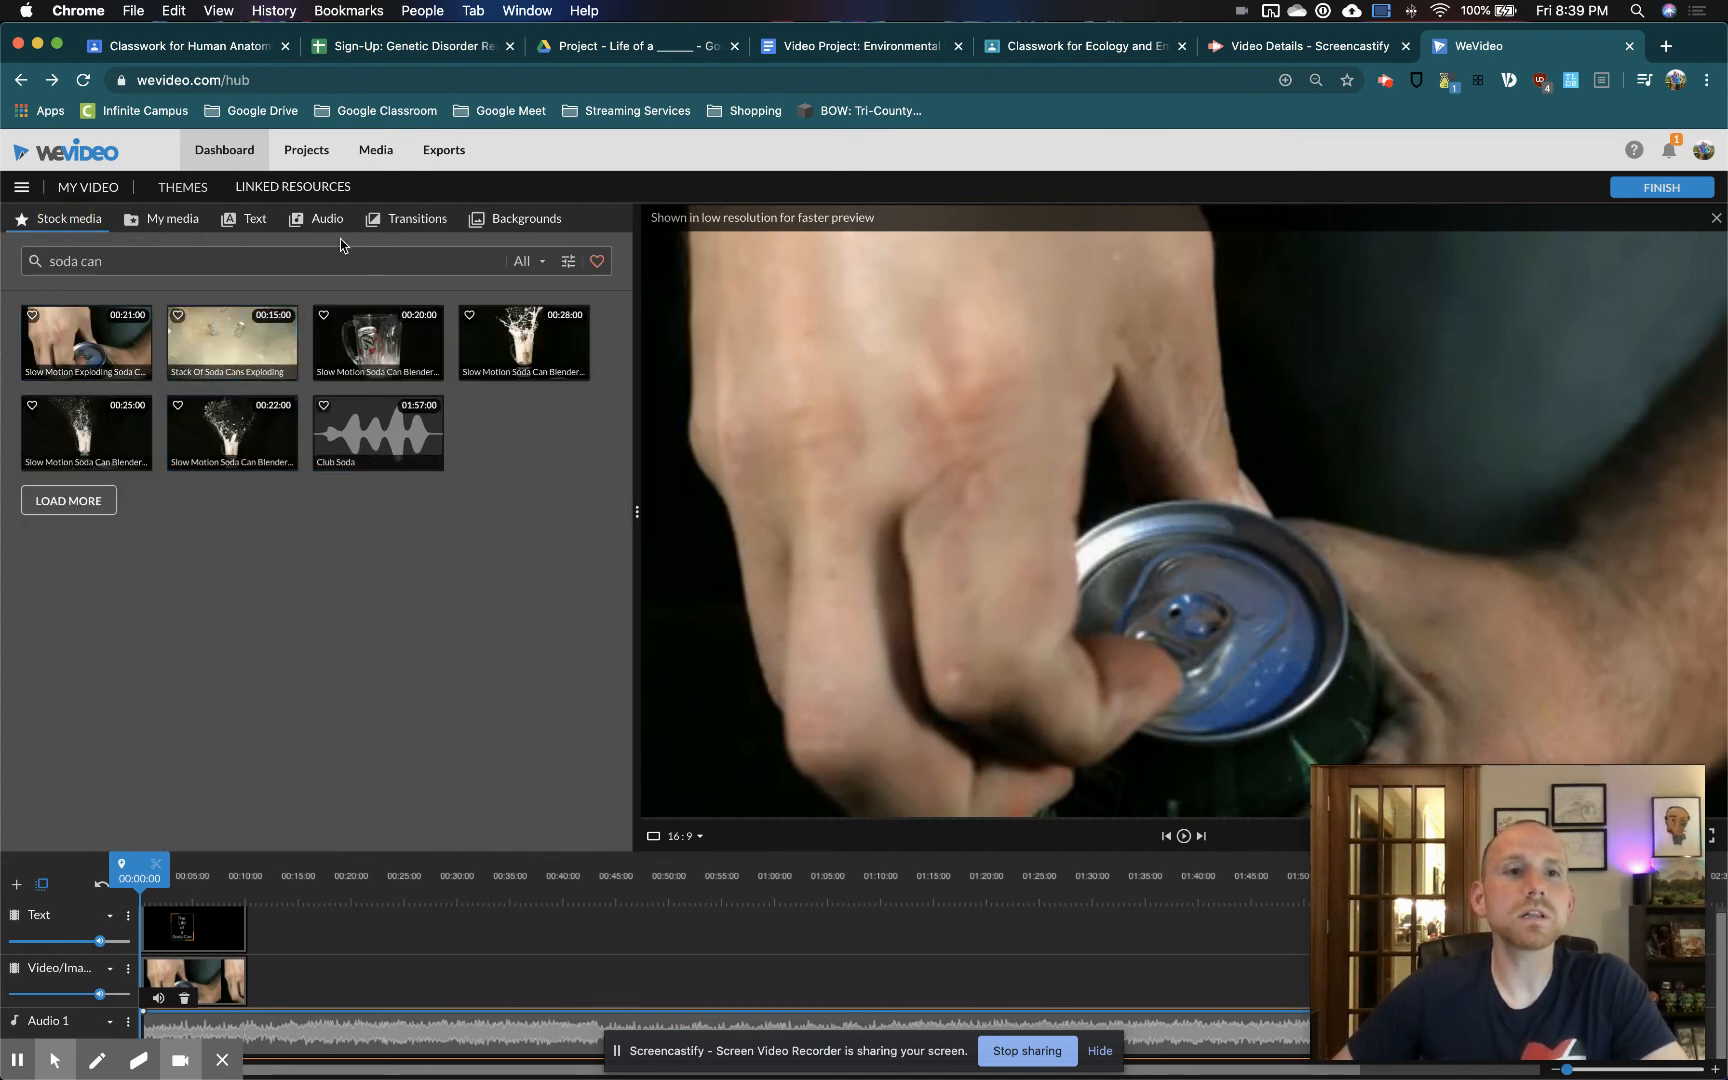
{"action": "triple_click", "coordinate": [174, 259]}
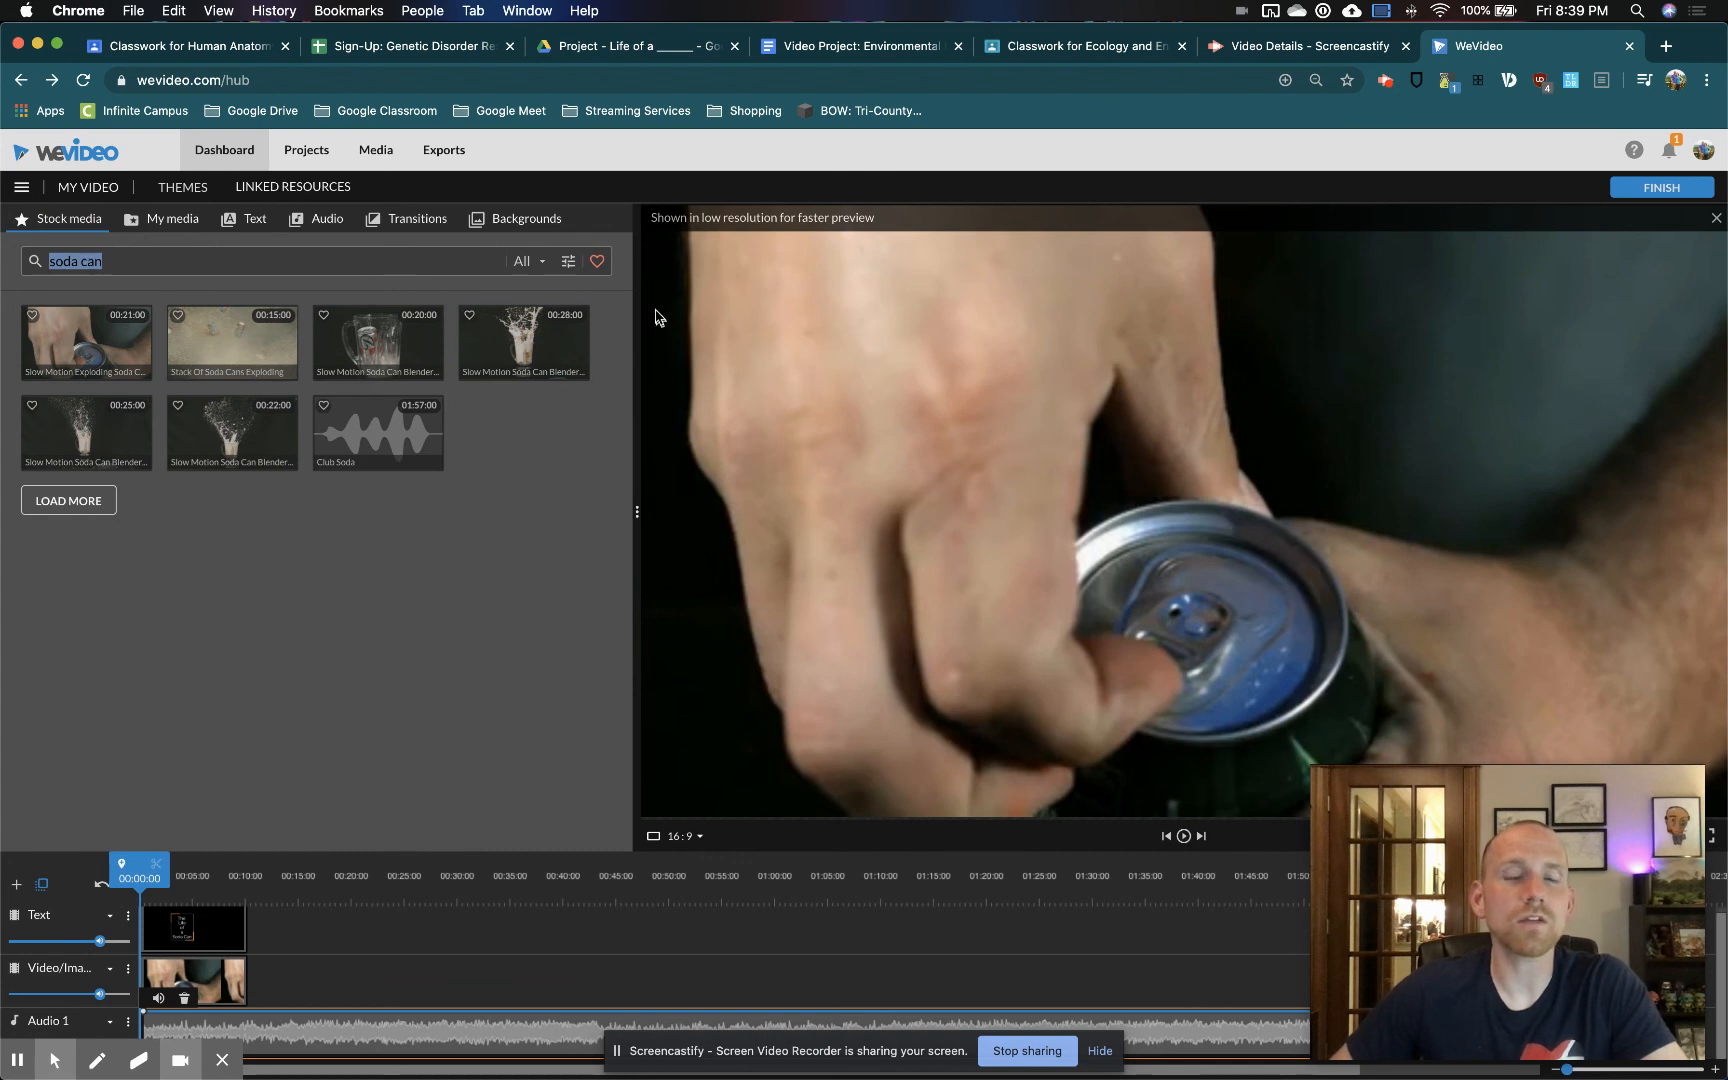
{"action": "left_click", "coordinate": [561, 266]}
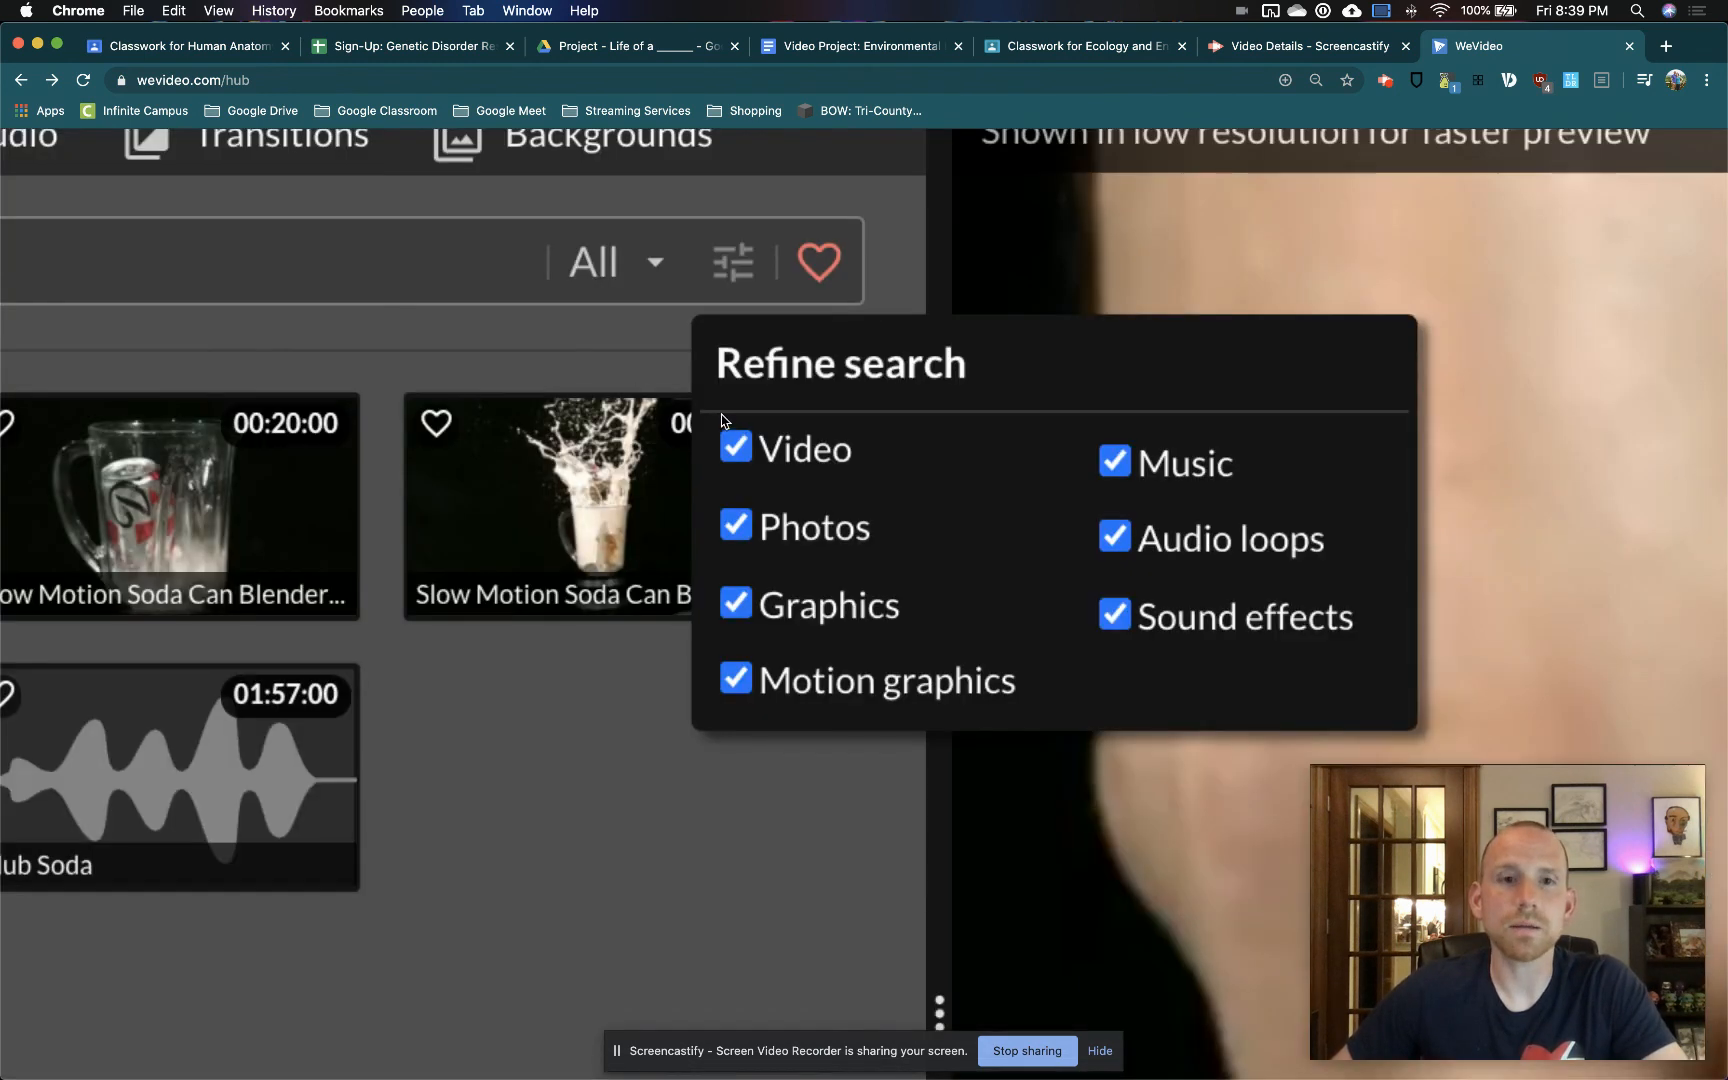
{"action": "left_click", "coordinate": [576, 326]}
{"action": "left_click", "coordinate": [750, 608]}
{"action": "left_click", "coordinate": [741, 682]}
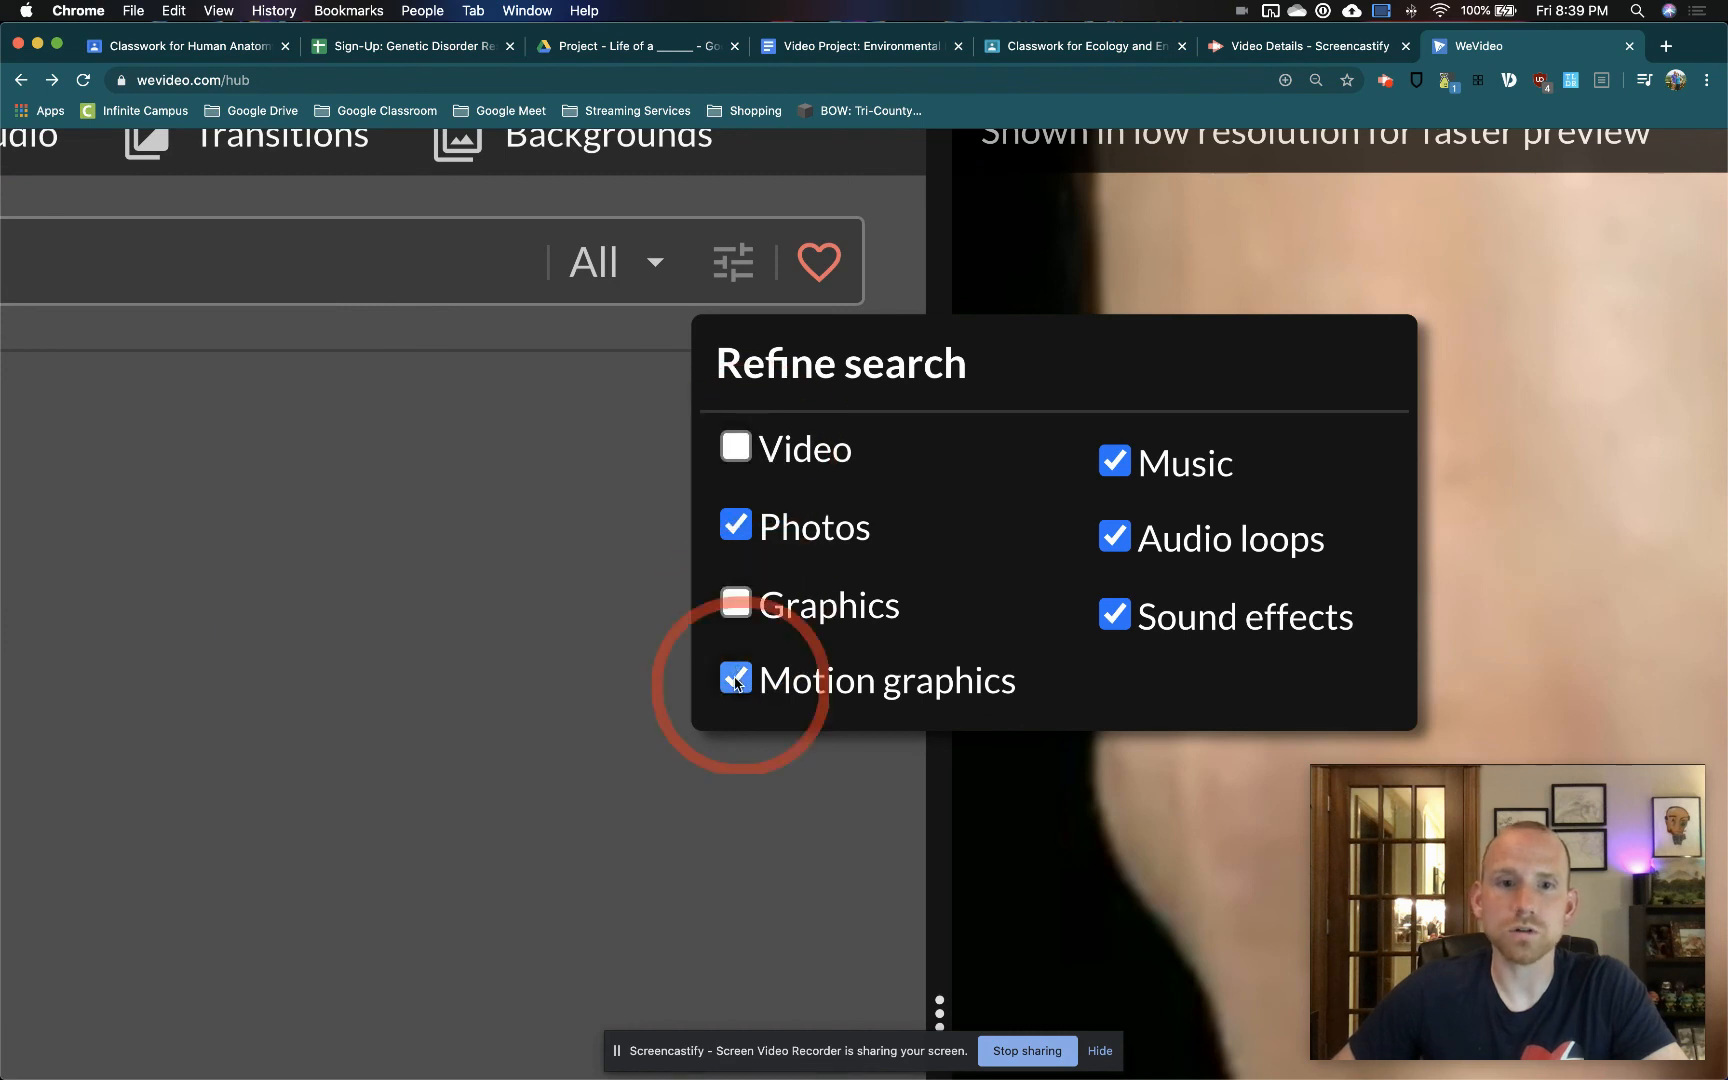
{"action": "left_click", "coordinate": [736, 604]}
{"action": "left_click", "coordinate": [738, 680]}
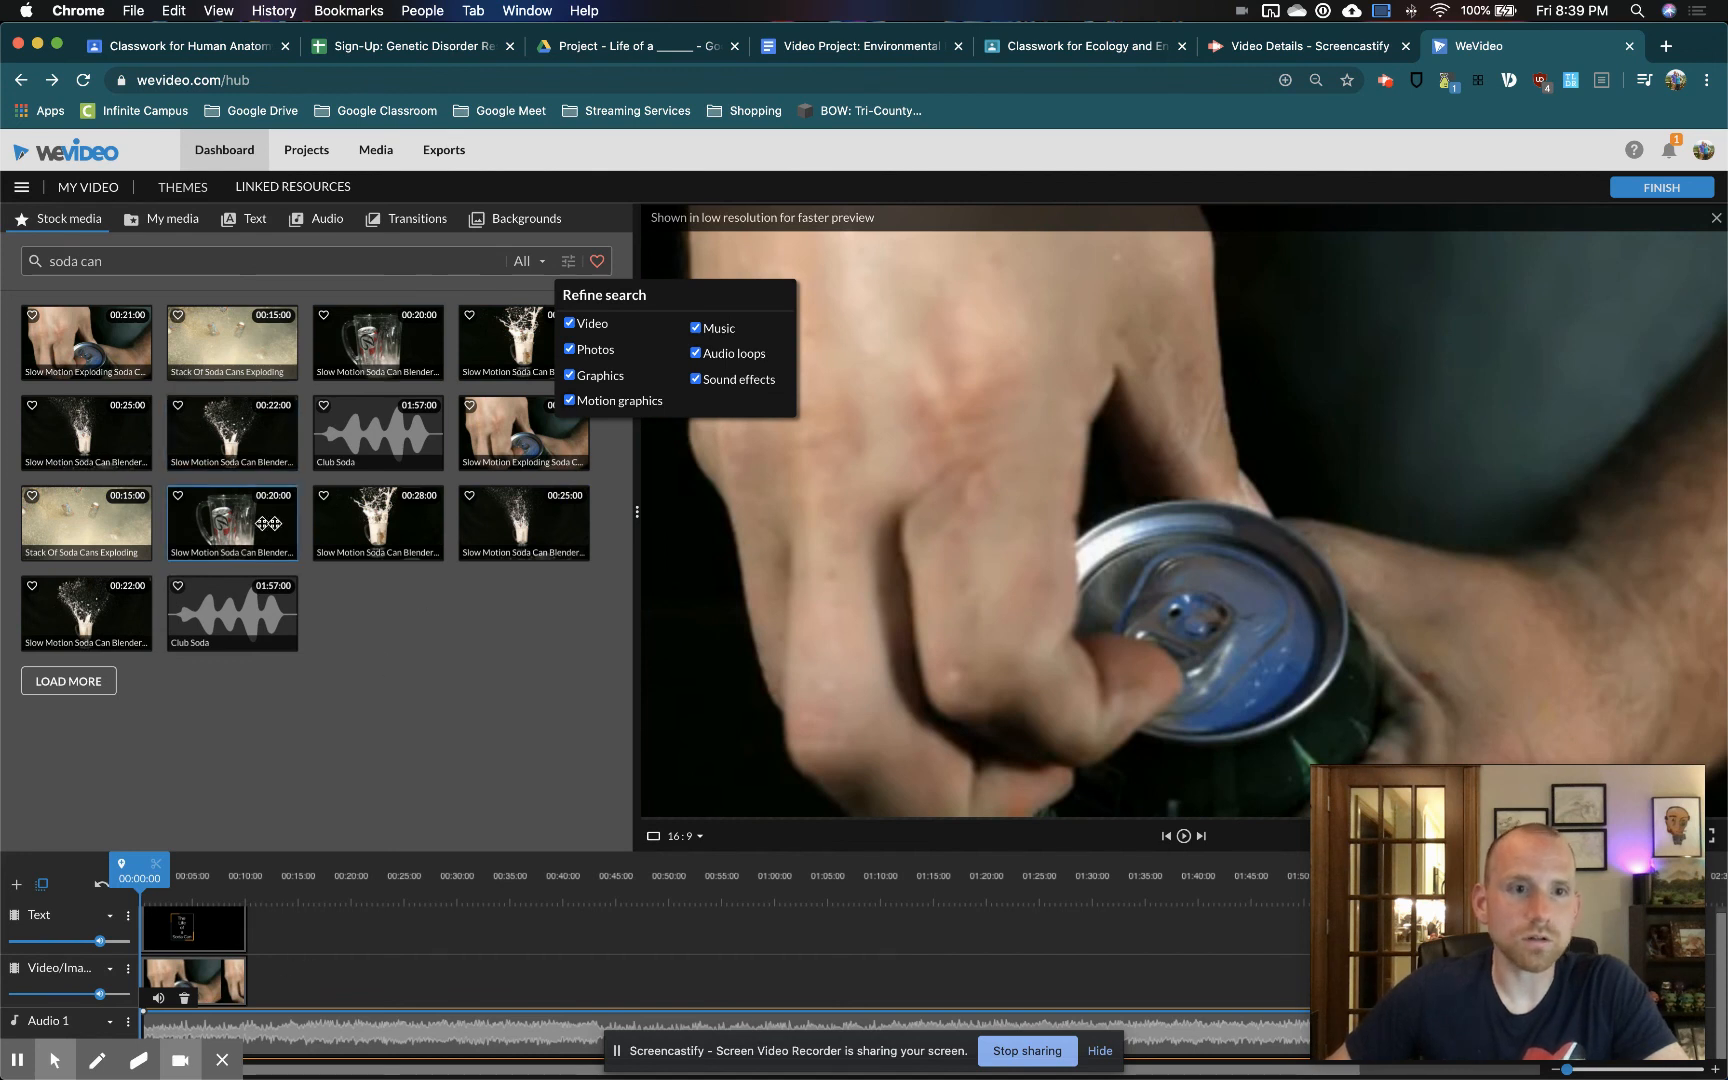
Search the stock media for "pop casn" in place of soda can
{"action": "left_click", "coordinate": [112, 260]}
{"action": "triple_click", "coordinate": [112, 260]}
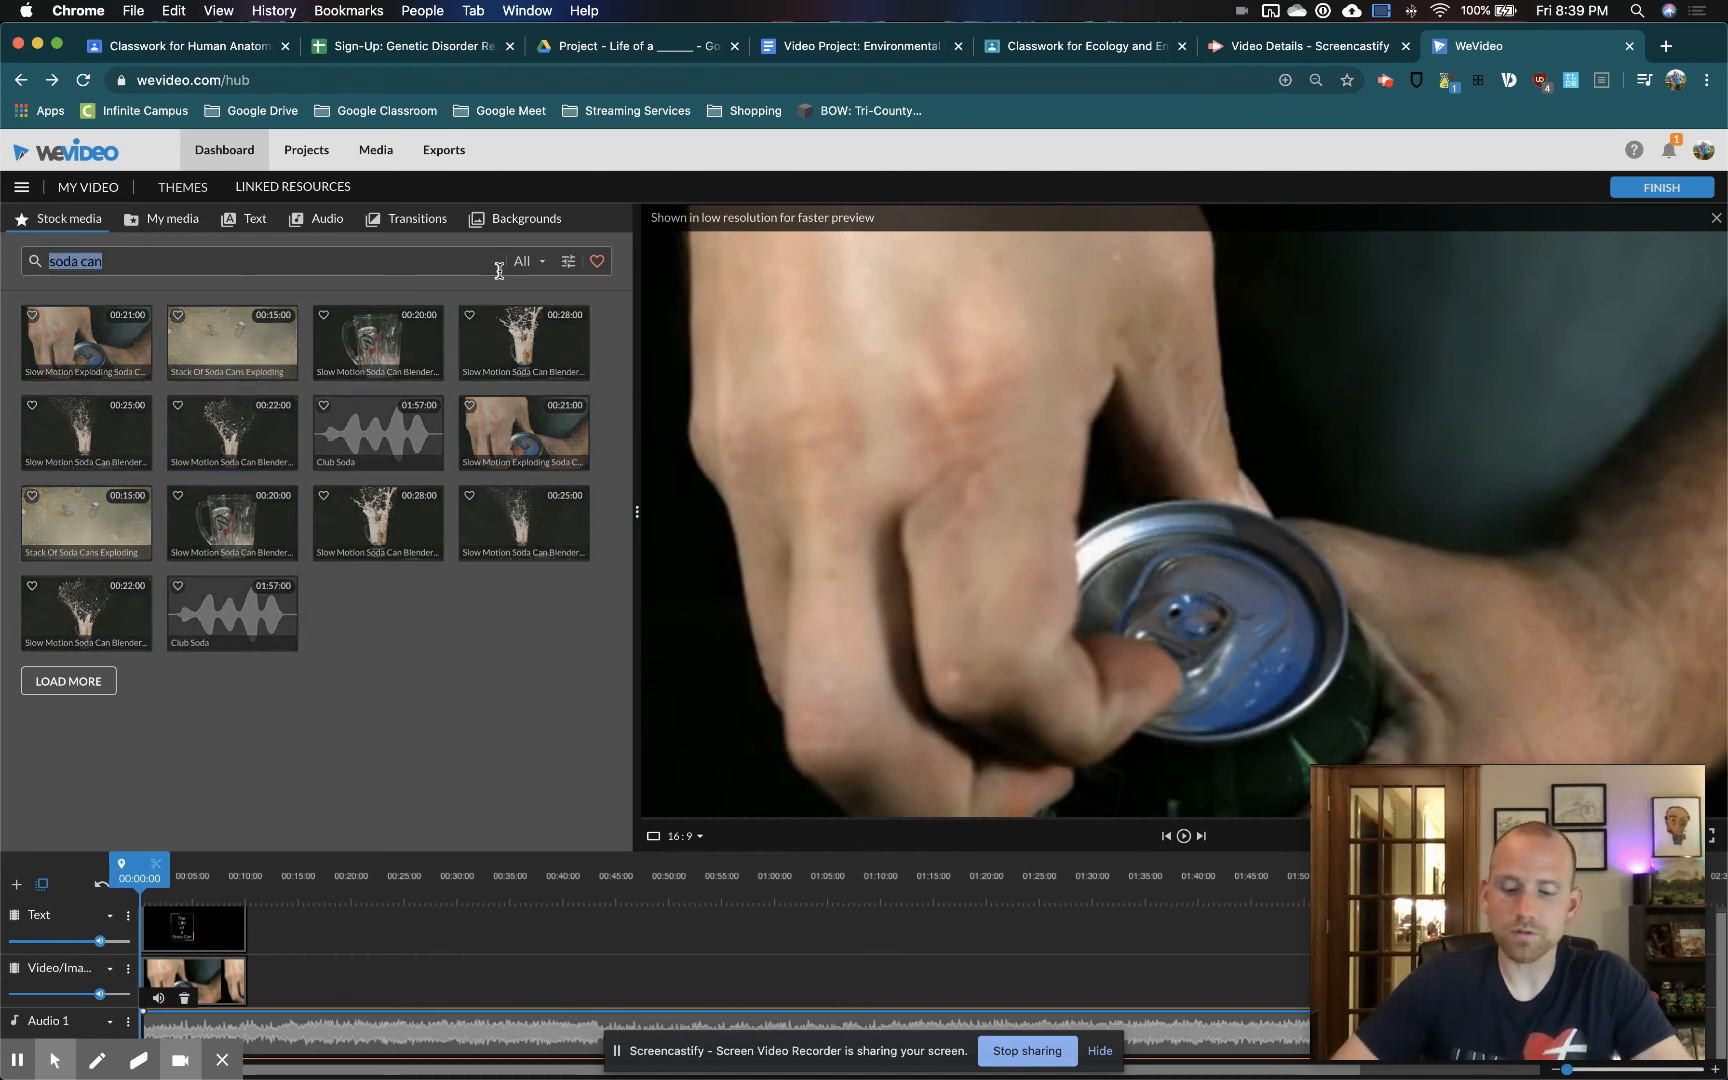
{"action": "type", "text": "pop"}
{"action": "key", "text": "Return"}
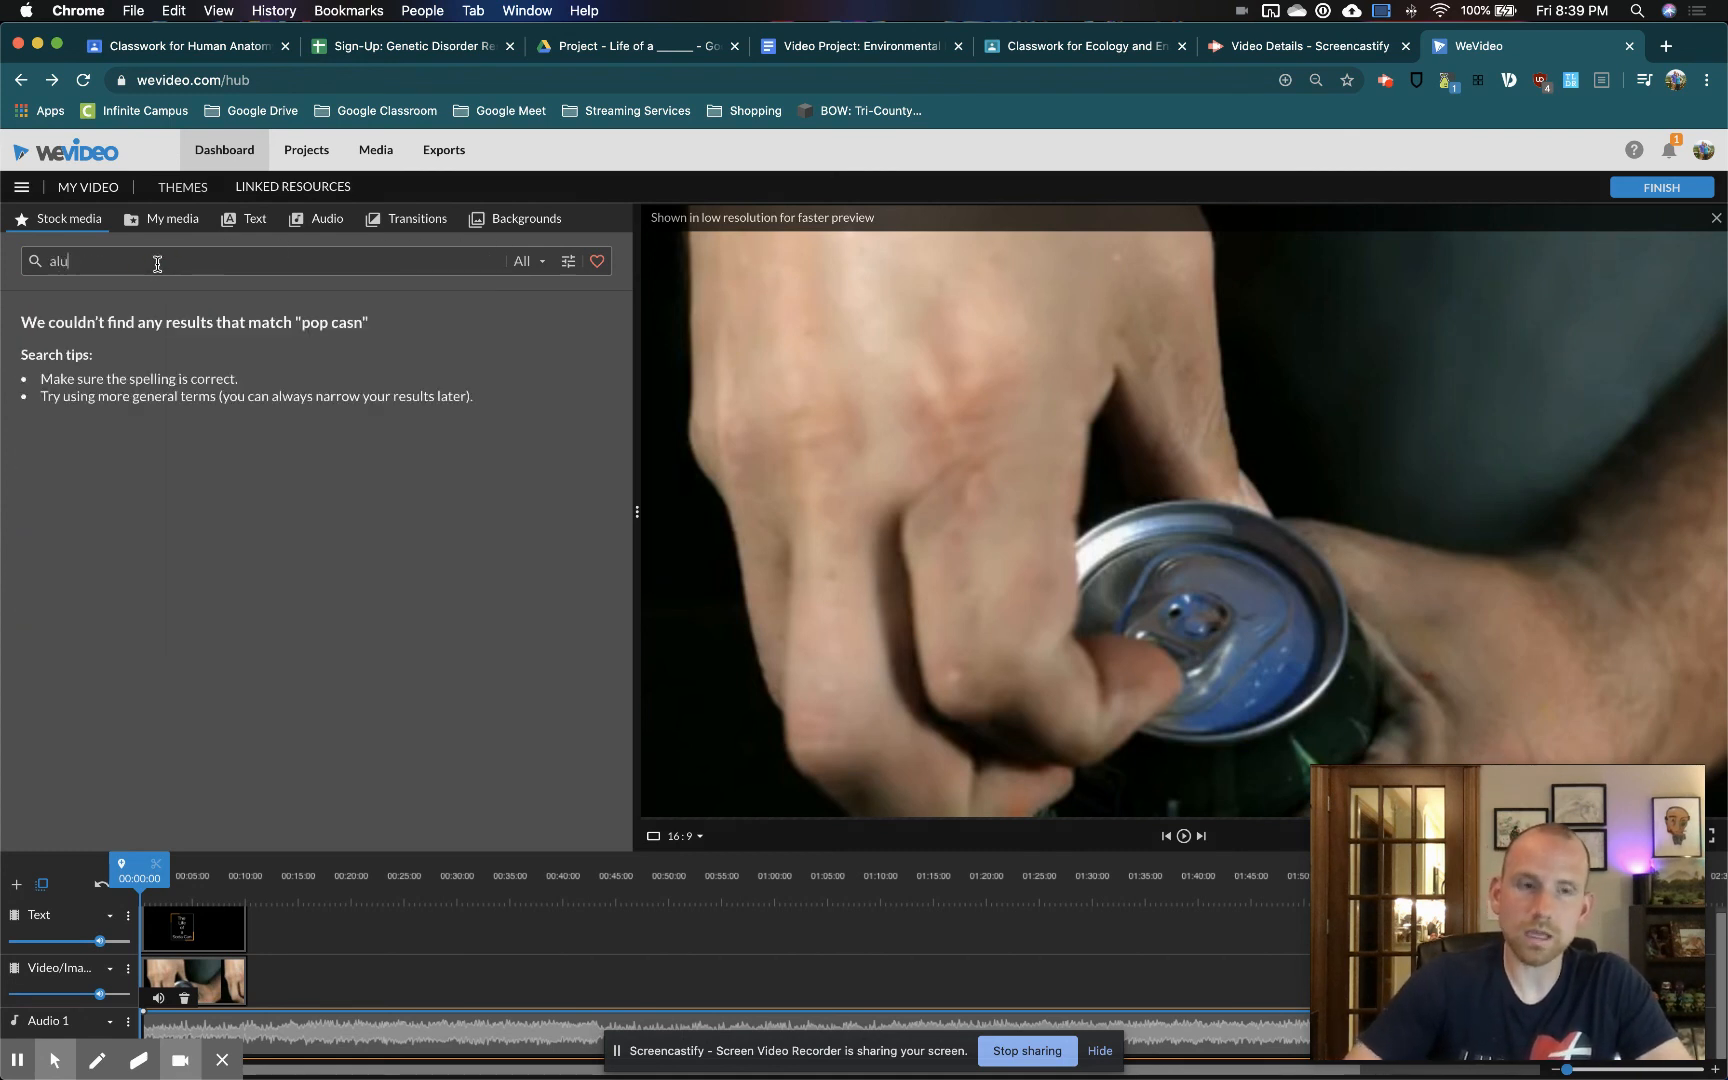
Search the stock media for "aluminum can" and look through the results for a usable clip
{"action": "key", "text": "Return"}
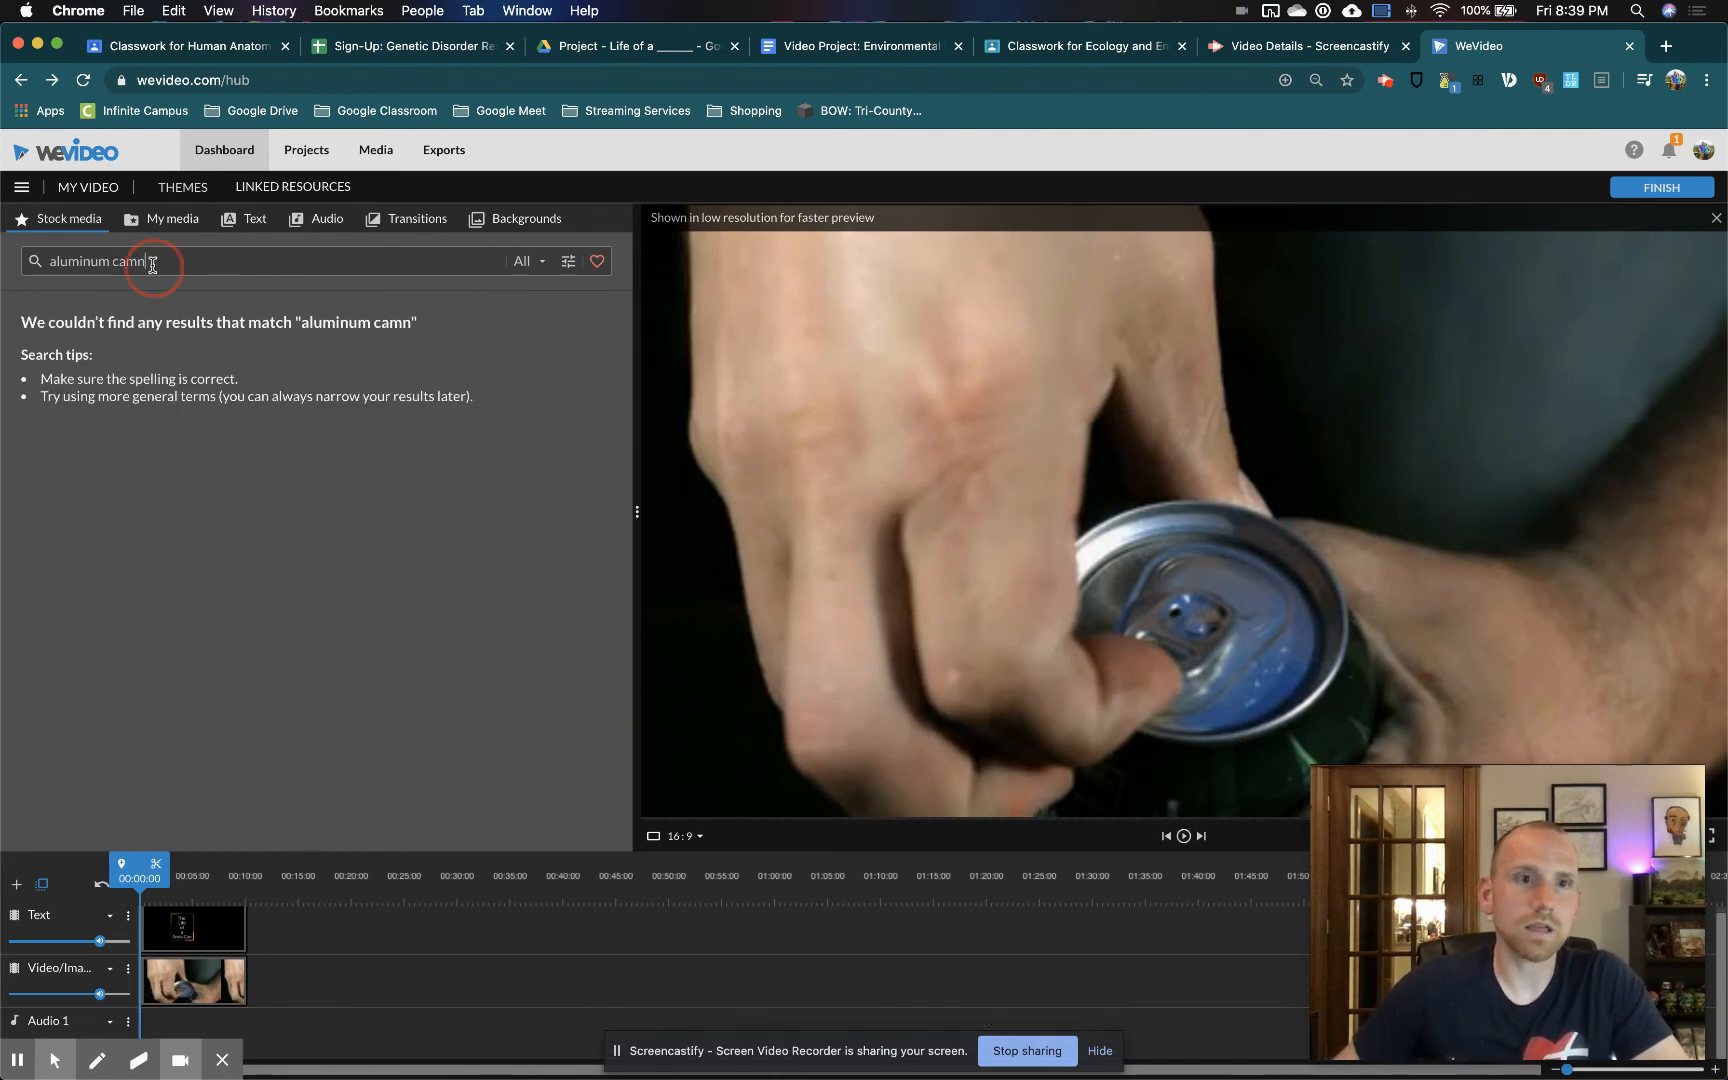
{"action": "key", "text": "Return"}
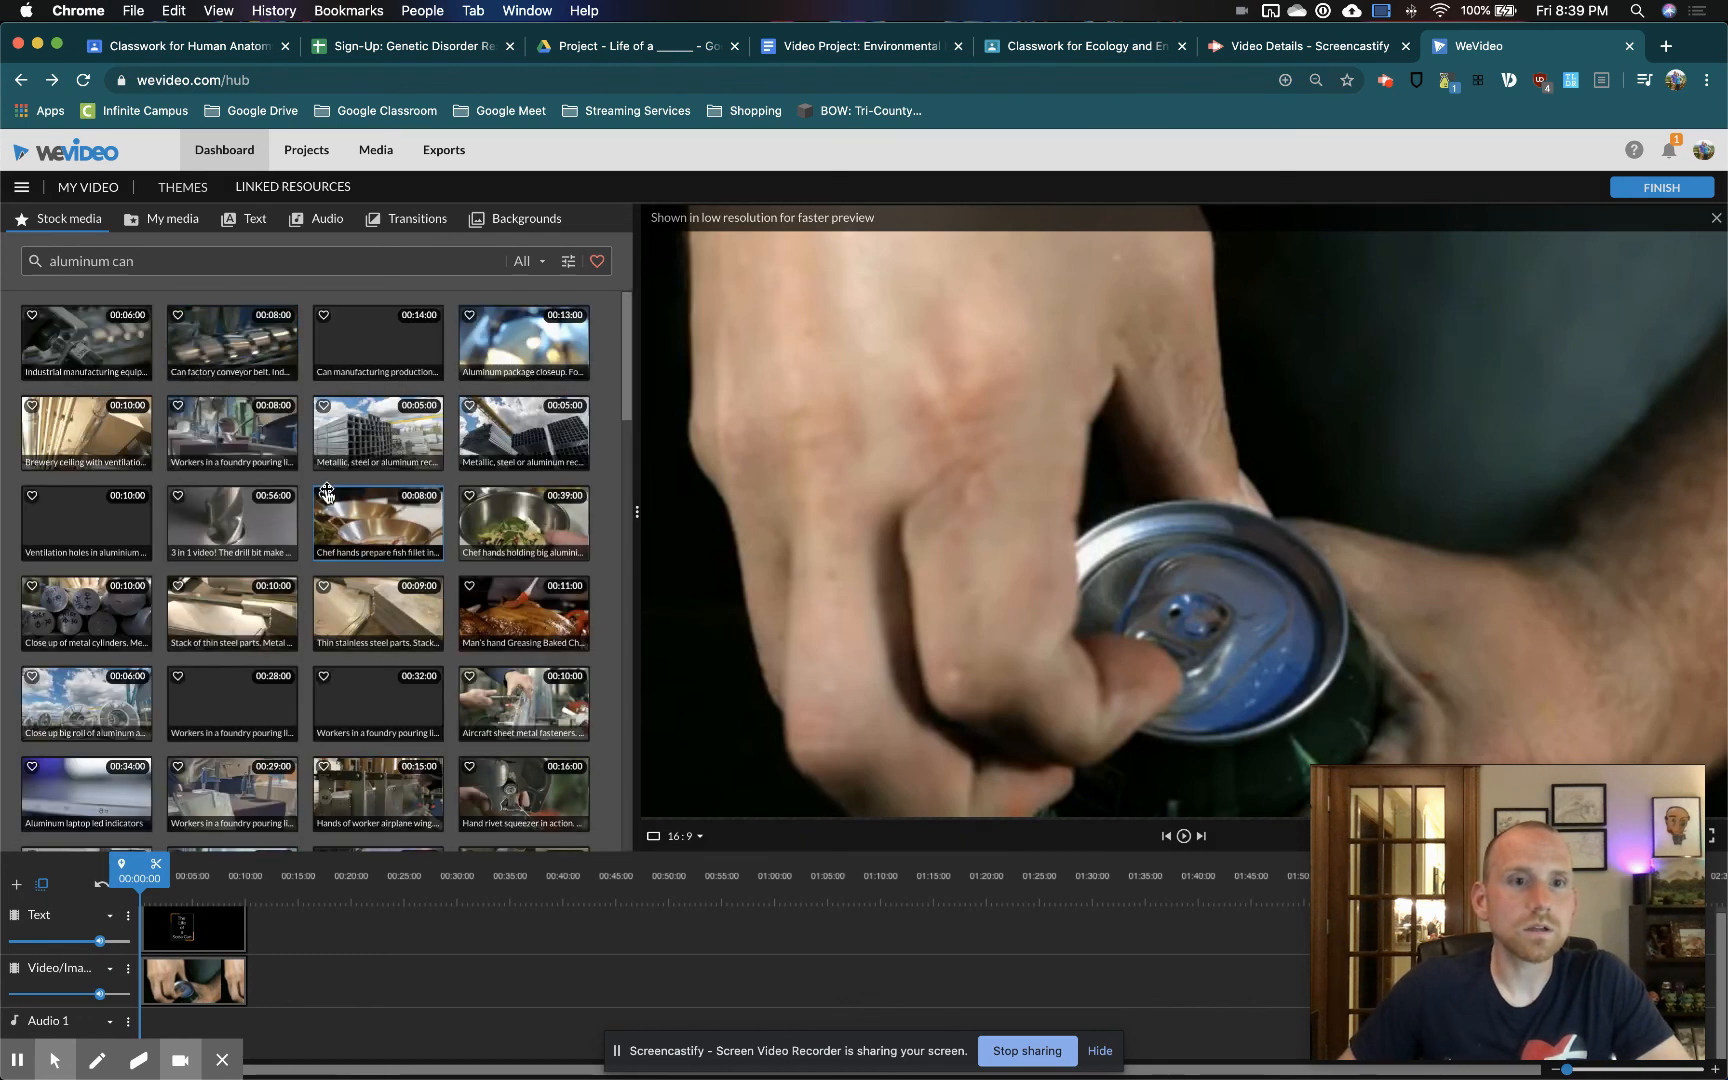
{"action": "scroll", "coordinate": [368, 524], "scroll_direction": "down", "scroll_amount": 3}
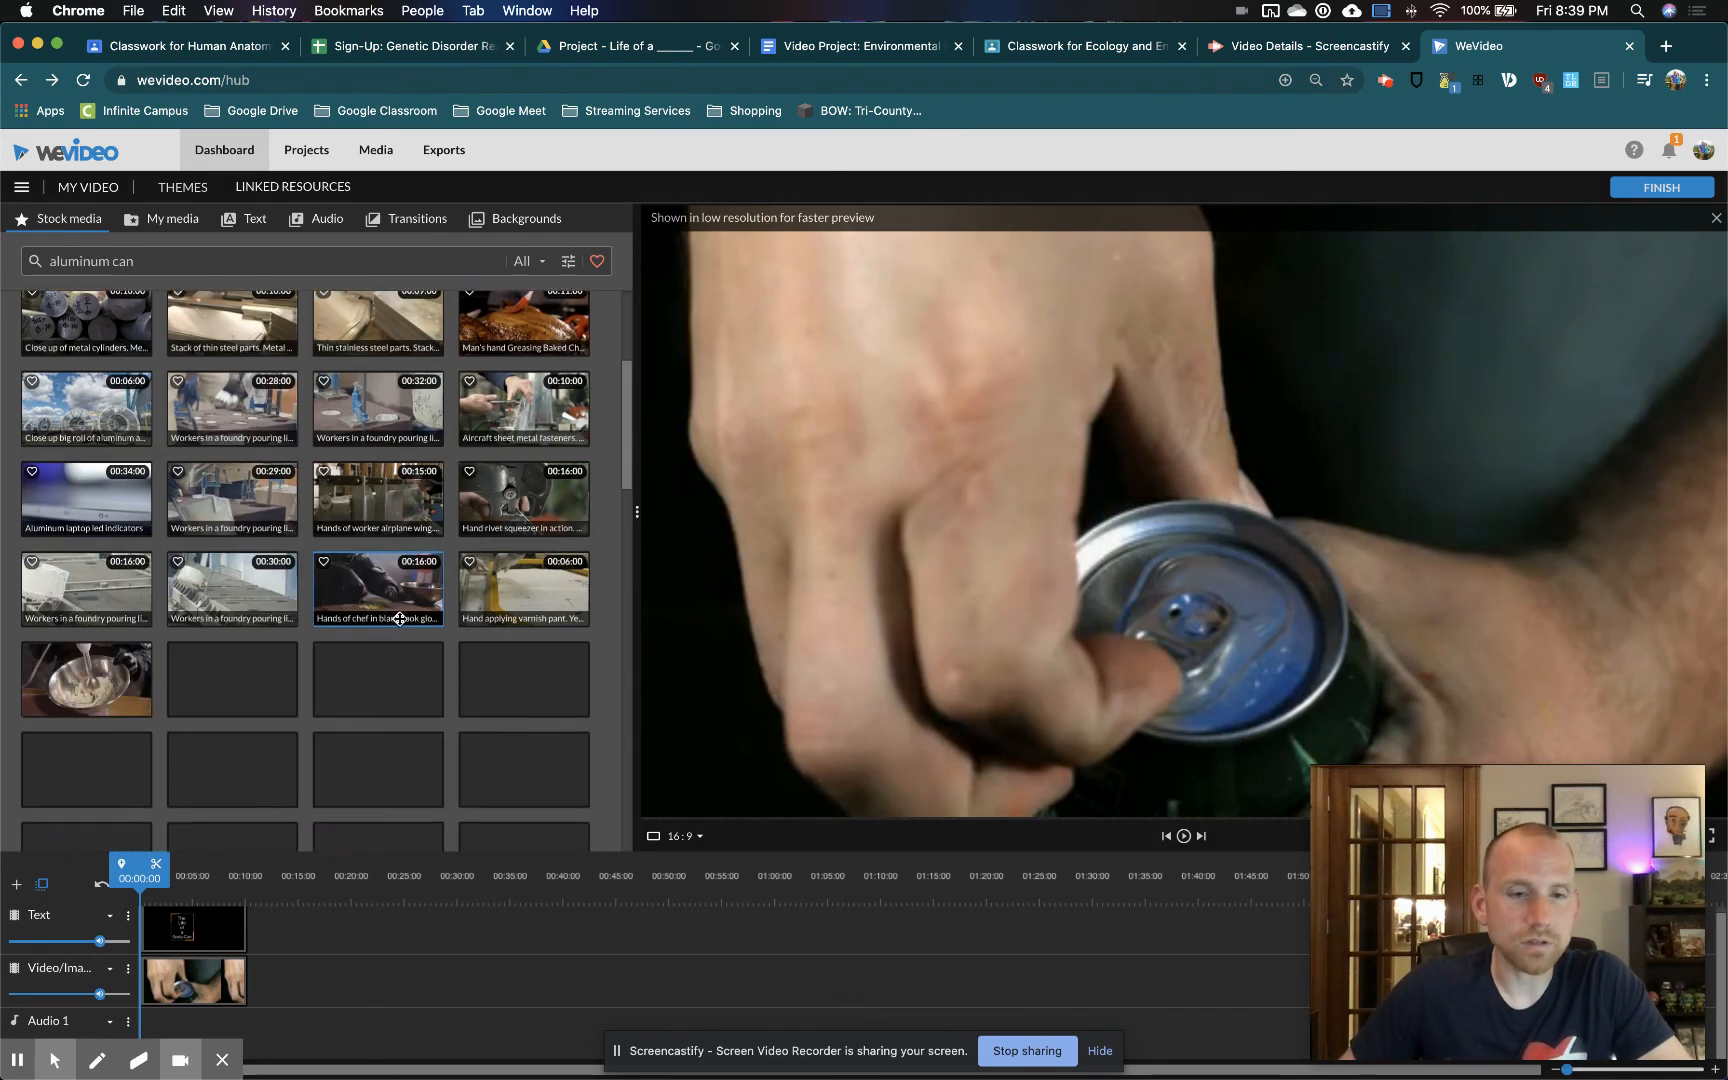
{"action": "scroll", "coordinate": [440, 616], "scroll_direction": "down", "scroll_amount": 4}
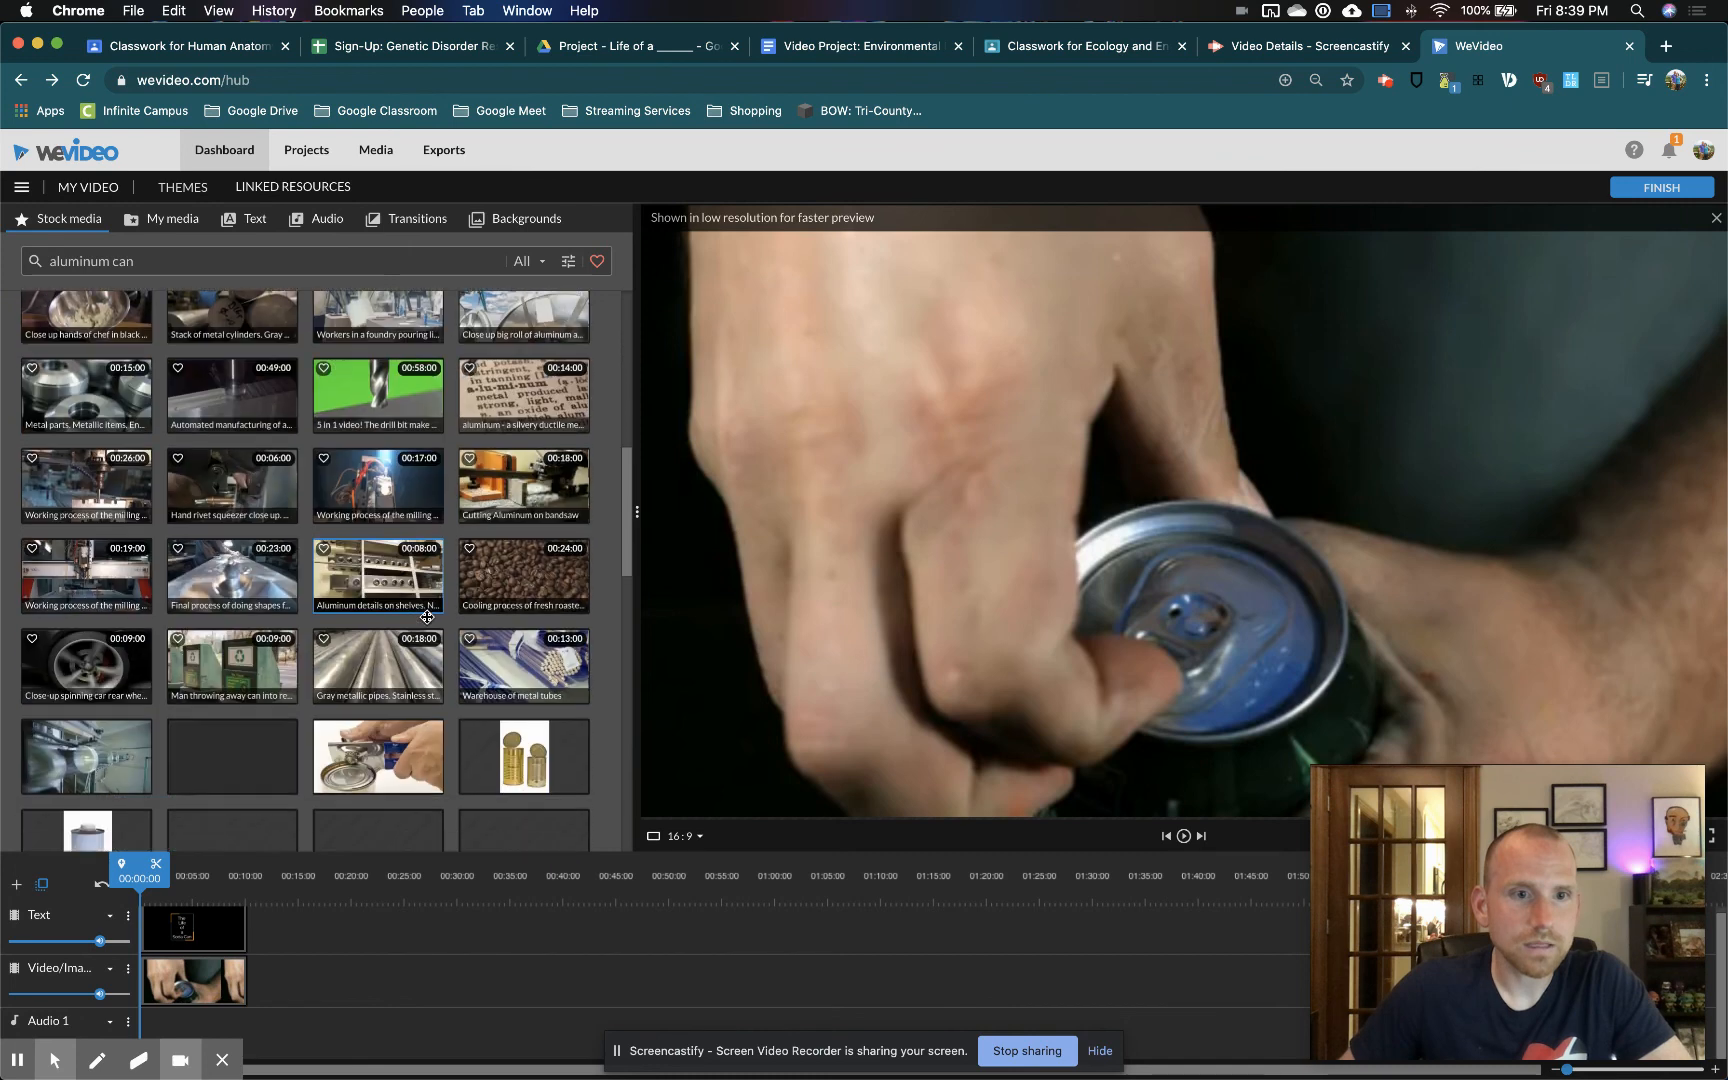
{"action": "scroll", "coordinate": [423, 614], "scroll_direction": "down", "scroll_amount": 6}
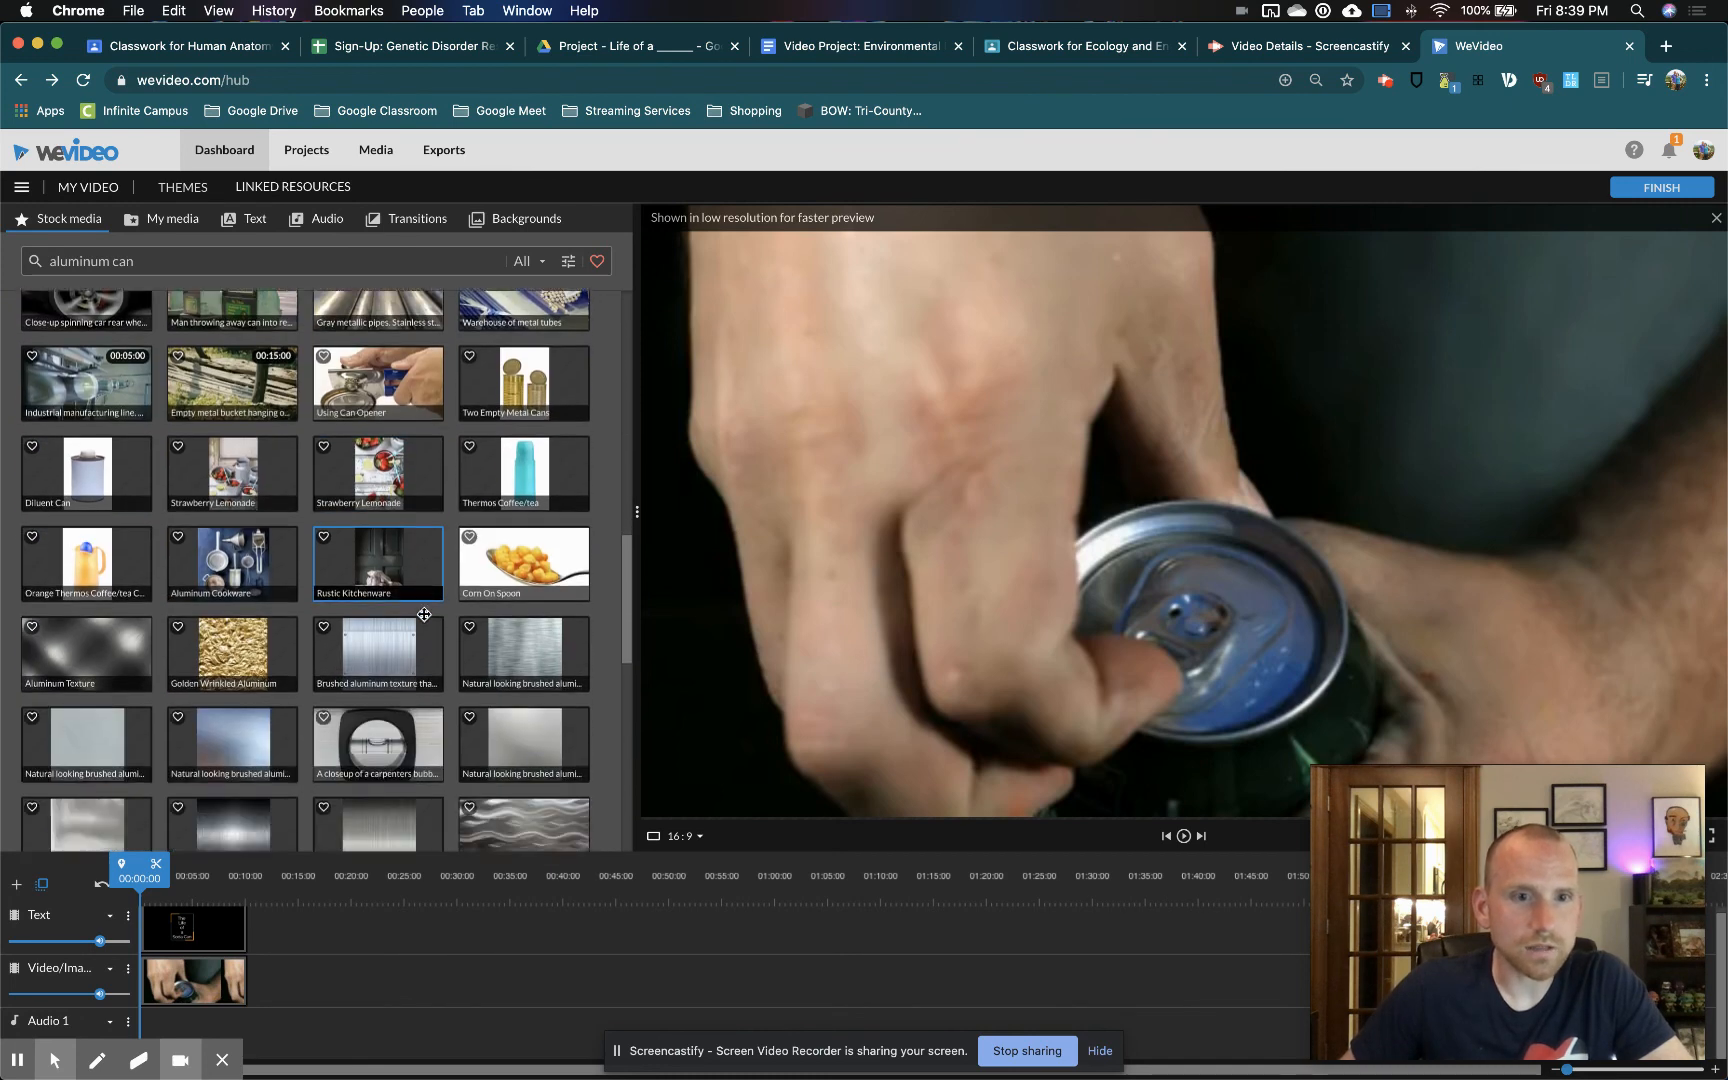
{"action": "scroll", "coordinate": [424, 614], "scroll_direction": "down", "scroll_amount": 10}
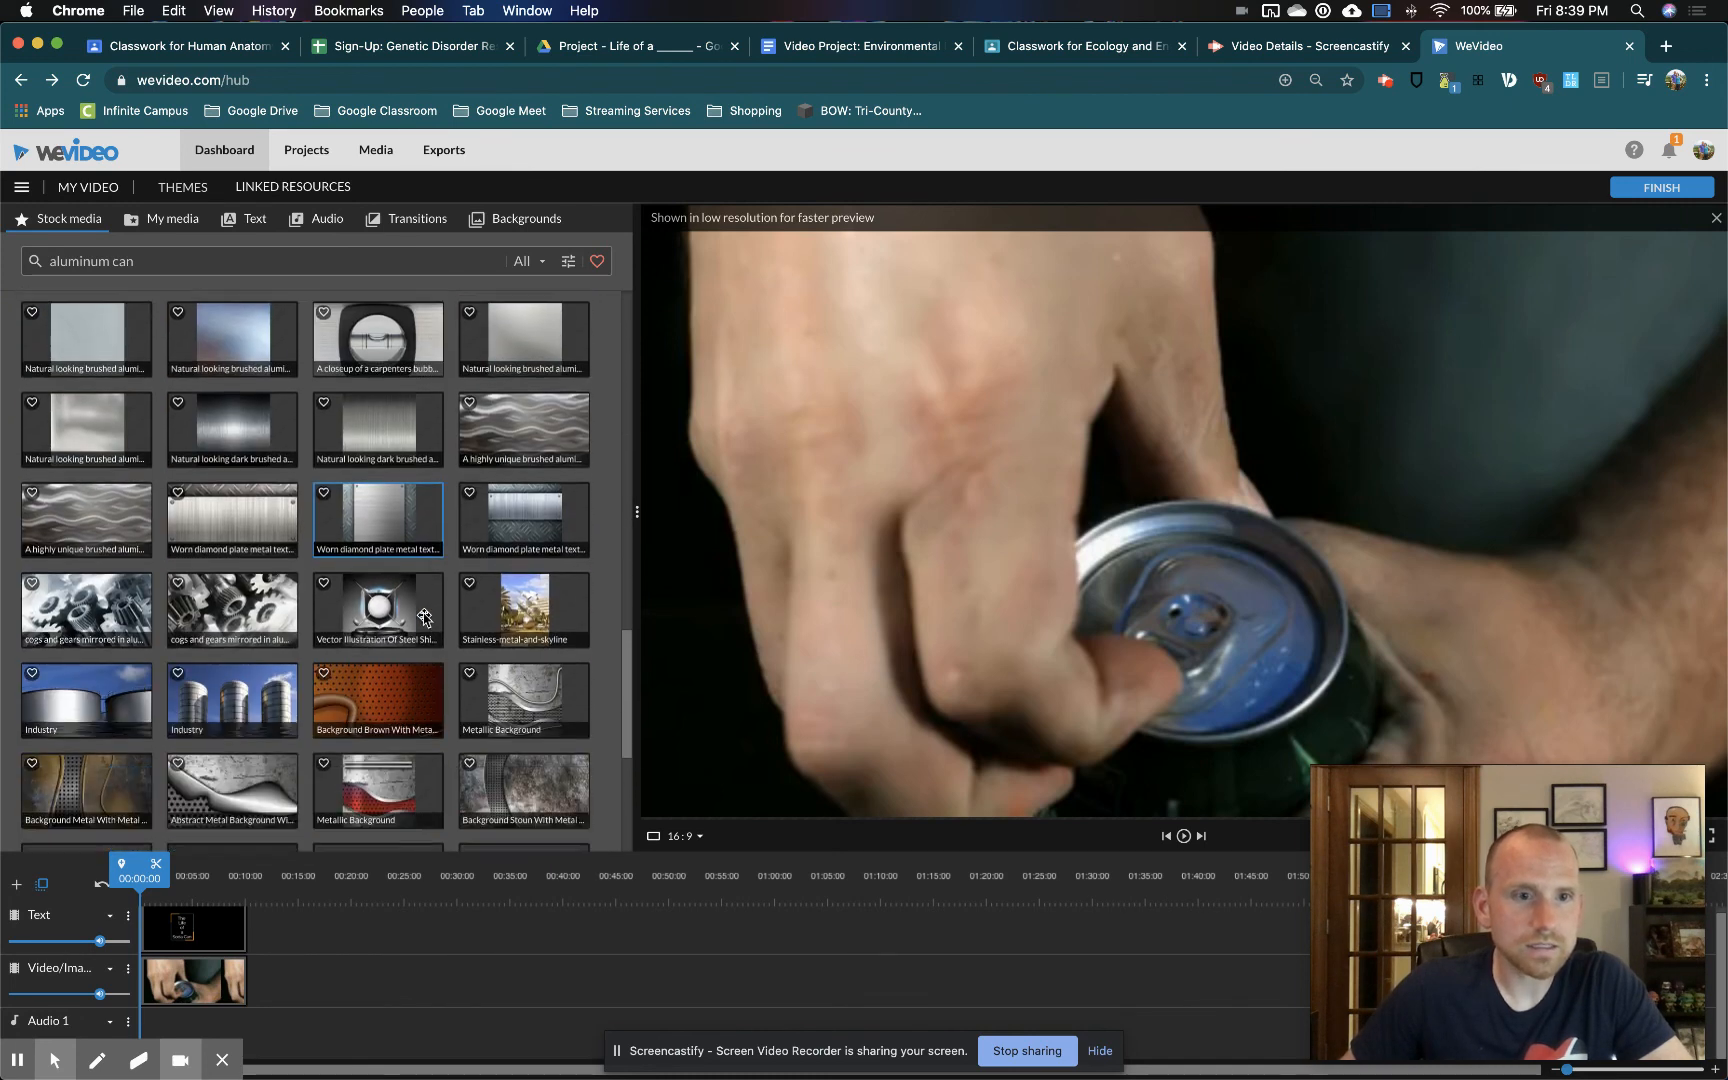
{"action": "scroll", "coordinate": [423, 614], "scroll_direction": "down", "scroll_amount": 3}
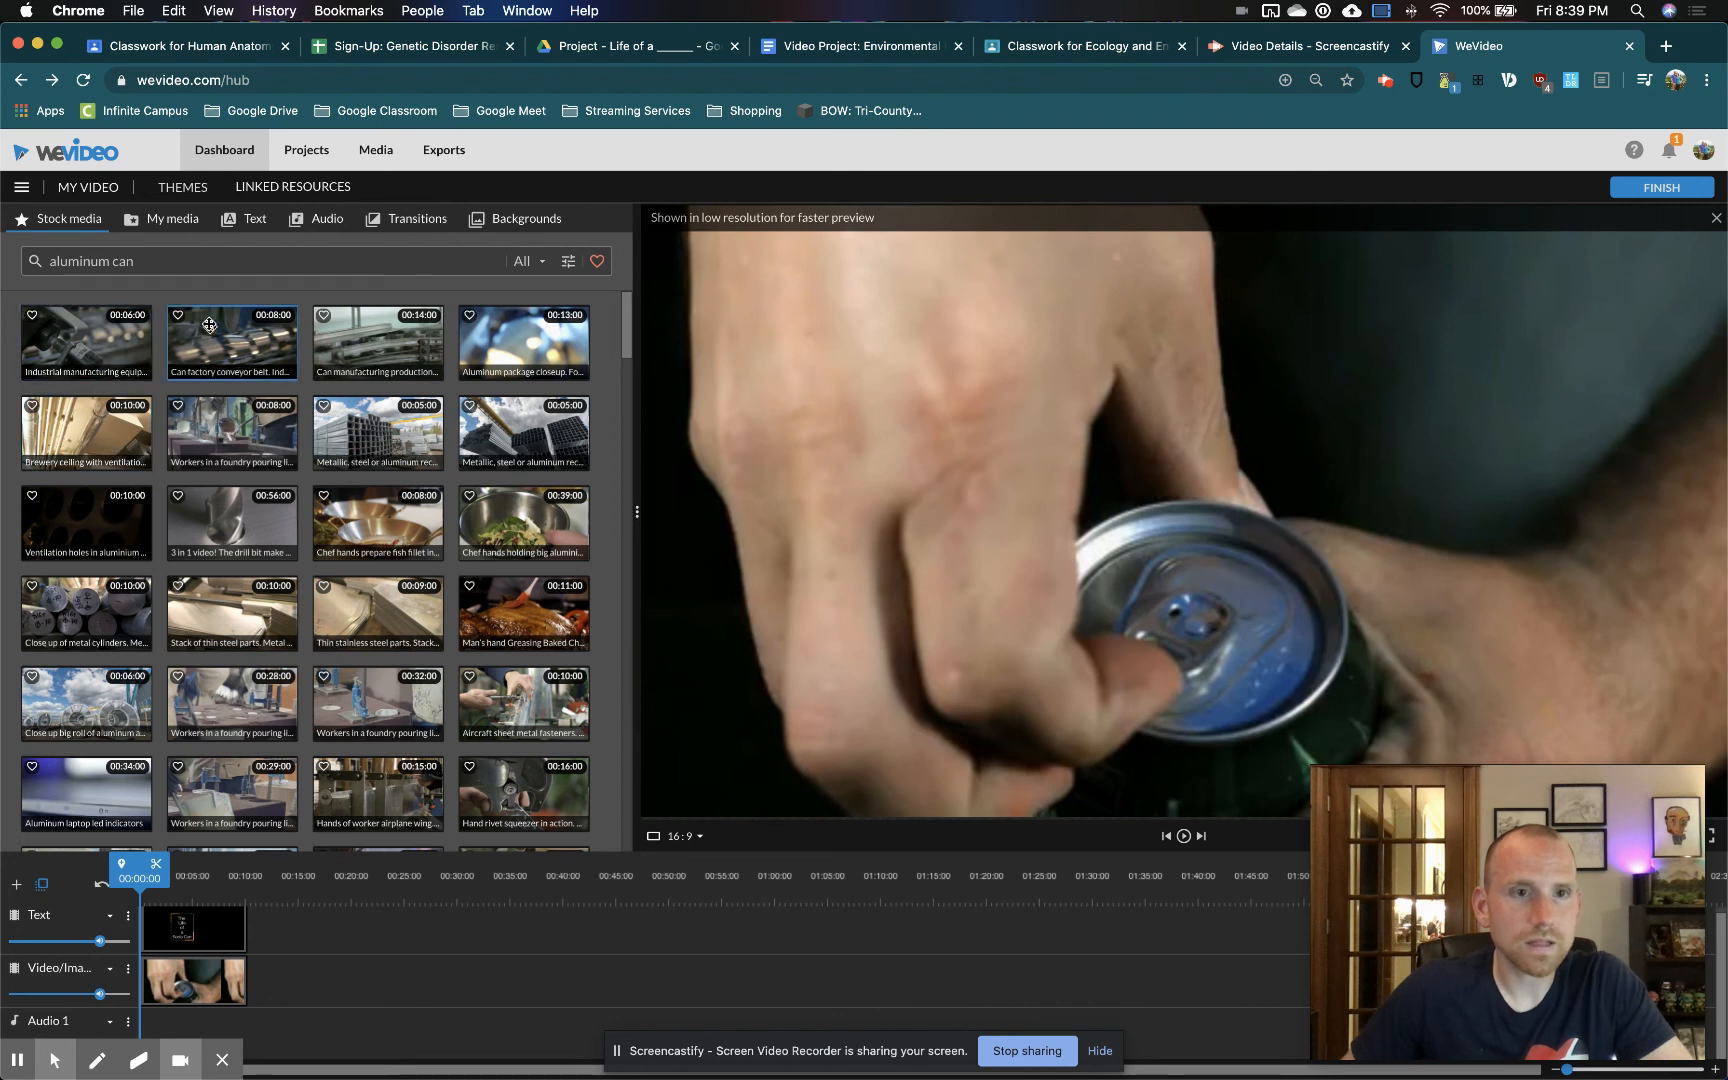
Search the stock media for "soda can" and place the Slow Motion Soda Can Blender 2 clip directly after the first video clip
{"action": "left_click_drag", "start_coordinate": [147, 252], "coordinate": [2, 275]}
{"action": "type", "text": "can"}
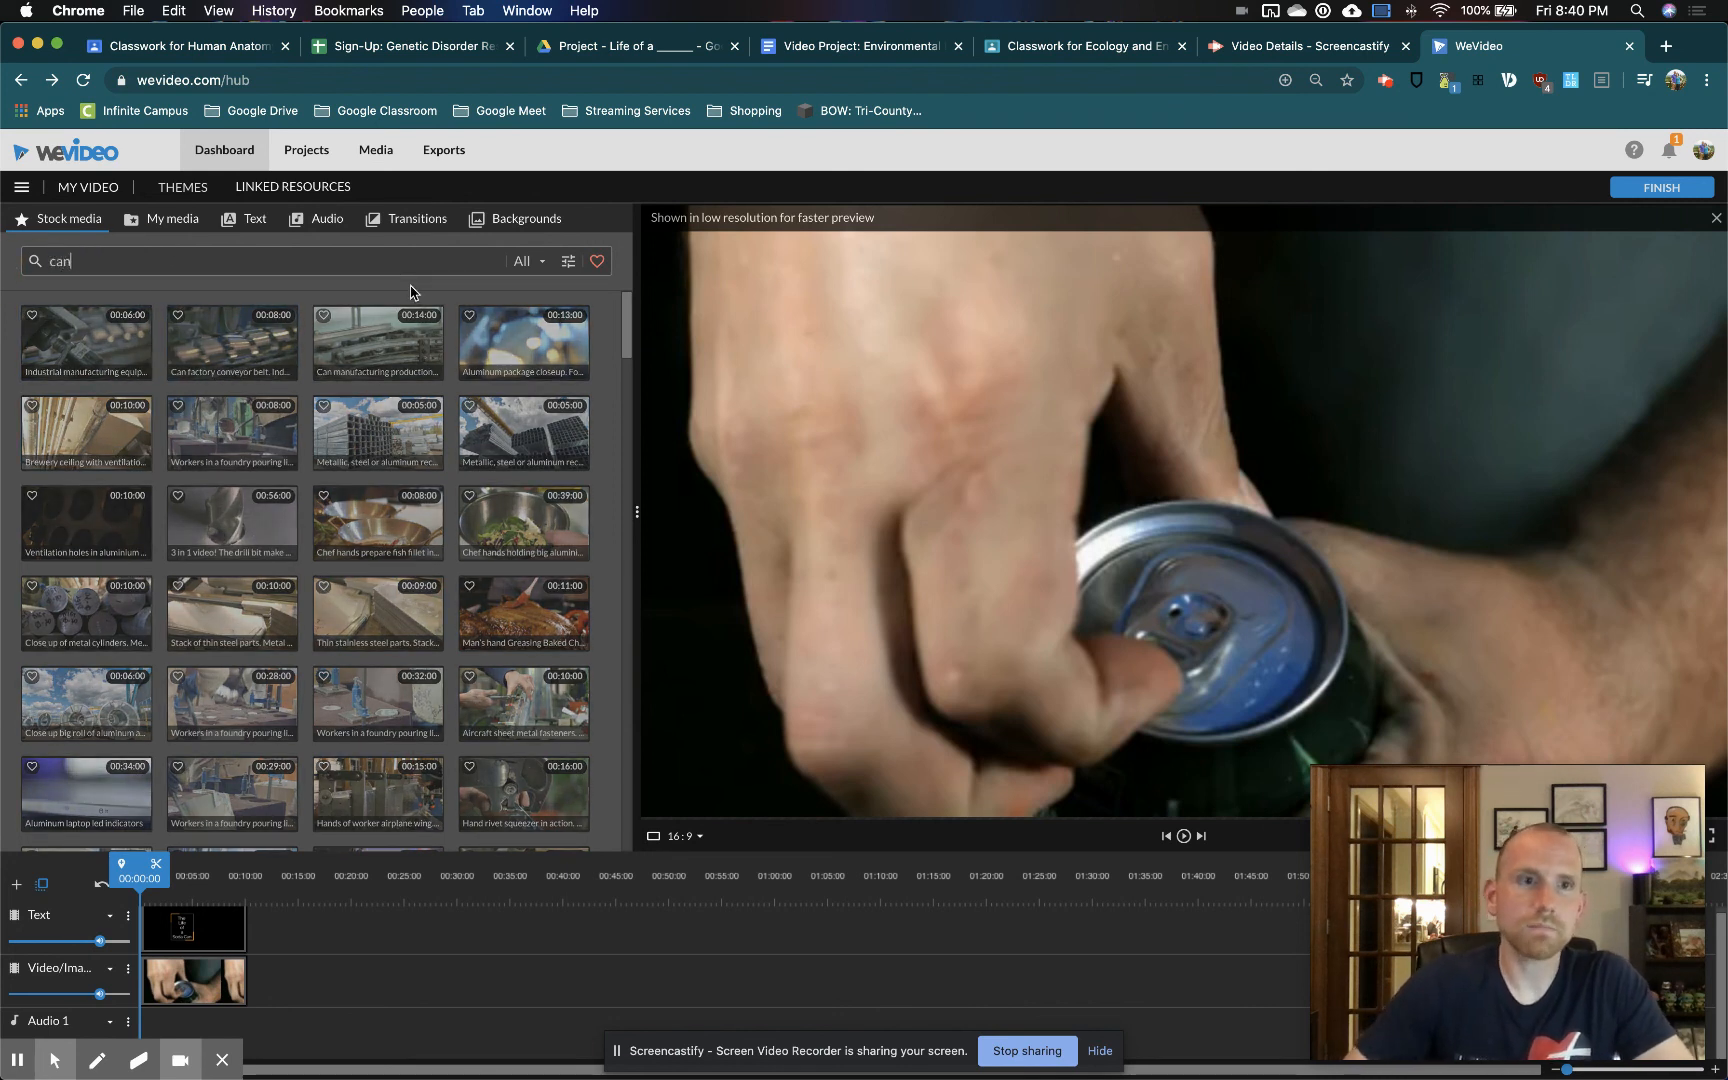
{"action": "type", "text": "n"}
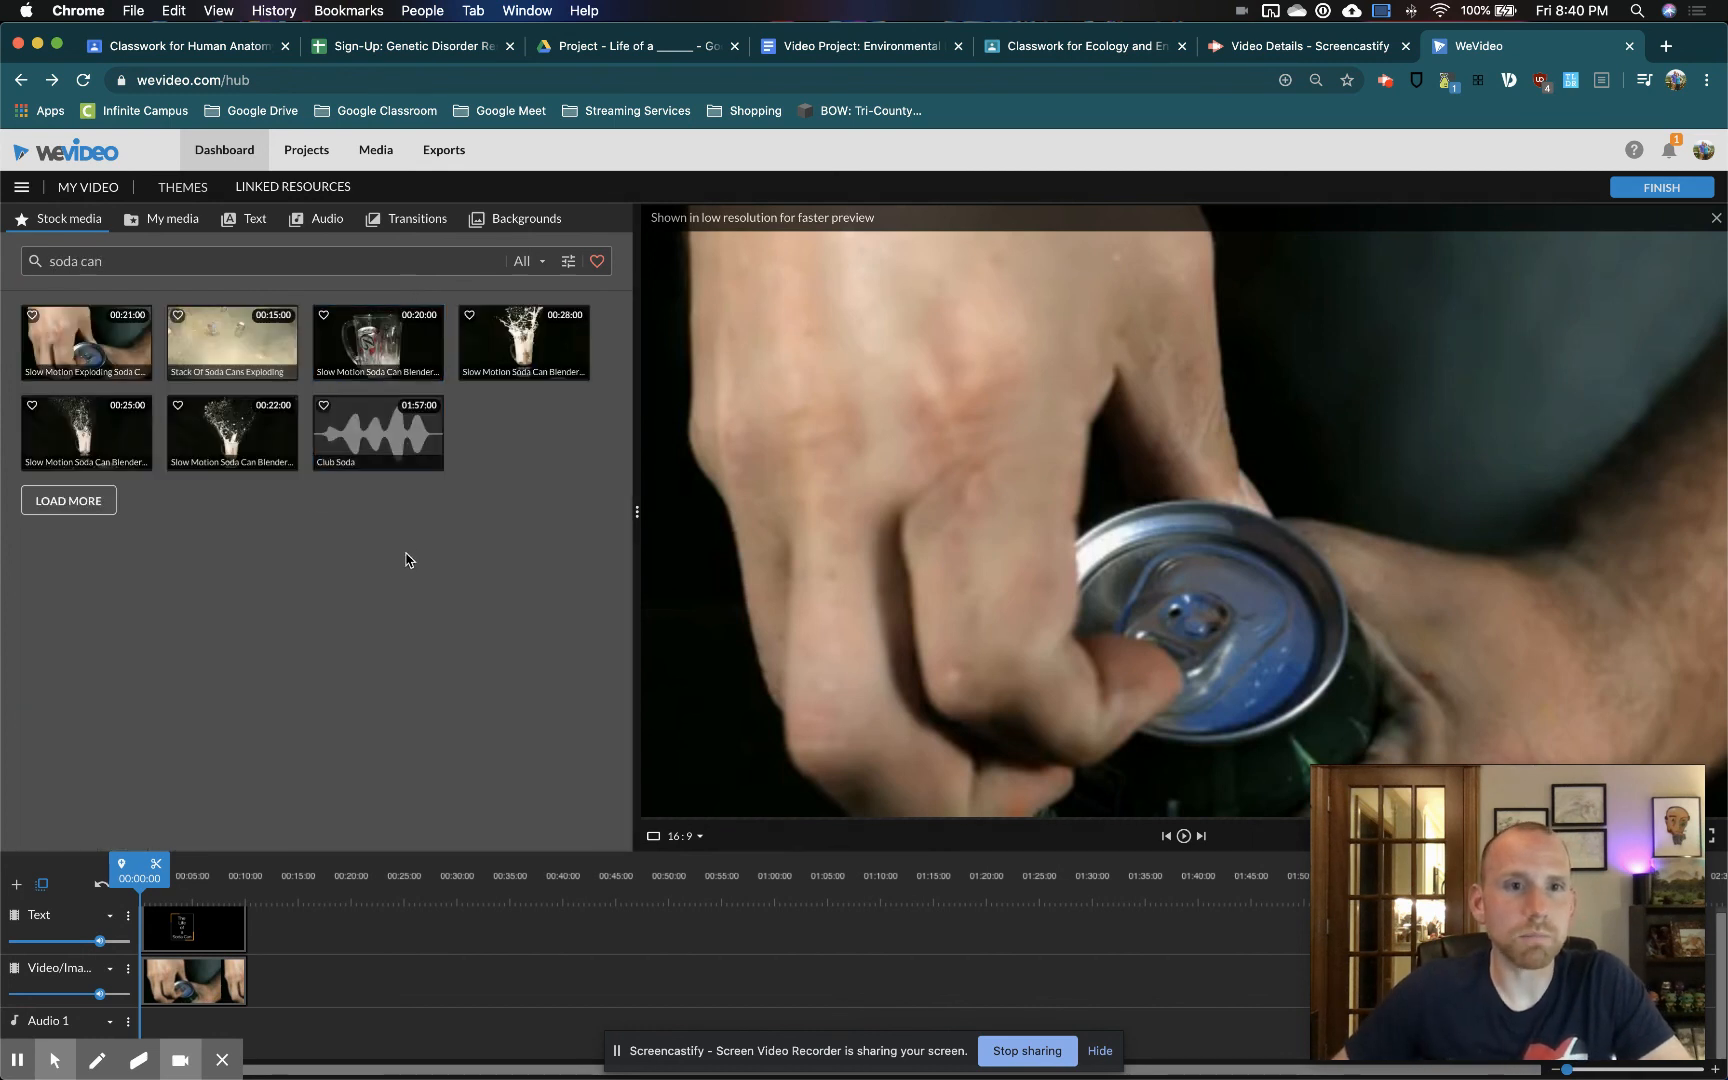
{"action": "left_click", "coordinate": [376, 344]}
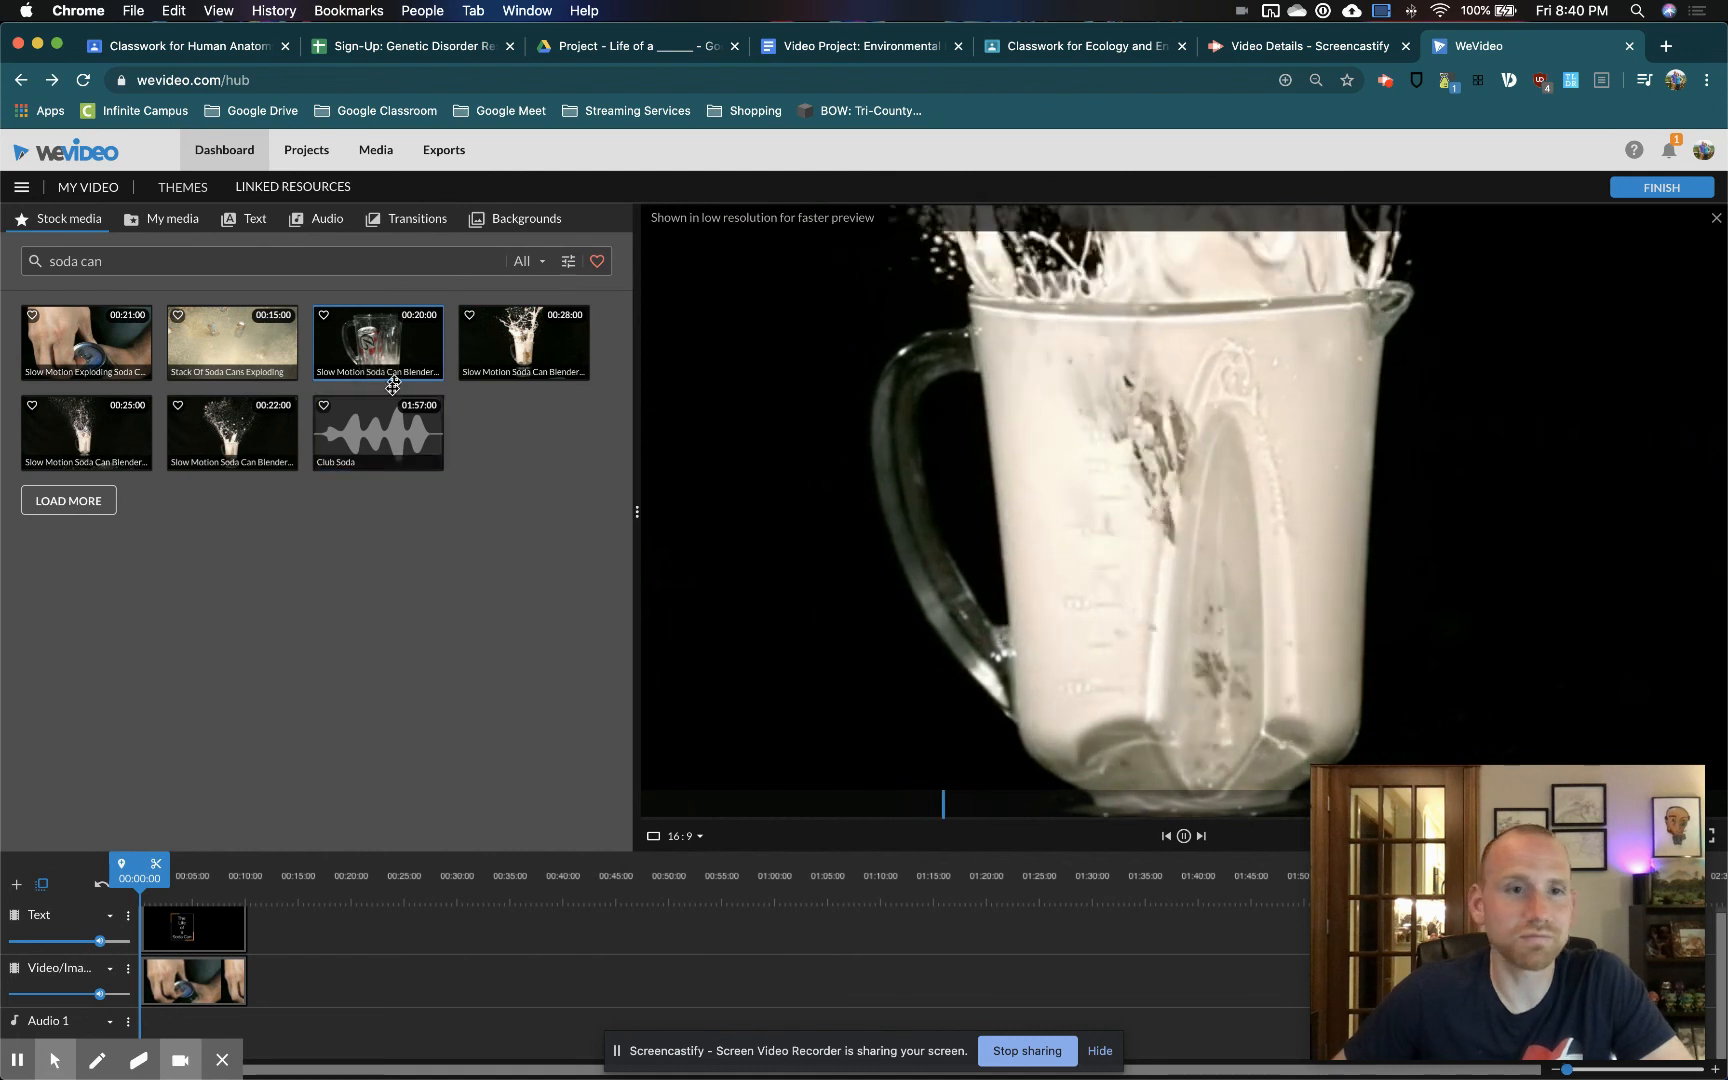
{"action": "left_click_drag", "start_coordinate": [435, 428], "coordinate": [265, 988]}
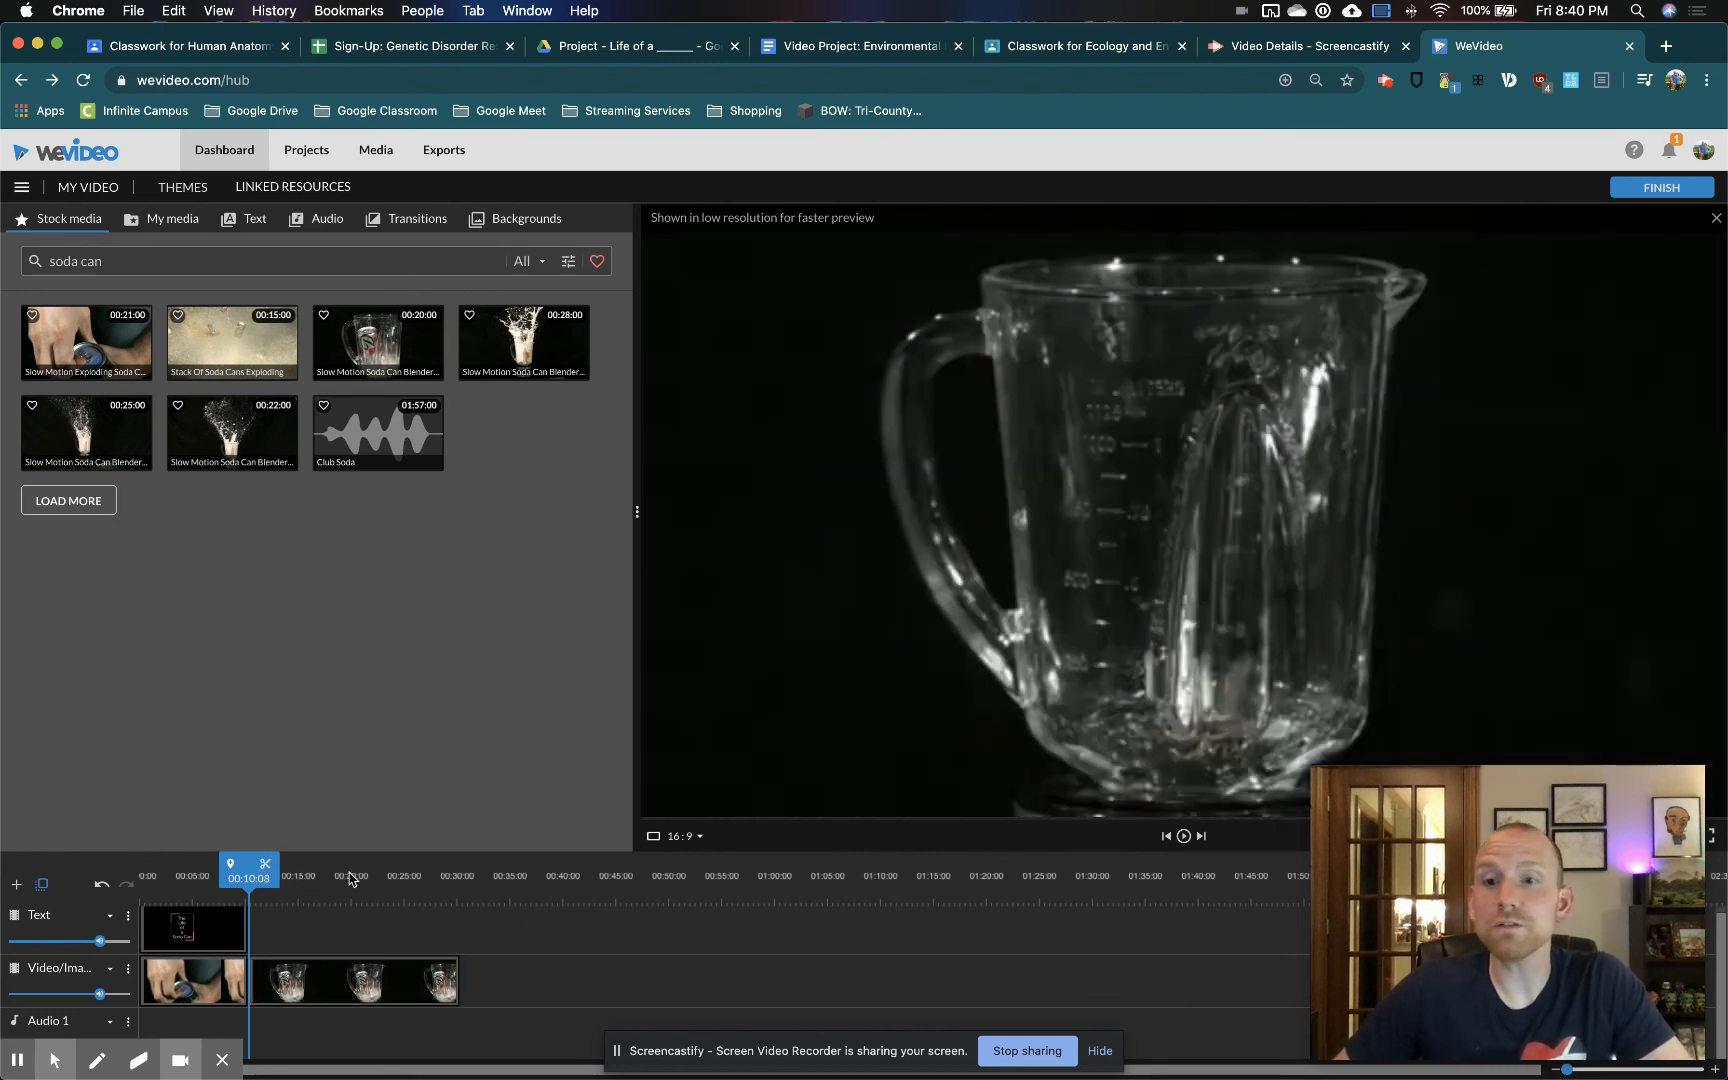
Add the motion text Descriptive right - Lower third to the Text track above the full length of the blender clip
{"action": "left_click", "coordinate": [250, 224]}
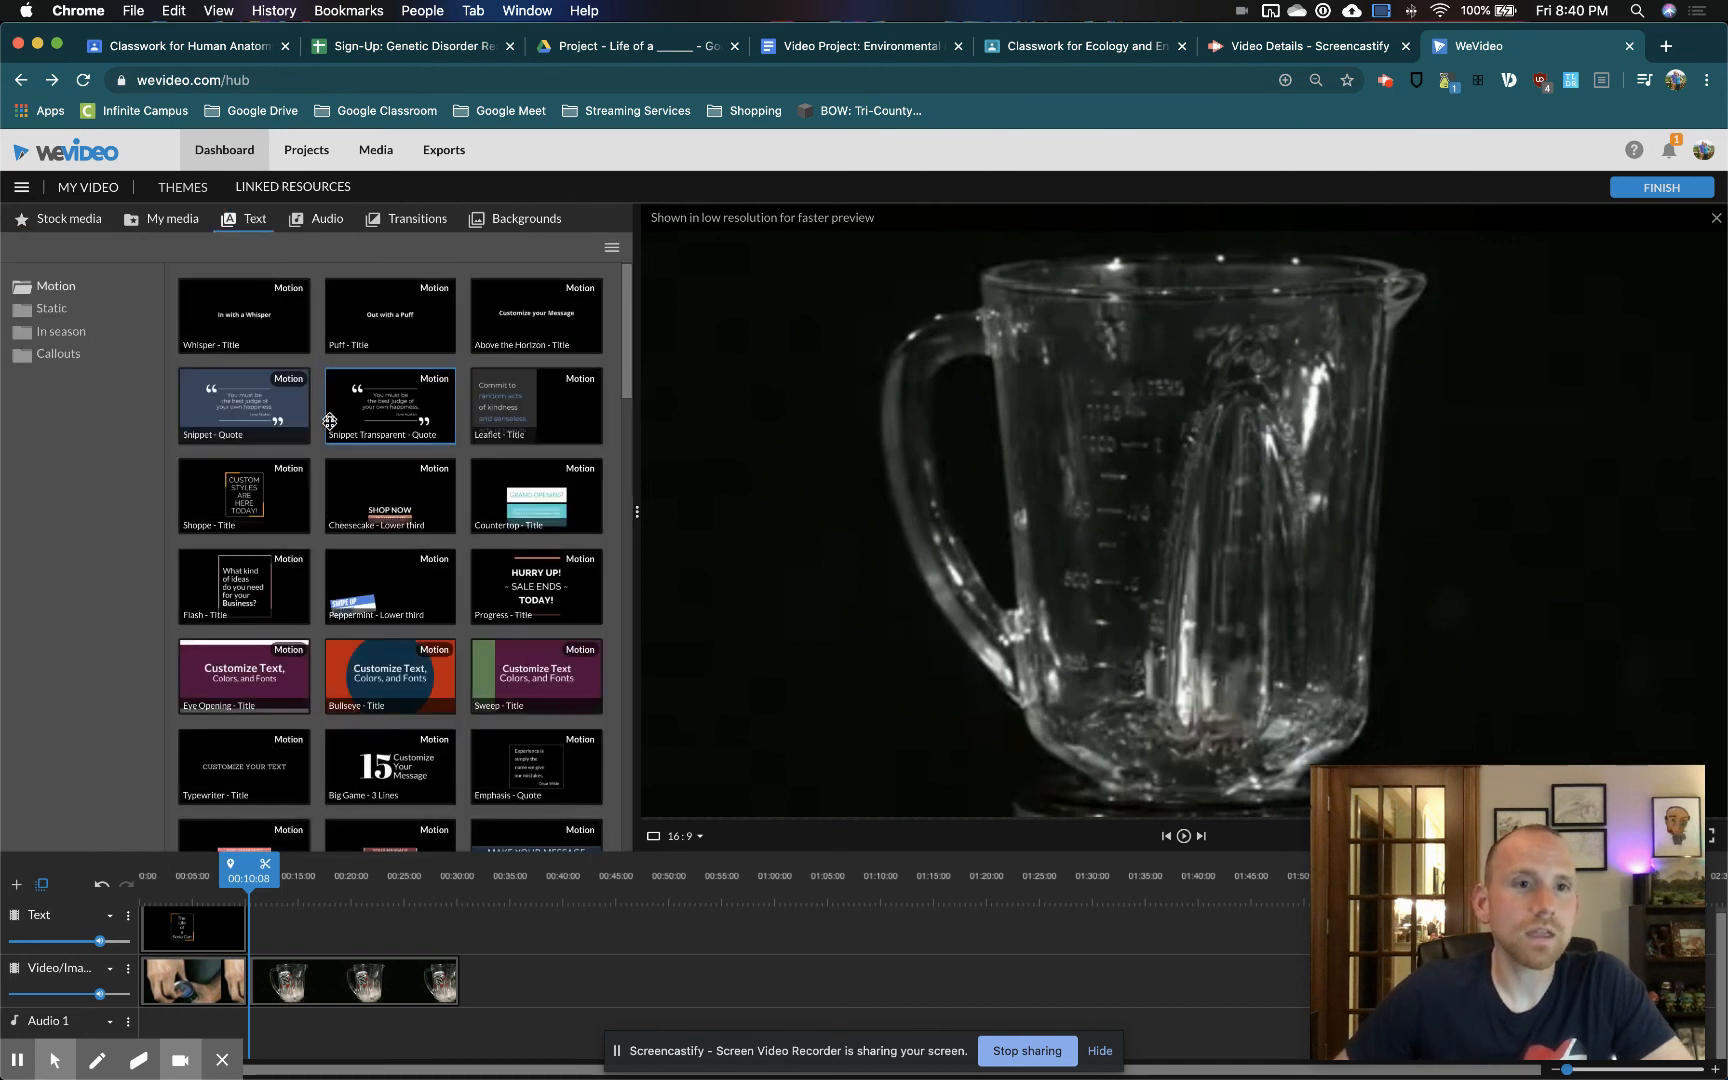
{"action": "scroll", "coordinate": [332, 430], "scroll_direction": "down", "scroll_amount": 6}
{"action": "scroll", "coordinate": [337, 474], "scroll_direction": "down", "scroll_amount": 3}
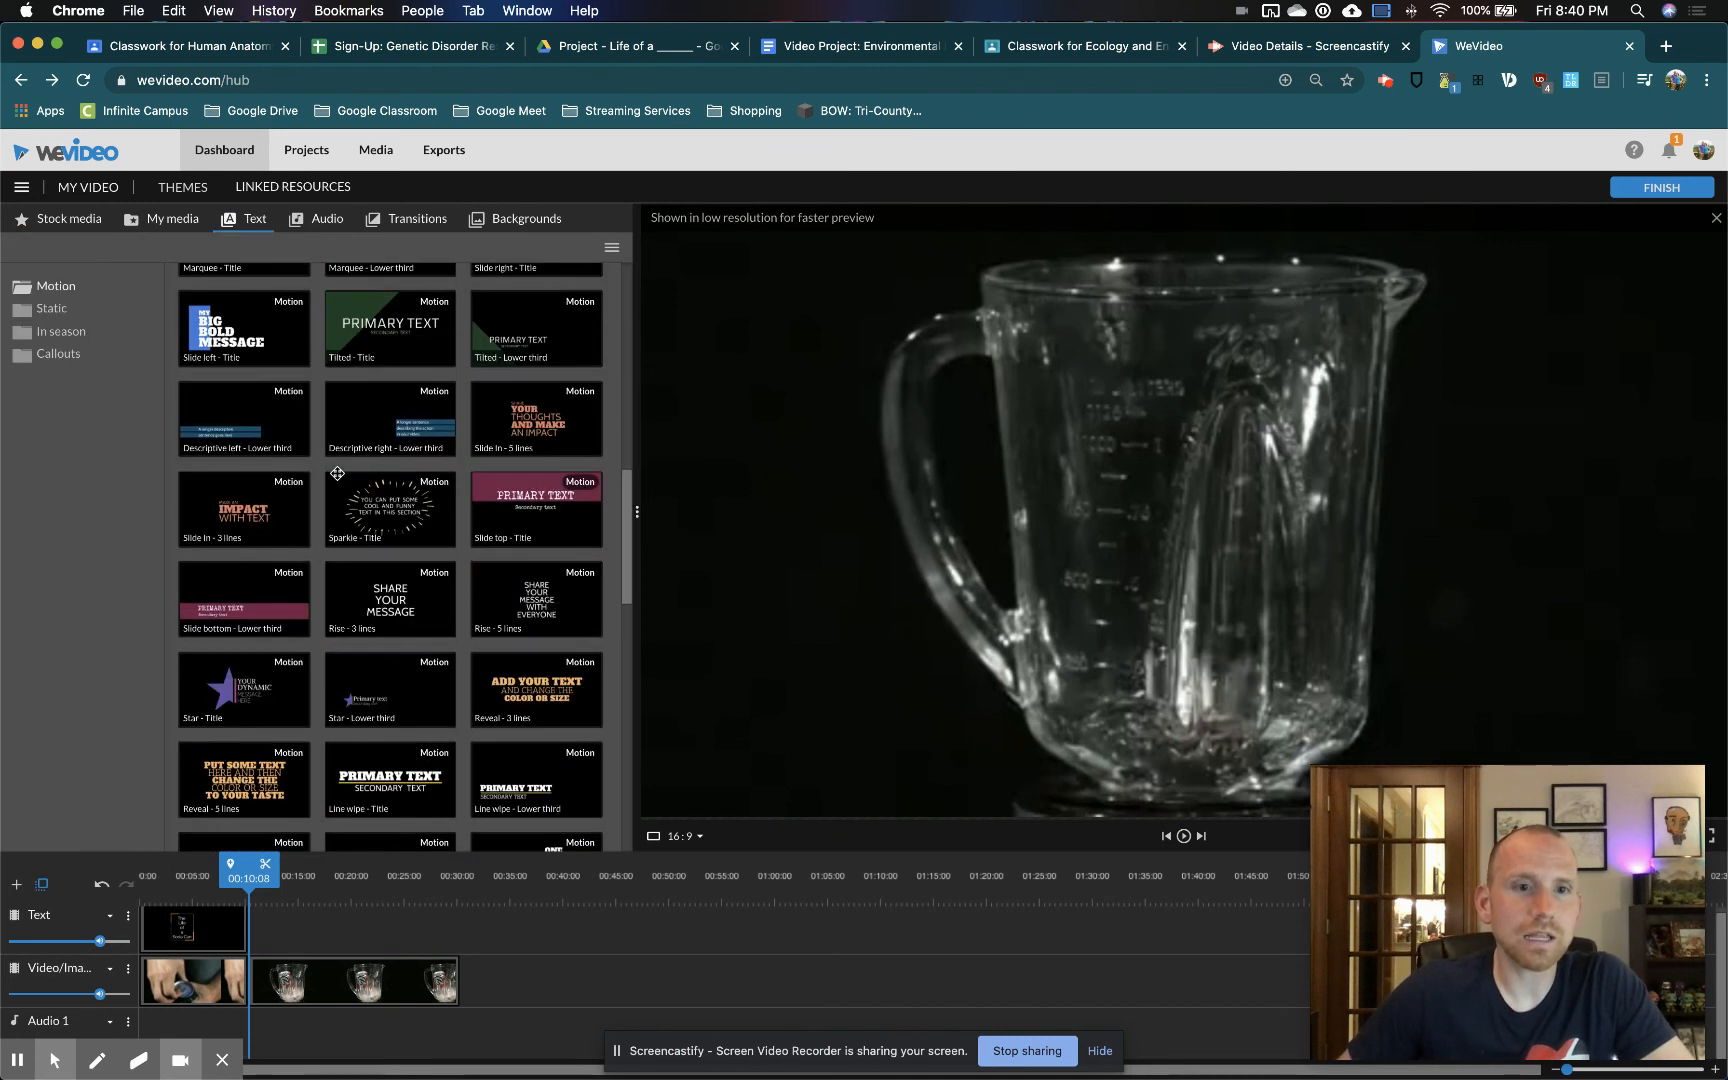
{"action": "left_click_drag", "start_coordinate": [378, 422], "coordinate": [455, 982]}
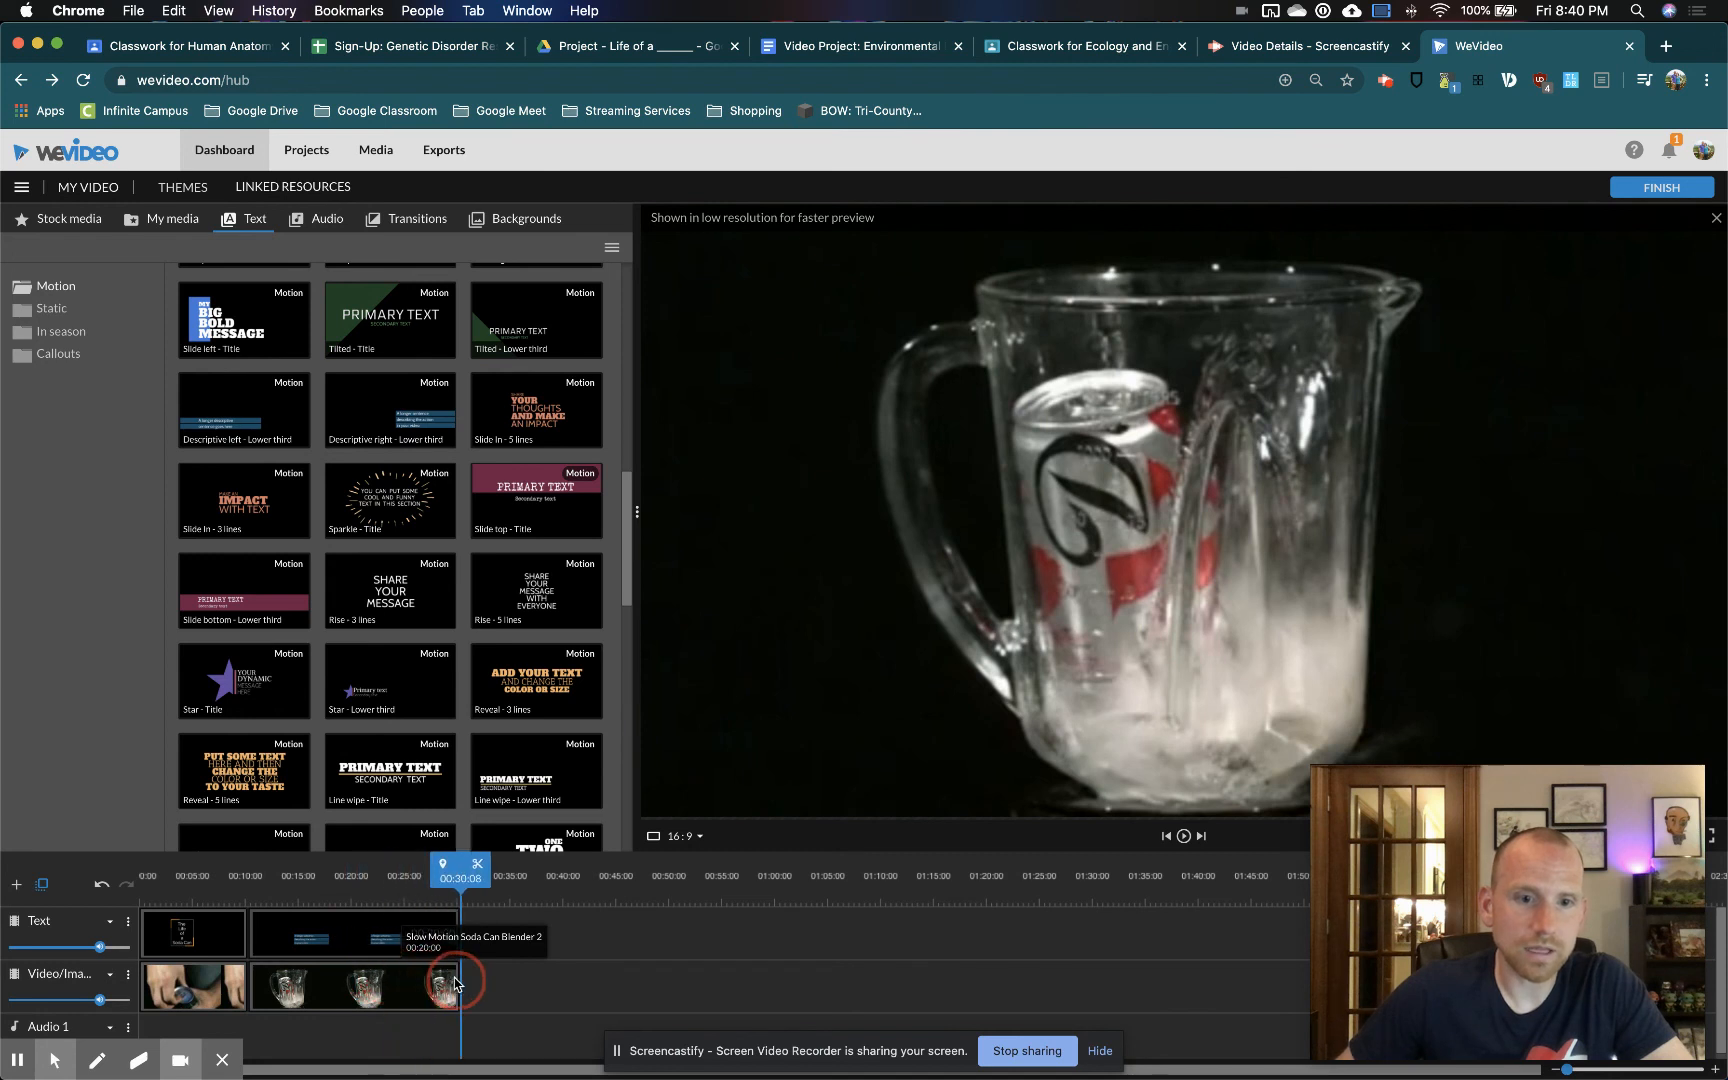
Set the first line of the blender clip's lower-third text to "In order to make aluminum,"
{"action": "double_click", "coordinate": [350, 940]}
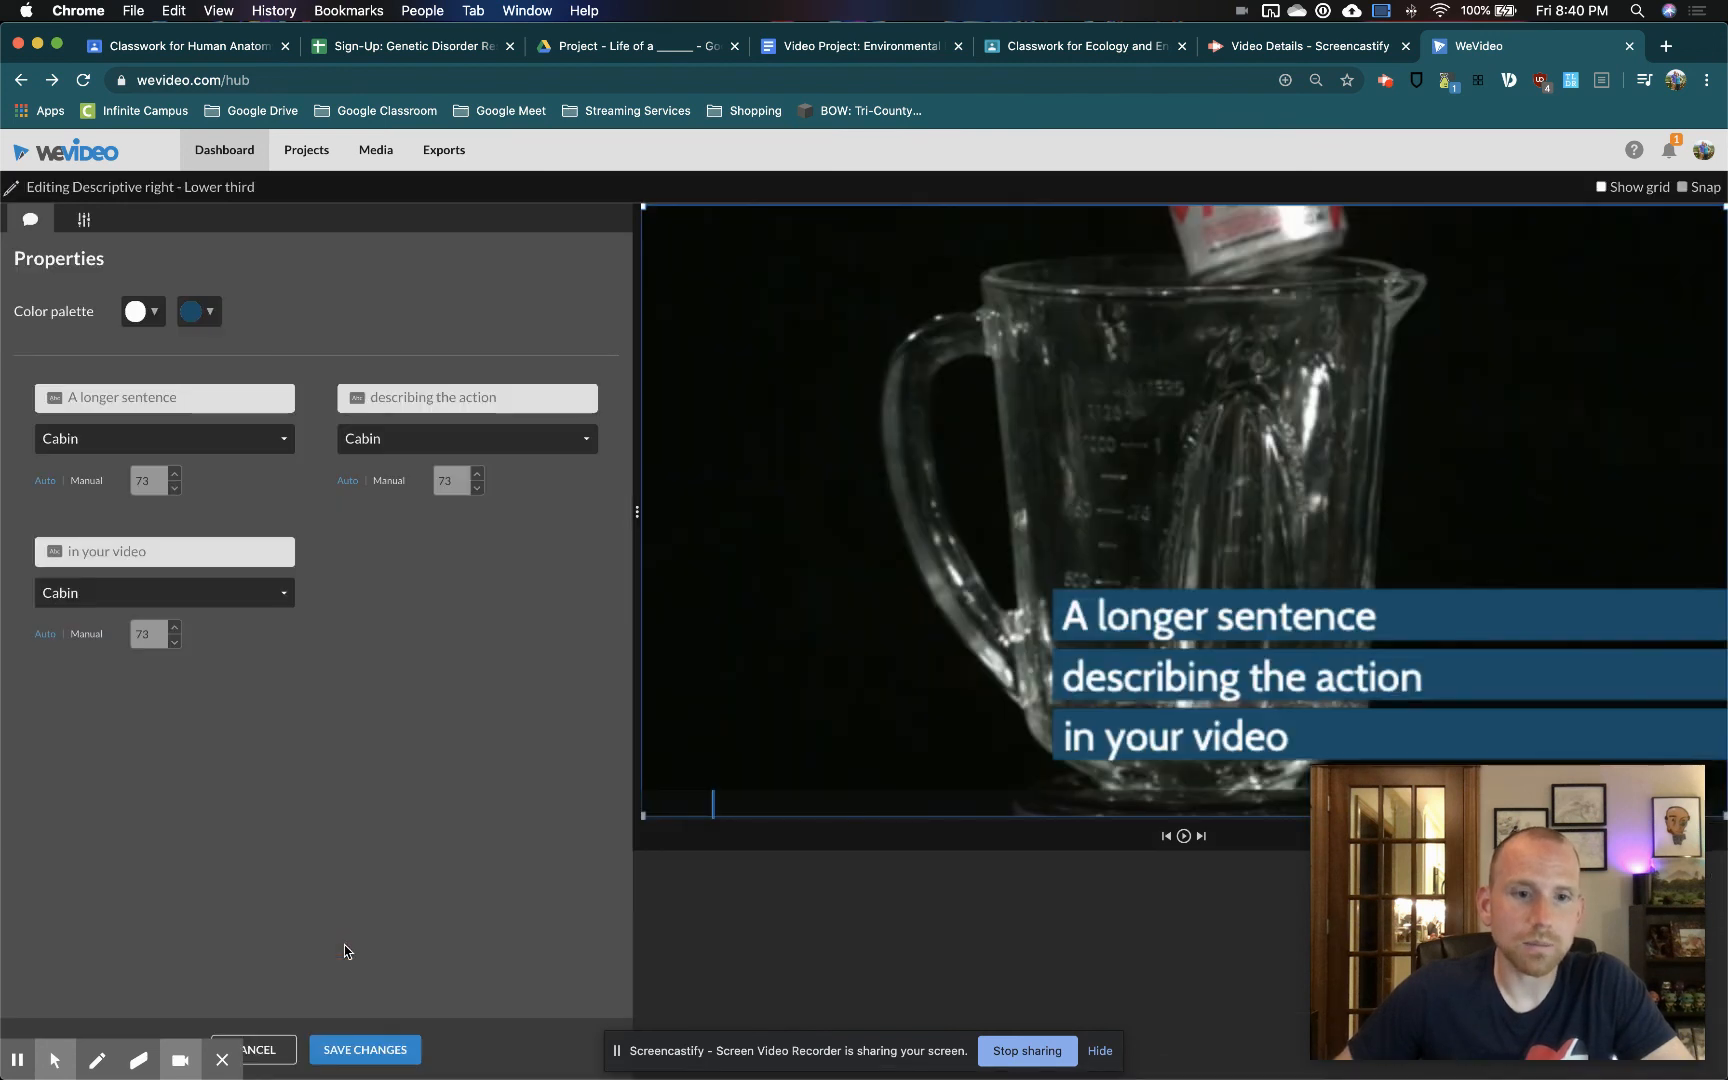
{"action": "left_click", "coordinate": [204, 401]}
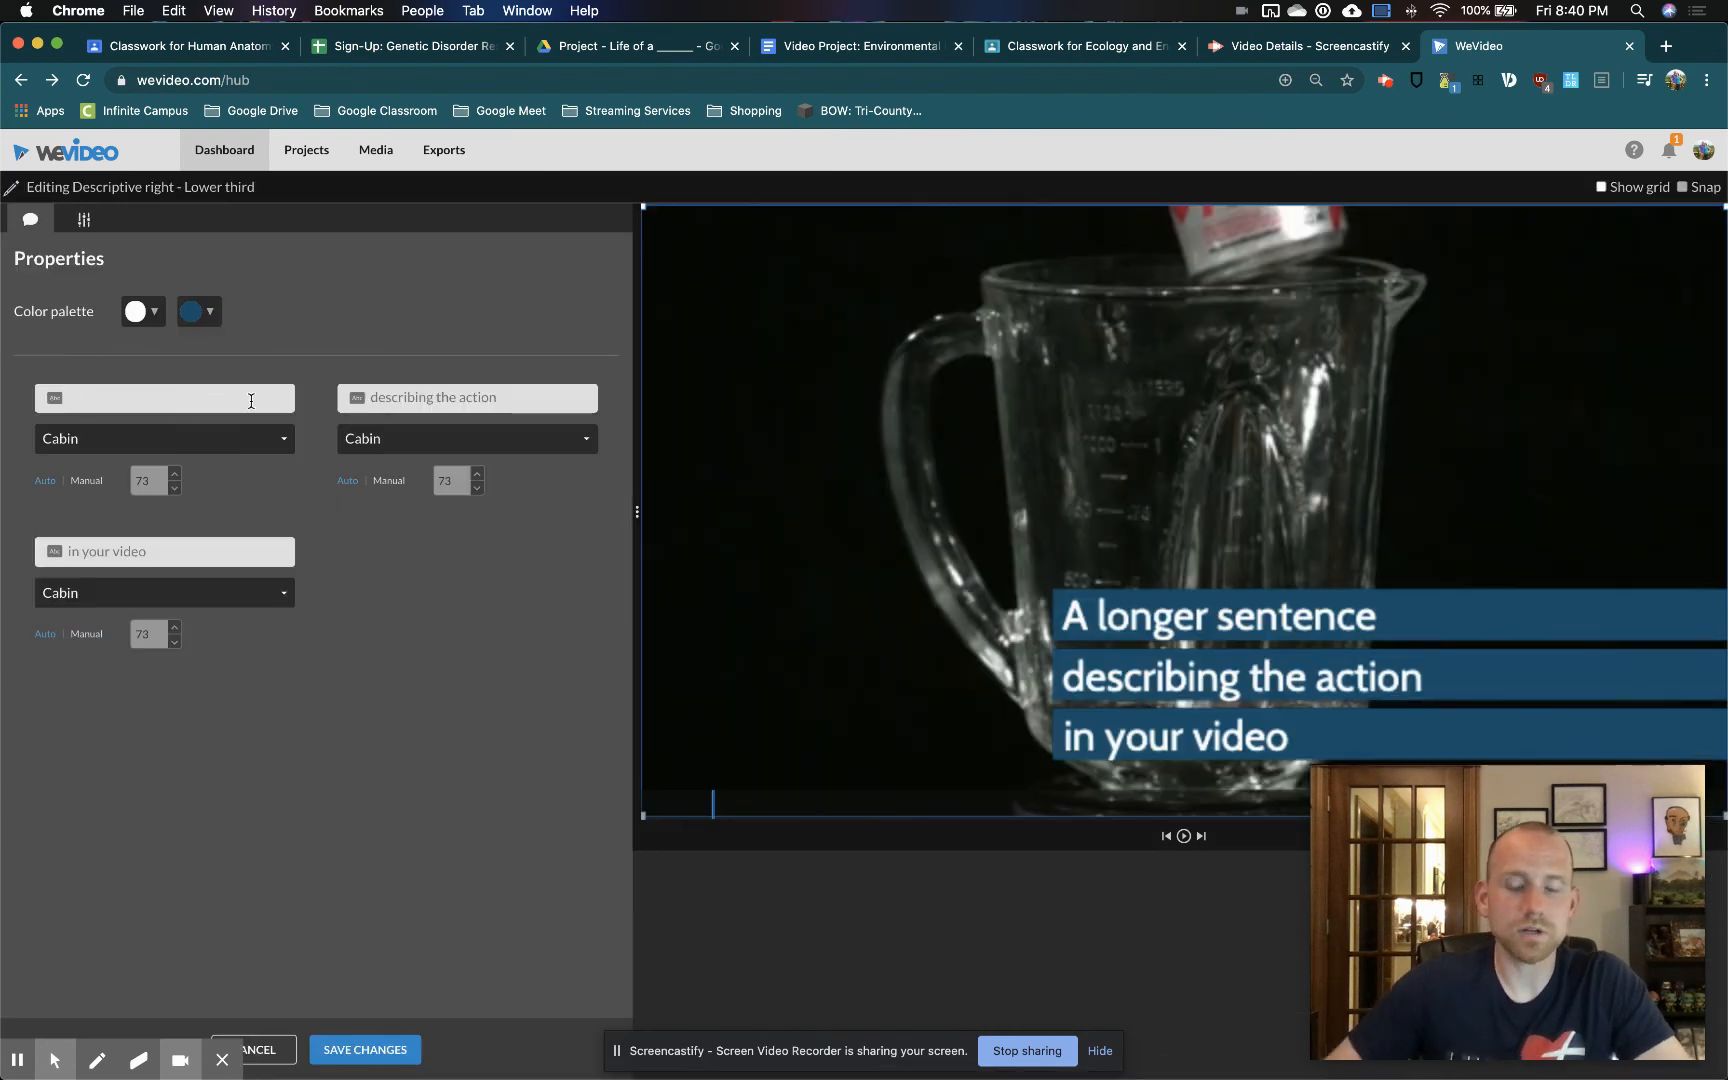
{"action": "type", "text": "In orde"}
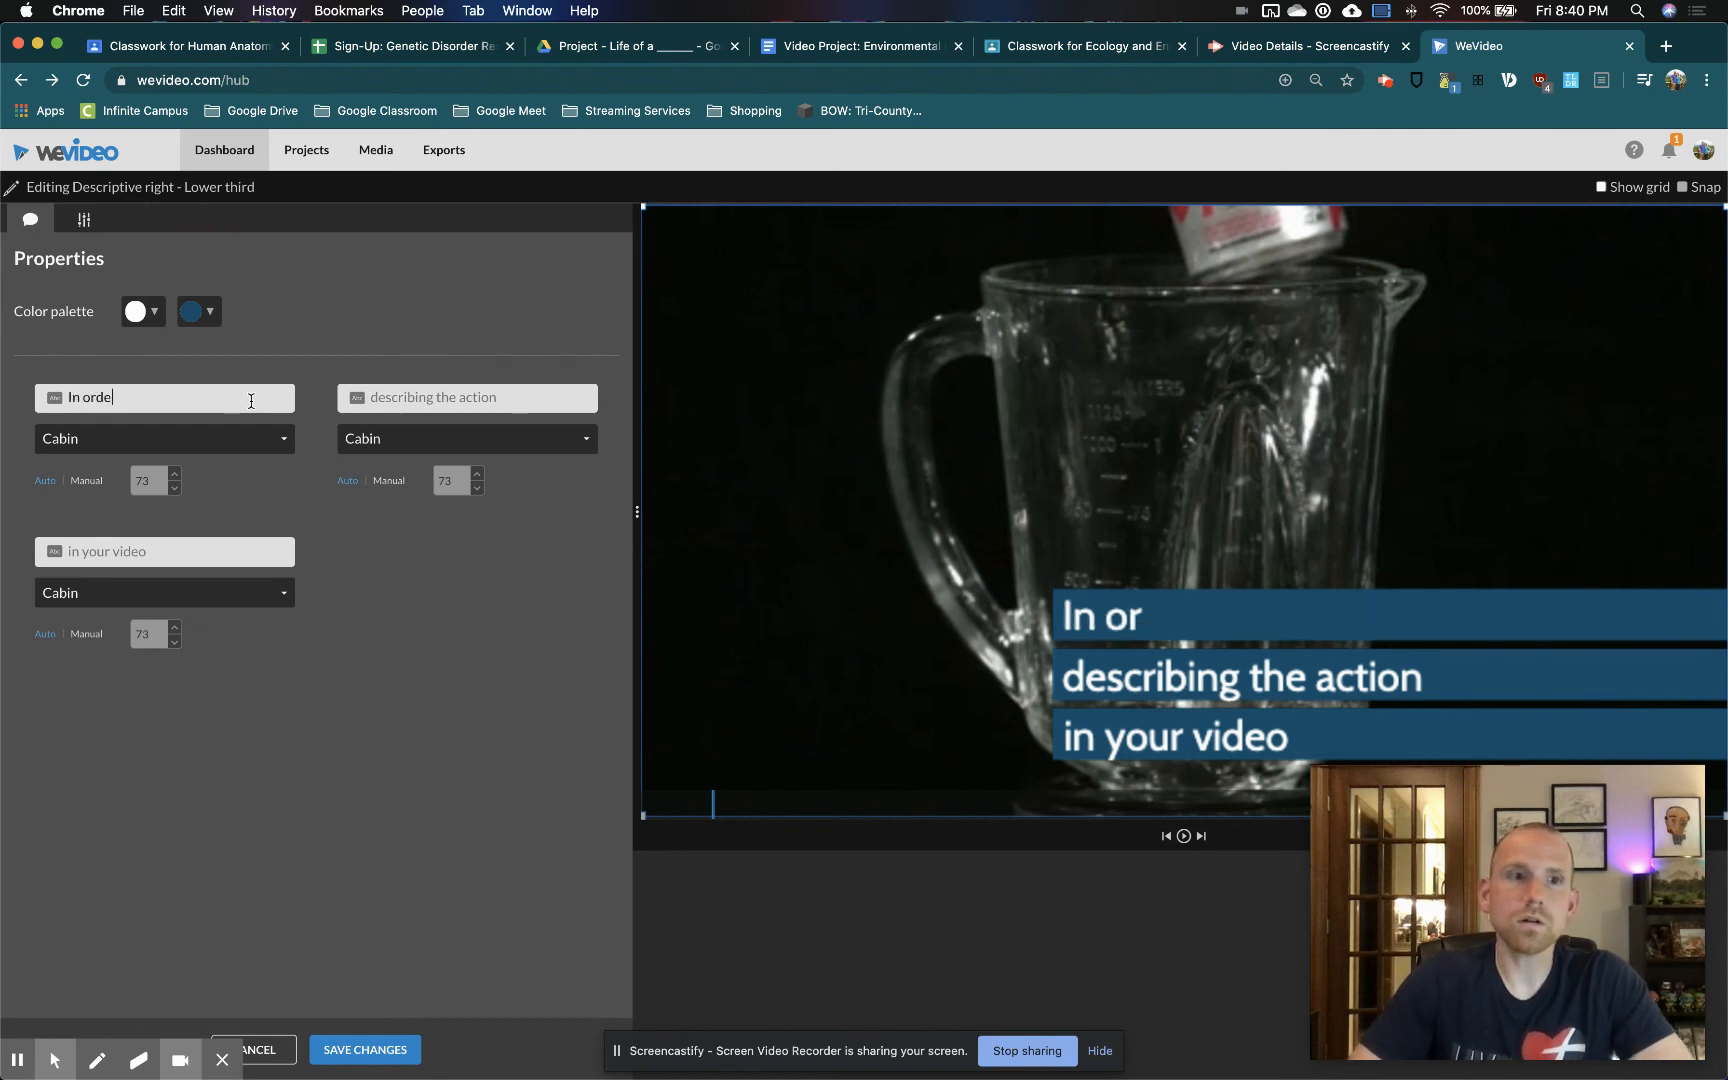
{"action": "key", "text": "BackSpace"}
{"action": "key", "text": "BackSpace"}
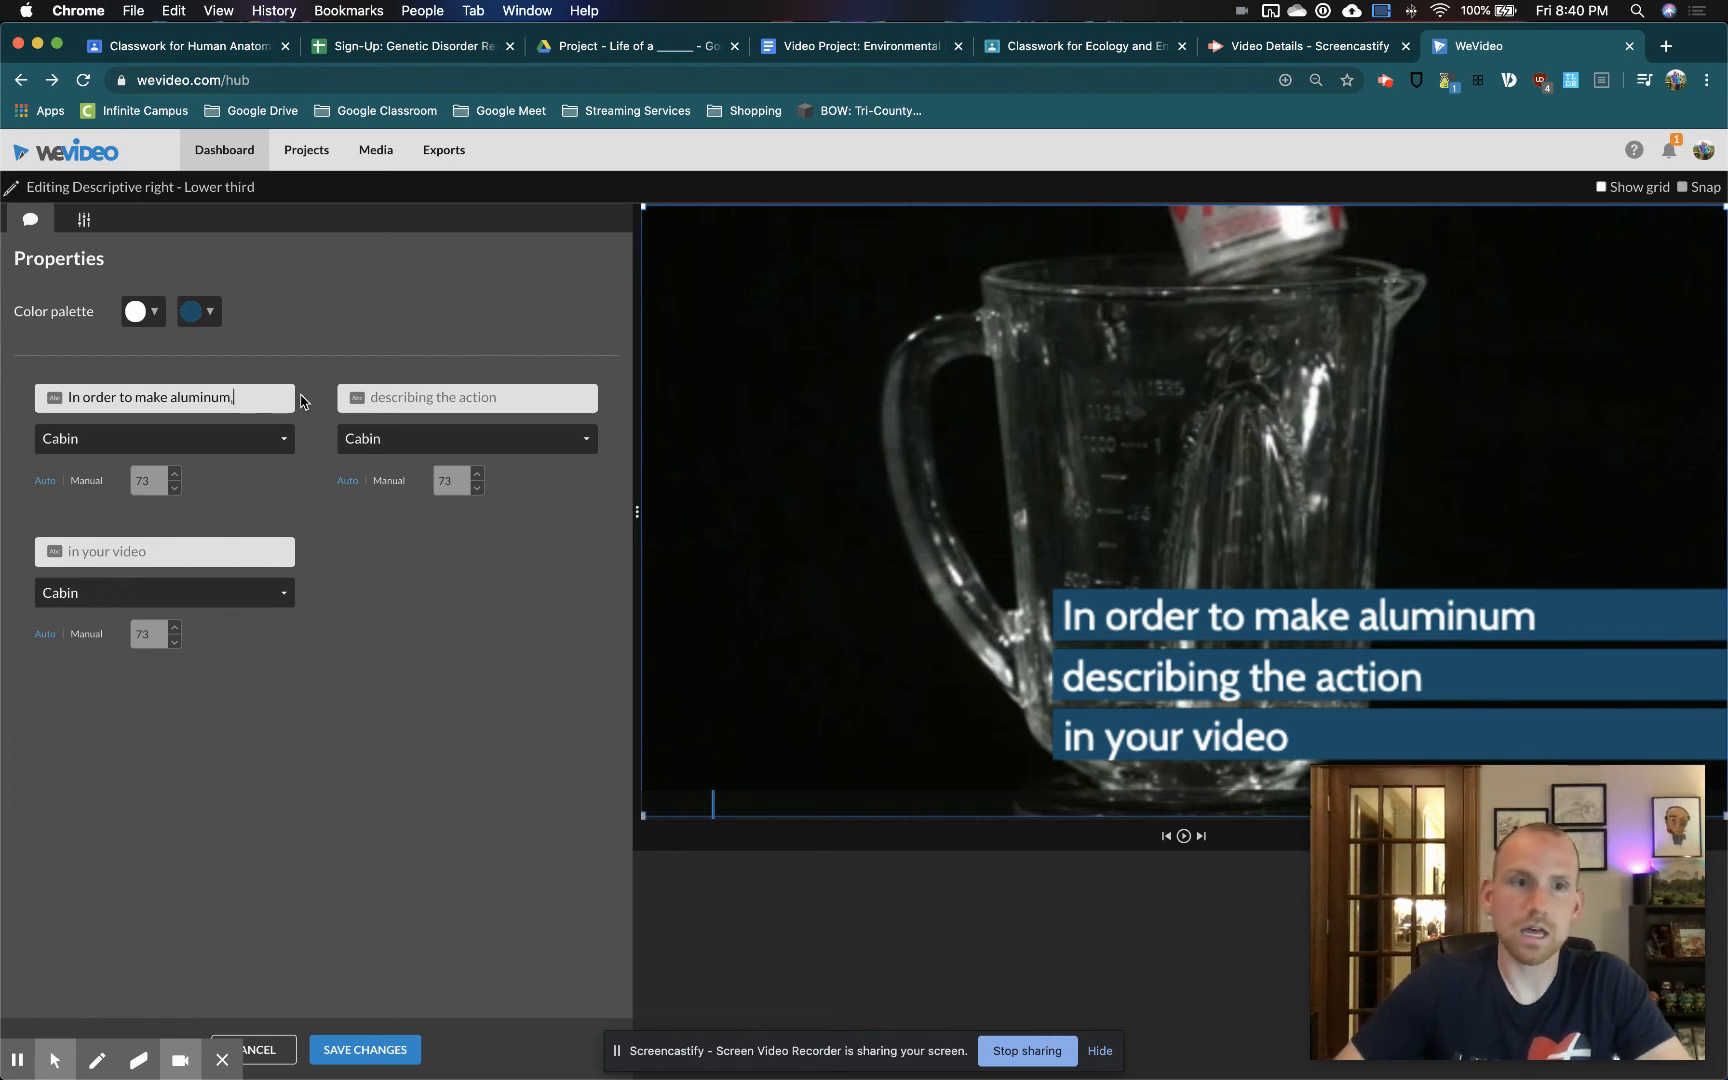
Set the lower third's second line to "you first need to mine a material" and its third line to "called bauxite ore."
{"action": "left_click", "coordinate": [508, 397]}
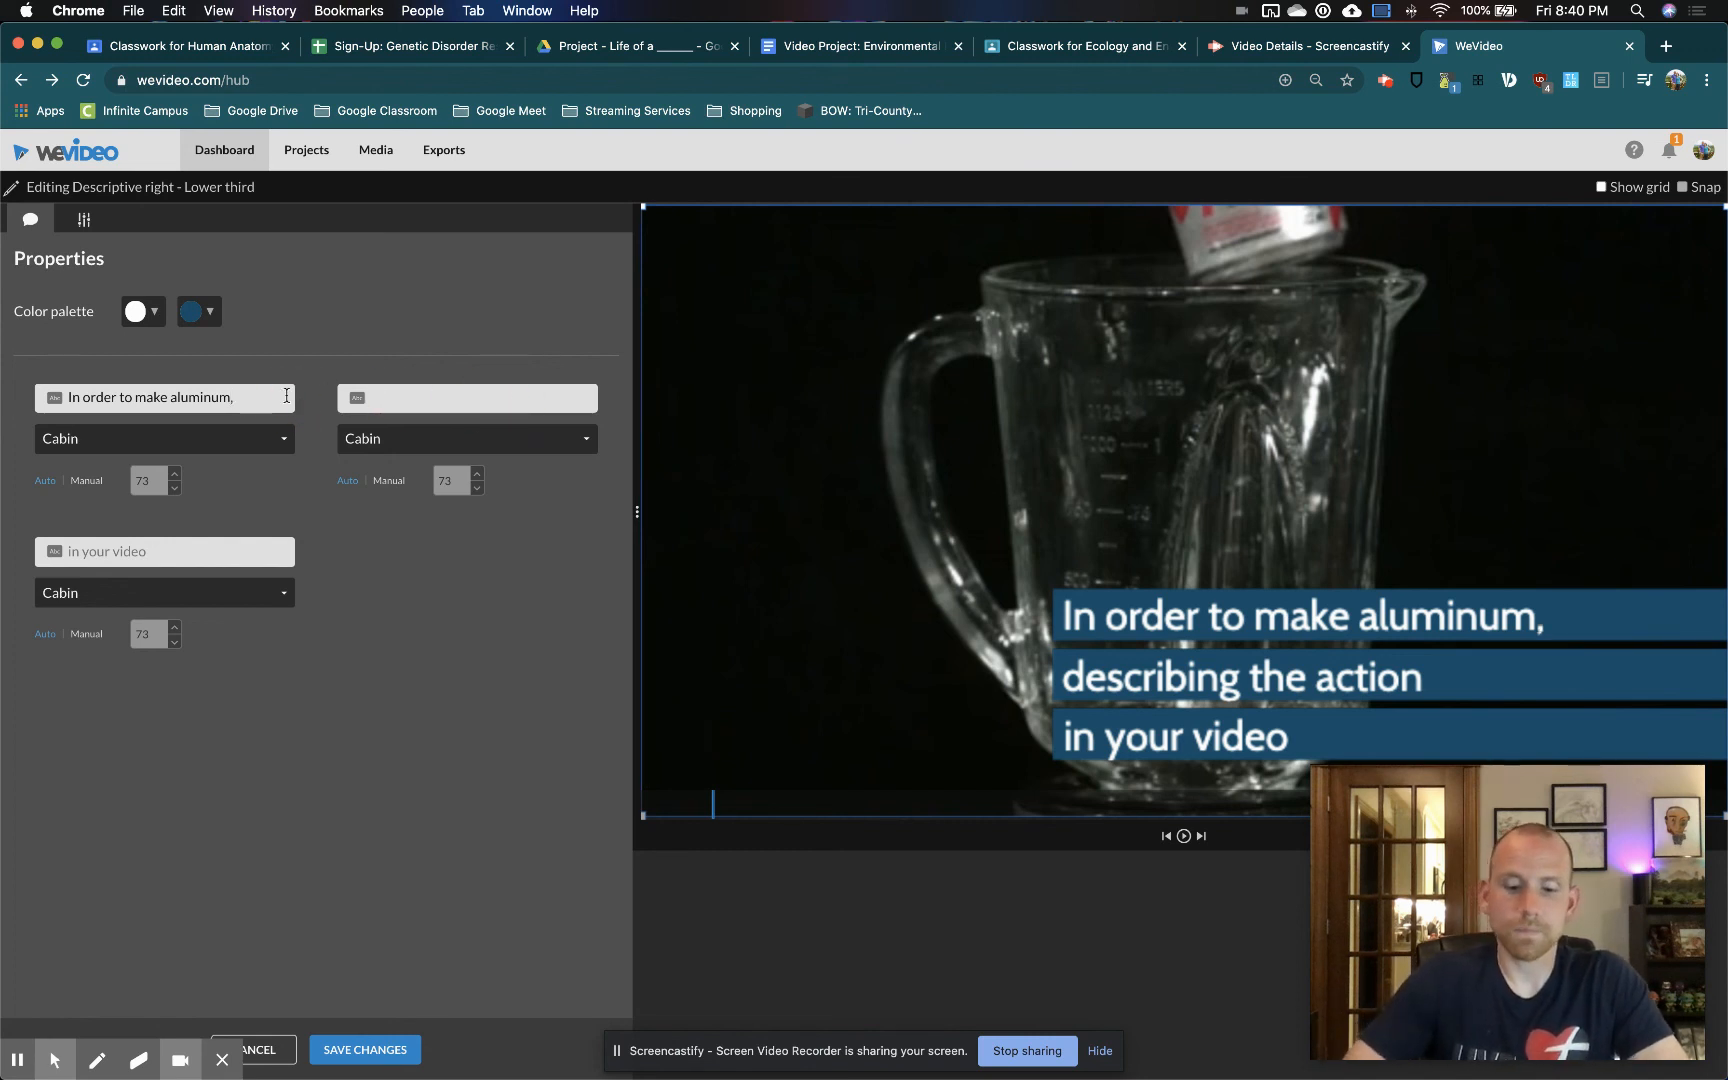
{"action": "type", "text": "you first need to mine a materaial"}
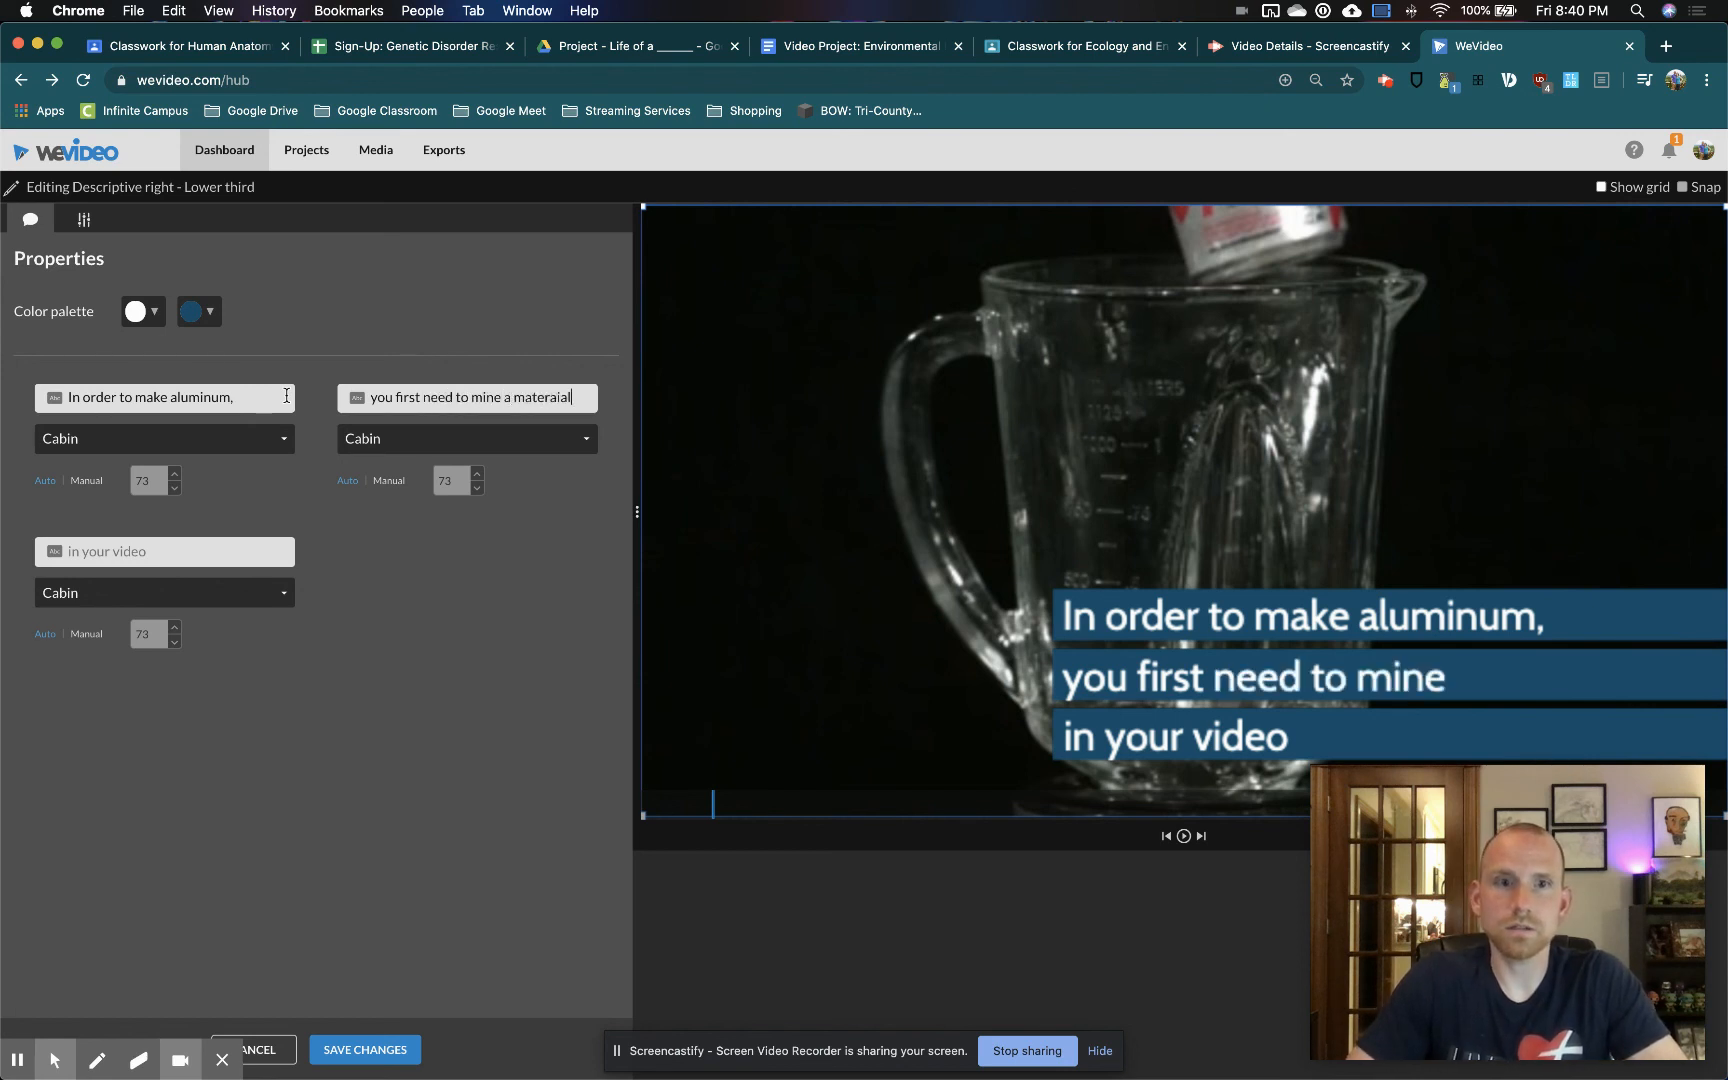
{"action": "key", "text": "BackSpace"}
{"action": "key", "text": "BackSpace"}
{"action": "key", "text": "BackSpace"}
{"action": "key", "text": "BackSpace"}
{"action": "type", "text": "ial"}
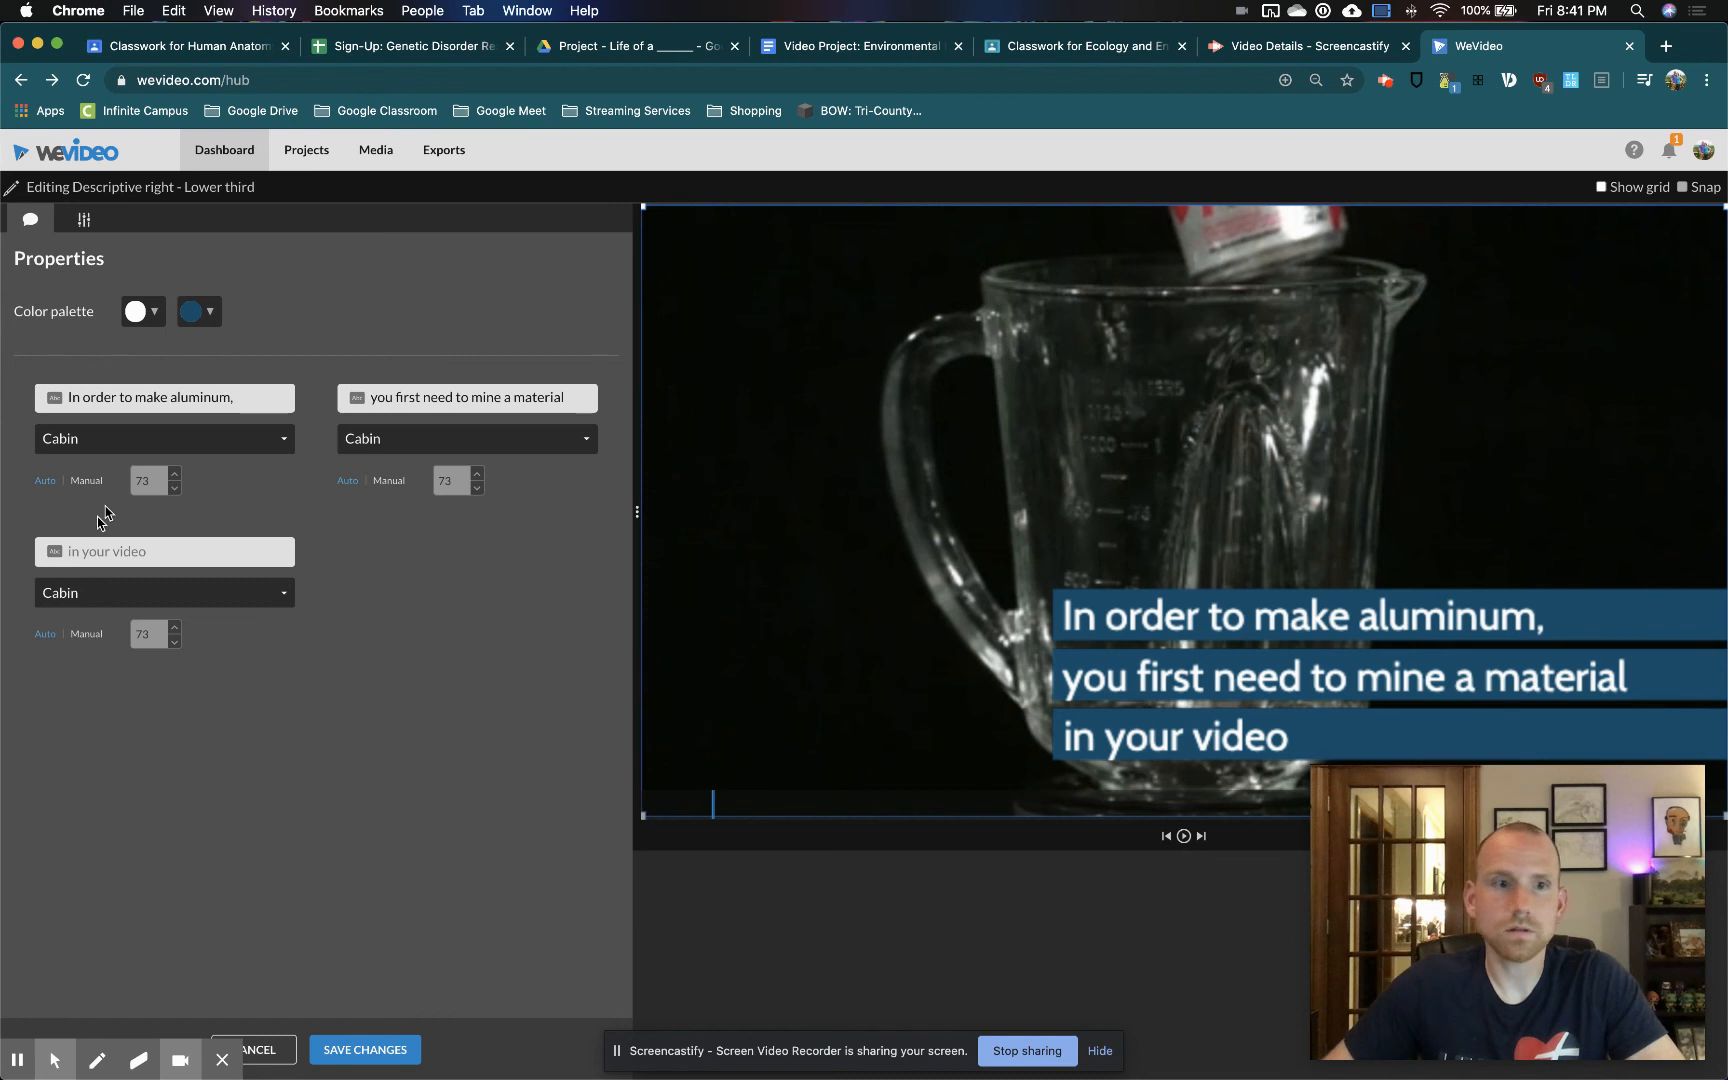
{"action": "left_click", "coordinate": [157, 551]}
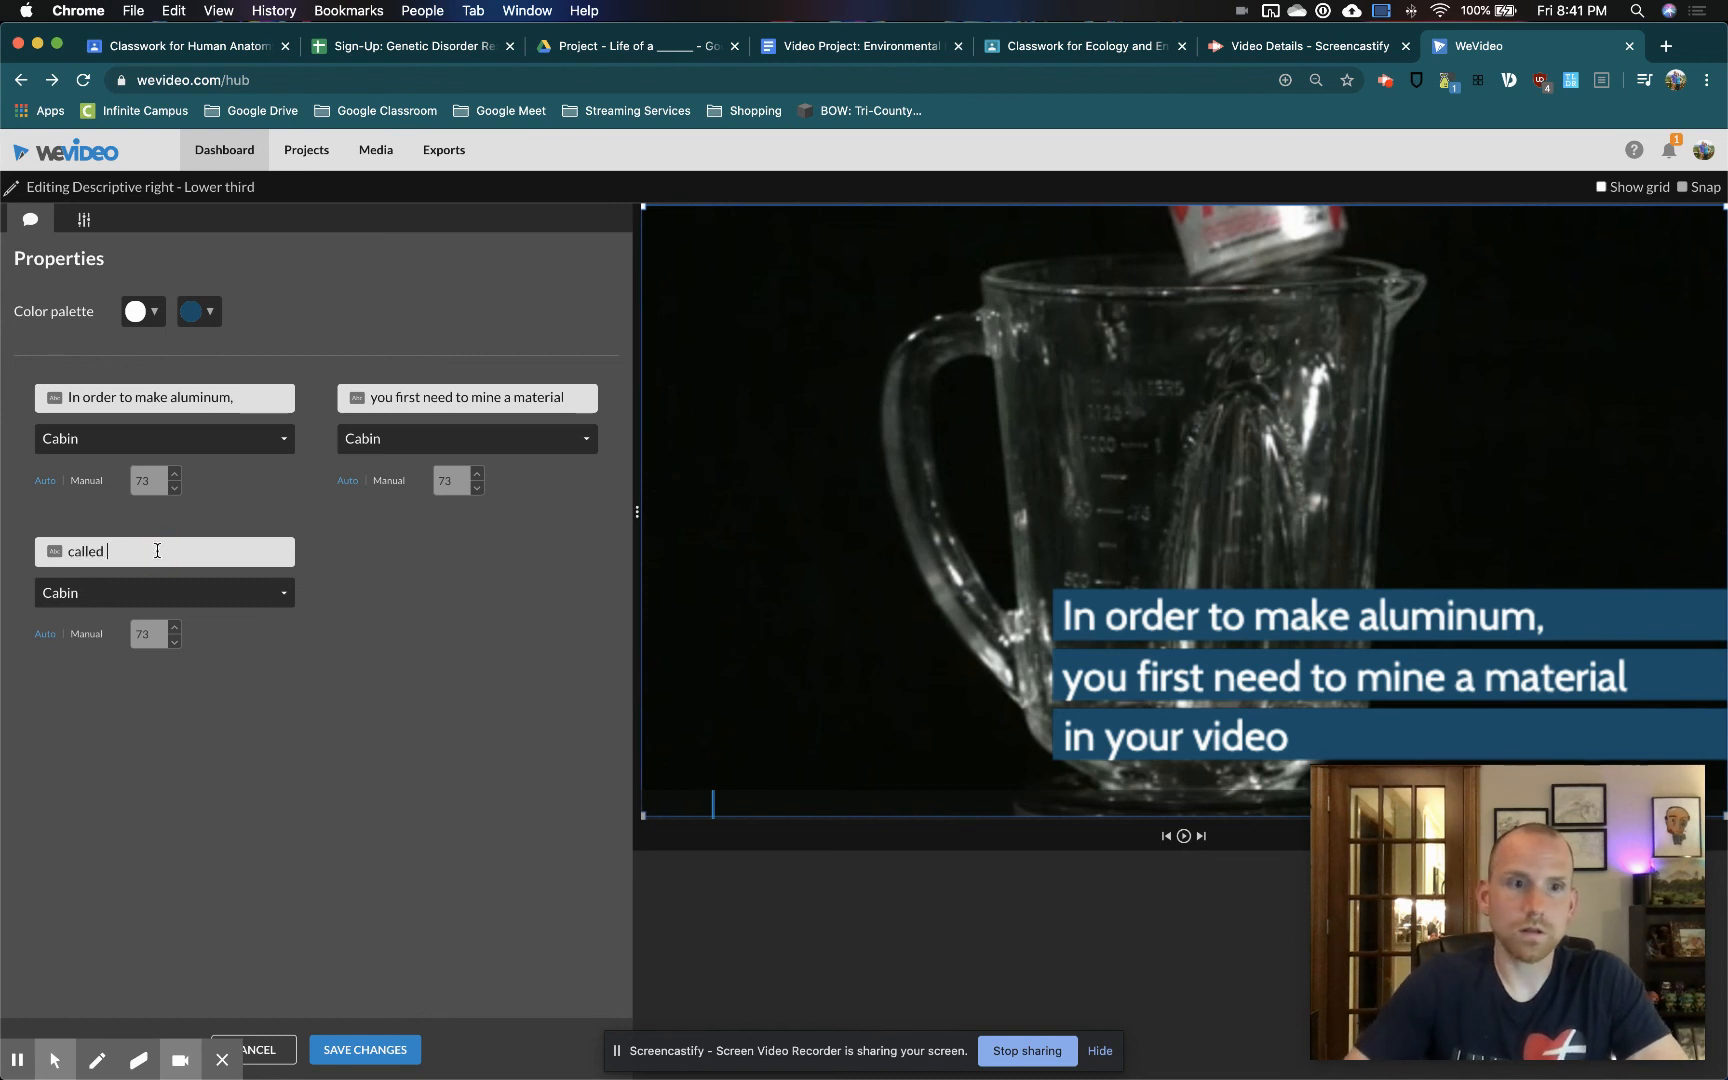
{"action": "type", "text": "called bauxi"}
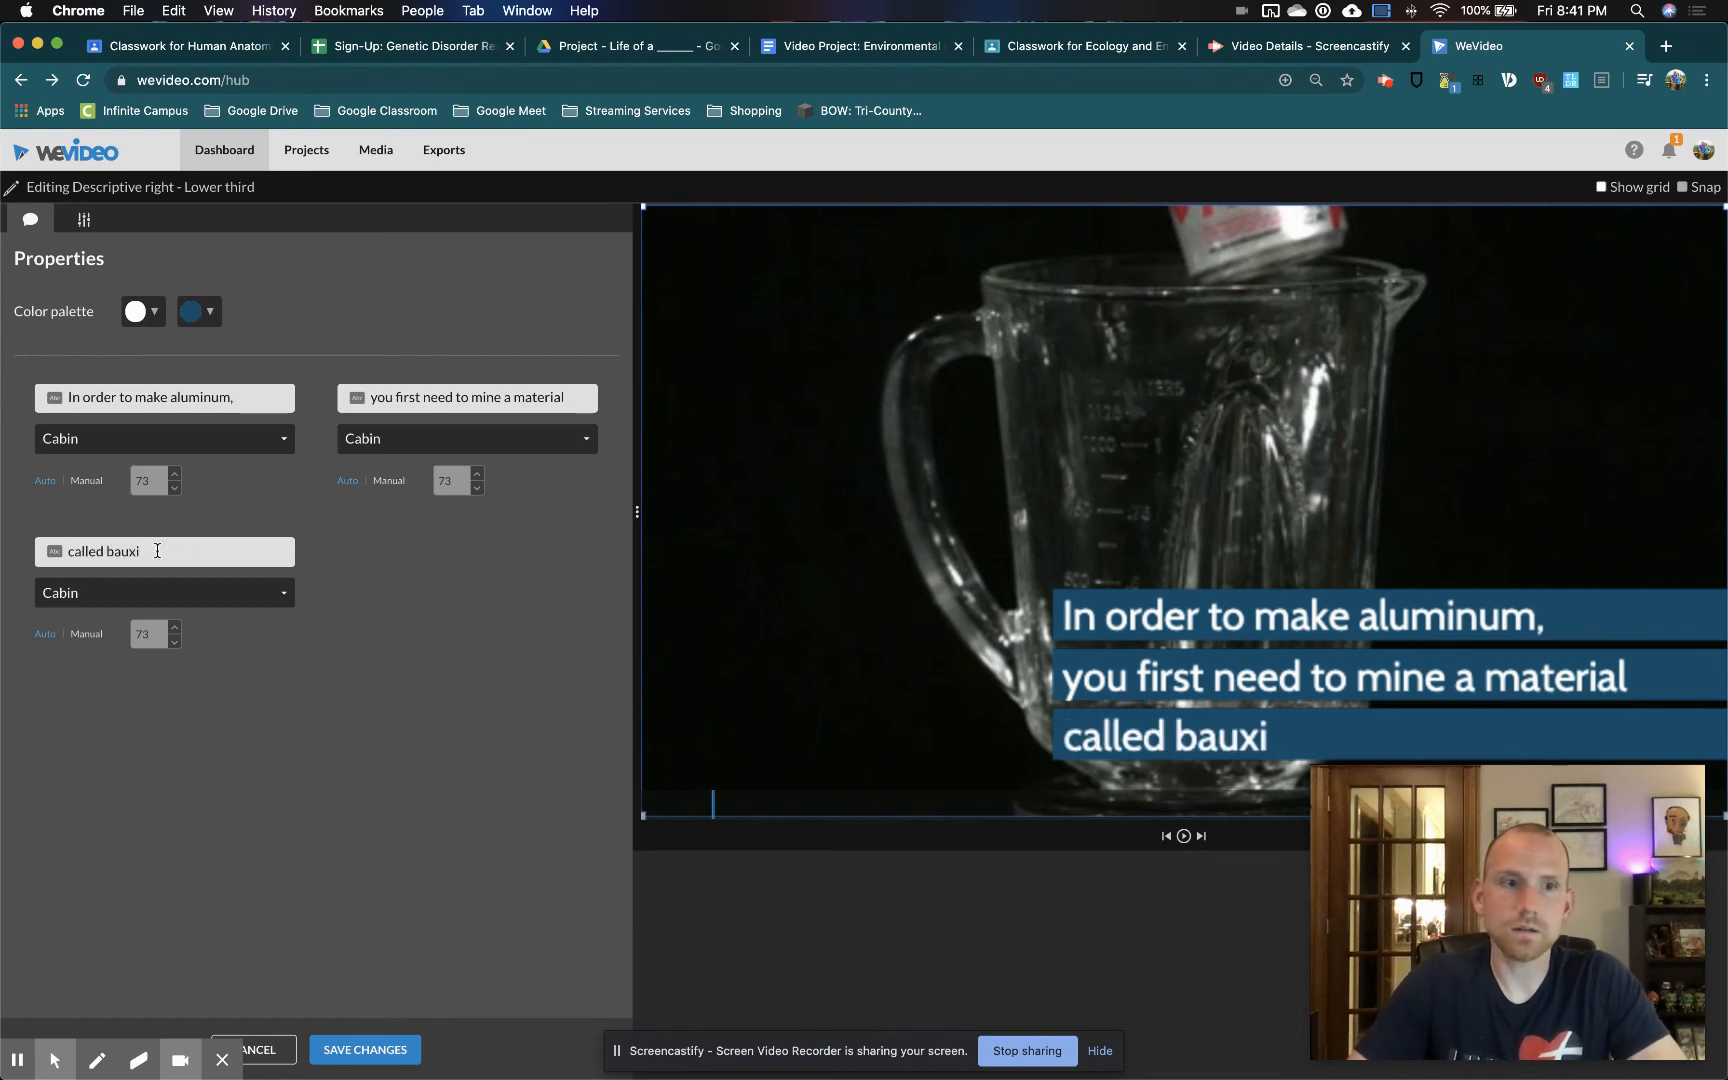
{"action": "type", "text": "te ore."}
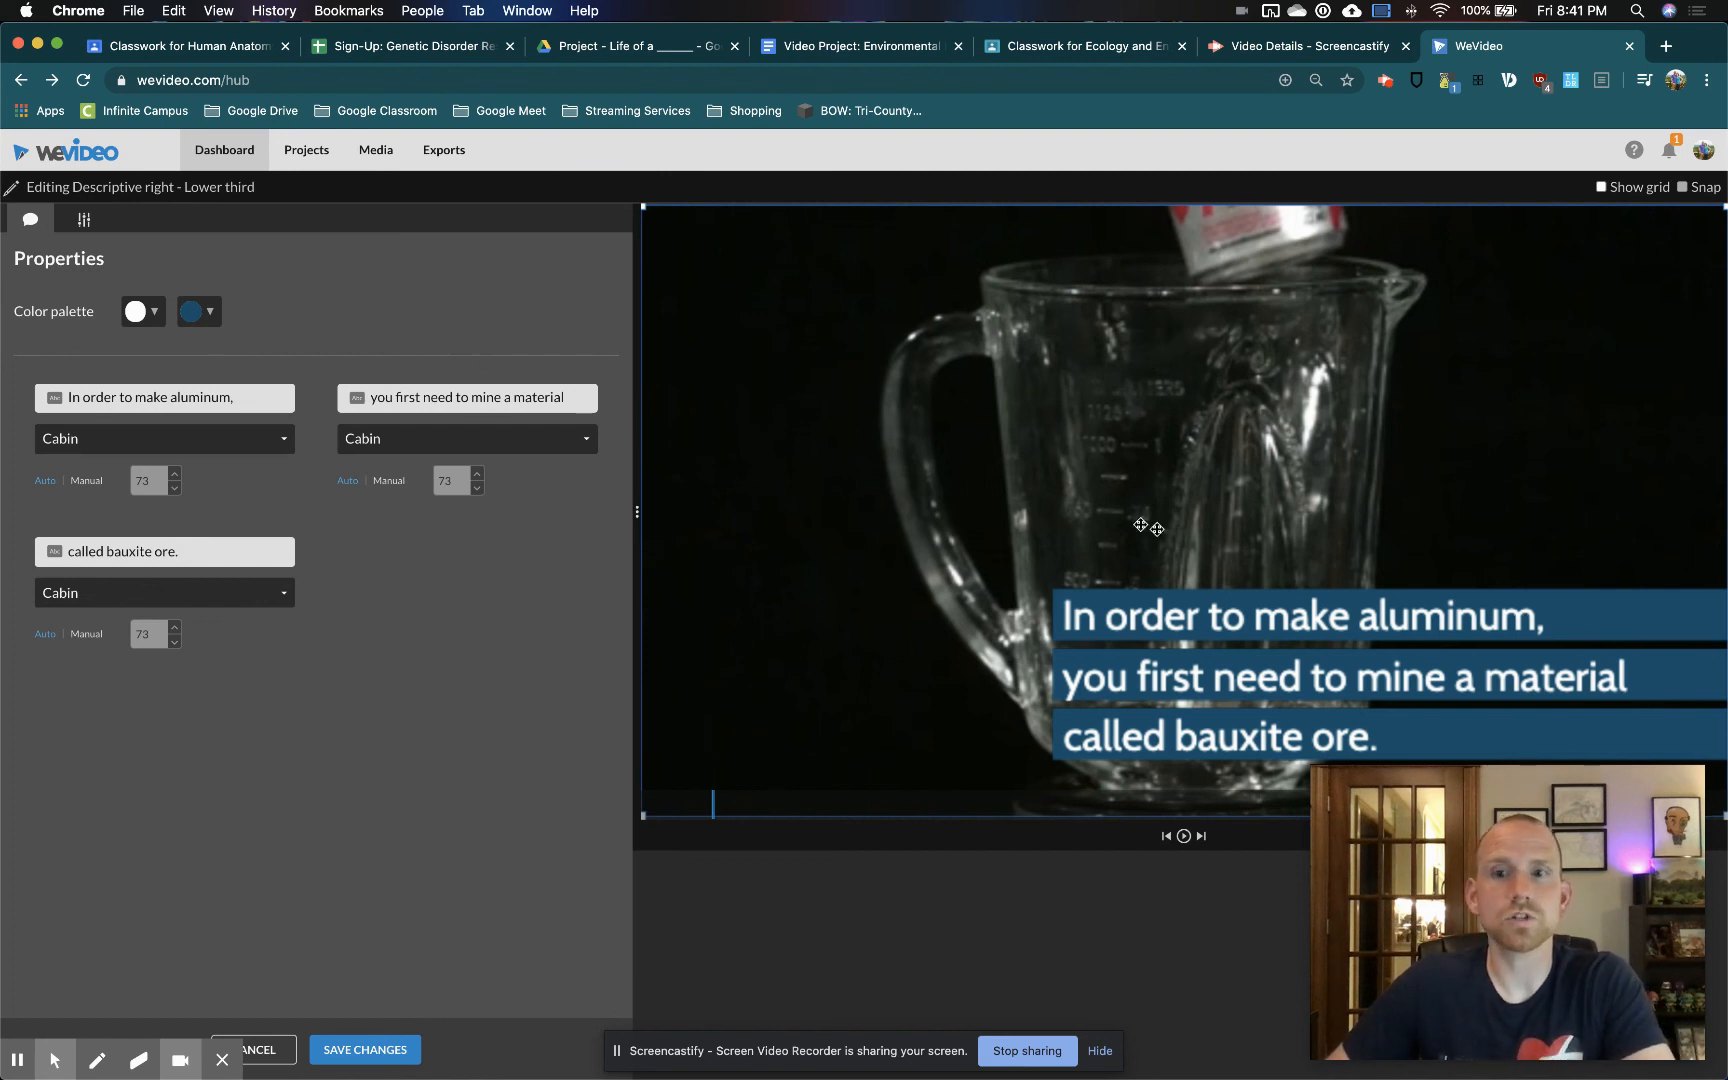
Change the lower third's bar color to black, shrink and move the text into the video frame's lower-left corner, and save the changes
{"action": "left_click", "coordinate": [199, 311]}
{"action": "left_click", "coordinate": [195, 340]}
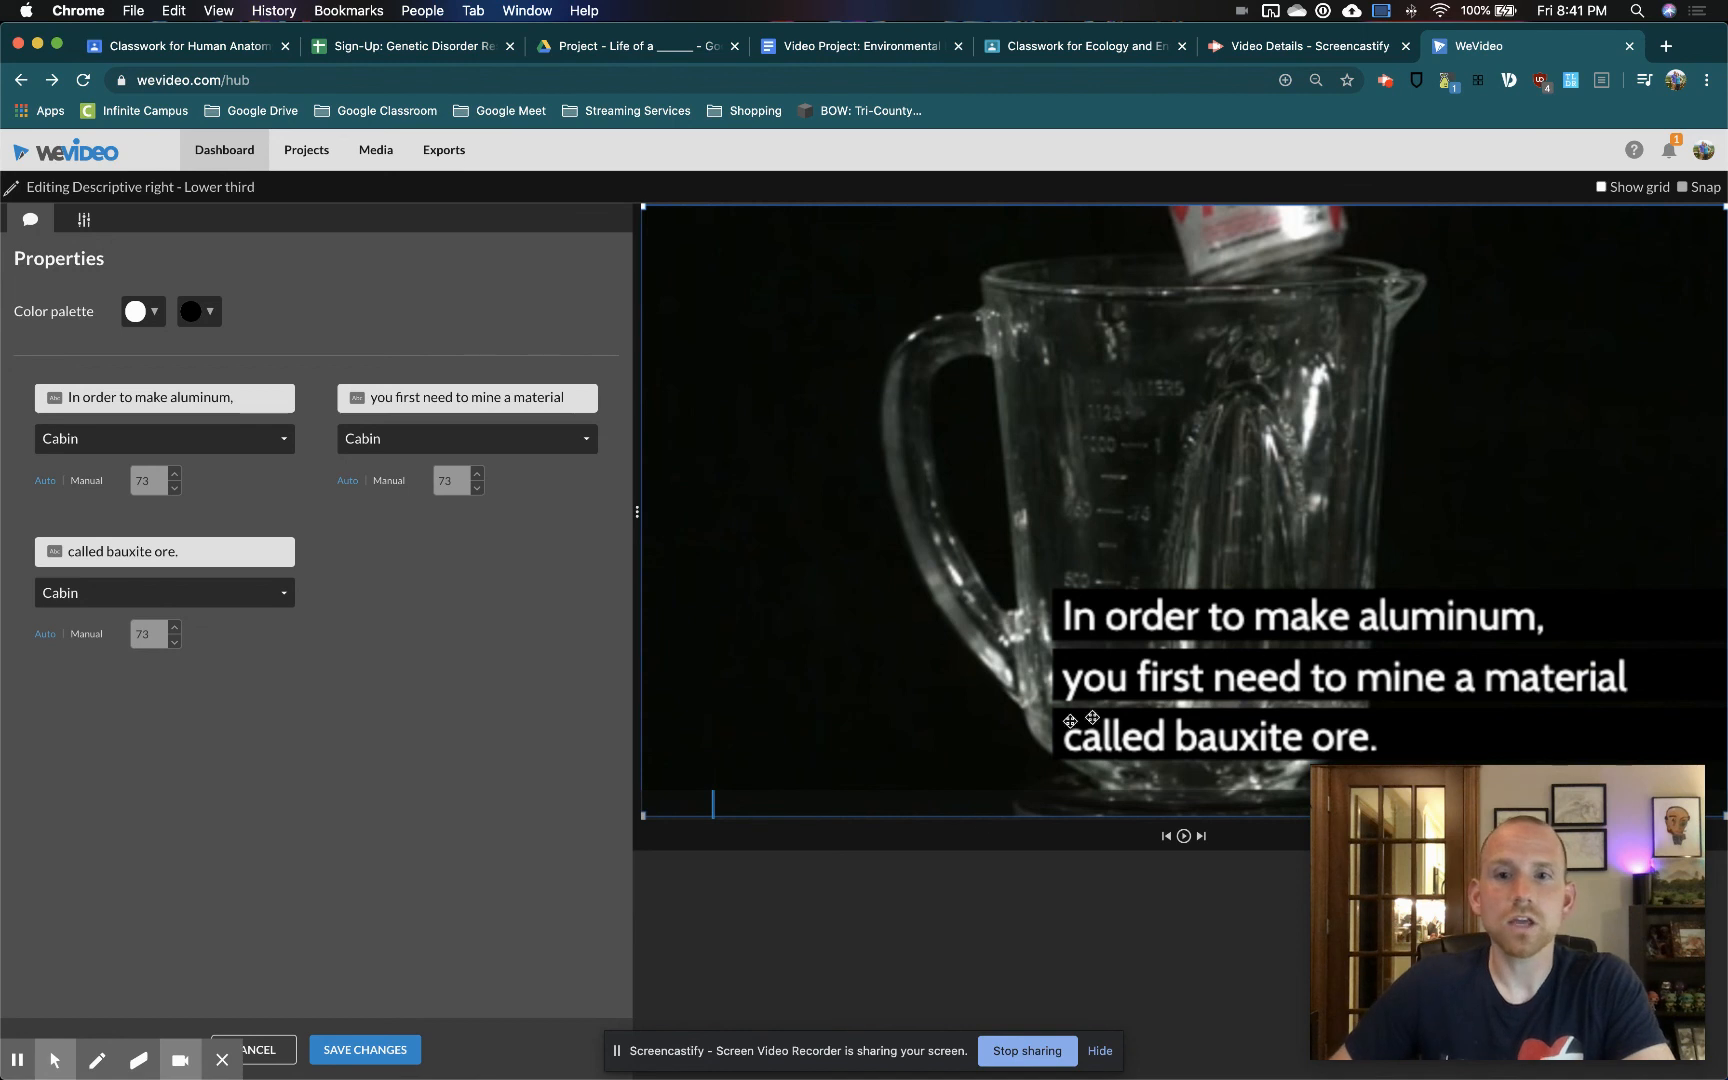
{"action": "left_click_drag", "start_coordinate": [1568, 626], "coordinate": [1160, 659]}
{"action": "left_click_drag", "start_coordinate": [1320, 240], "coordinate": [1202, 307]}
{"action": "left_click", "coordinate": [1139, 402]}
{"action": "left_click_drag", "start_coordinate": [1139, 402], "coordinate": [1120, 440]}
{"action": "left_click", "coordinate": [365, 1050]}
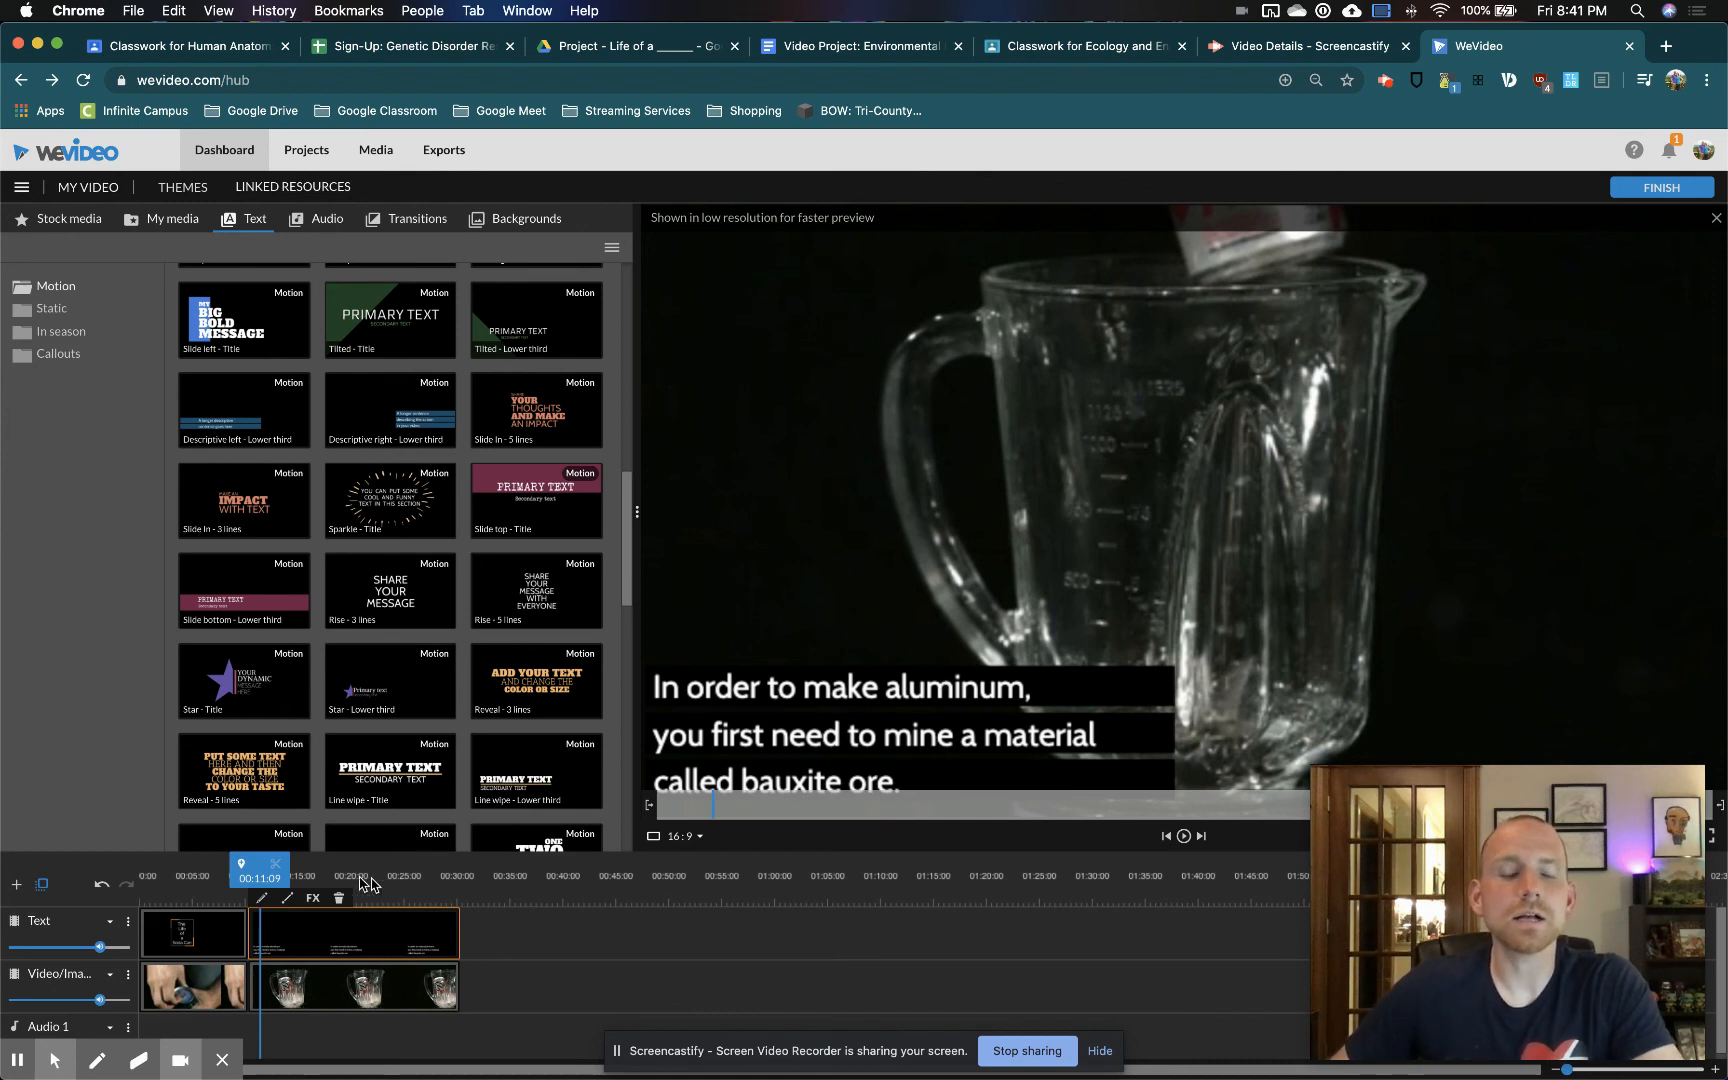
Place a copy of the aluminum caption on the Text track directly after the original
{"action": "left_click_drag", "start_coordinate": [250, 865], "coordinate": [211, 876]}
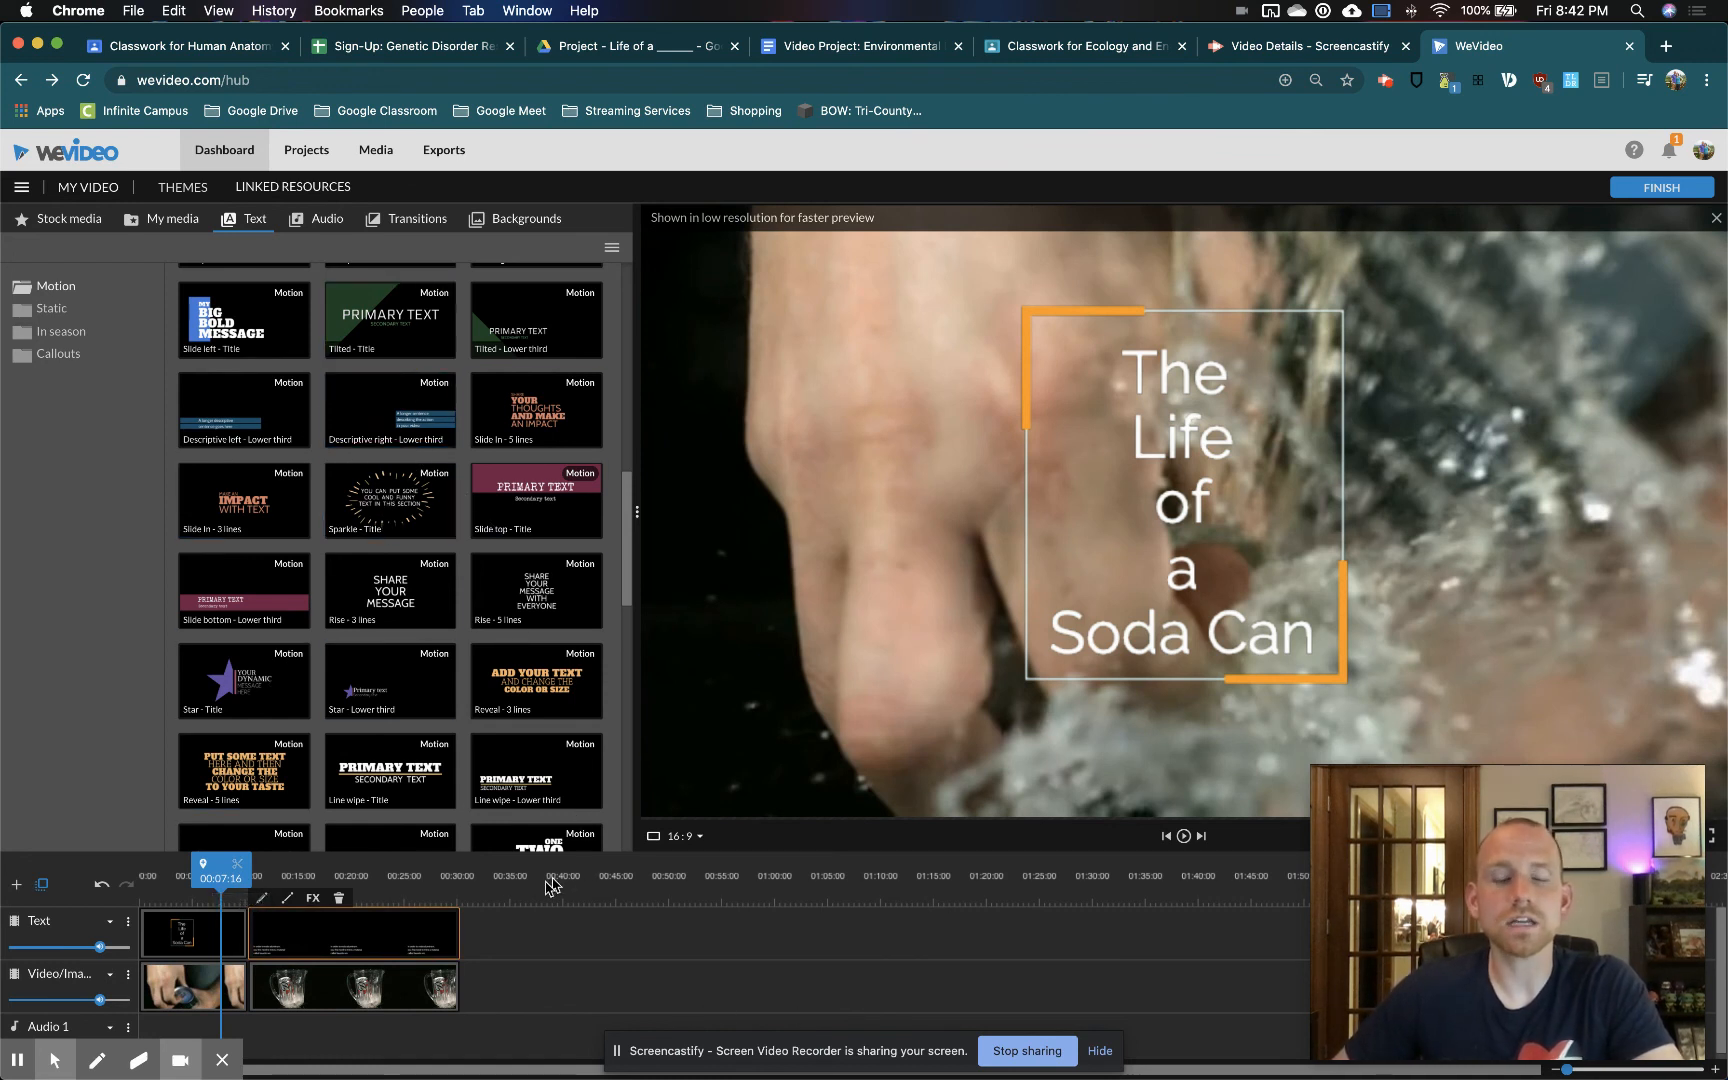
{"action": "left_click", "coordinate": [549, 989]}
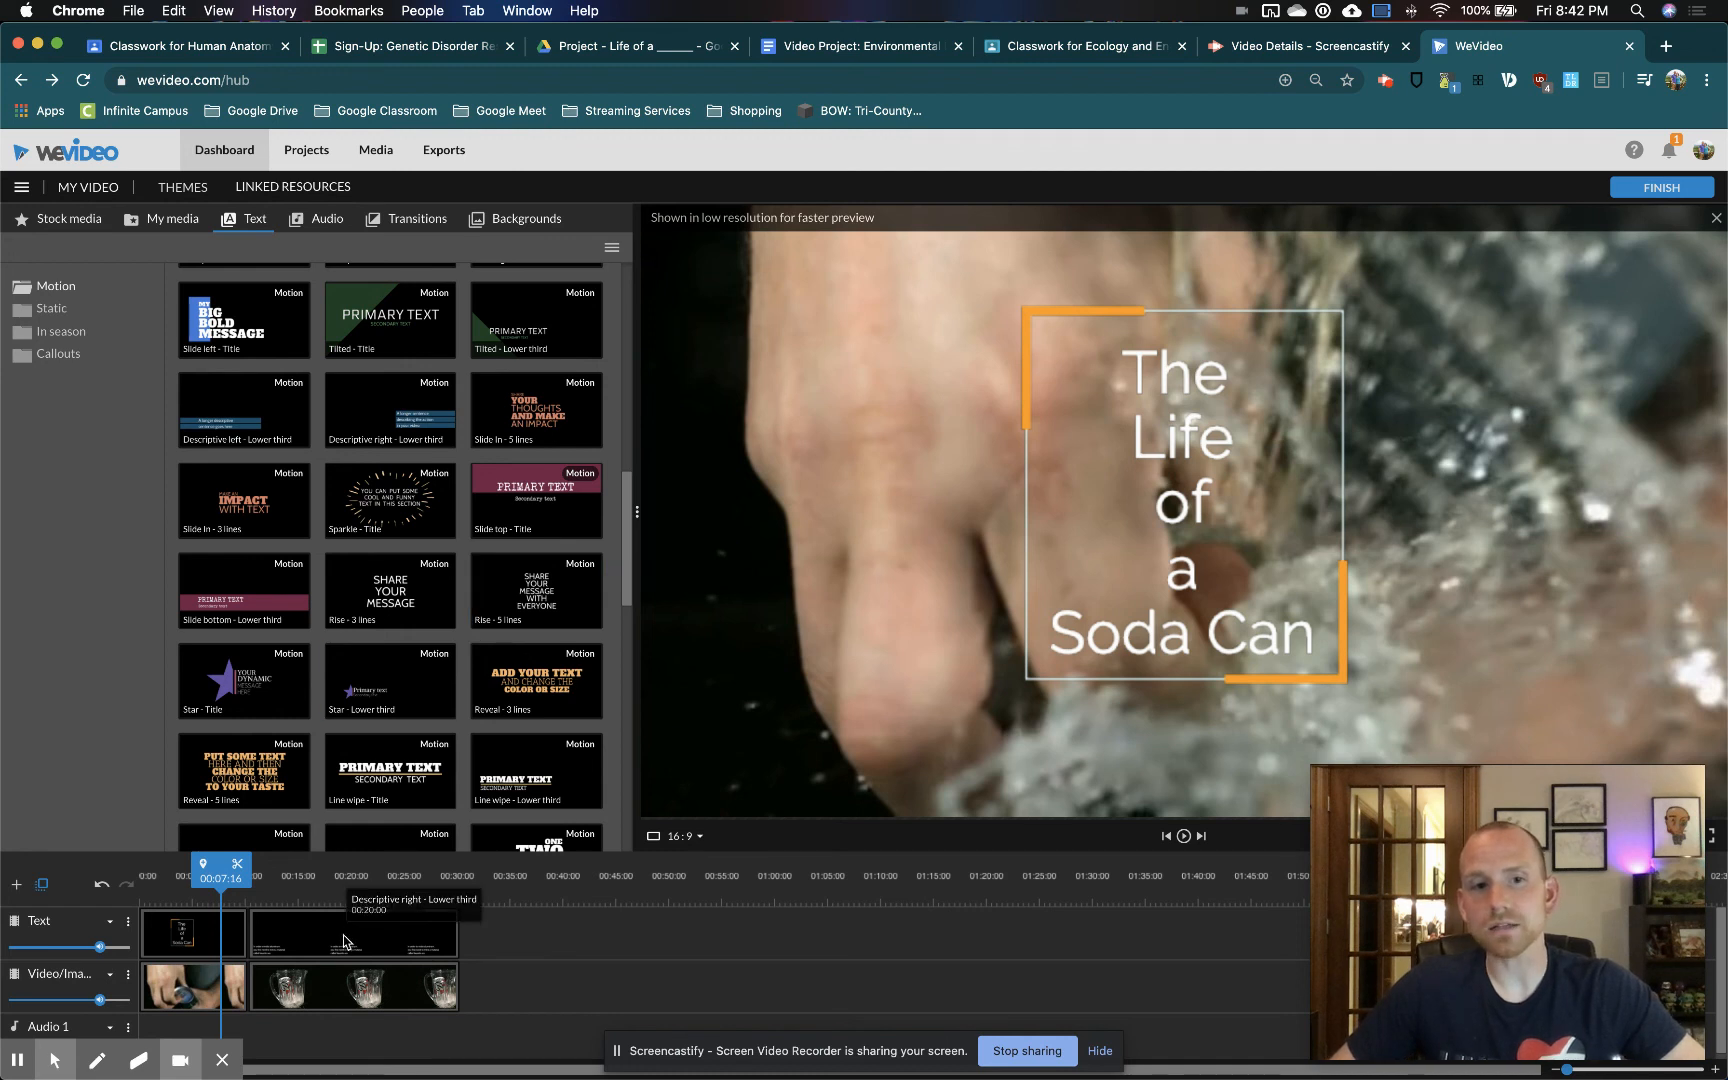
{"action": "left_click_drag", "start_coordinate": [343, 940], "coordinate": [558, 949]}
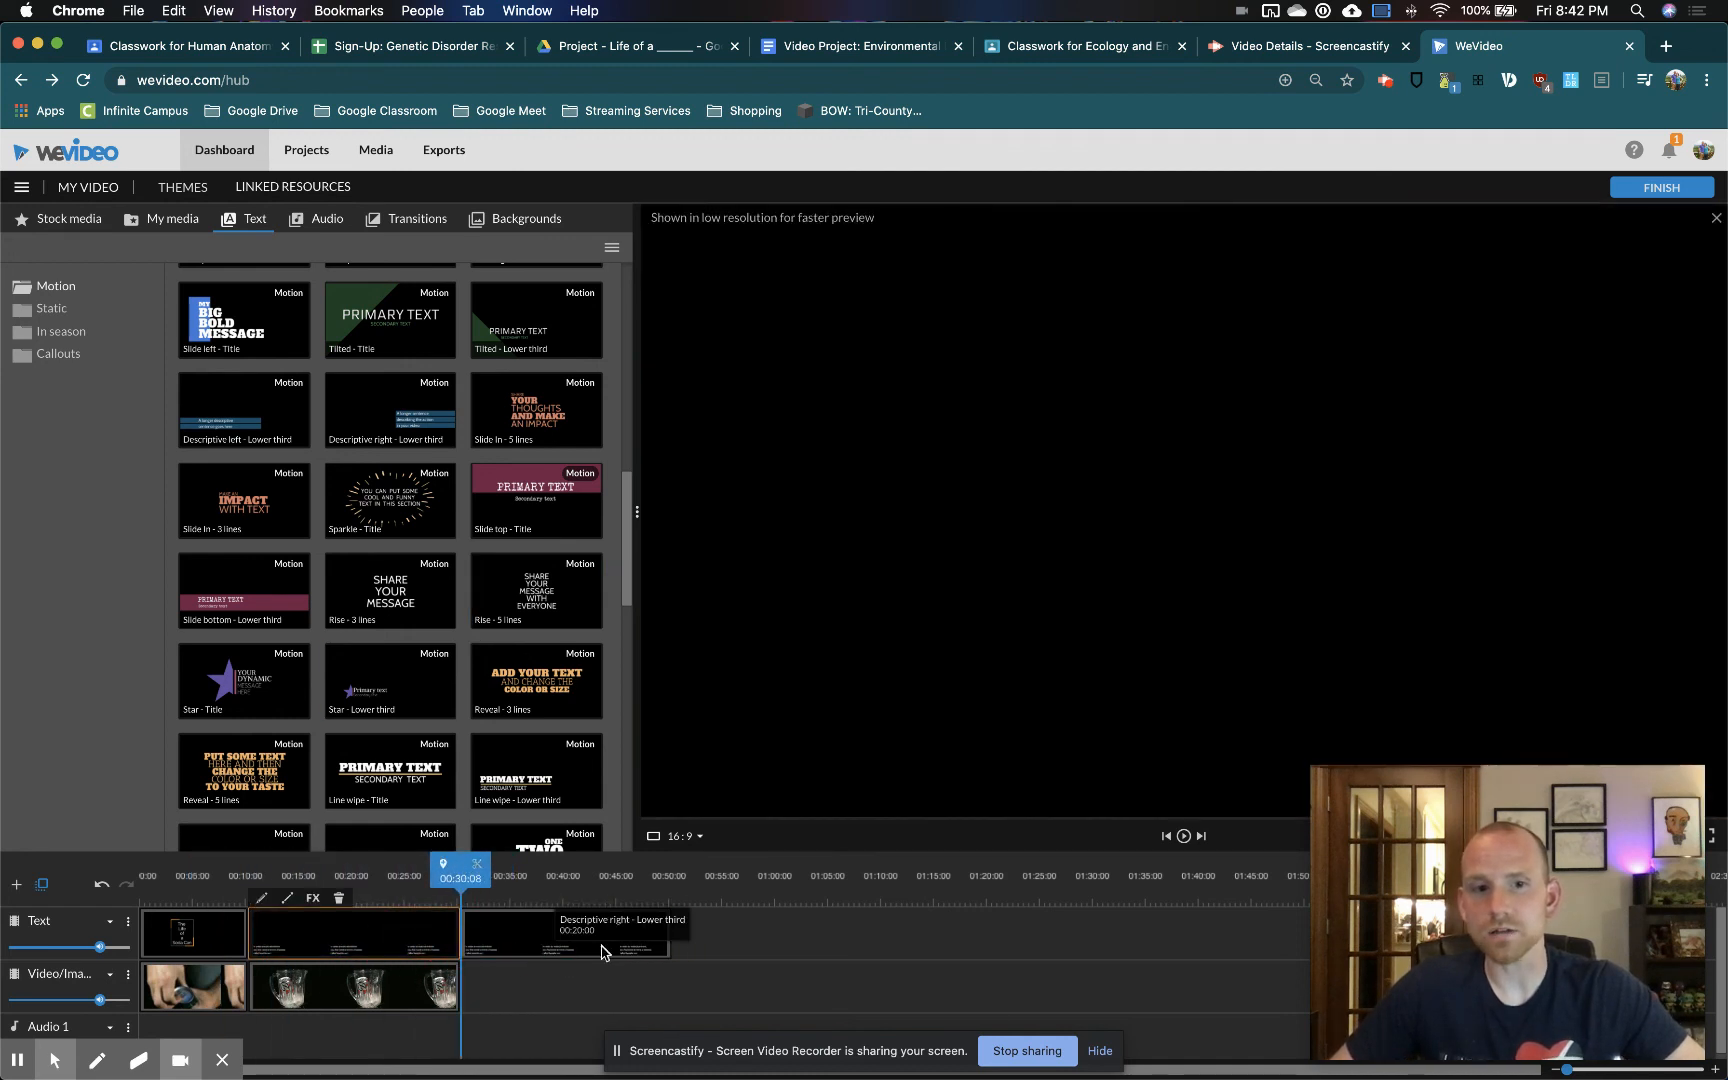
{"action": "left_click", "coordinate": [537, 950]}
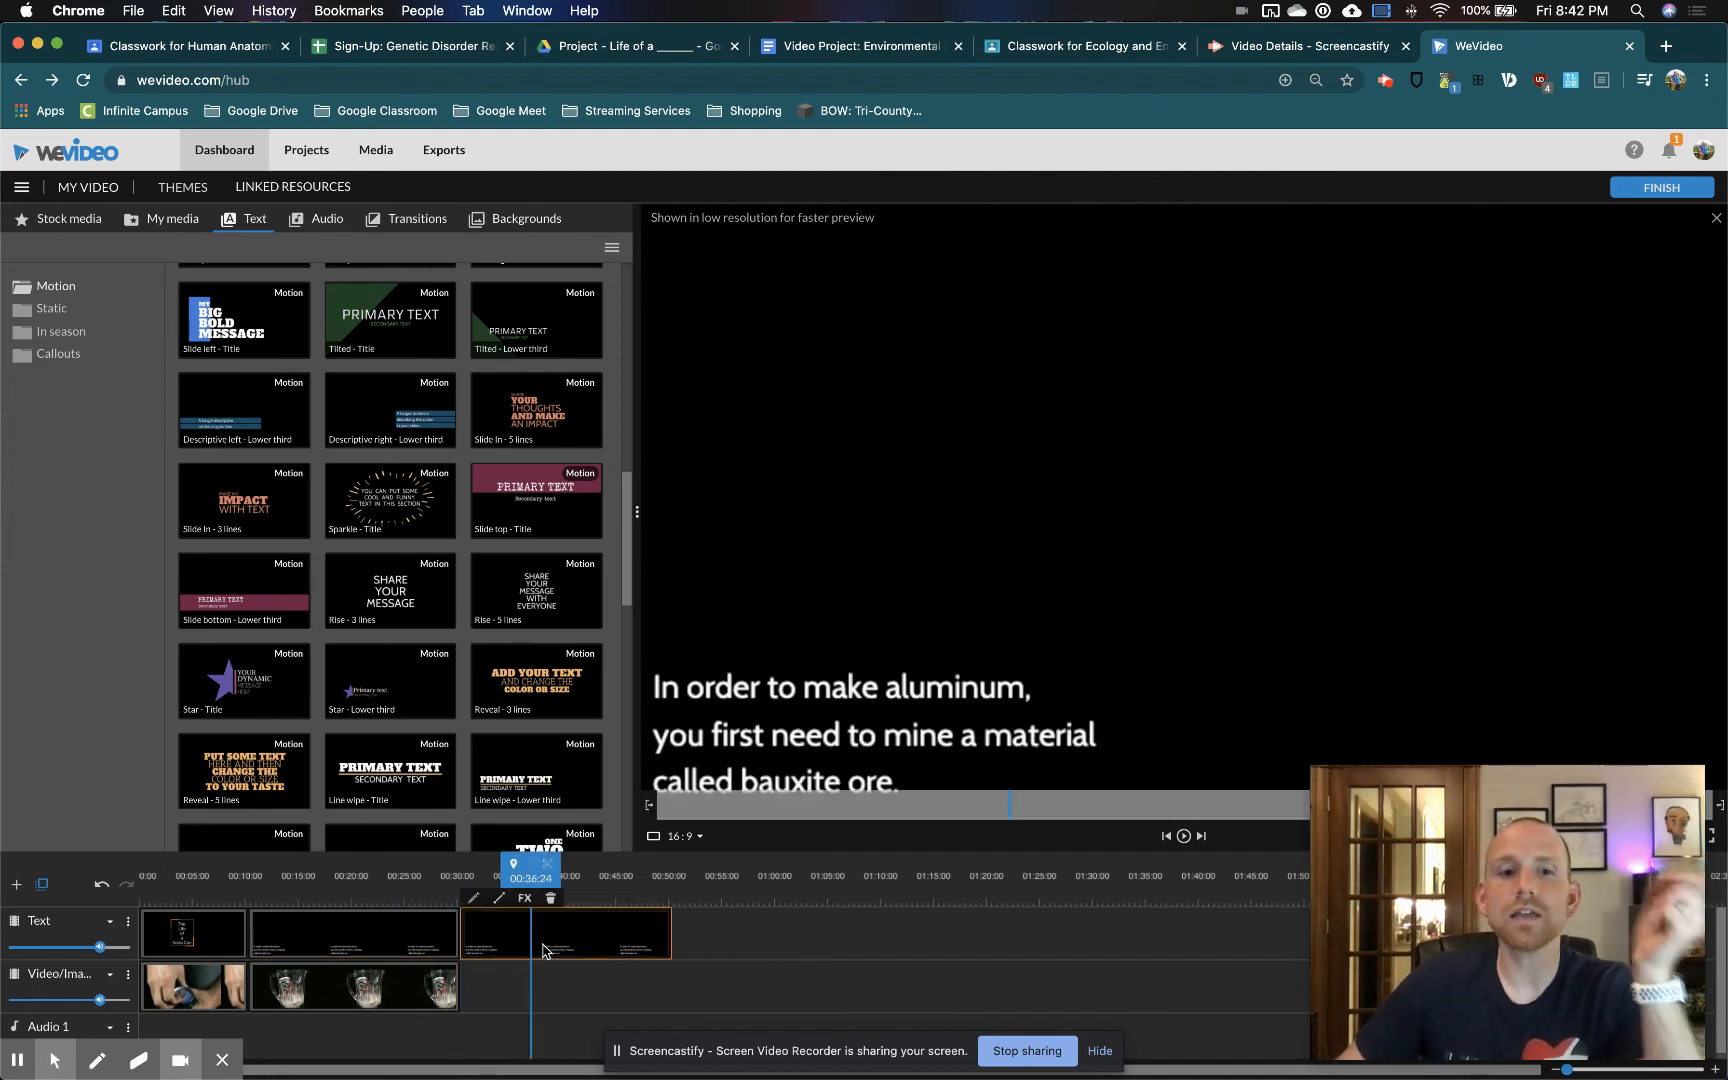
{"action": "left_click", "coordinate": [388, 937]}
{"action": "left_click", "coordinate": [514, 951]}
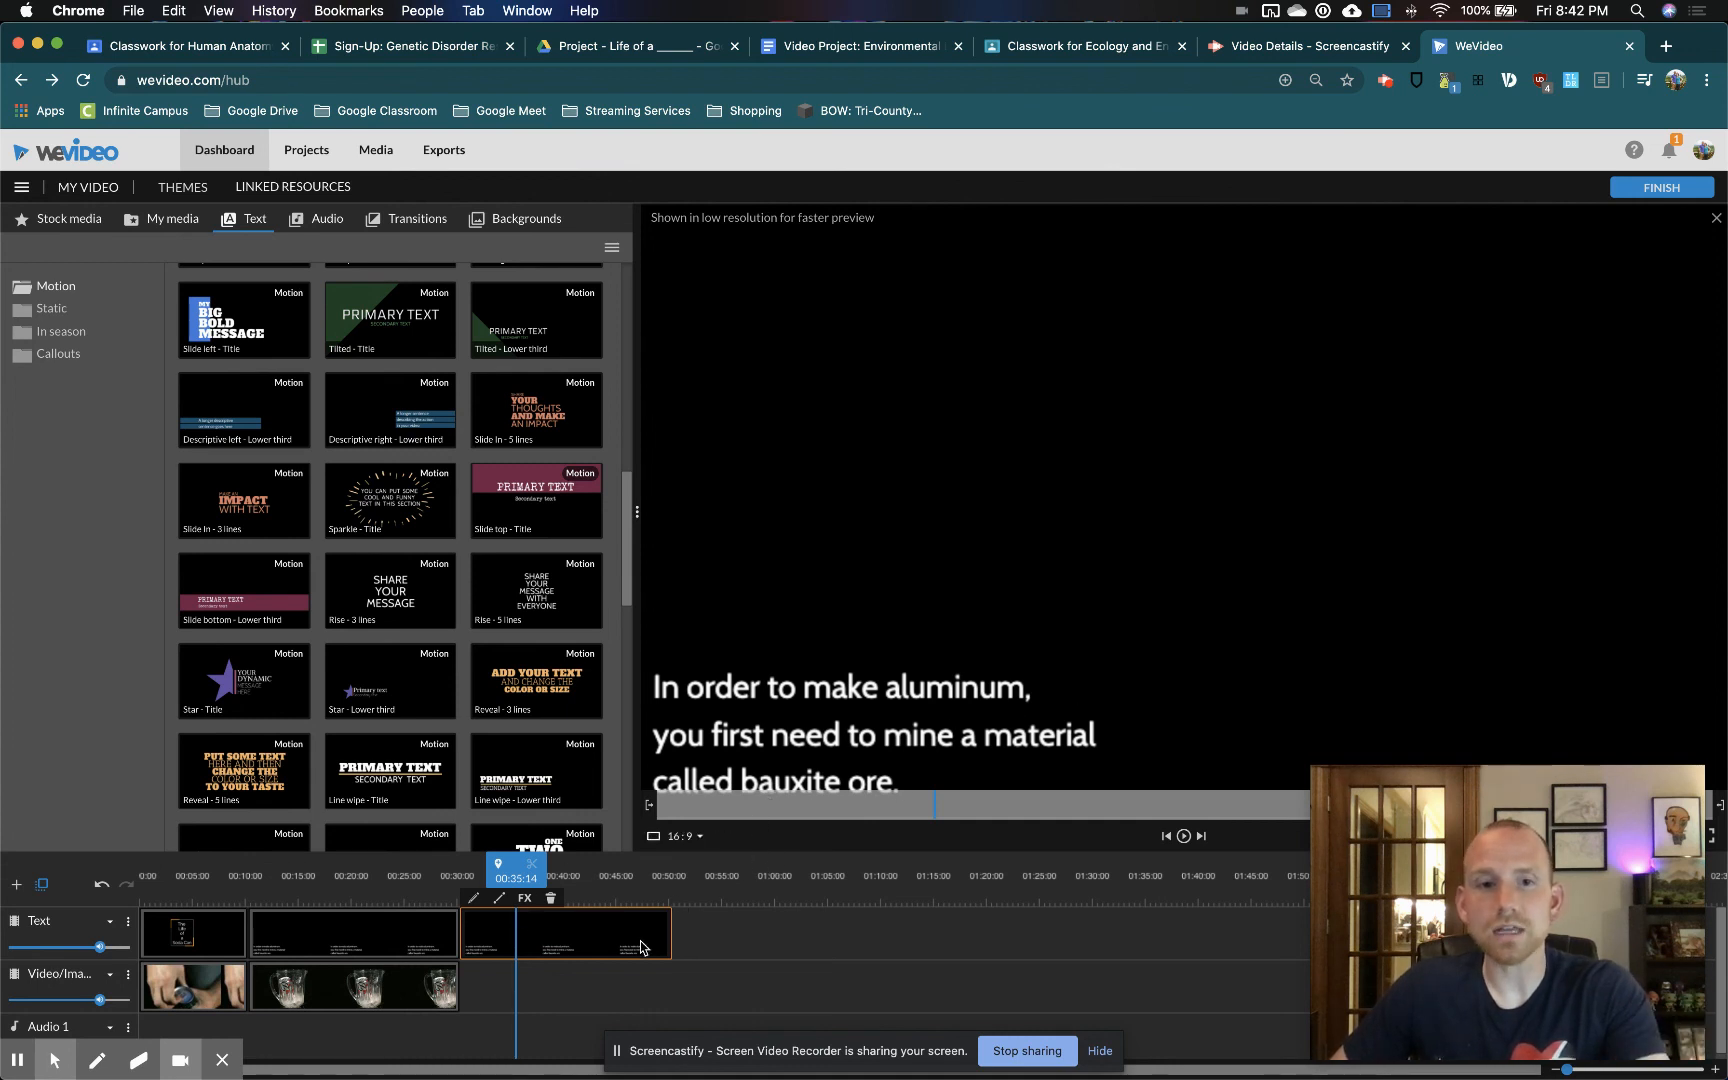
{"action": "left_click", "coordinate": [695, 942]}
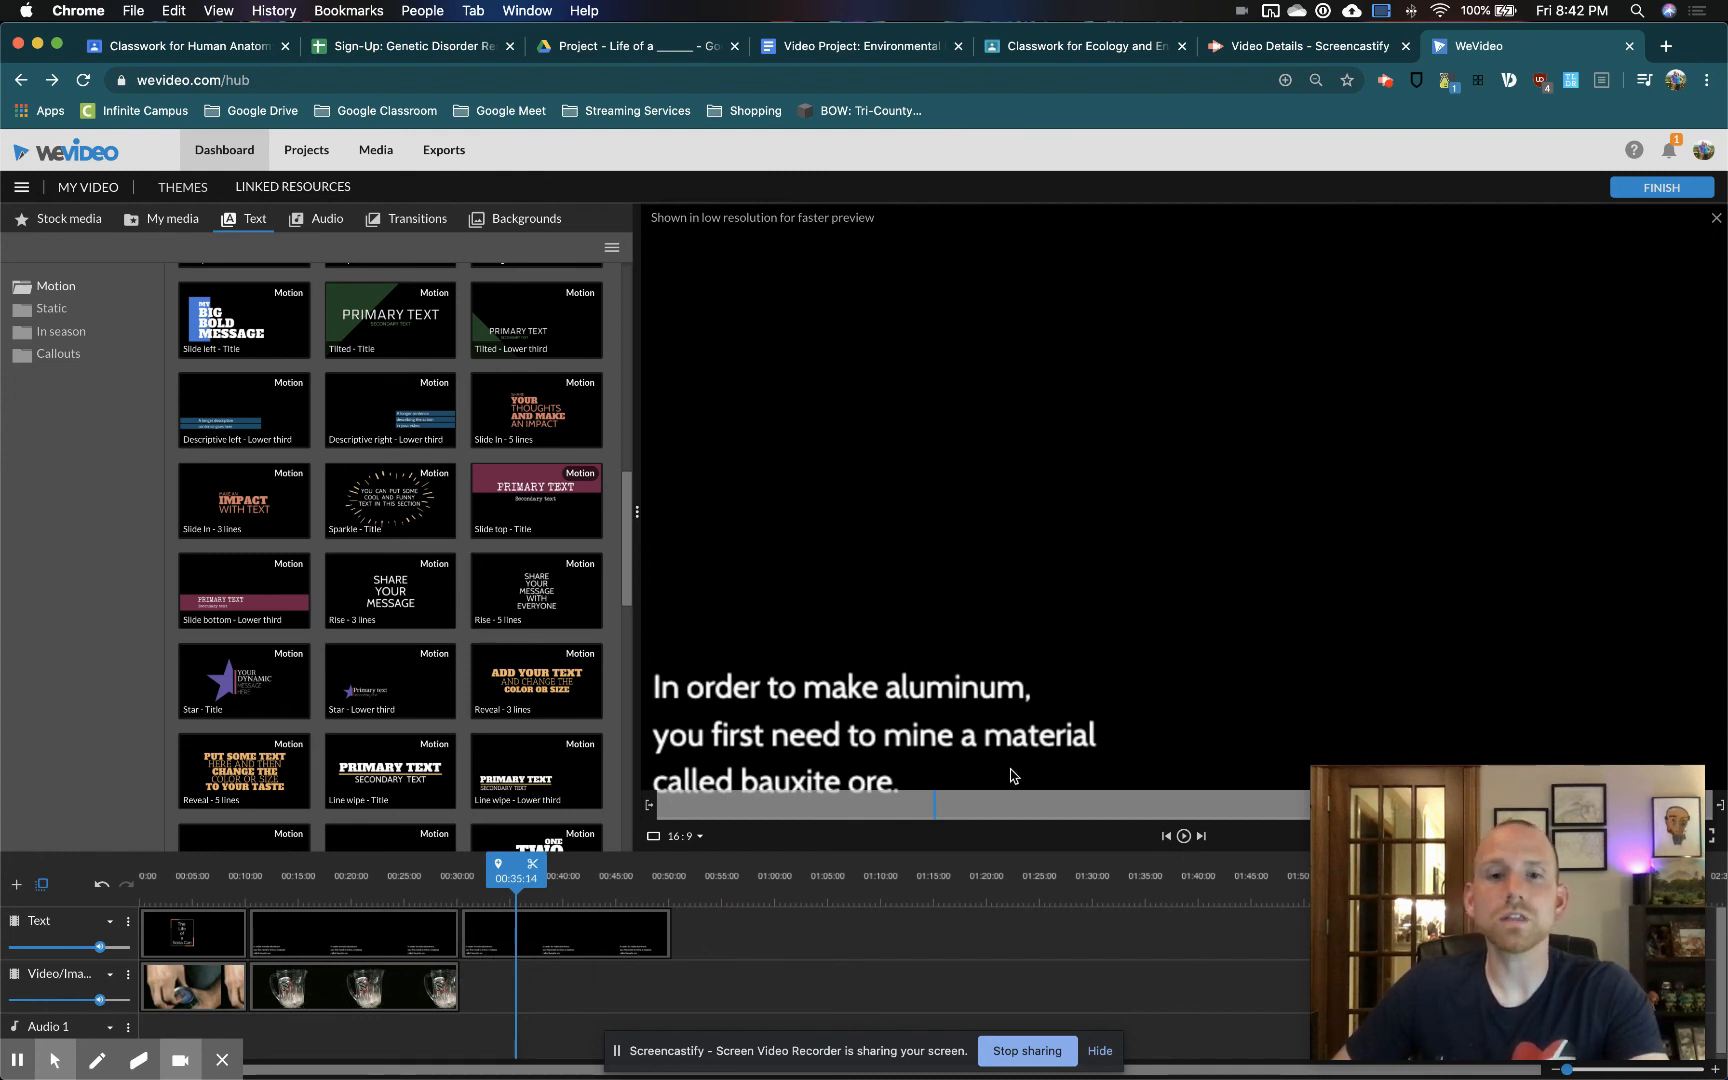
Return the playhead to the start and play back the first seconds of the opening title
{"action": "left_click_drag", "start_coordinate": [516, 903], "coordinate": [140, 900]}
{"action": "left_click", "coordinate": [1184, 838]}
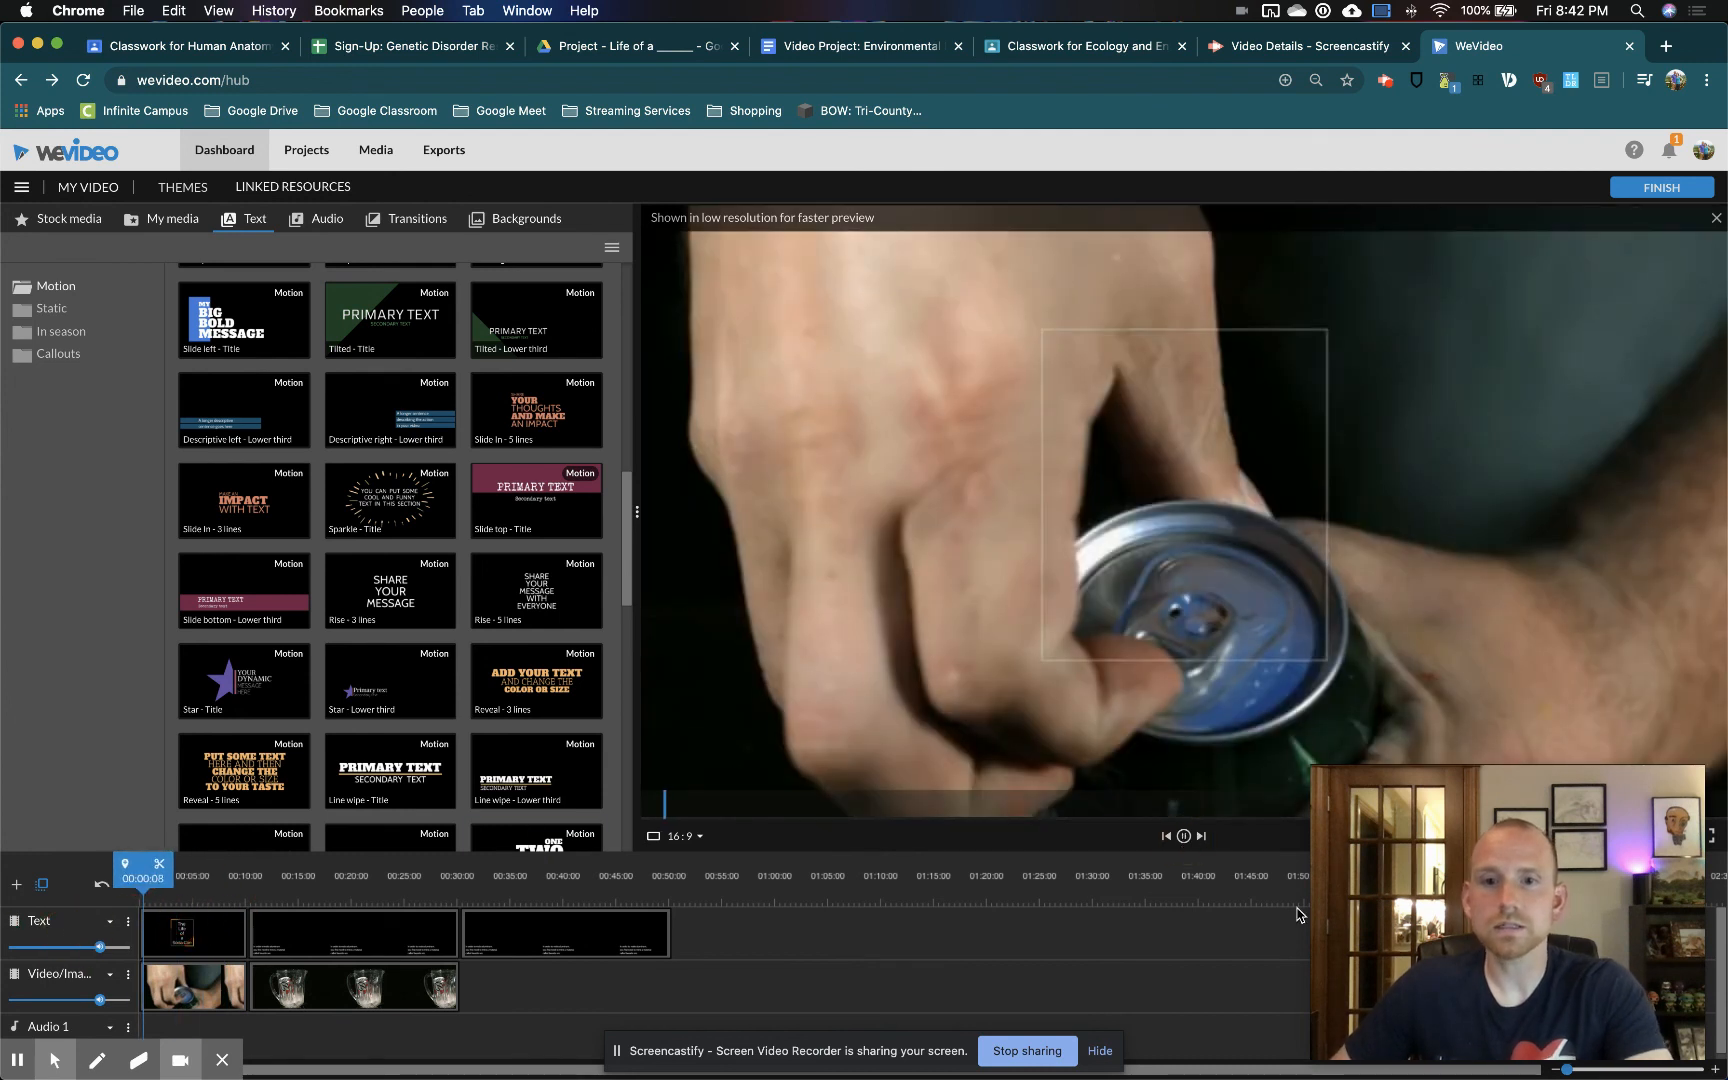
{"action": "left_click", "coordinate": [1184, 836]}
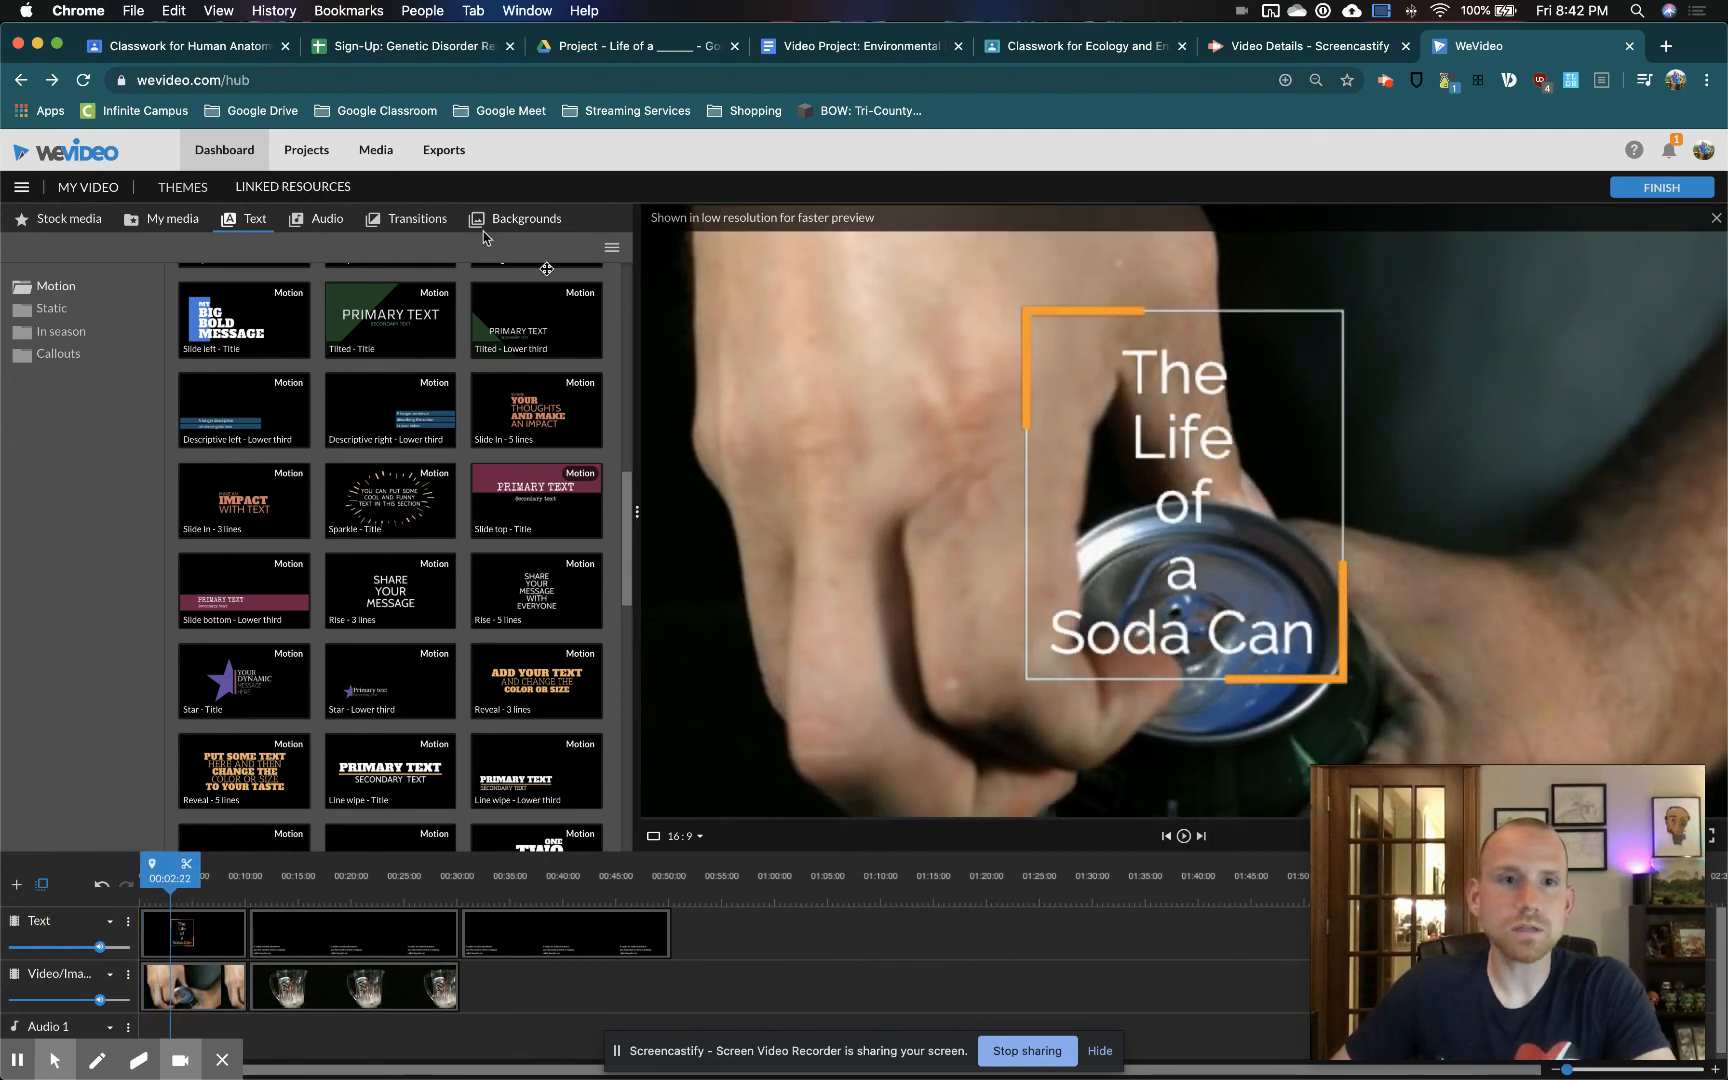
Place the free music track Pop - Mega Music at the start of Audio 1 and lower that track's volume to just over a third
{"action": "left_click", "coordinate": [326, 218]}
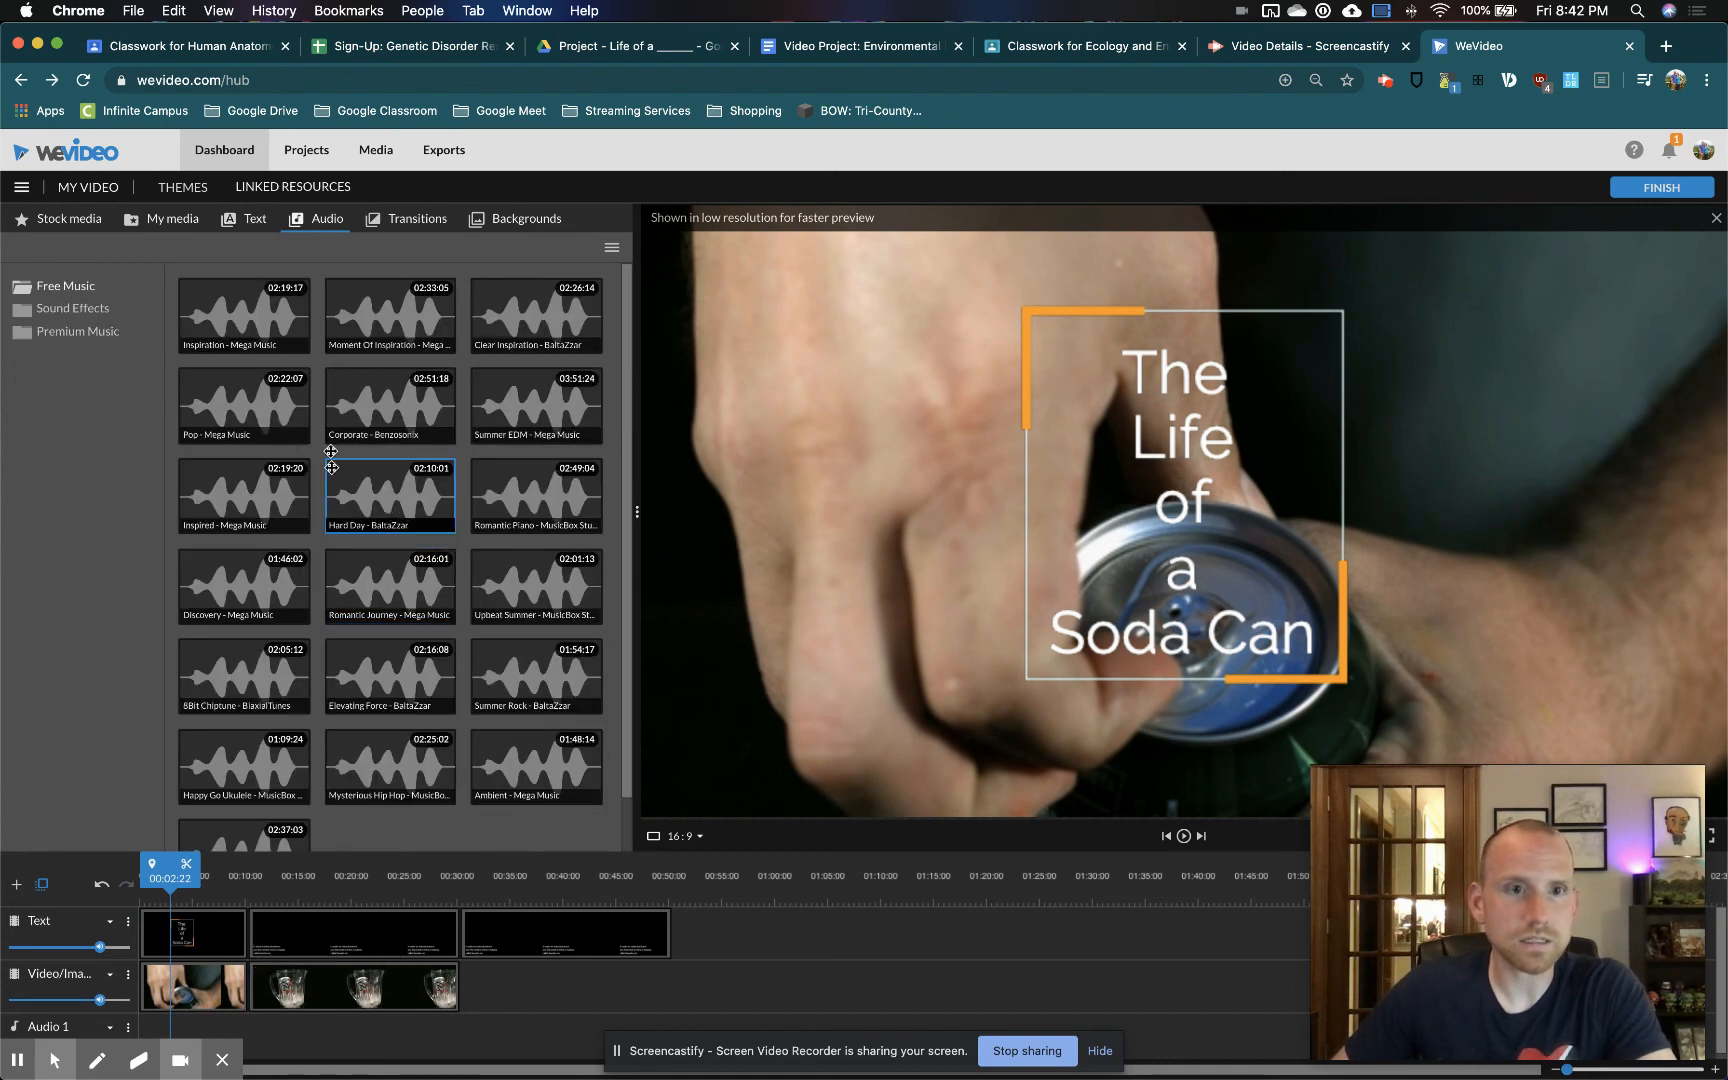
{"action": "left_click_drag", "start_coordinate": [227, 410], "coordinate": [139, 1031]}
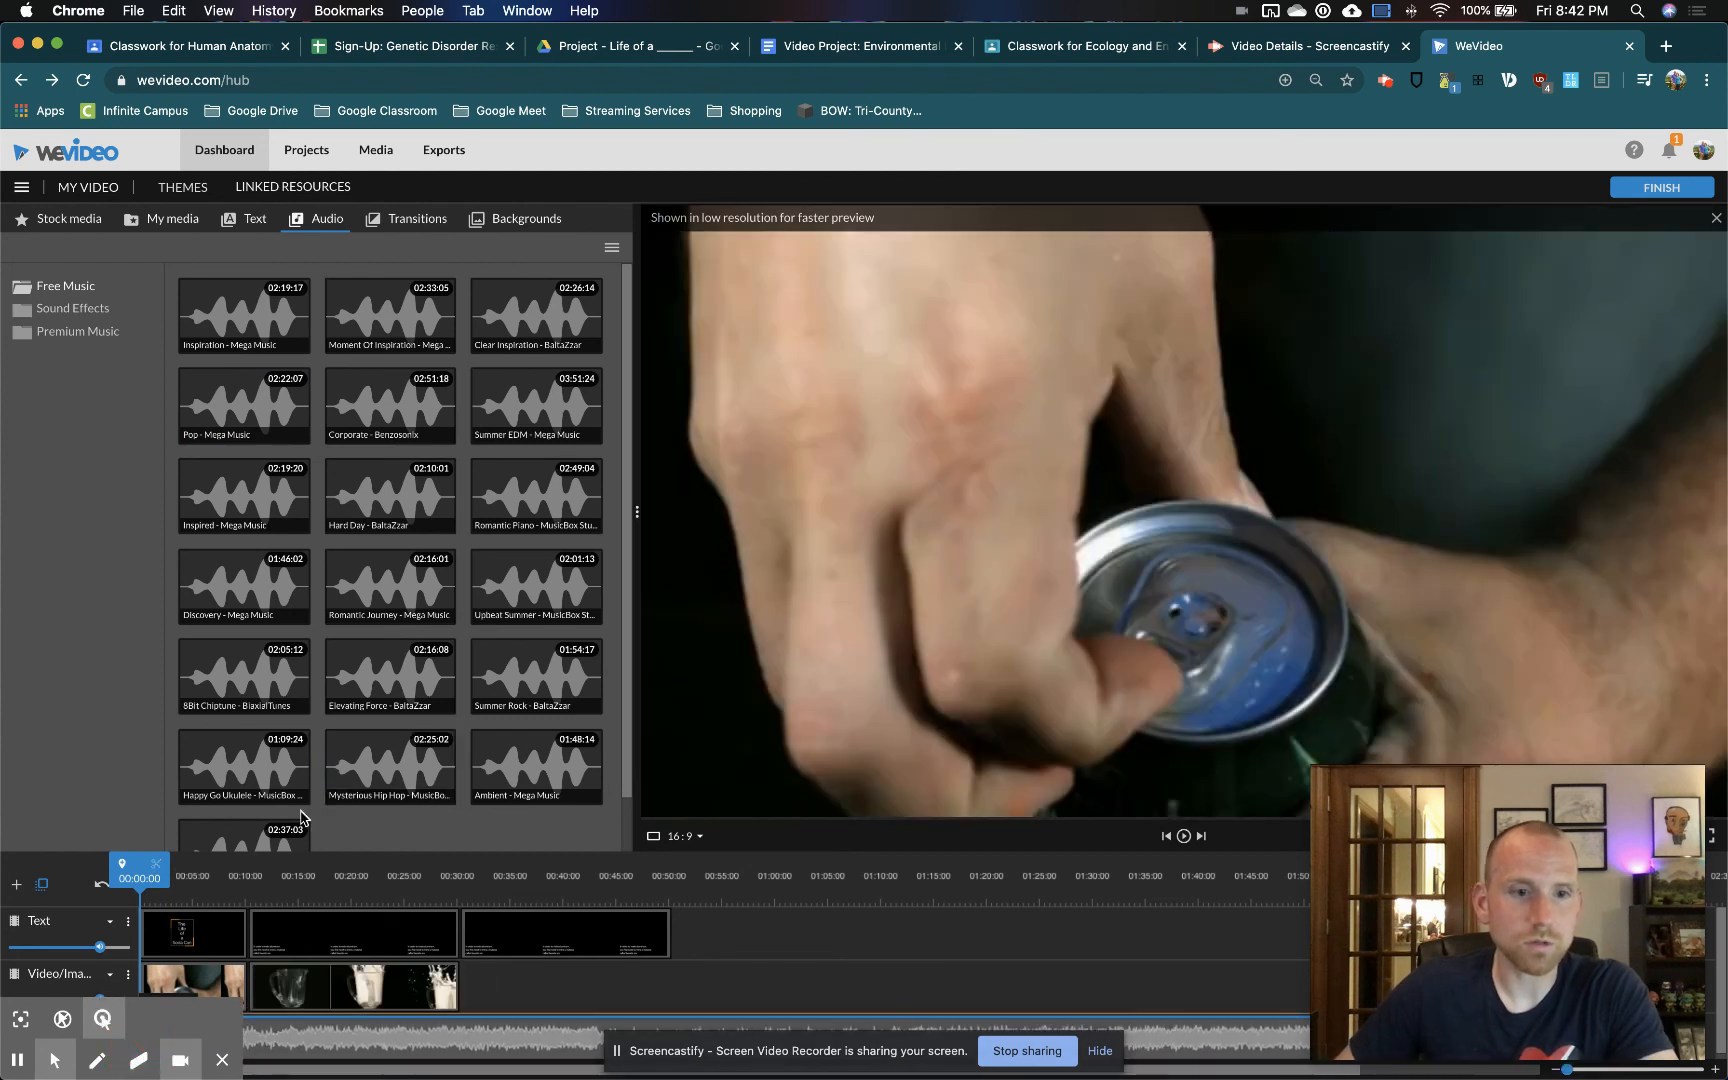
{"action": "scroll", "coordinate": [51, 927], "scroll_direction": "up", "scroll_amount": 5}
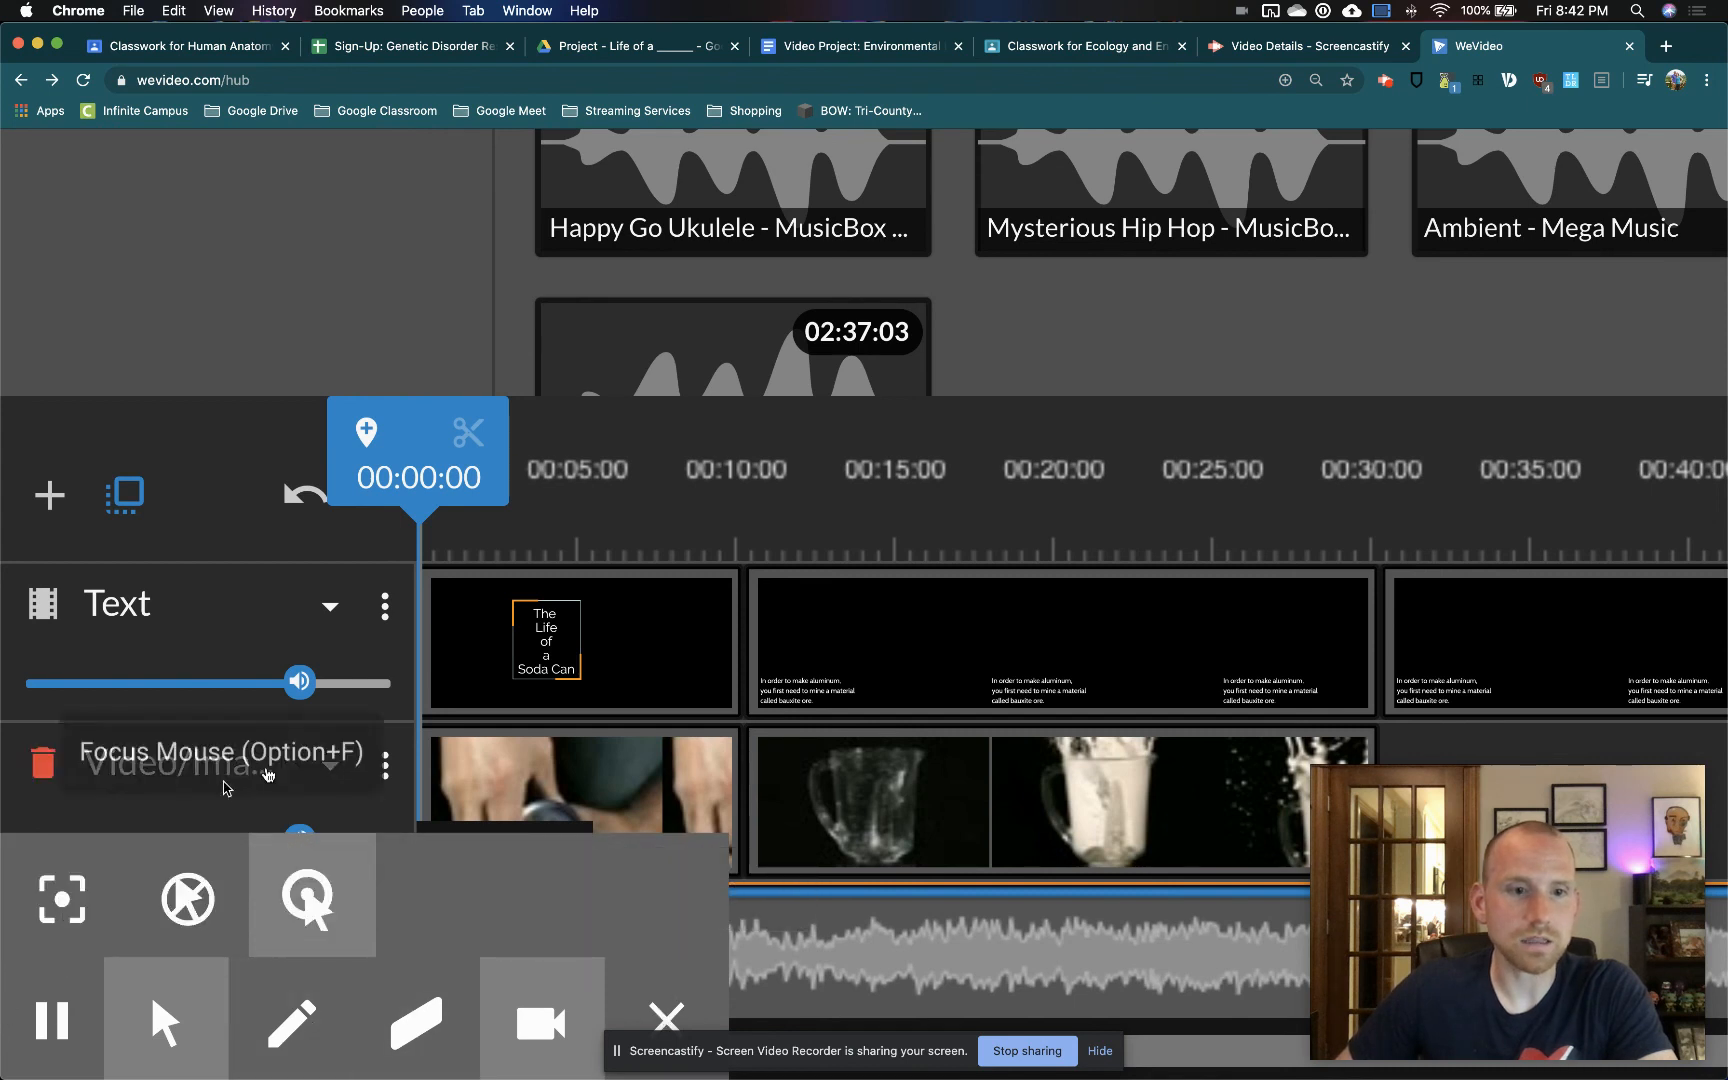
{"action": "left_click_drag", "start_coordinate": [494, 906], "coordinate": [509, 832]}
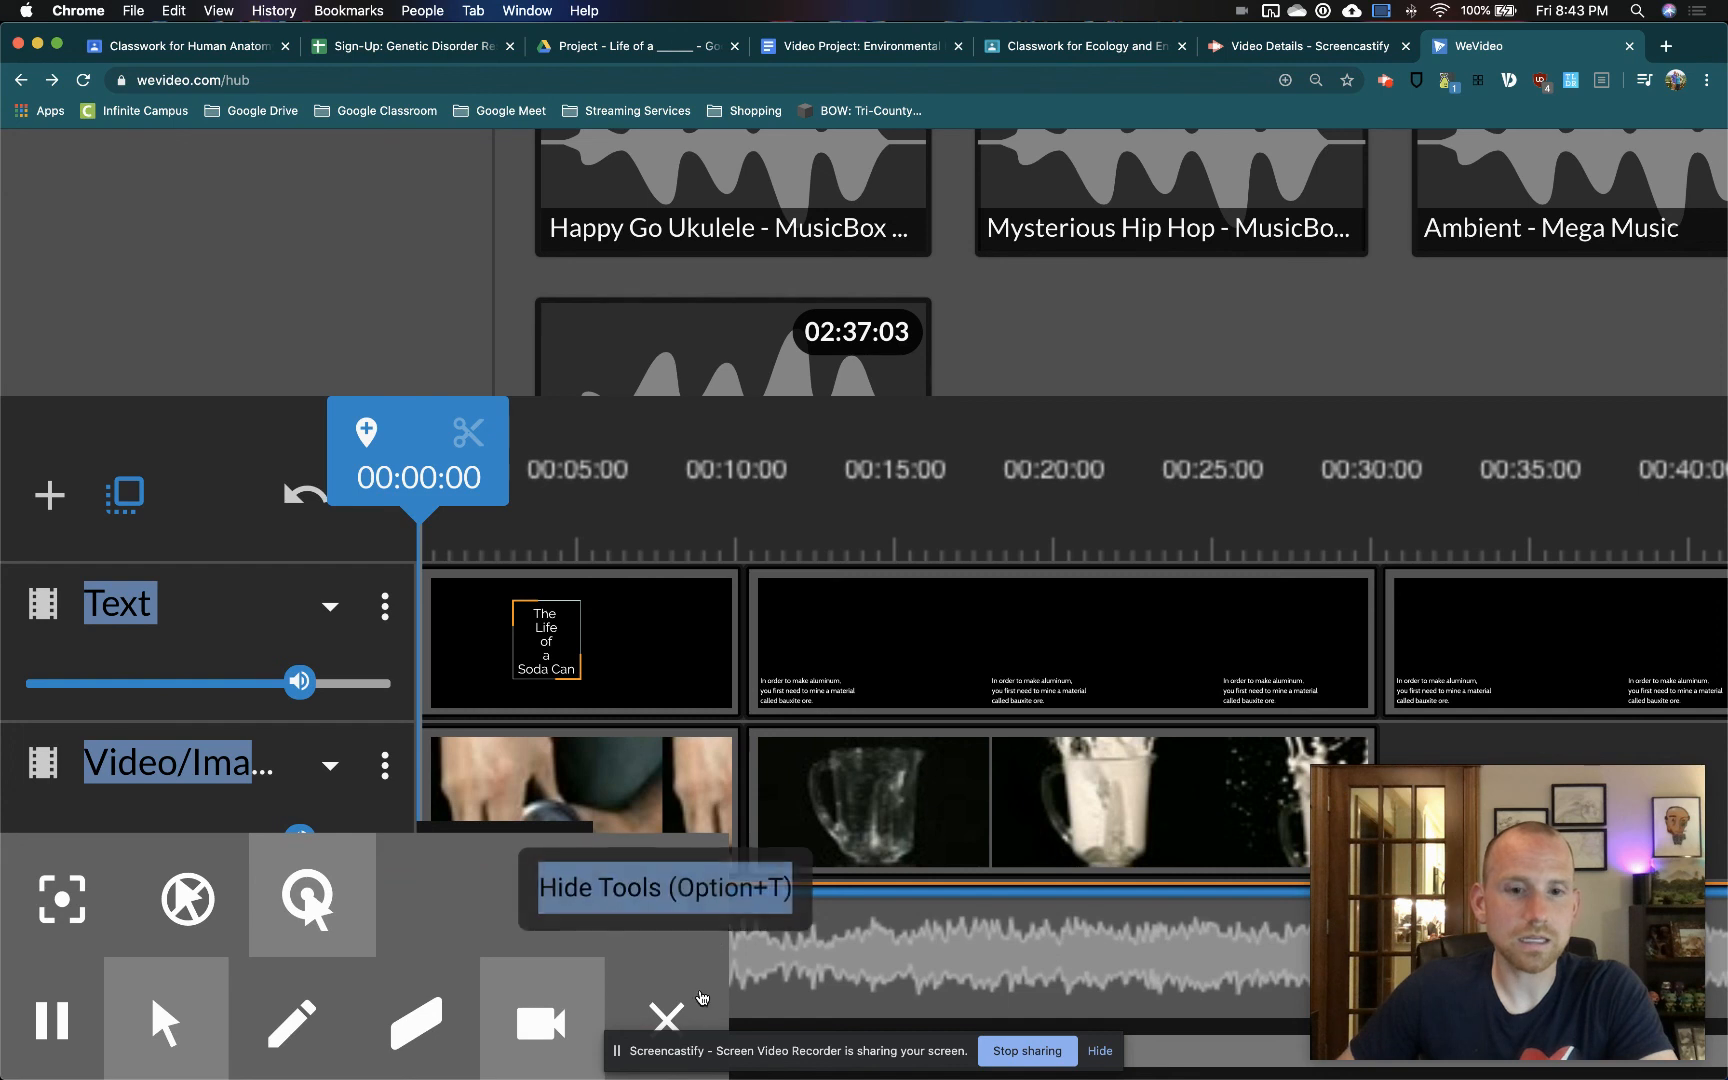
{"action": "left_click", "coordinate": [667, 1008]}
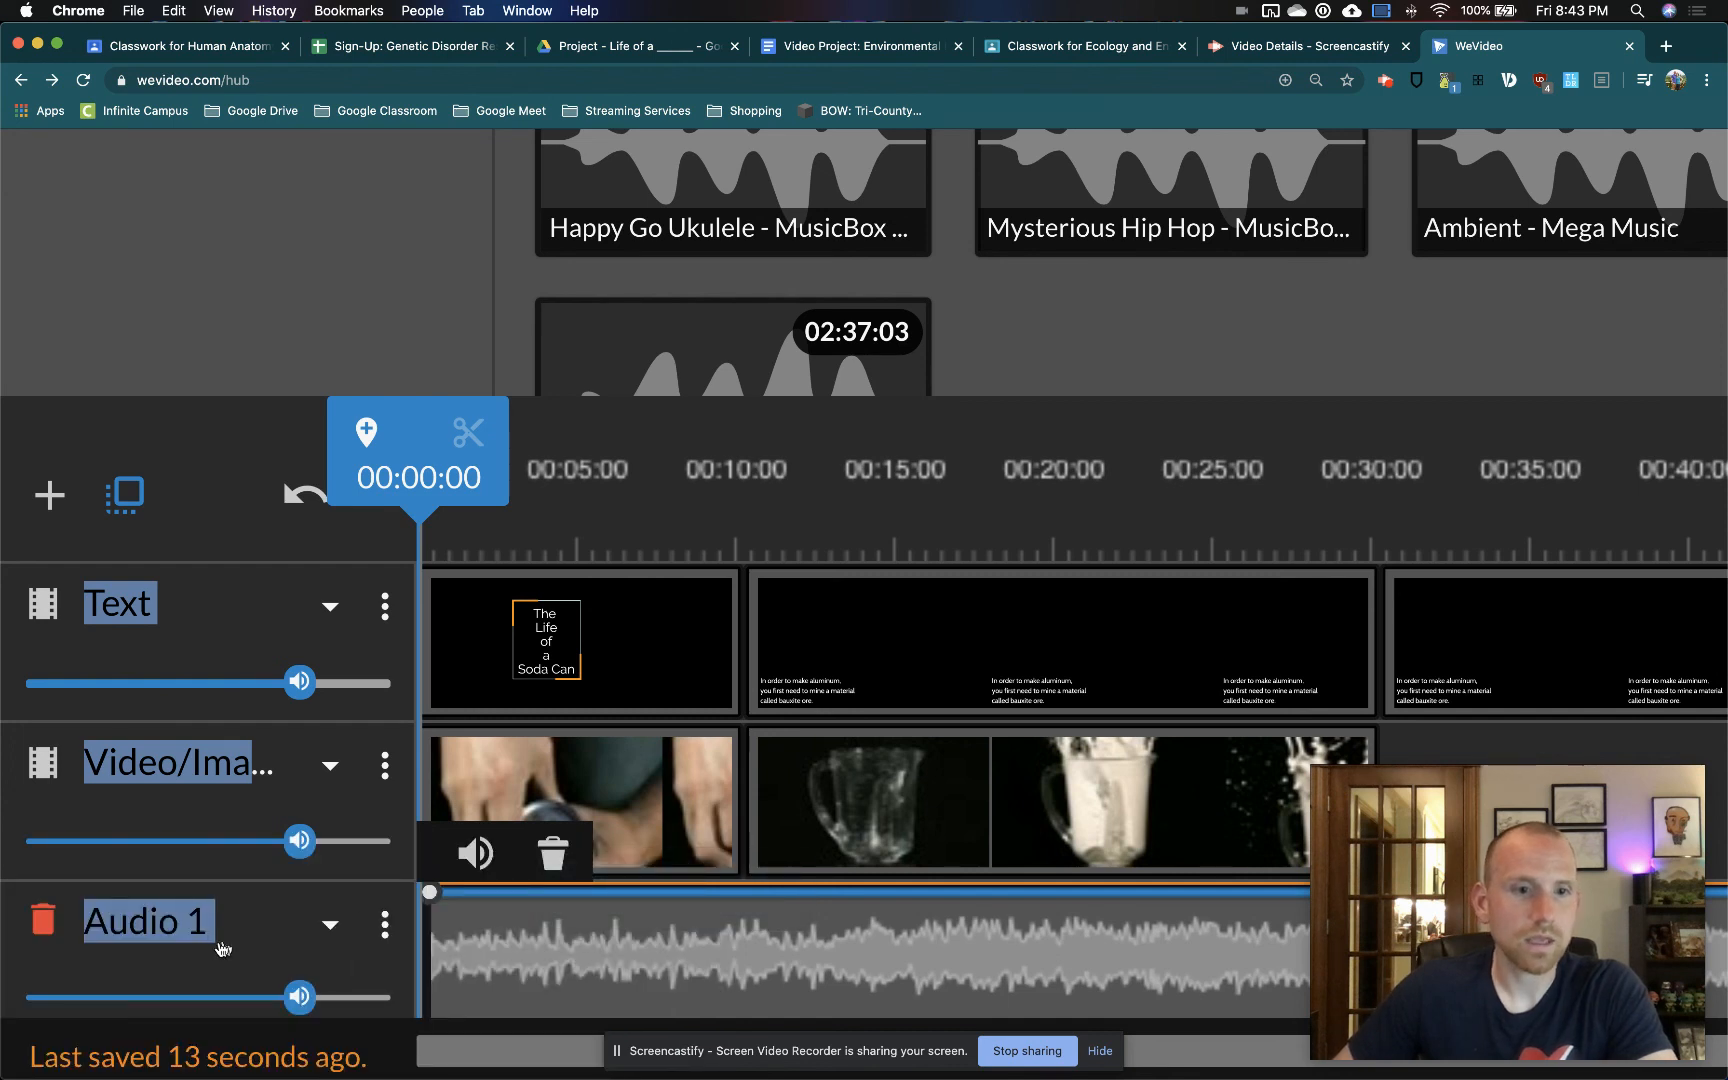
{"action": "left_click_drag", "start_coordinate": [303, 998], "coordinate": [168, 1006]}
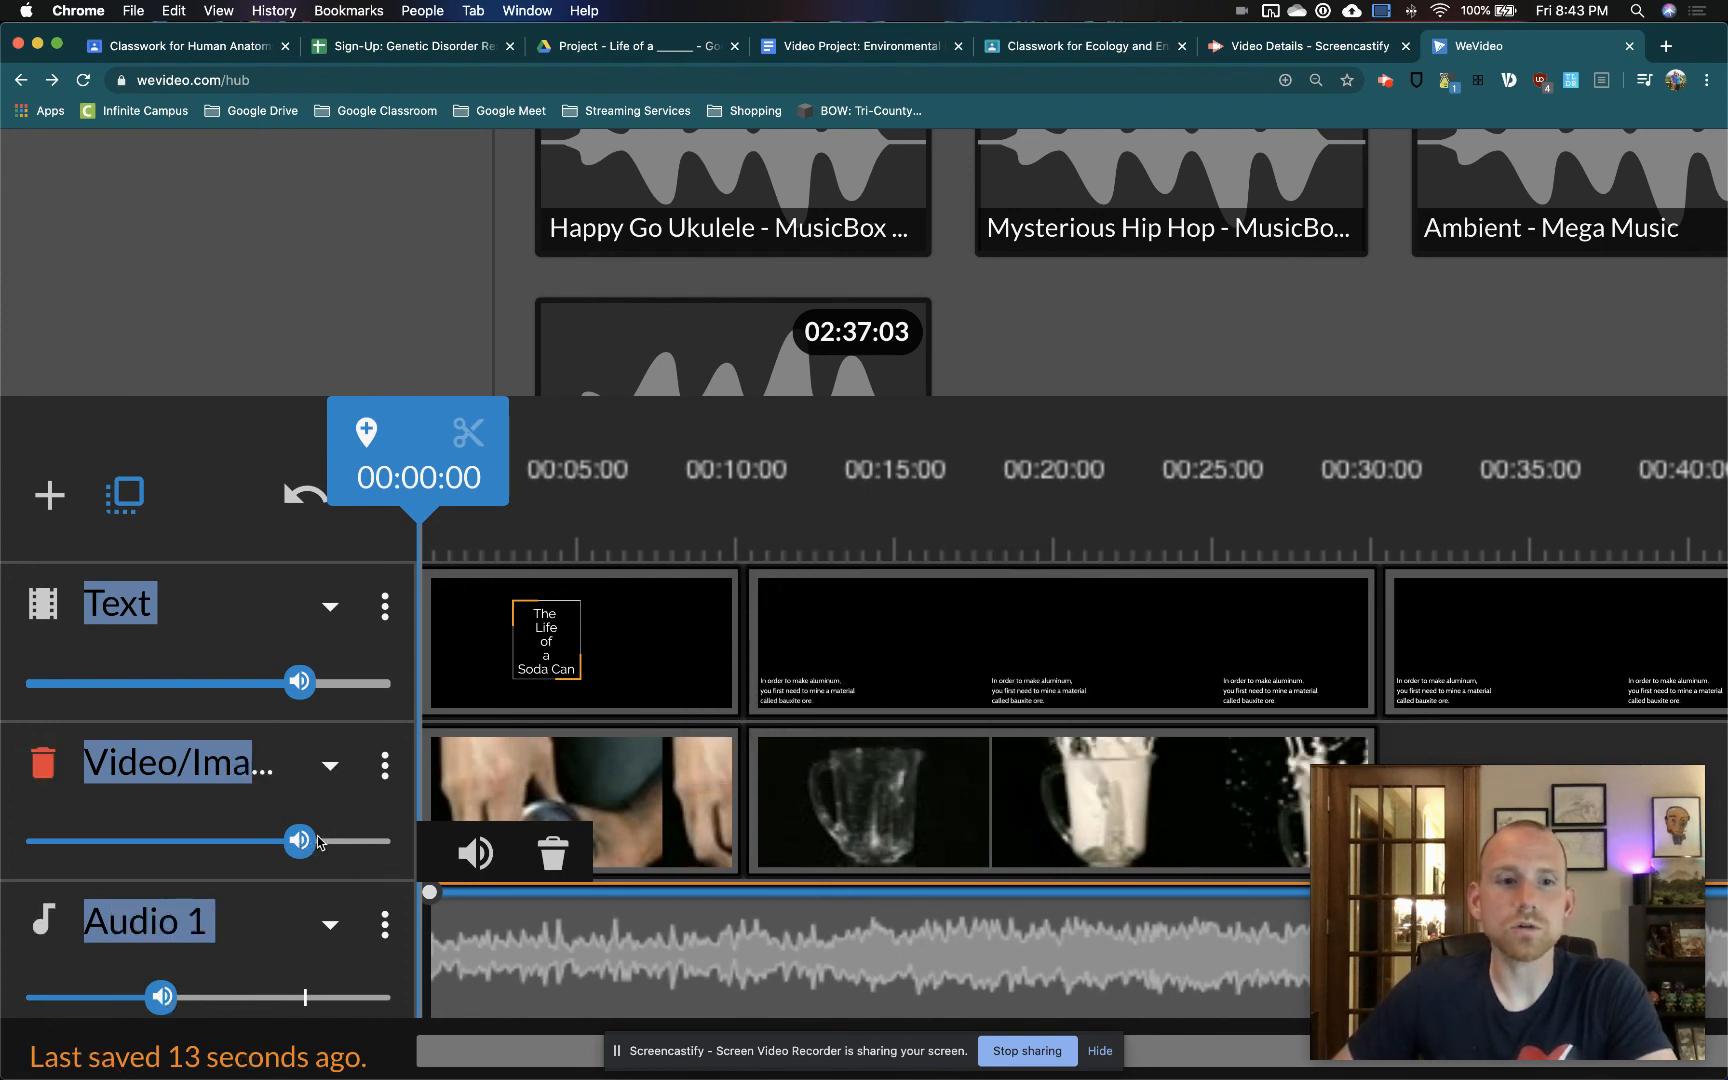
Examine the opening soda can clip's transform, speed and color settings, leaving the clip editor without saving
{"action": "left_click", "coordinate": [766, 800]}
{"action": "left_click", "coordinate": [618, 822]}
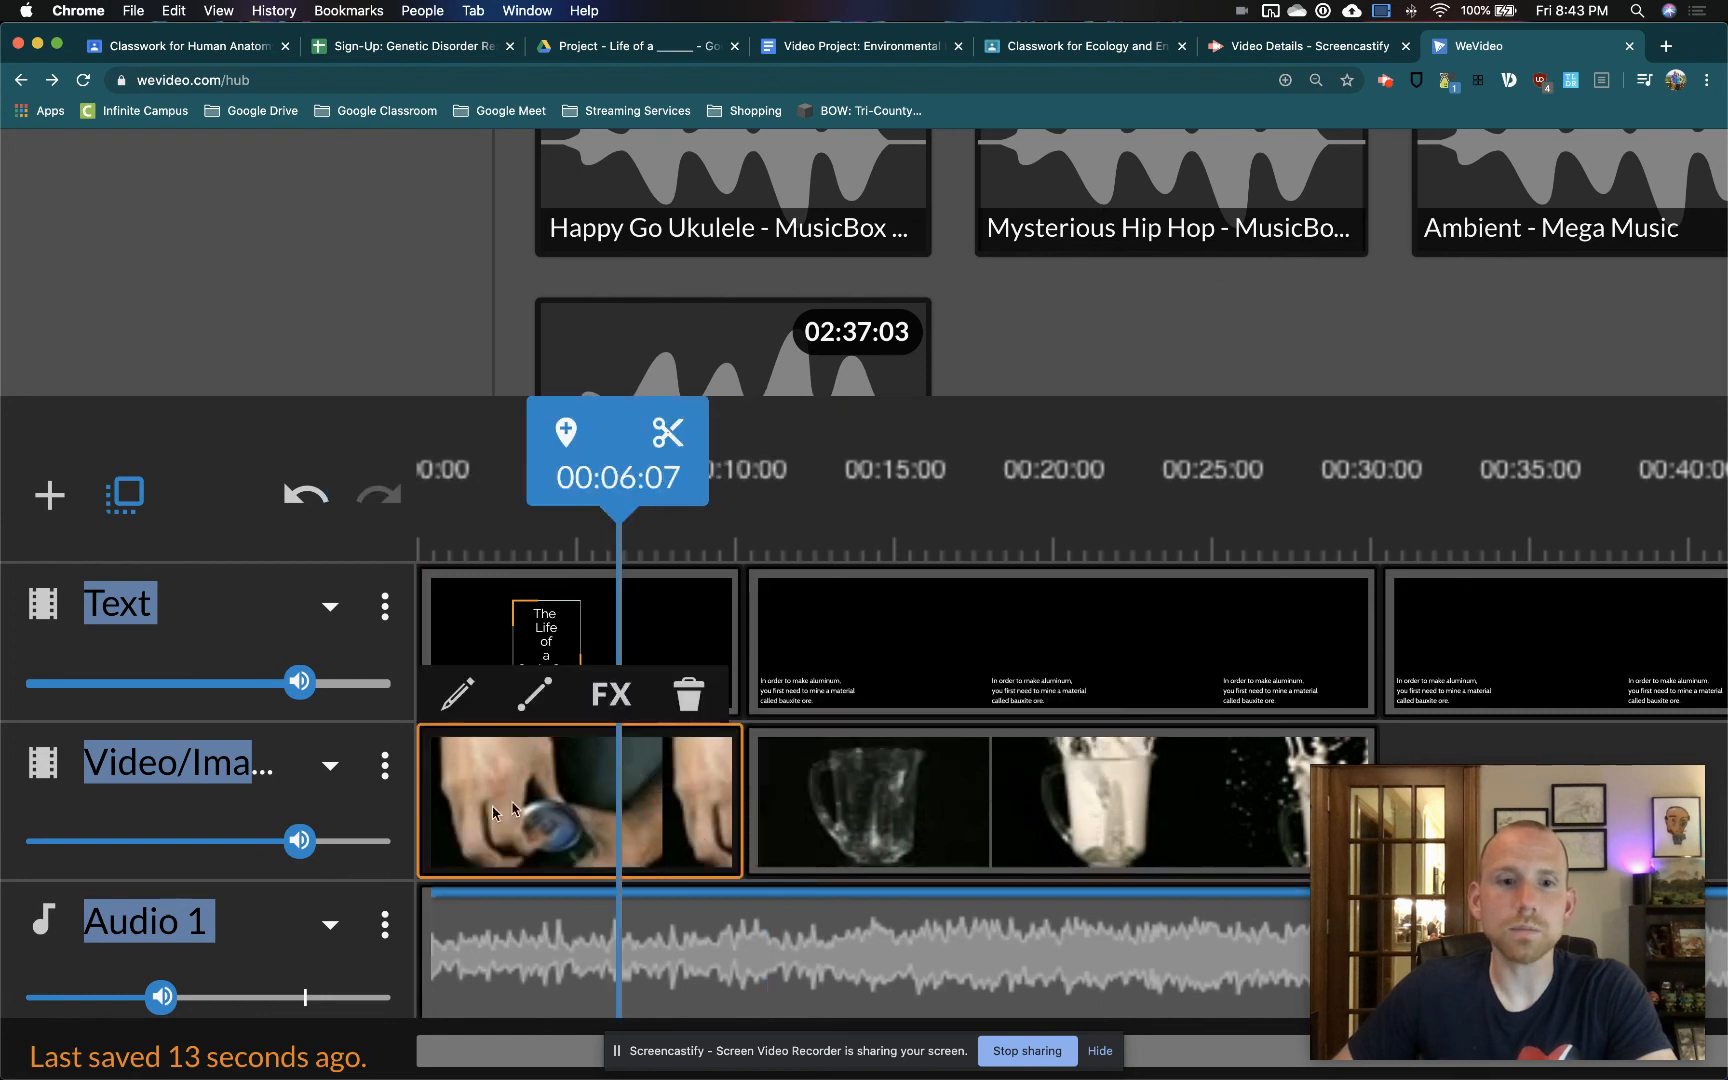
{"action": "right_click", "coordinate": [510, 790]}
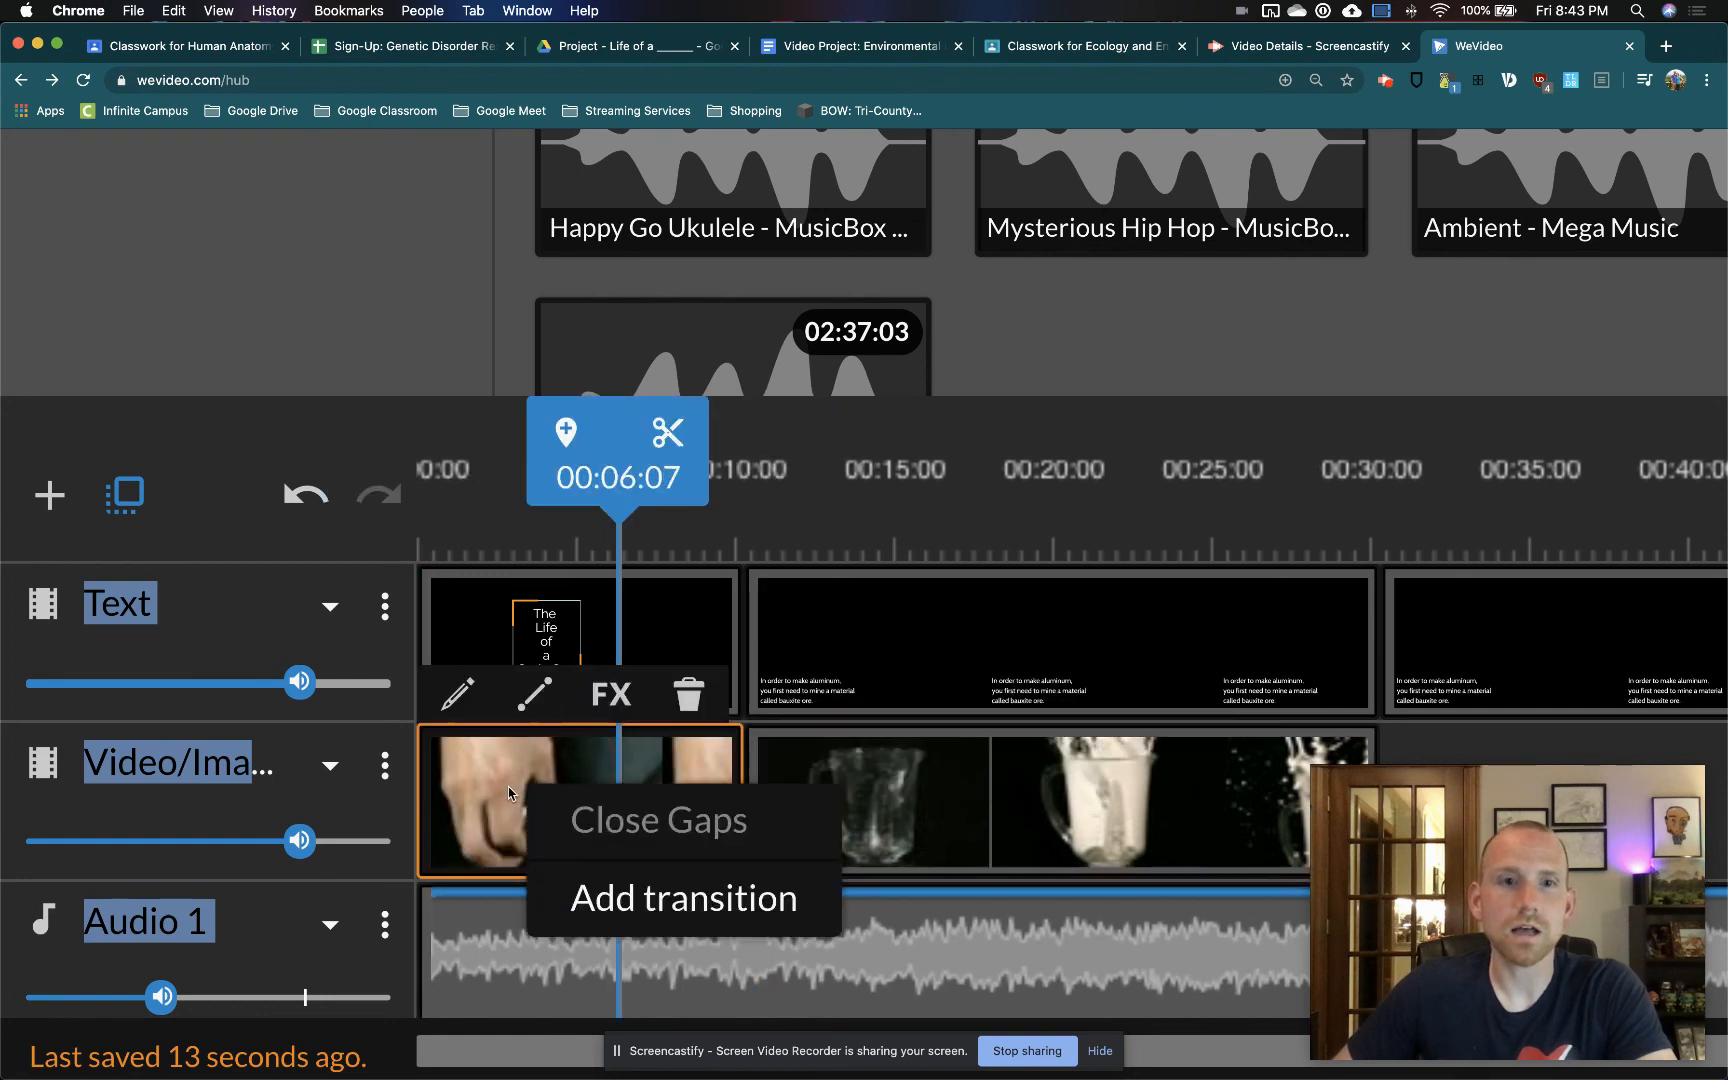
{"action": "left_click", "coordinate": [459, 700]}
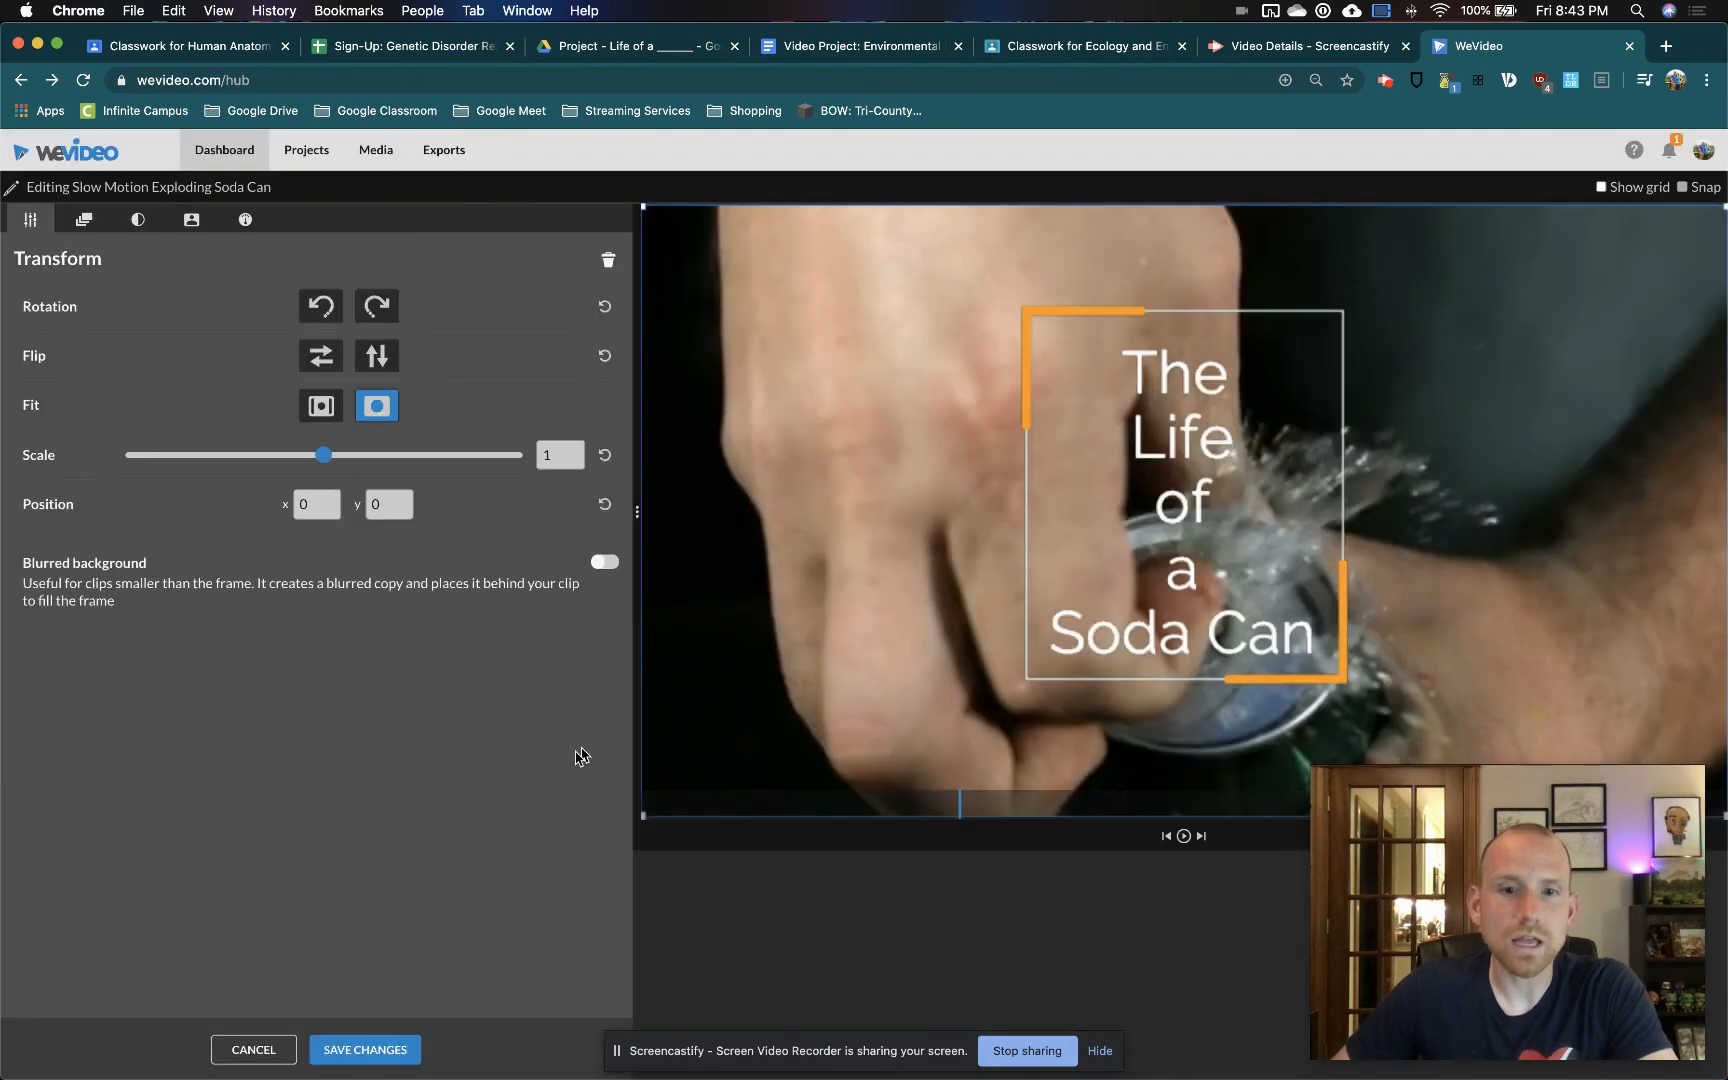
{"action": "left_click", "coordinate": [243, 222]}
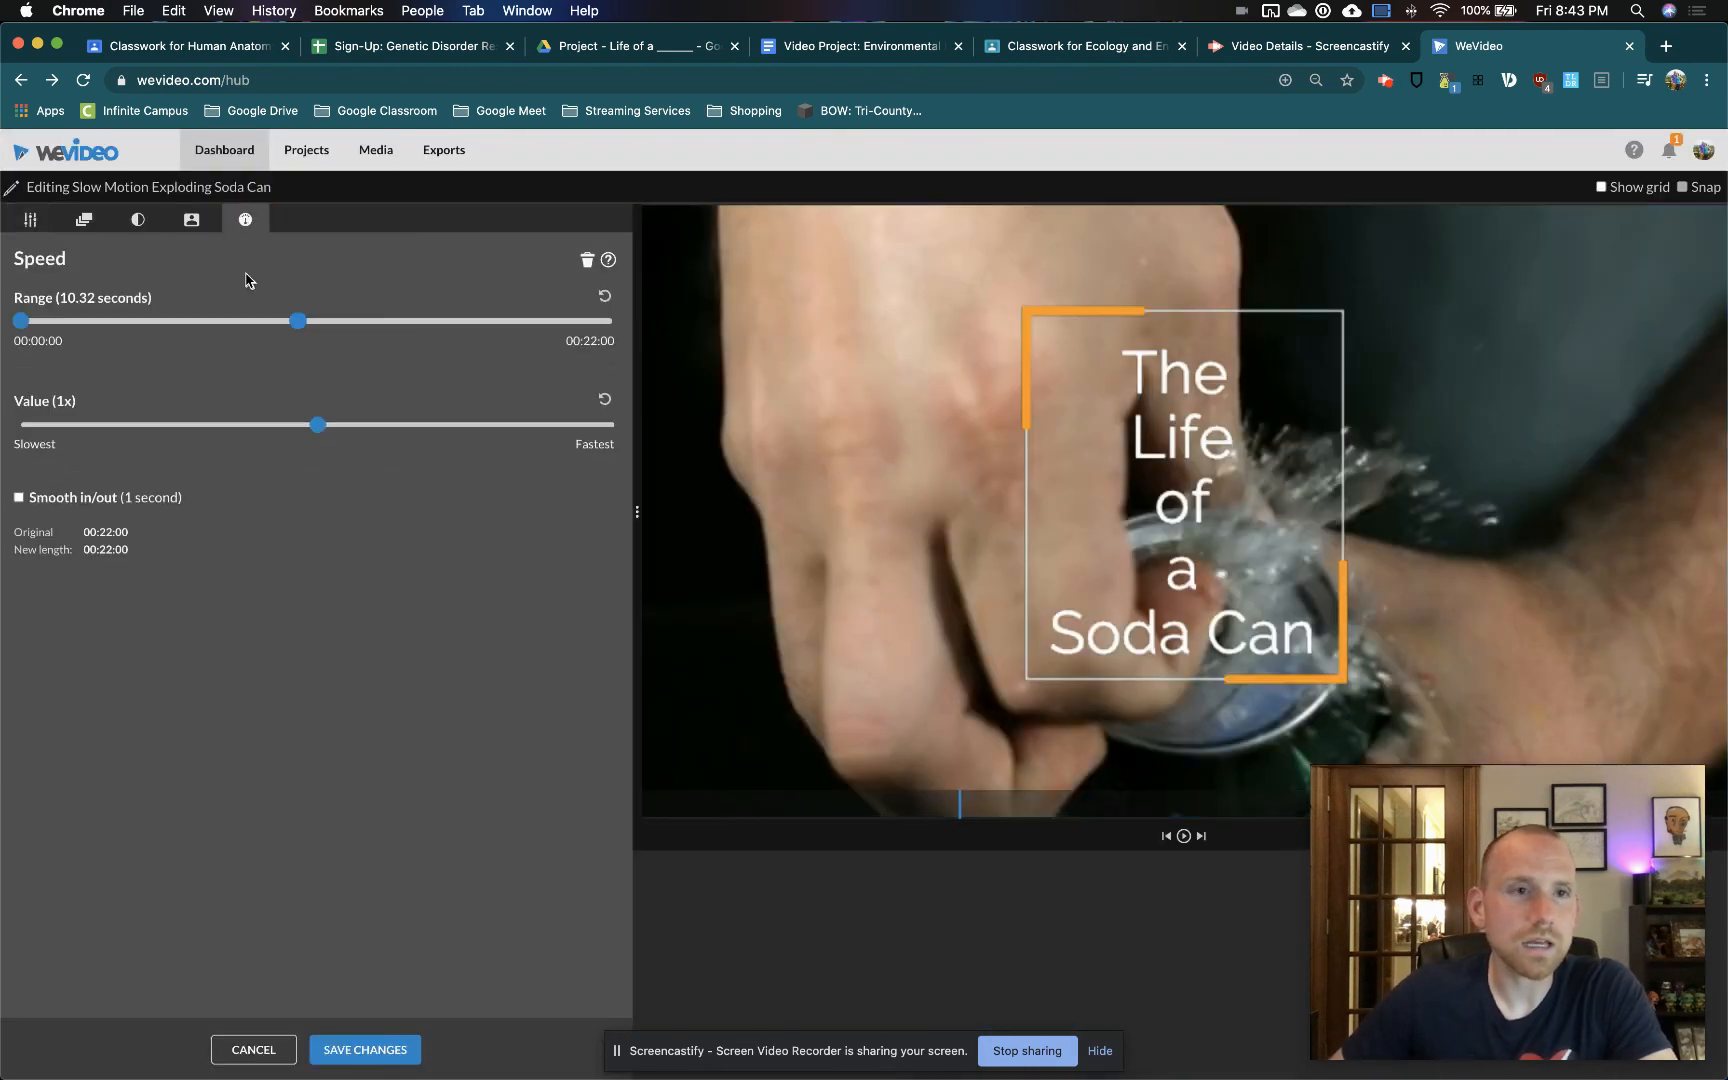
{"action": "left_click", "coordinate": [136, 222]}
{"action": "left_click", "coordinate": [86, 222]}
{"action": "left_click", "coordinate": [32, 221]}
{"action": "left_click", "coordinate": [191, 219]}
{"action": "left_click", "coordinate": [138, 219]}
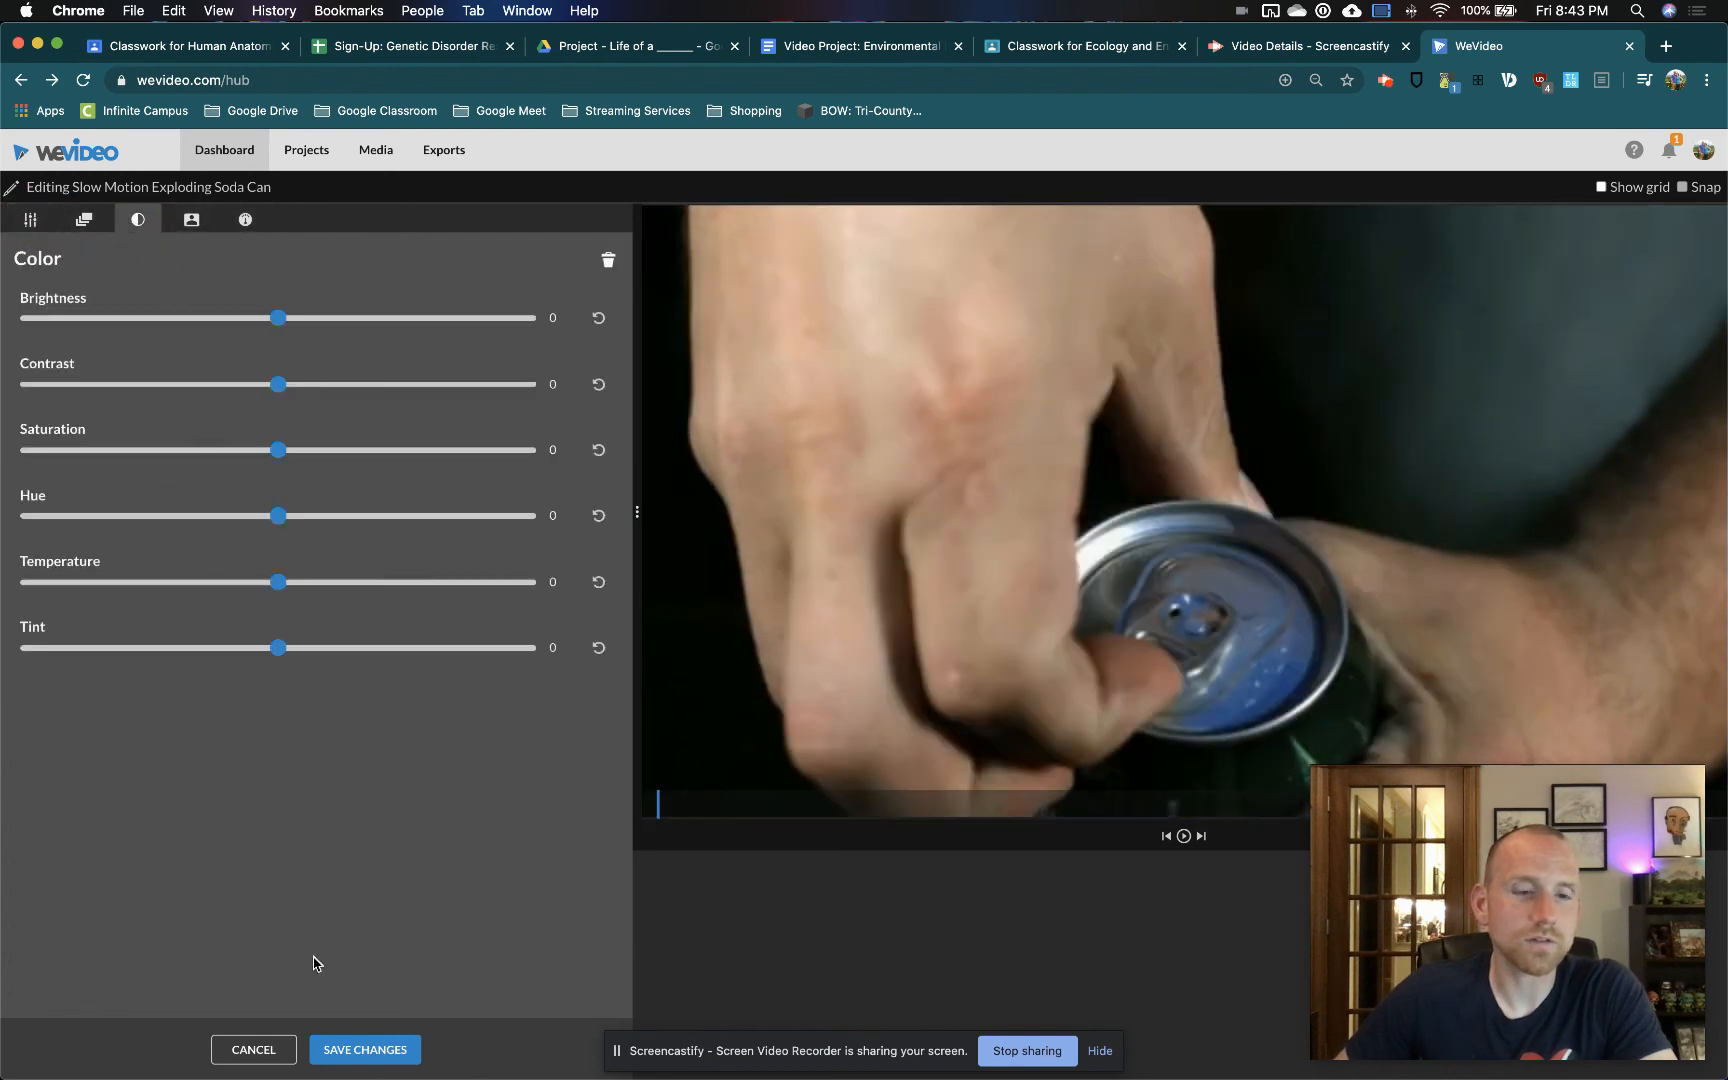
{"action": "left_click", "coordinate": [253, 1049]}
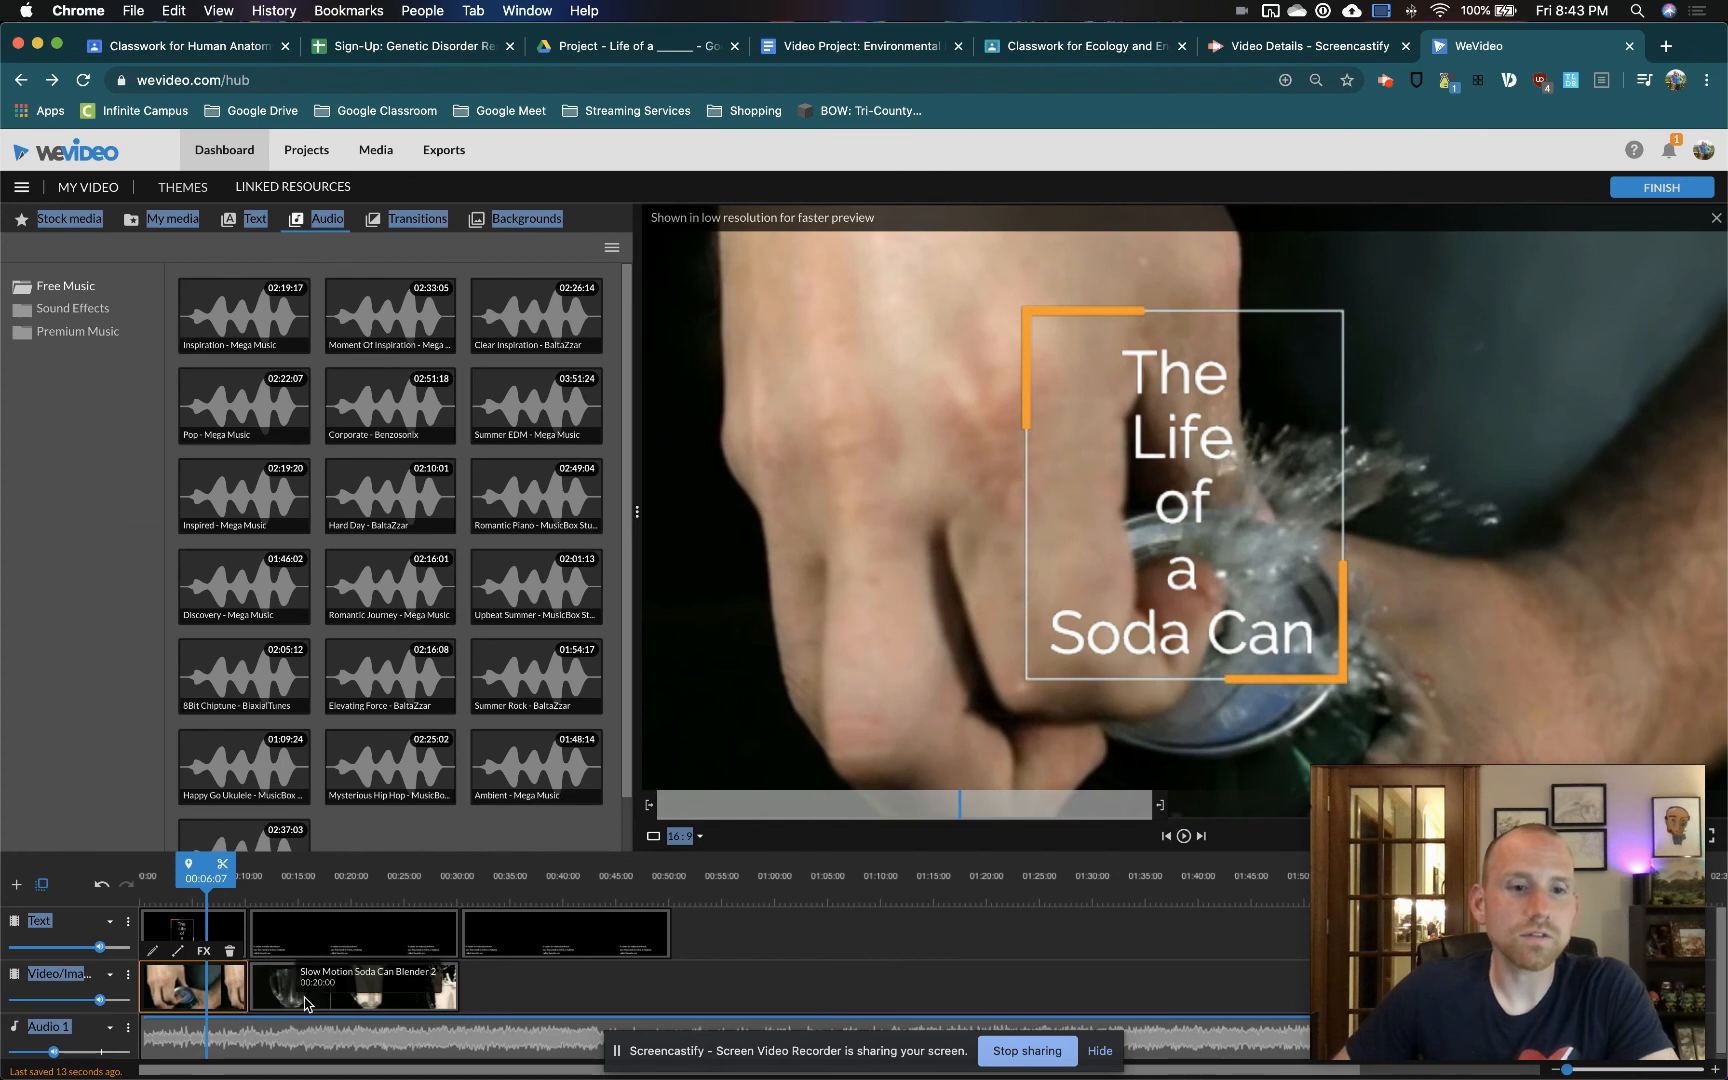
Lower the volume of the timeline's video track very slightly
{"action": "left_click", "coordinate": [381, 1011]}
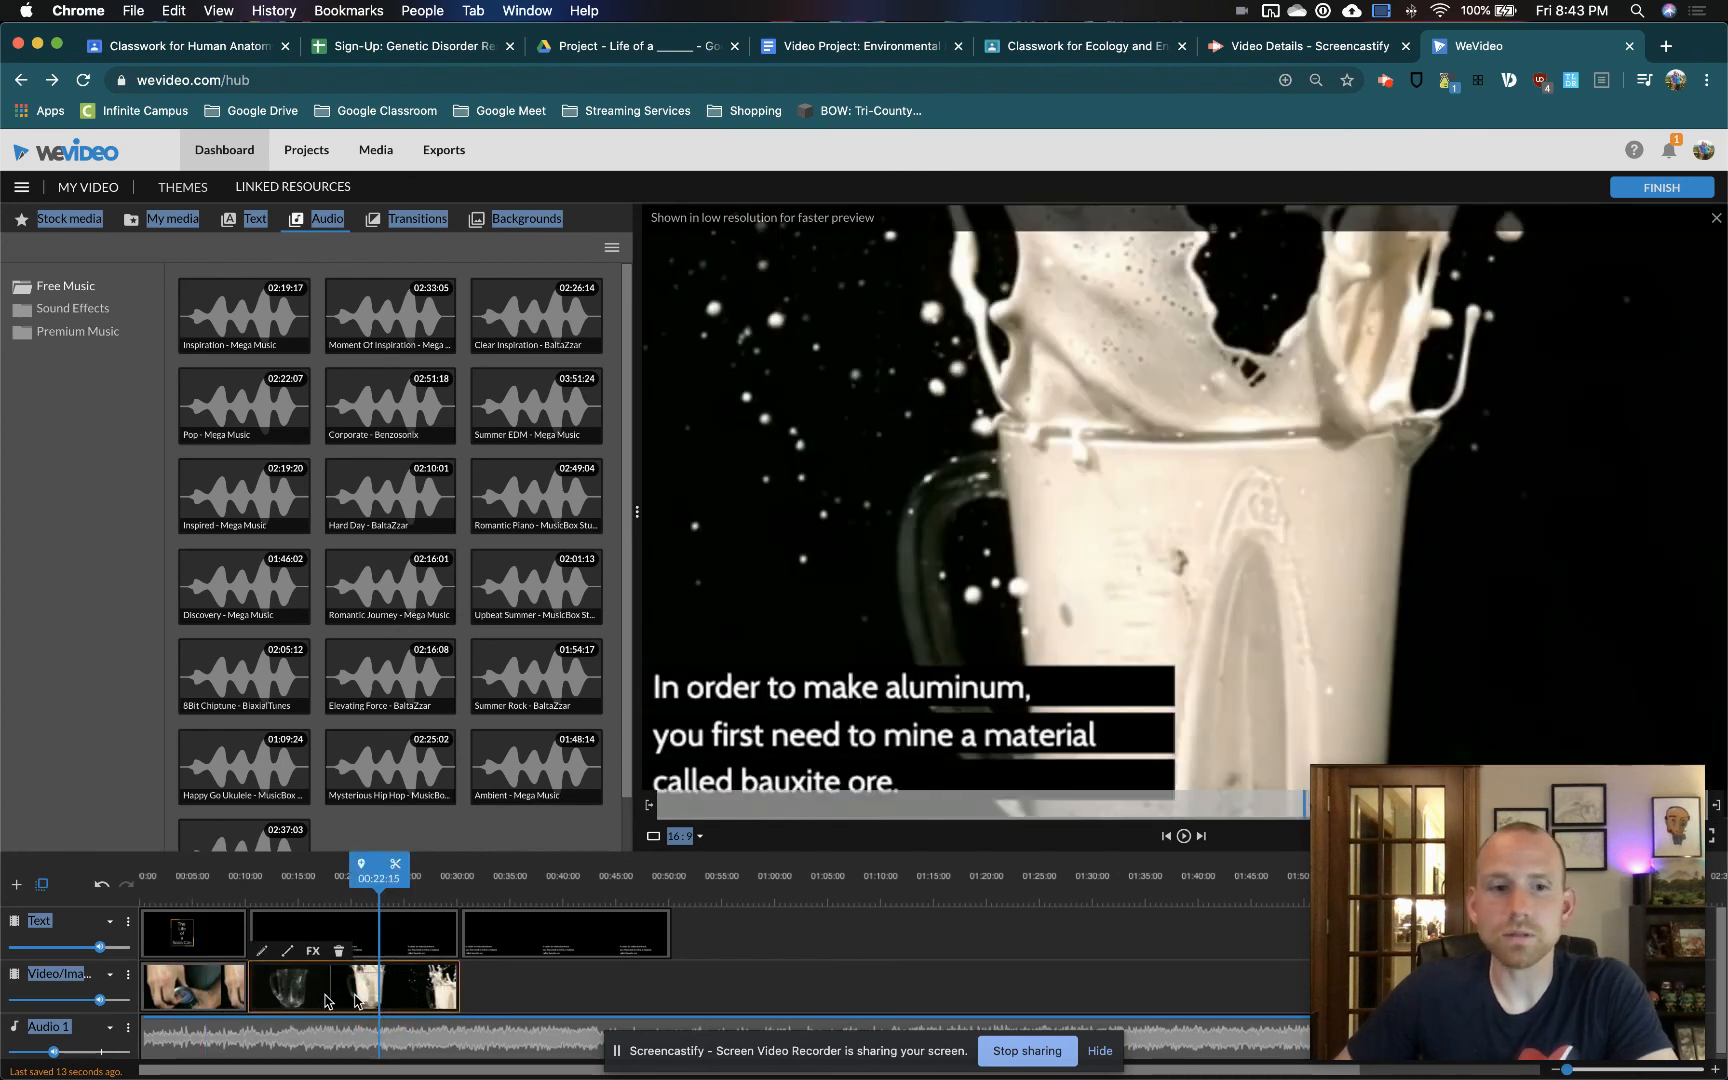
{"action": "left_click", "coordinate": [215, 990]}
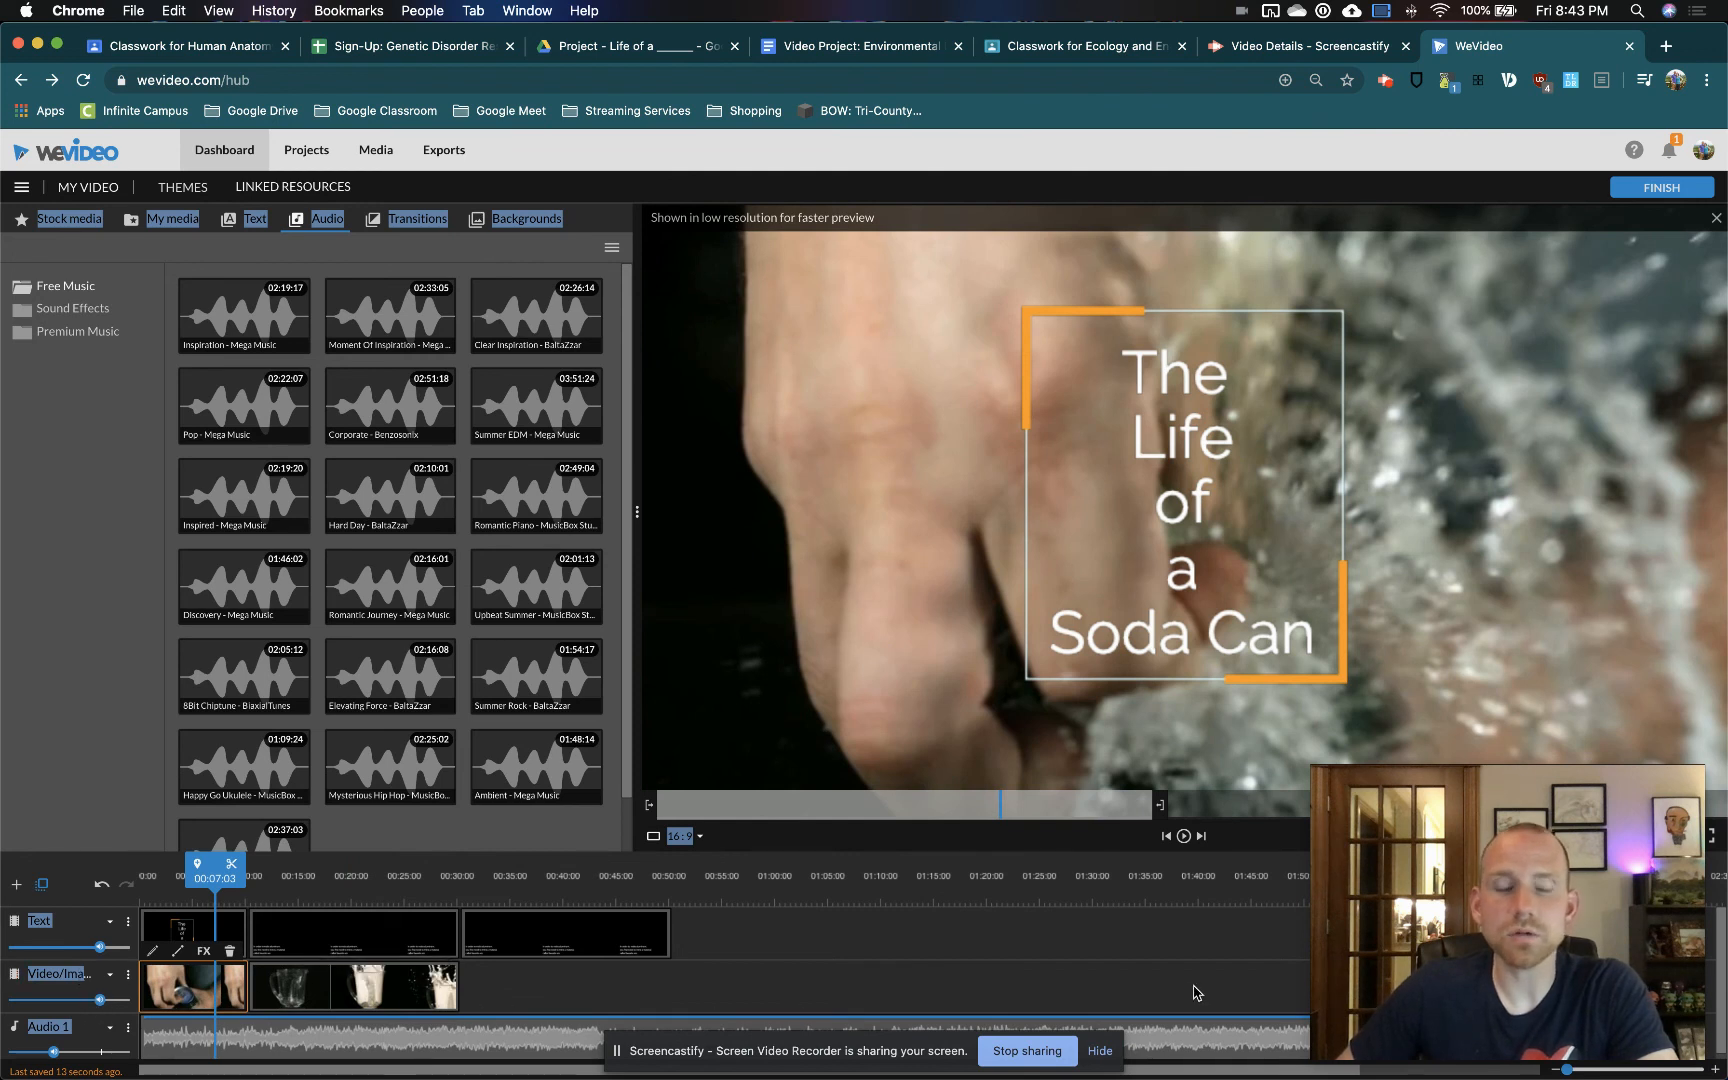
{"action": "mouse_move", "coordinate": [101, 1002]}
{"action": "mouse_move", "coordinate": [101, 999]}
{"action": "left_mouse_down"}
{"action": "mouse_move", "coordinate": [6, 999]}
{"action": "mouse_move", "coordinate": [99, 1004]}
{"action": "left_mouse_up"}
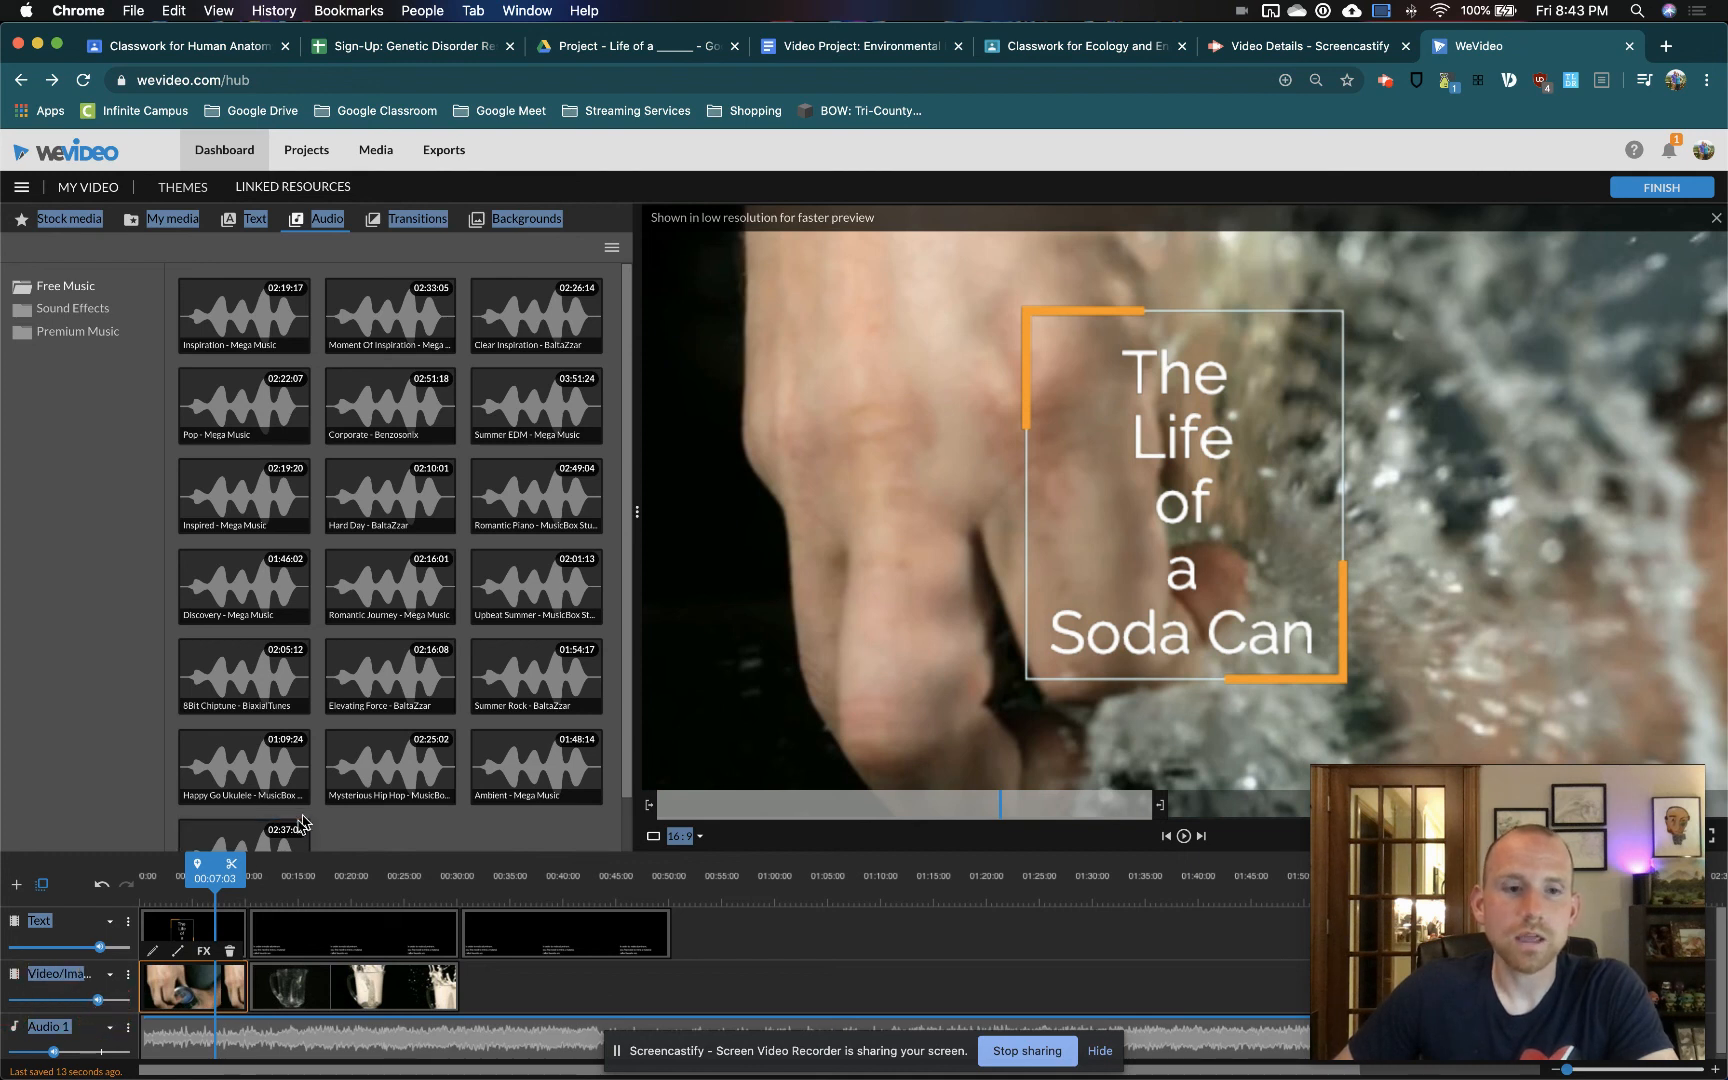
Play the video from the start through the opening title into the aluminum caption, then pause it
{"action": "left_click", "coordinate": [72, 884]}
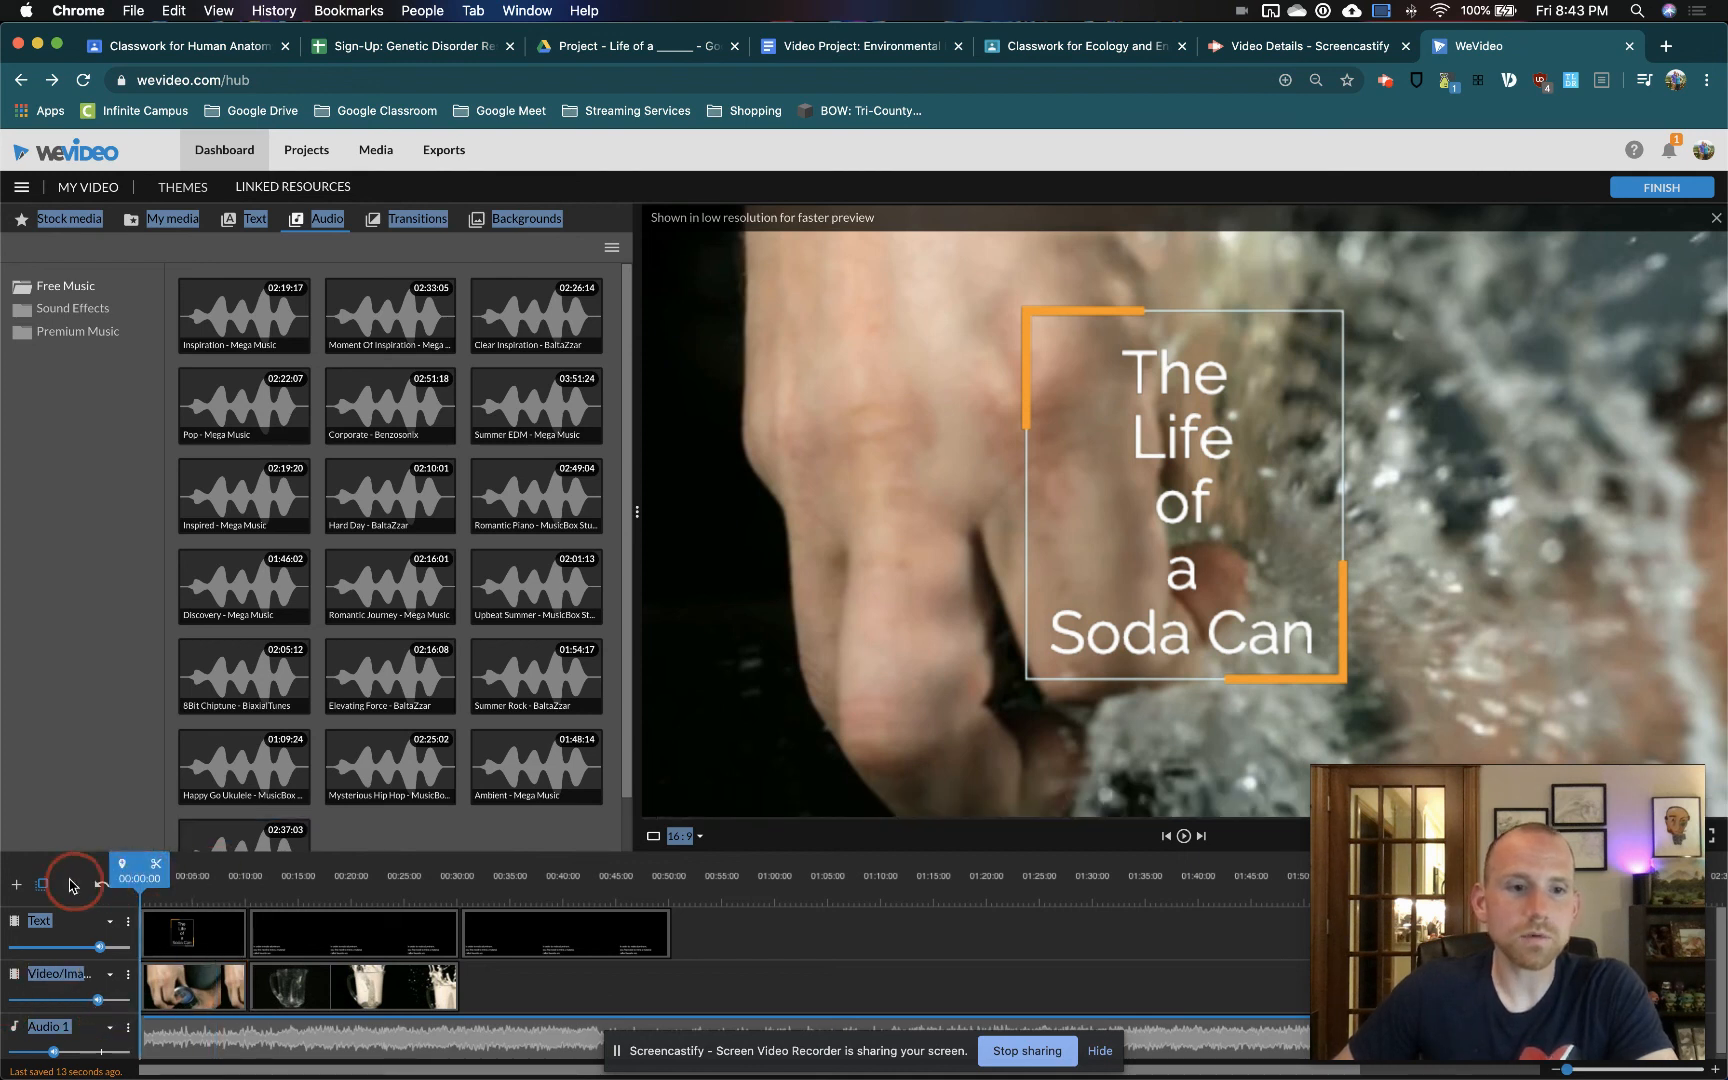
{"action": "left_click", "coordinate": [1185, 837]}
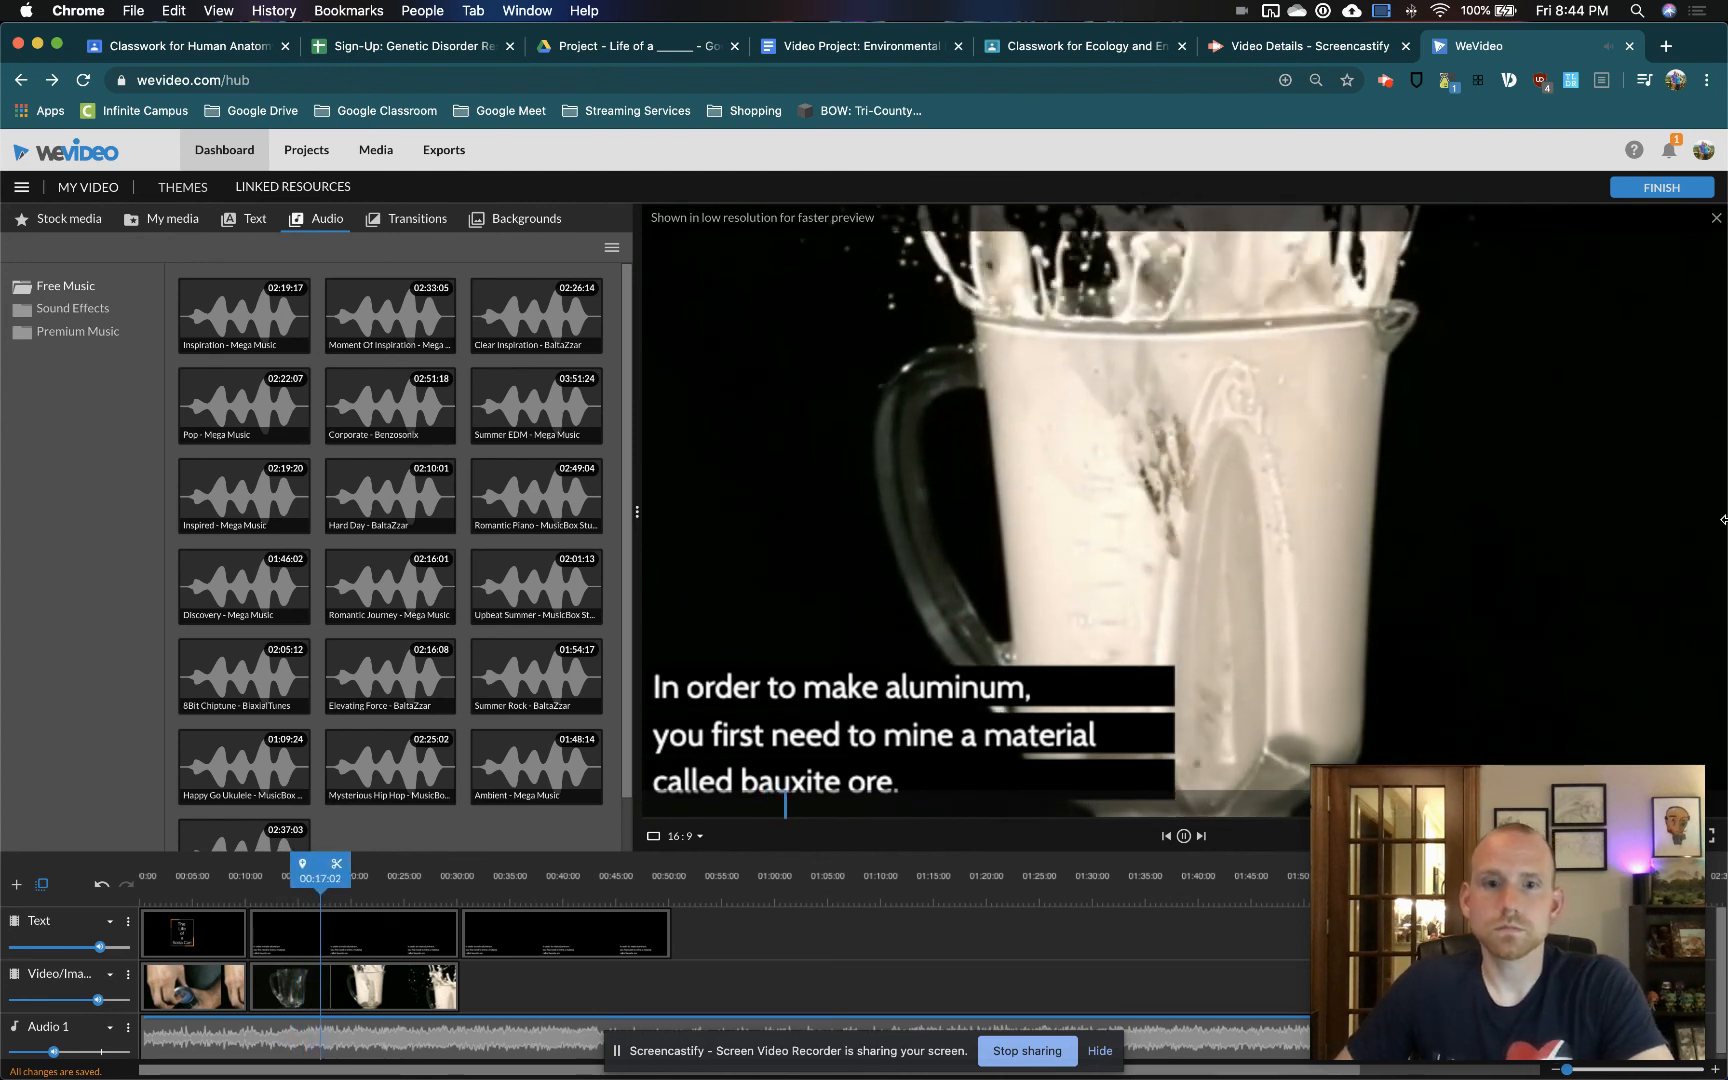
{"action": "left_click", "coordinate": [1184, 836]}
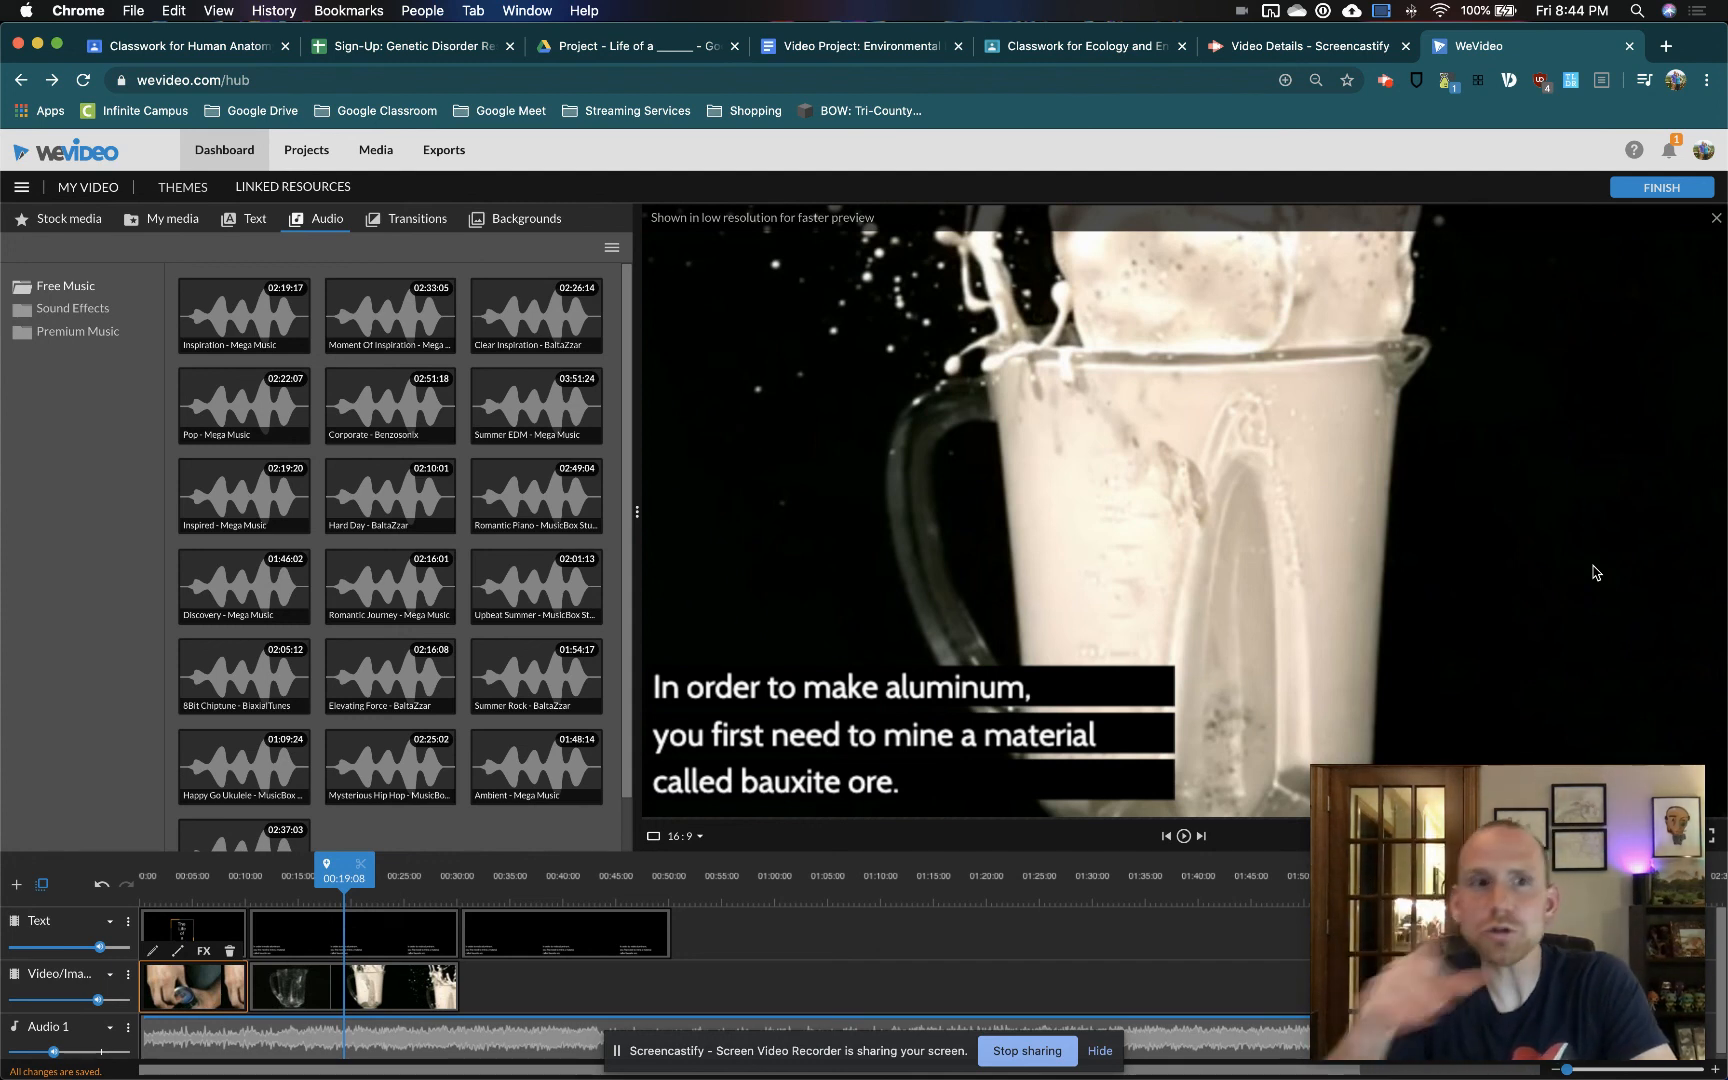
Show the personal media library and detach the video editor's tab into a separate, lower-placed browser window
{"action": "left_click", "coordinate": [189, 220]}
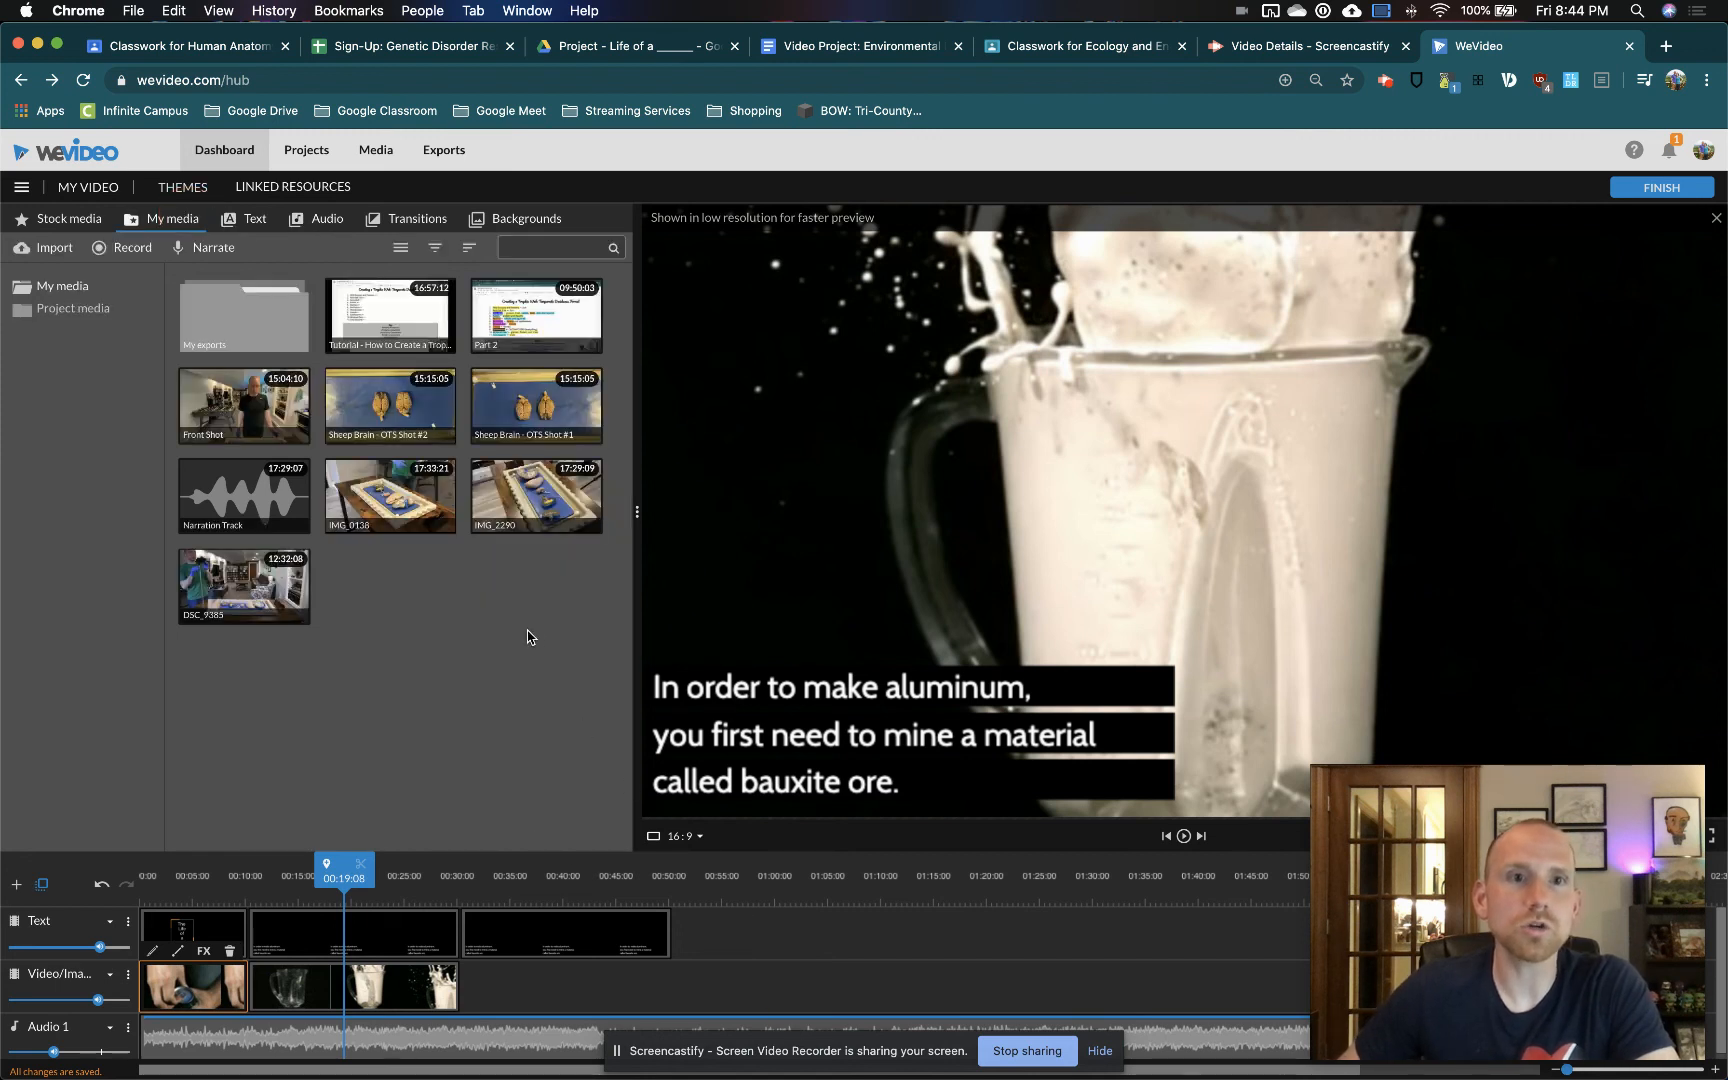
{"action": "left_click_drag", "start_coordinate": [1541, 46], "coordinate": [44, 289]}
{"action": "left_click_drag", "start_coordinate": [495, 292], "coordinate": [1090, 184]}
{"action": "left_click_drag", "start_coordinate": [689, 190], "coordinate": [1204, 244]}
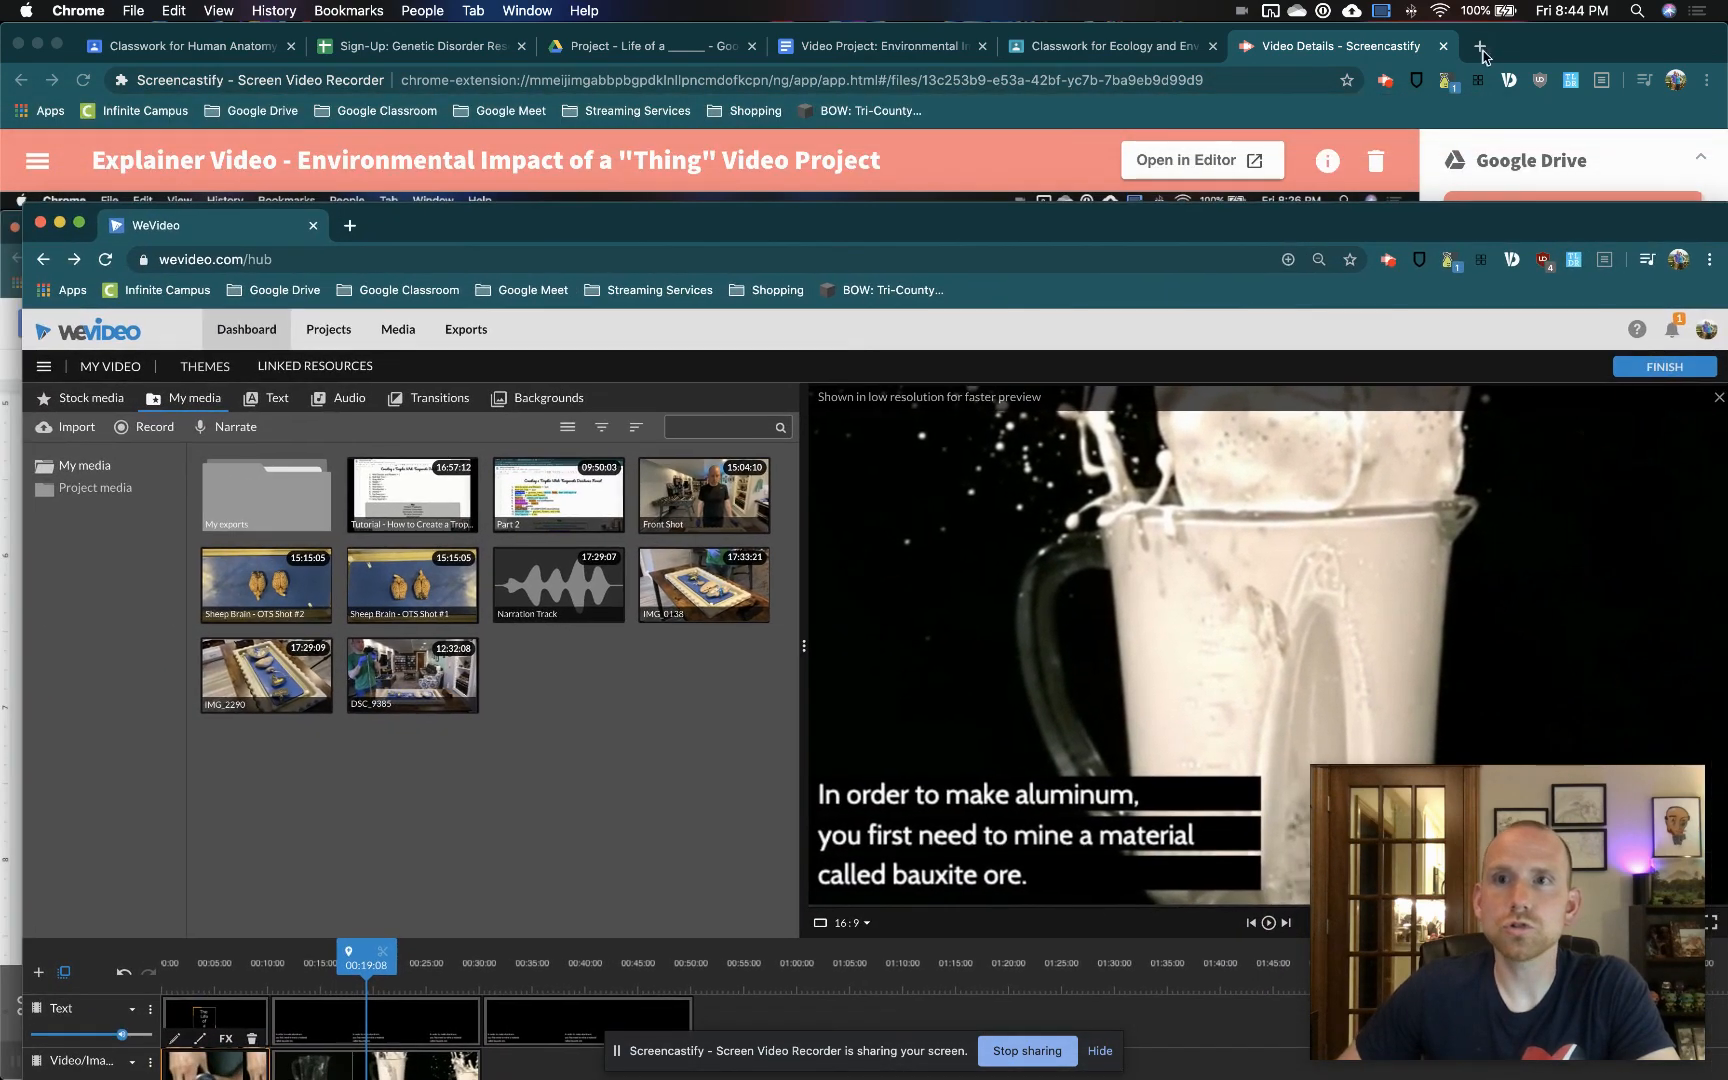
Search Google Images for "soda can" in a new tab of the other browser window
{"action": "left_click", "coordinate": [1480, 46]}
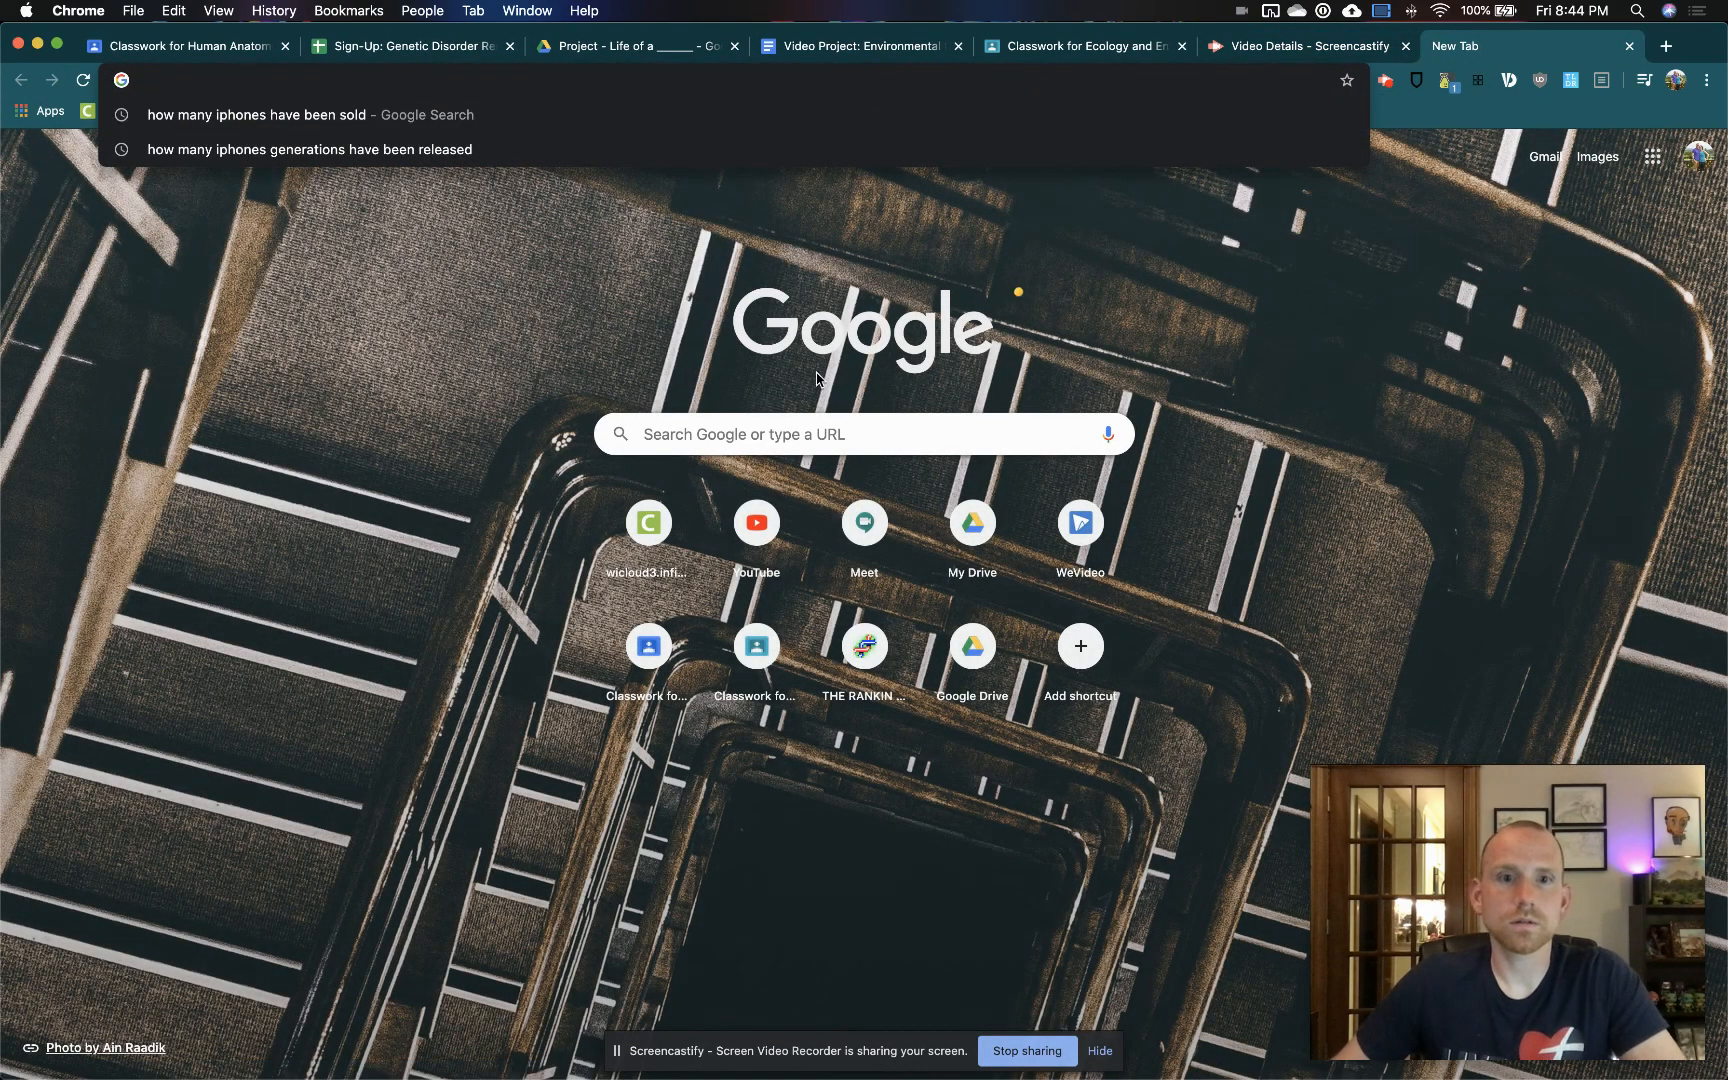
{"action": "left_click", "coordinate": [785, 434]}
{"action": "type", "text": "doa"}
{"action": "key", "text": "BackSpace"}
{"action": "key", "text": "BackSpace"}
{"action": "key", "text": "BackSpace"}
{"action": "type", "text": "soda can"}
{"action": "key", "text": "Return"}
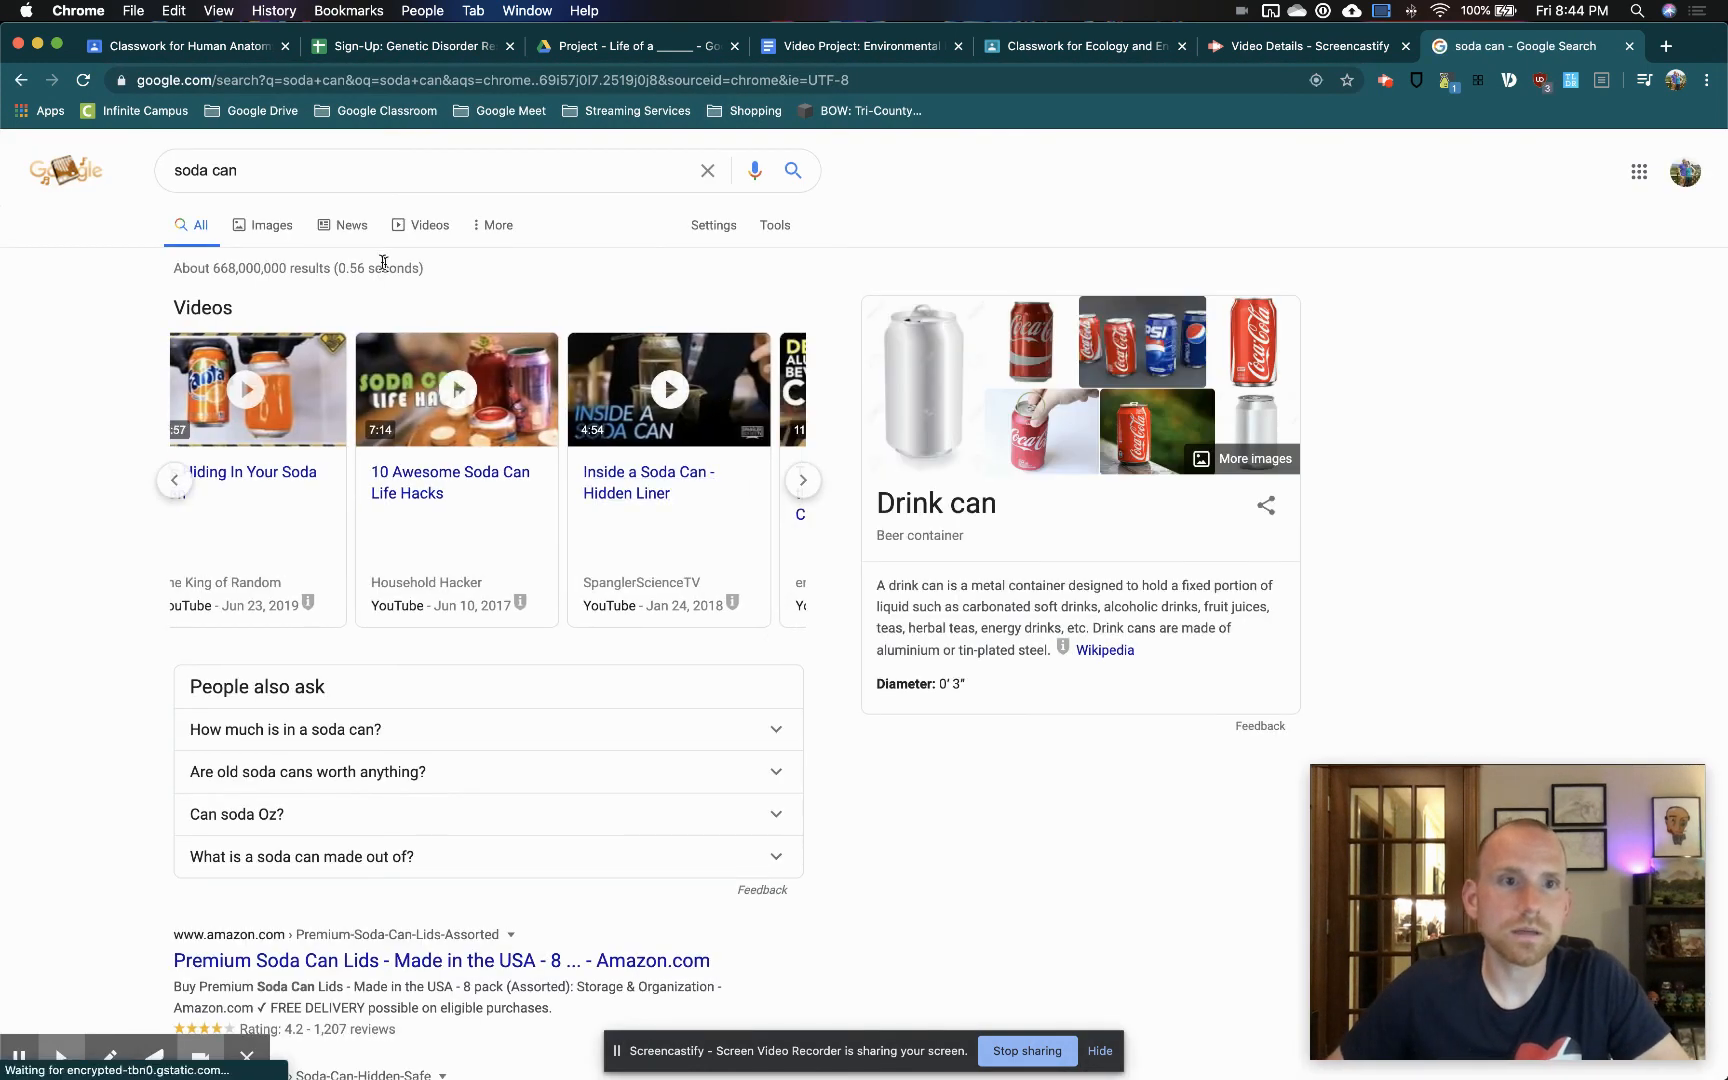
{"action": "left_click", "coordinate": [258, 225]}
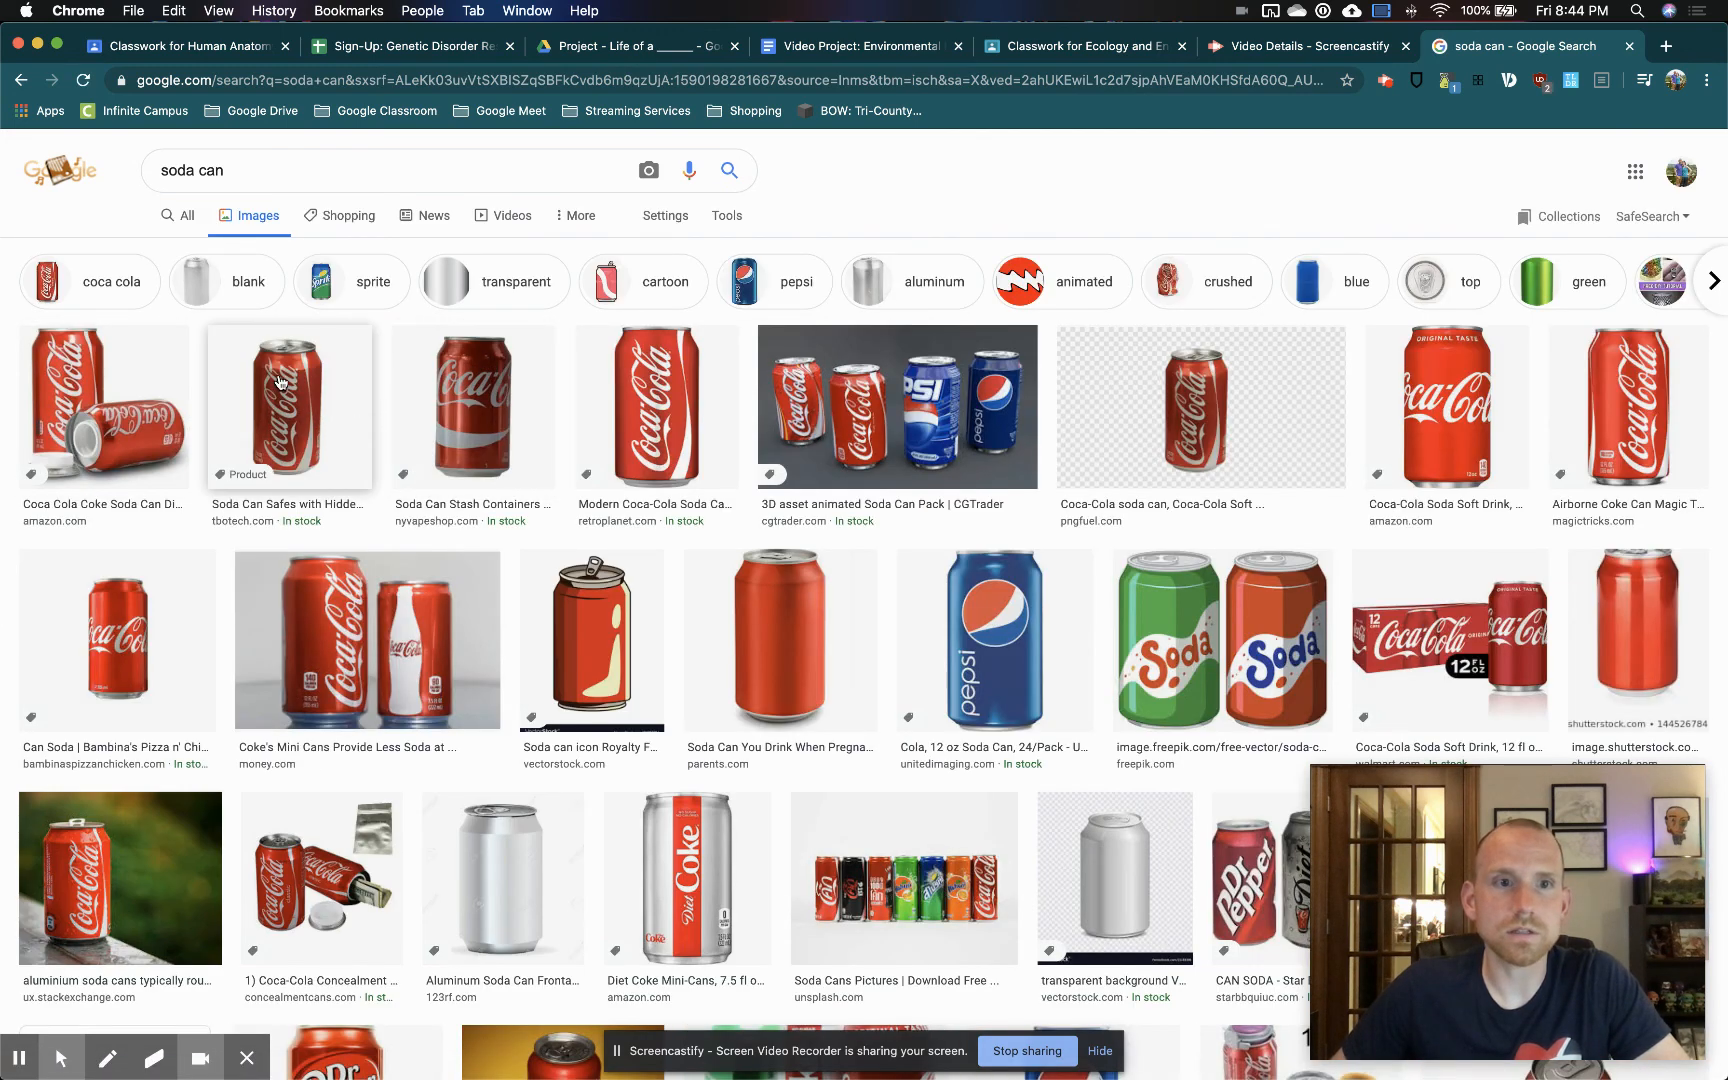
Arrange the two browser windows so the soda can image results and the video editor's media library can be seen together
{"action": "left_click", "coordinate": [1321, 55]}
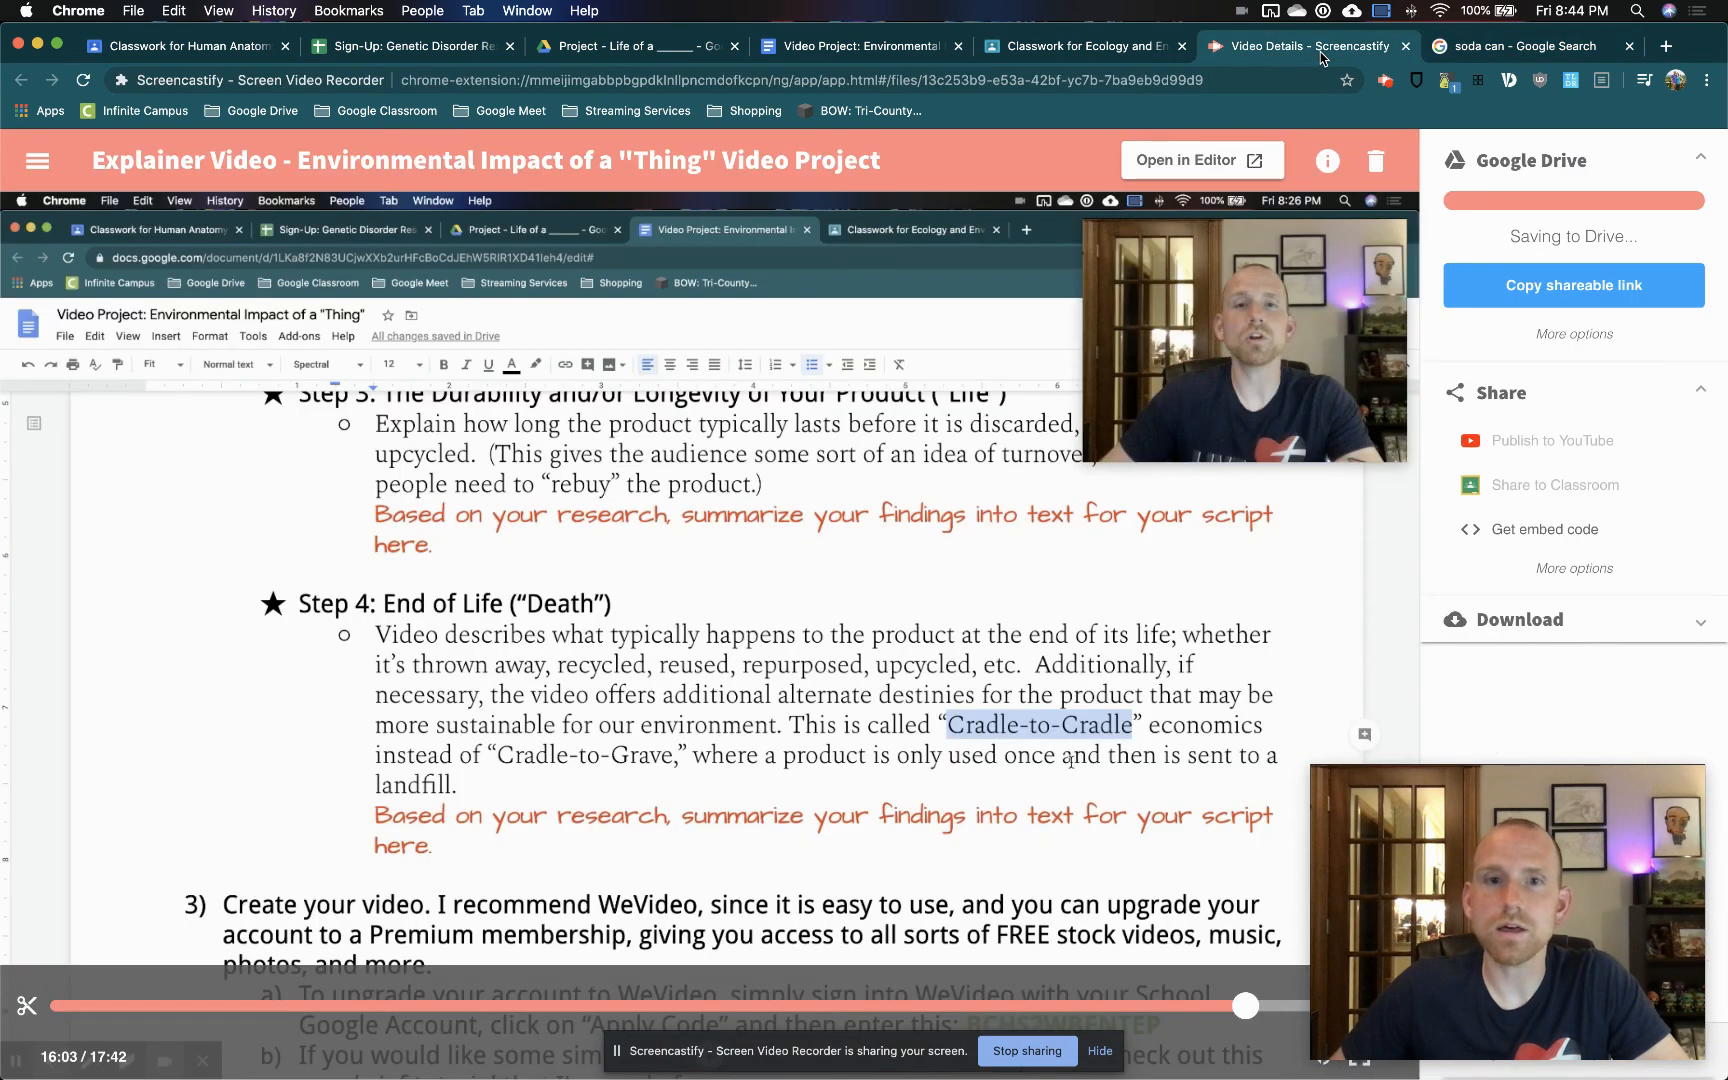
{"action": "left_click", "coordinate": [1484, 57]}
{"action": "key", "text": "ctrl+Up"}
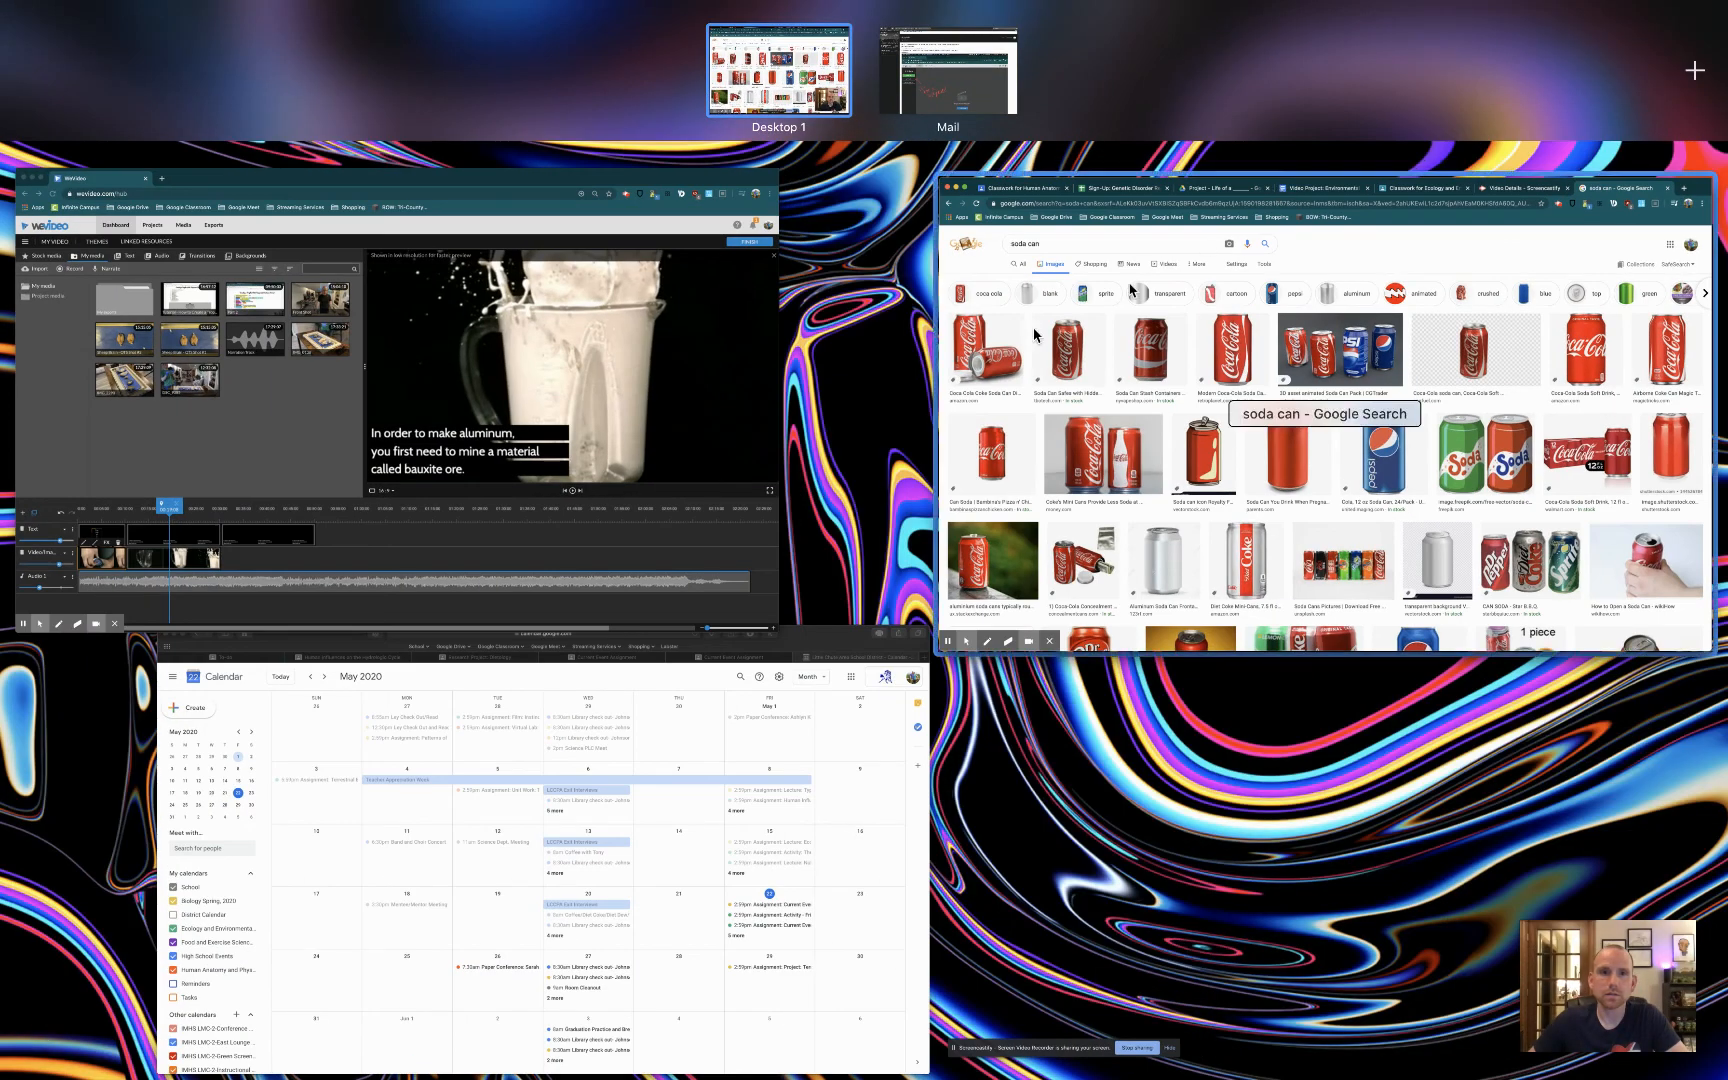
{"action": "left_click", "coordinate": [566, 401]}
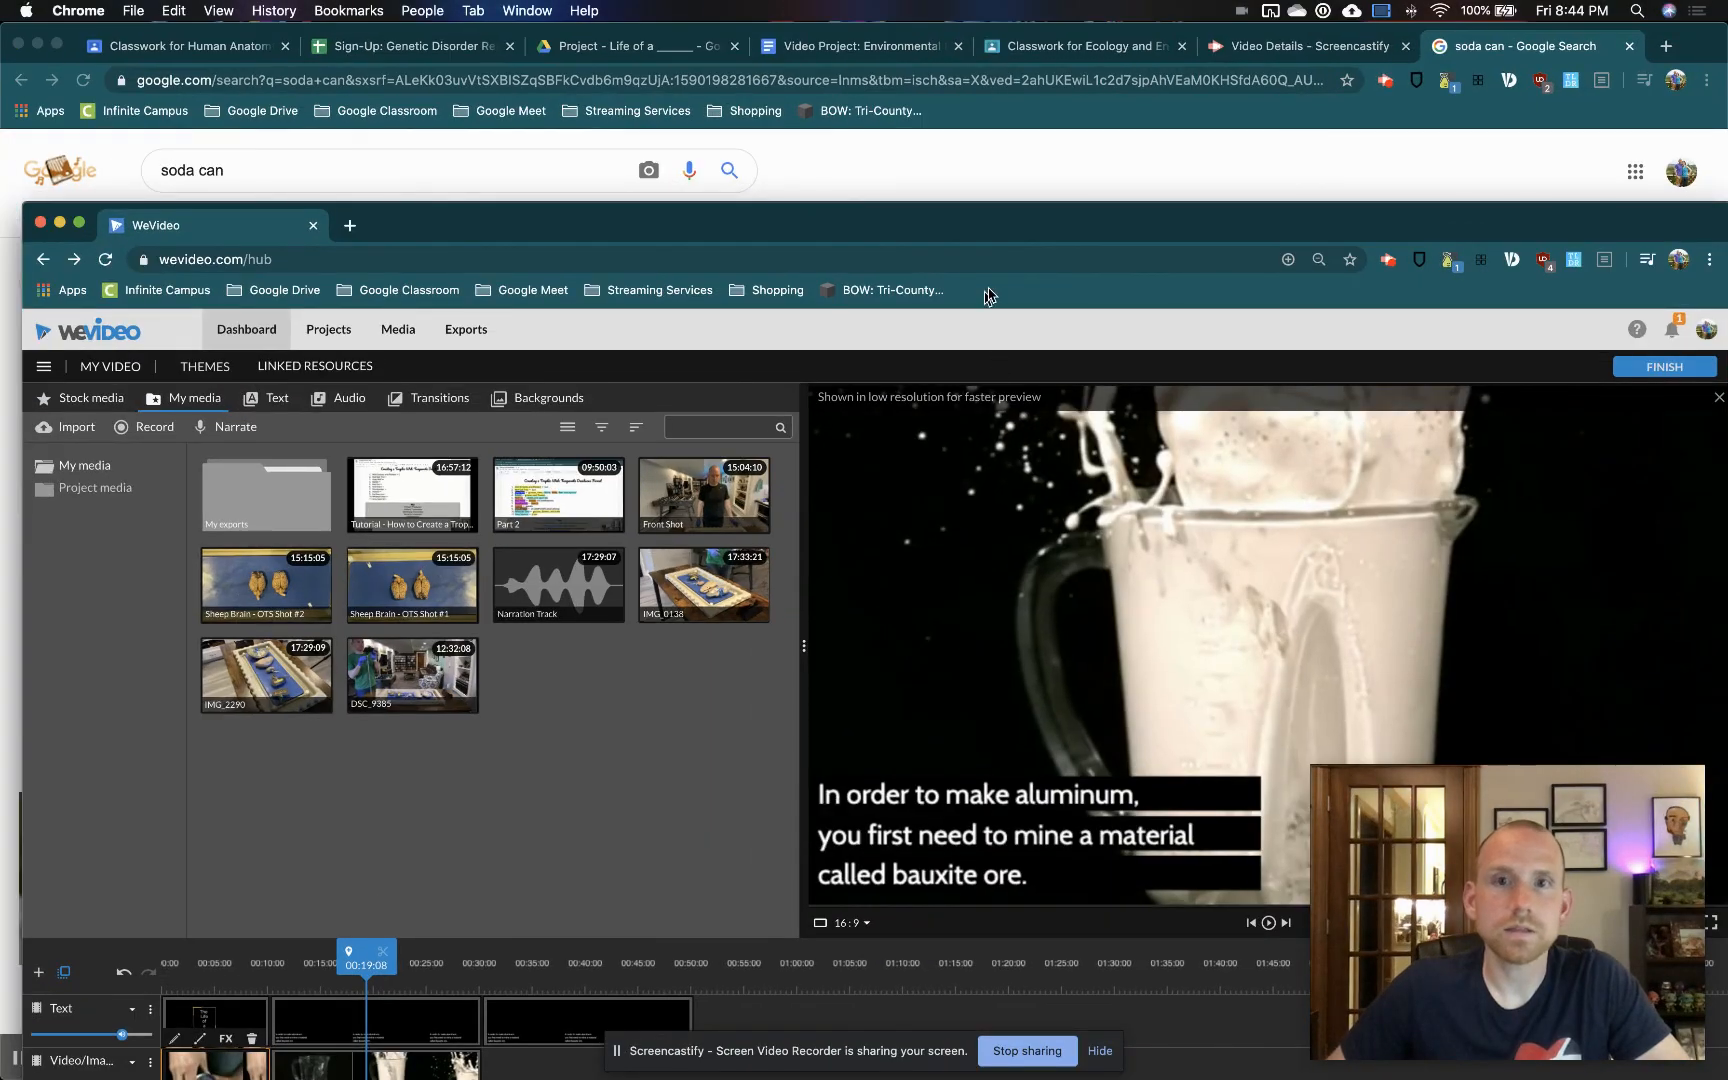
{"action": "left_click_drag", "start_coordinate": [1043, 236], "coordinate": [1372, 334]}
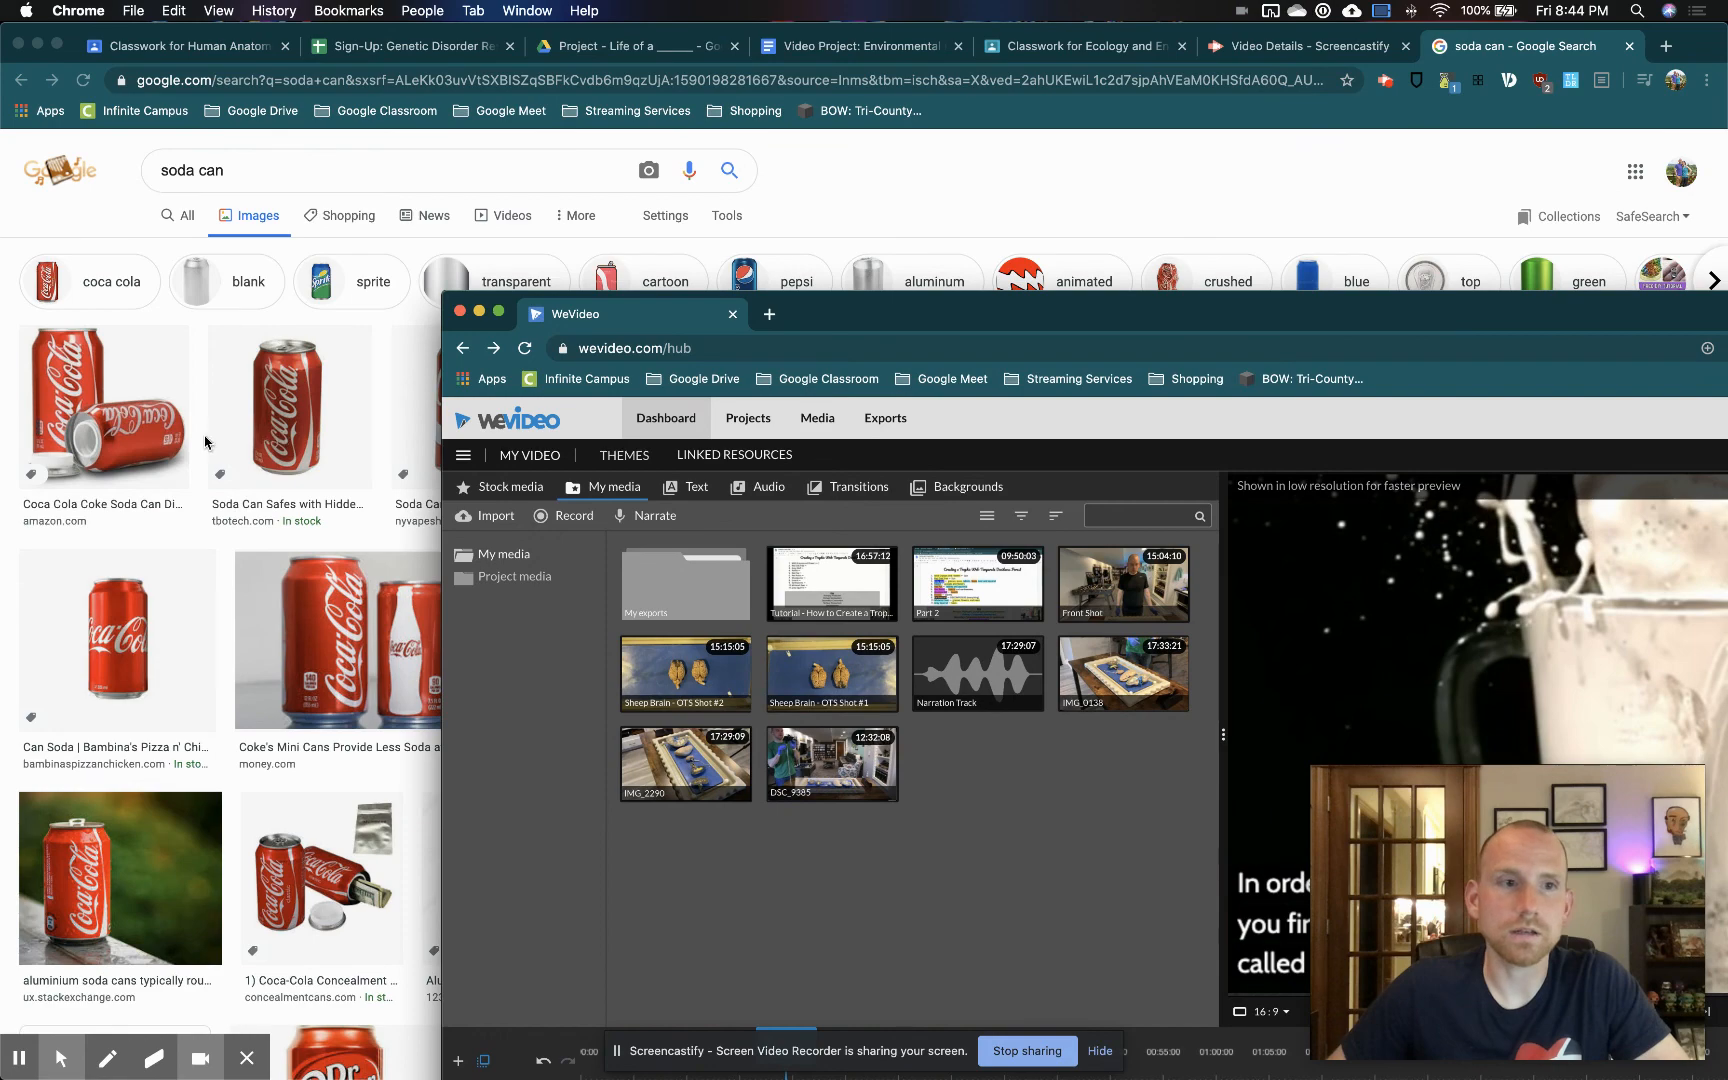
{"action": "left_click", "coordinate": [325, 443]}
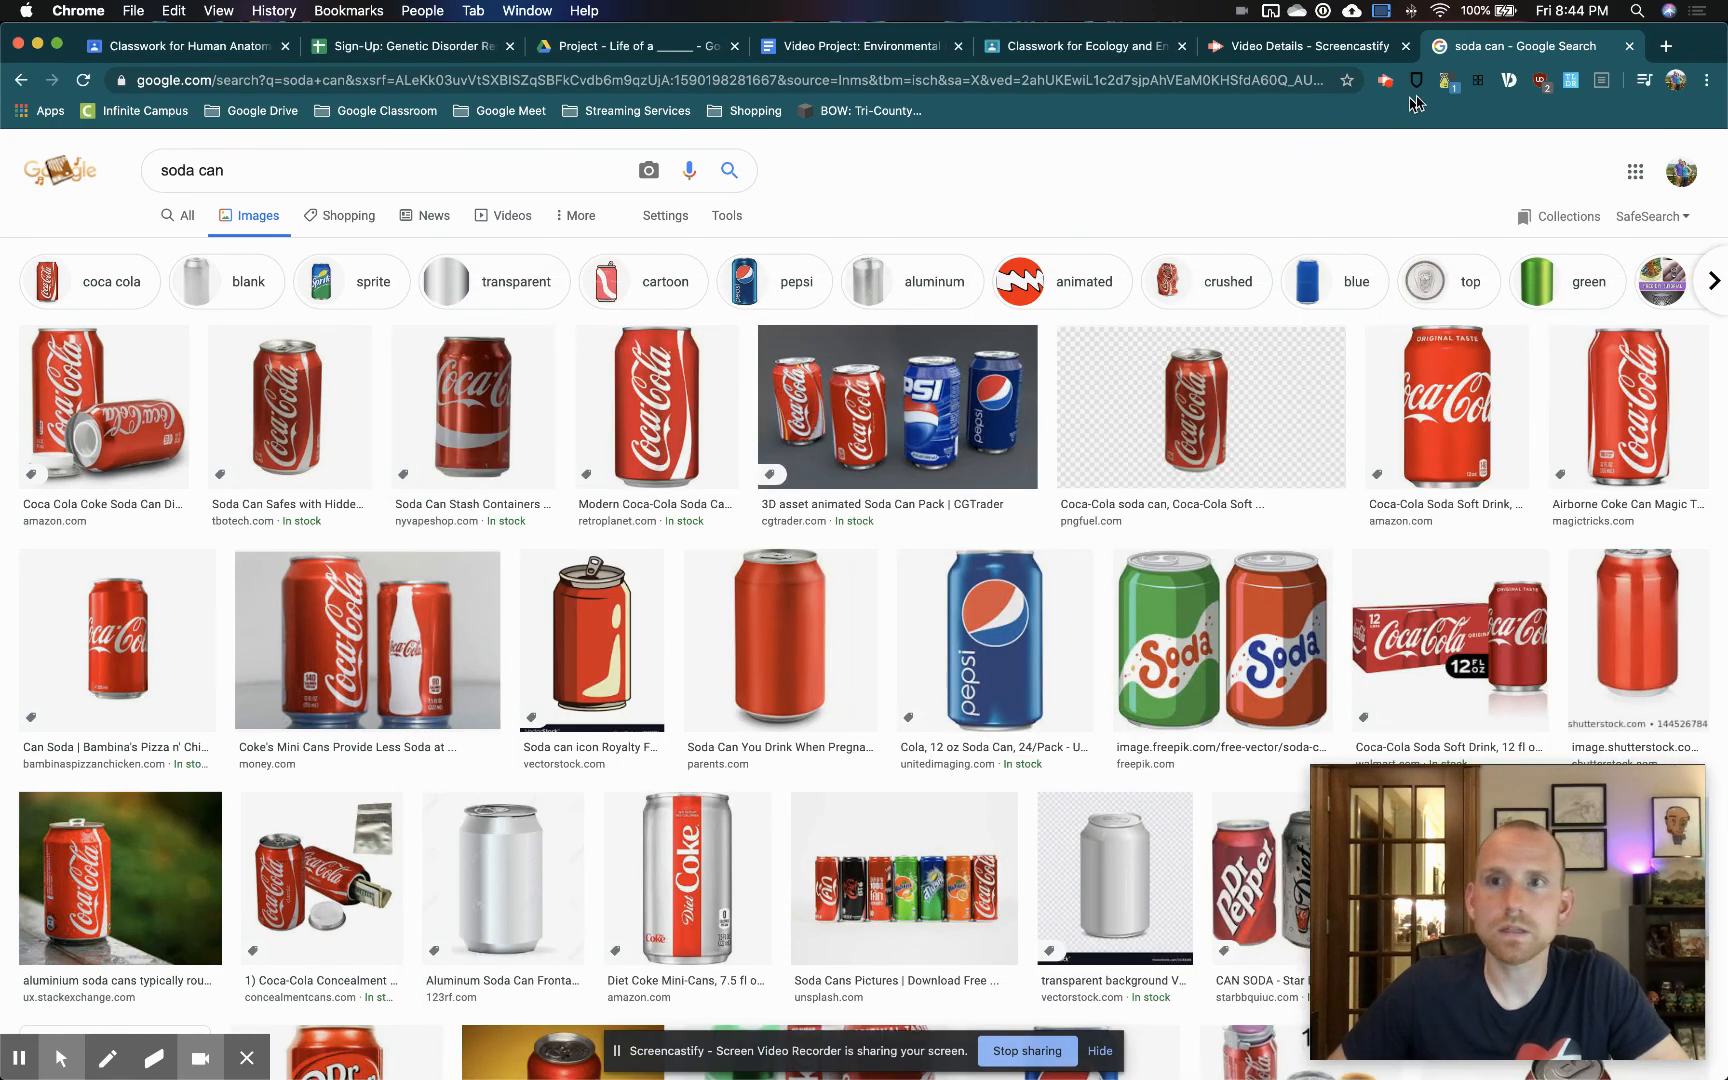
{"action": "left_click_drag", "start_coordinate": [1702, 42], "coordinate": [4, 4]}
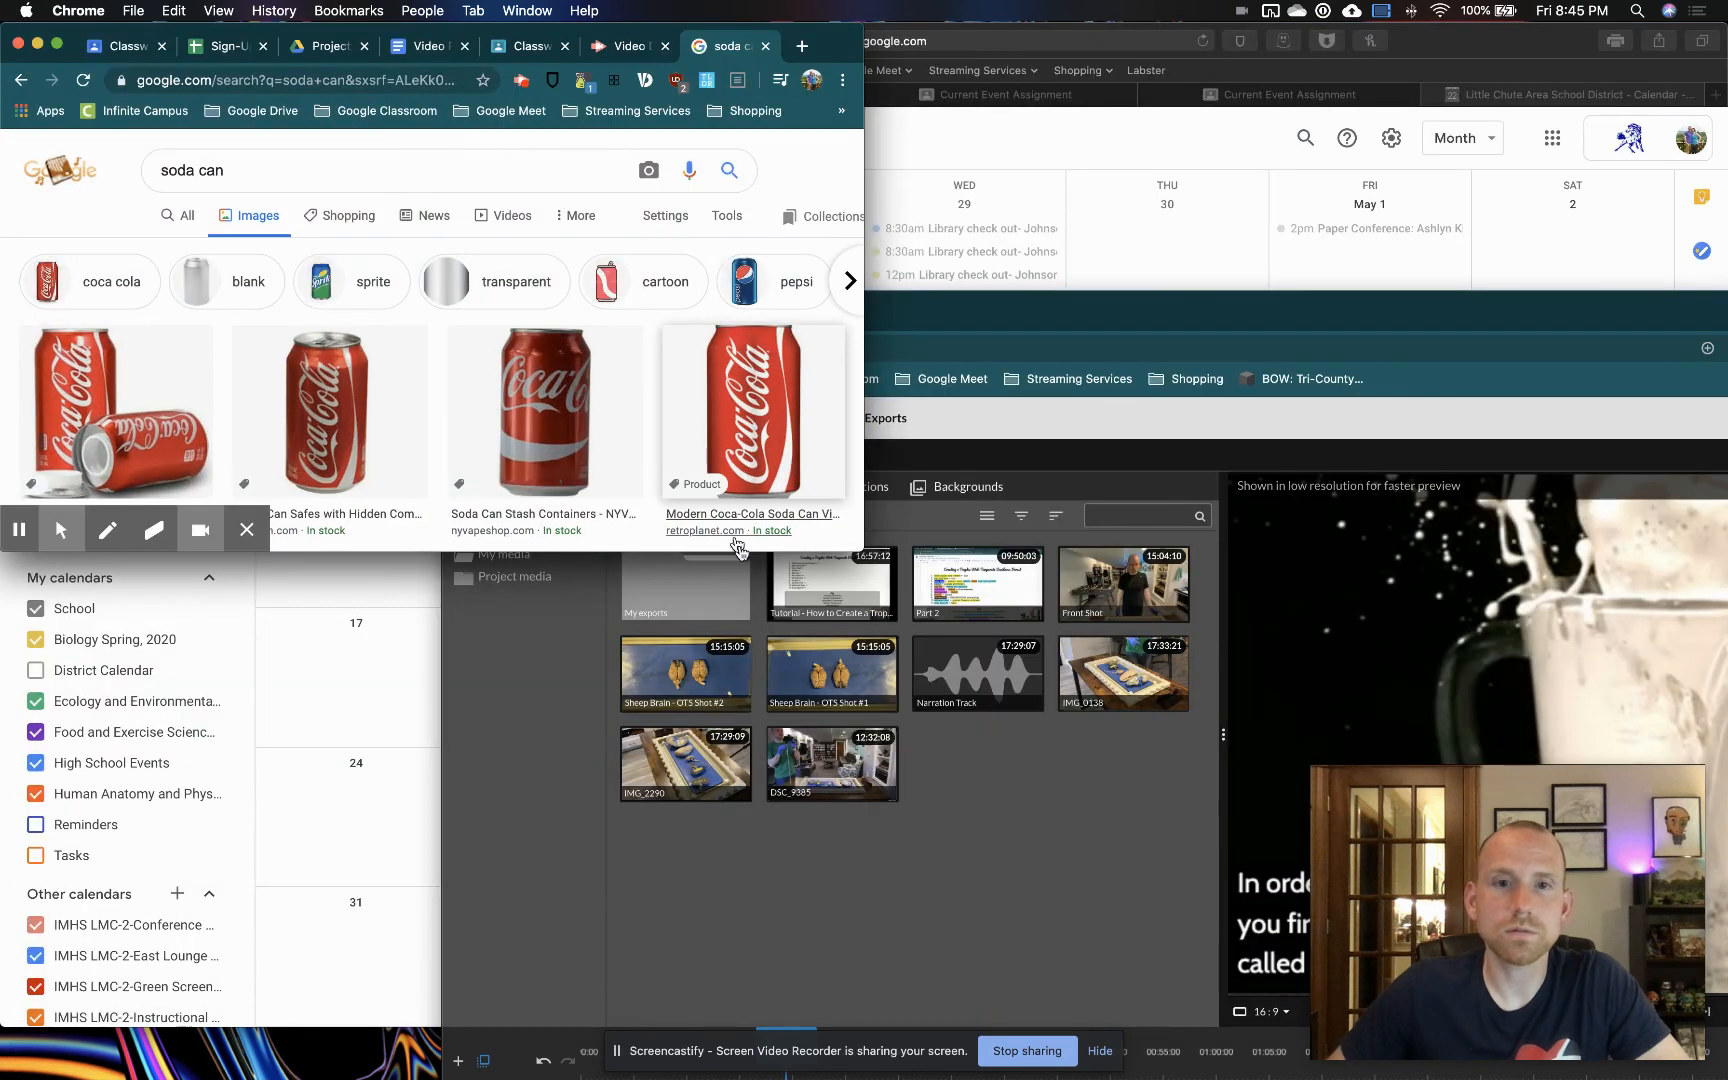
Try to import the single Coca-Cola can picture from the image results into the My media library
{"action": "left_click_drag", "start_coordinate": [300, 405], "coordinate": [982, 812]}
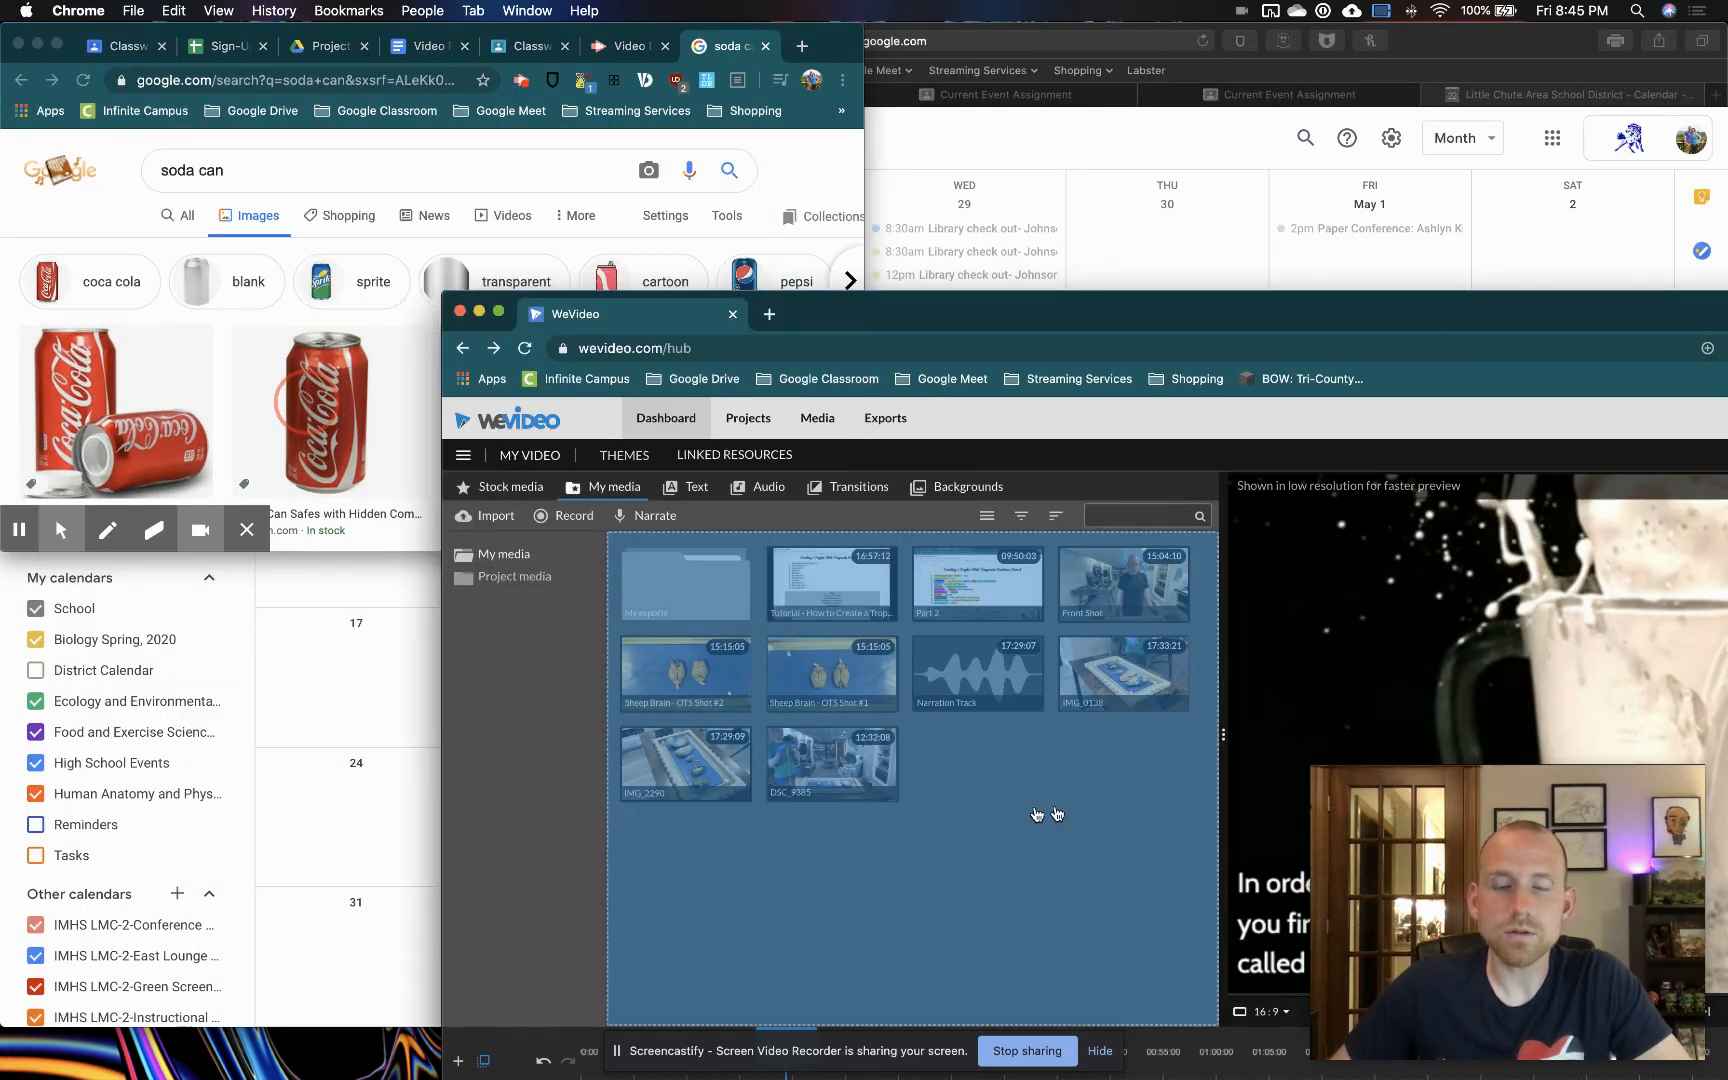
{"action": "left_click_drag", "start_coordinate": [1244, 305], "coordinate": [1344, 165]}
{"action": "left_click", "coordinate": [340, 436]}
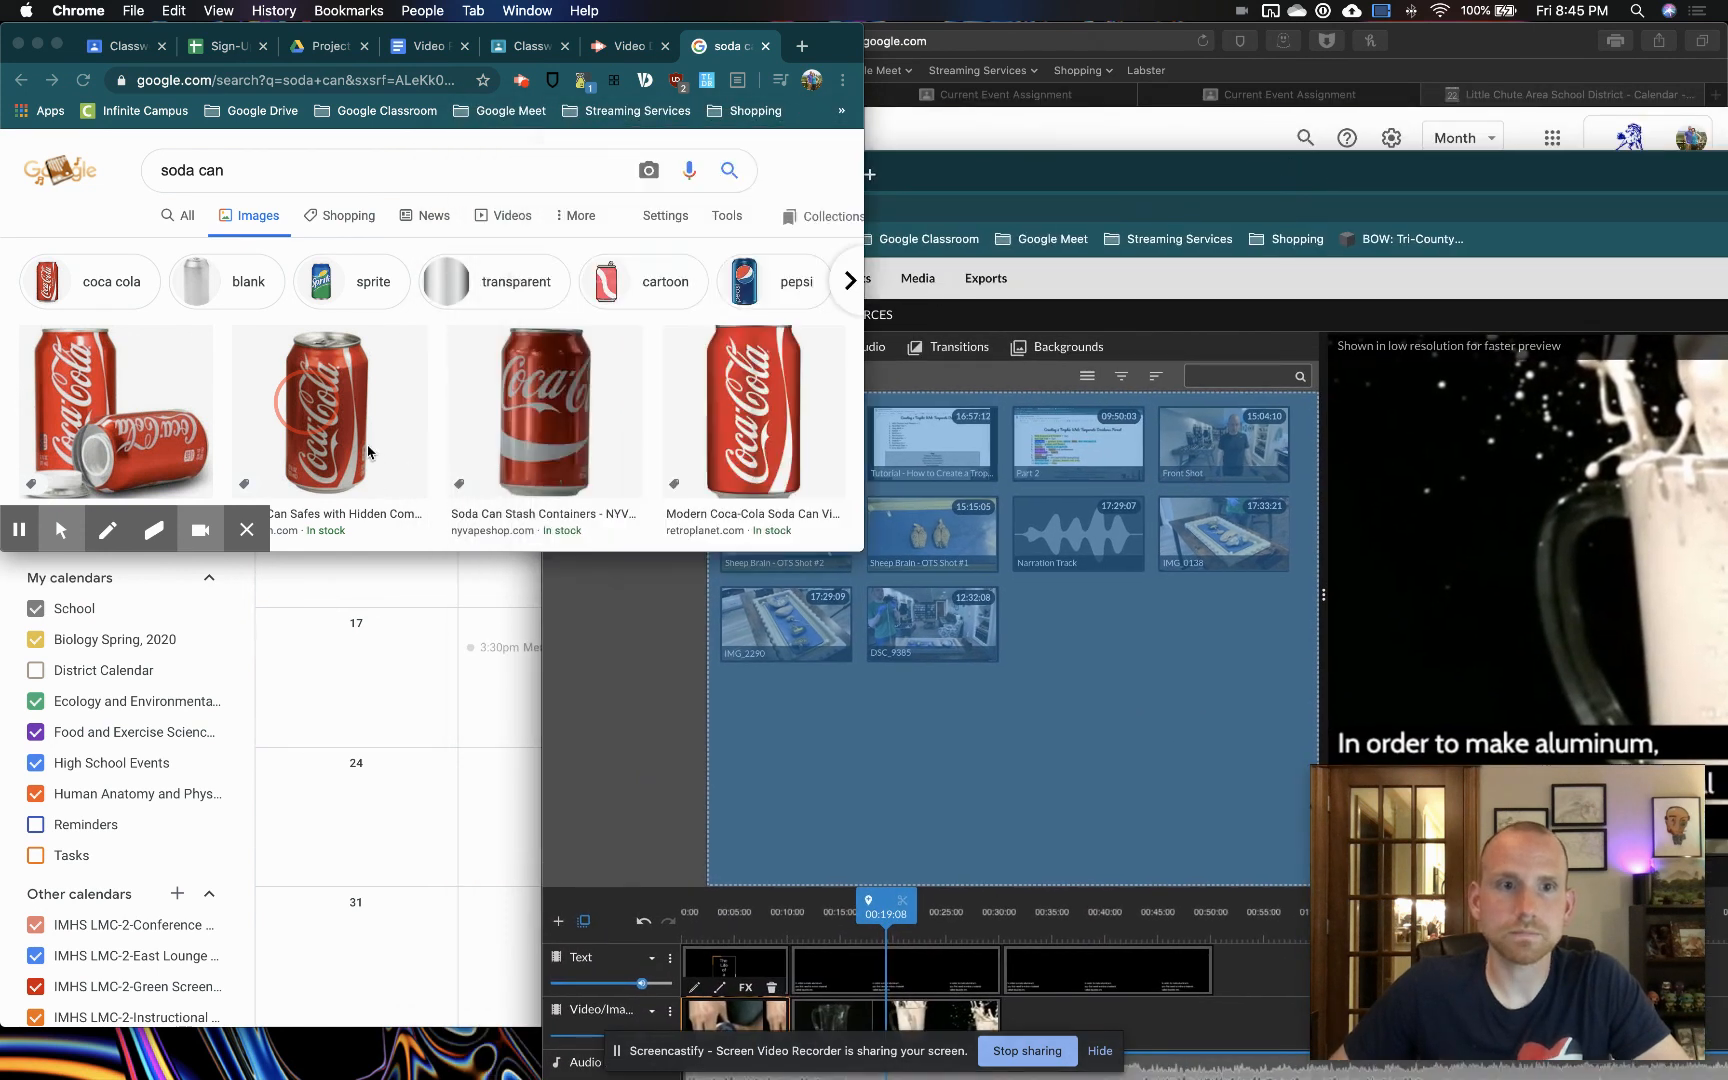
{"action": "left_click_drag", "start_coordinate": [340, 436], "coordinate": [1098, 743]}
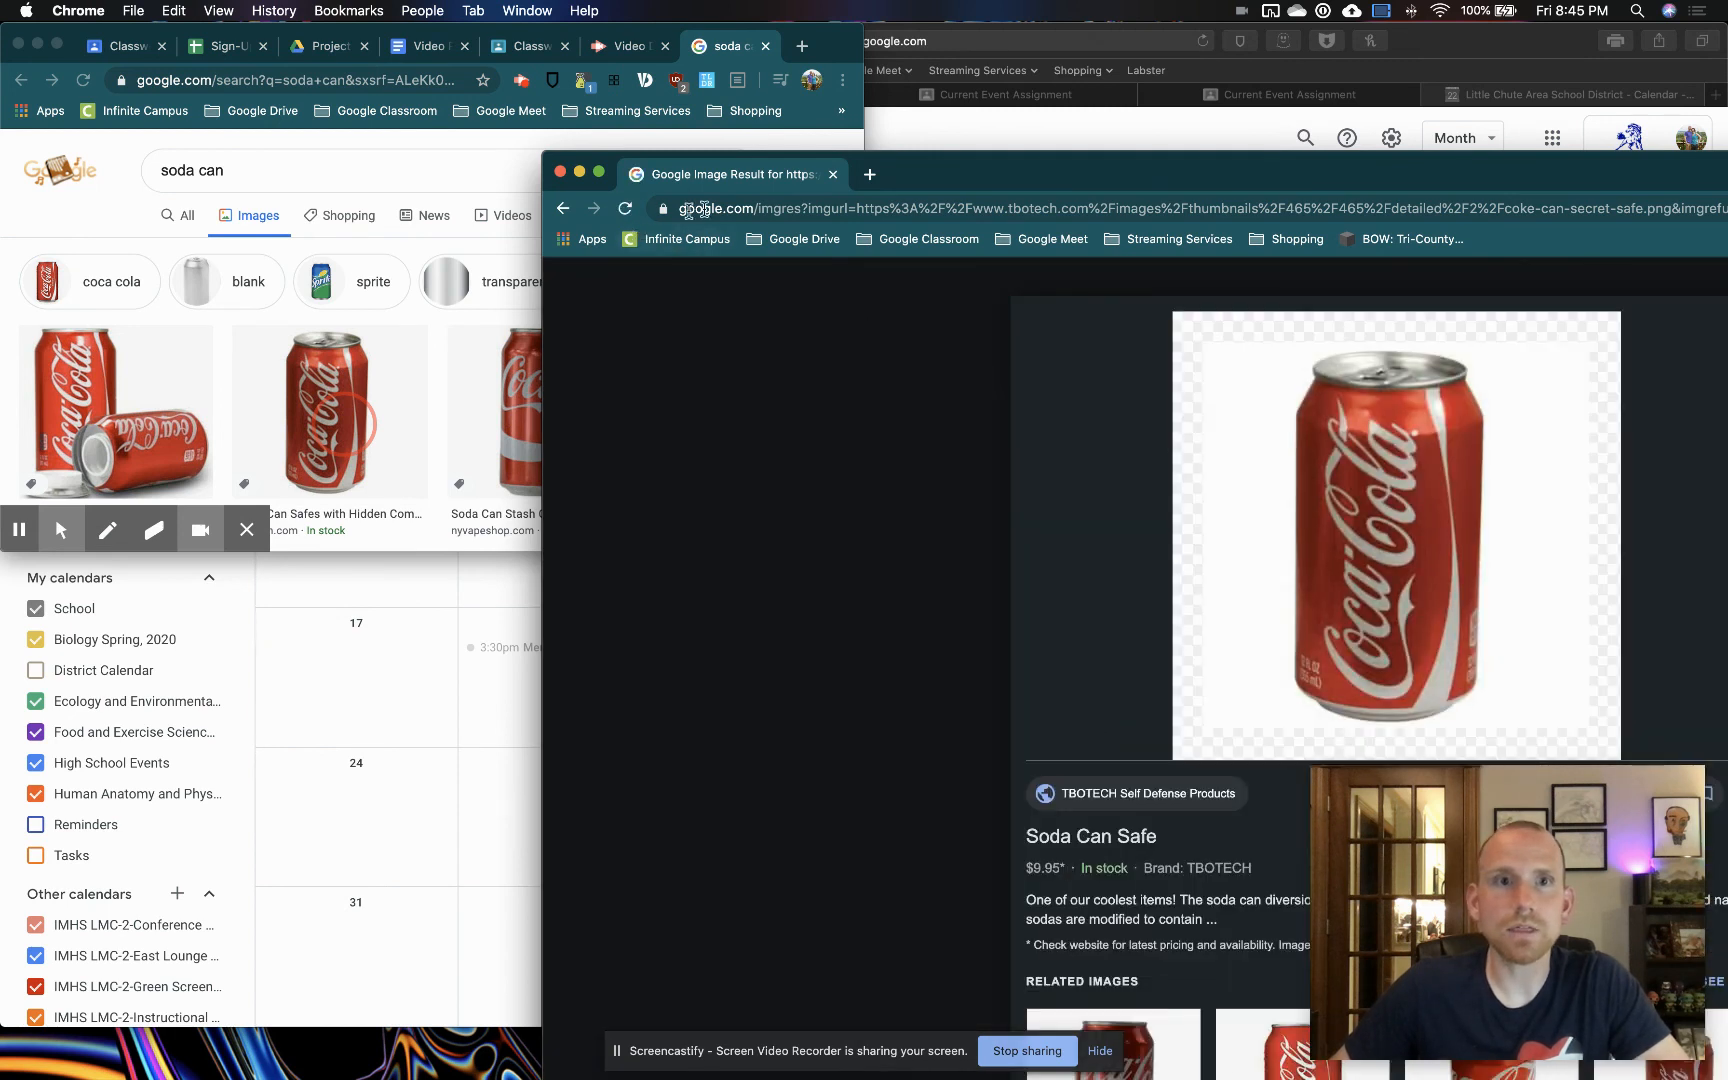
Return to the WeVideo dashboard, enlarge its window to fill the screen, and reopen the May 23rd My Video project for editing
{"action": "left_click", "coordinate": [563, 208]}
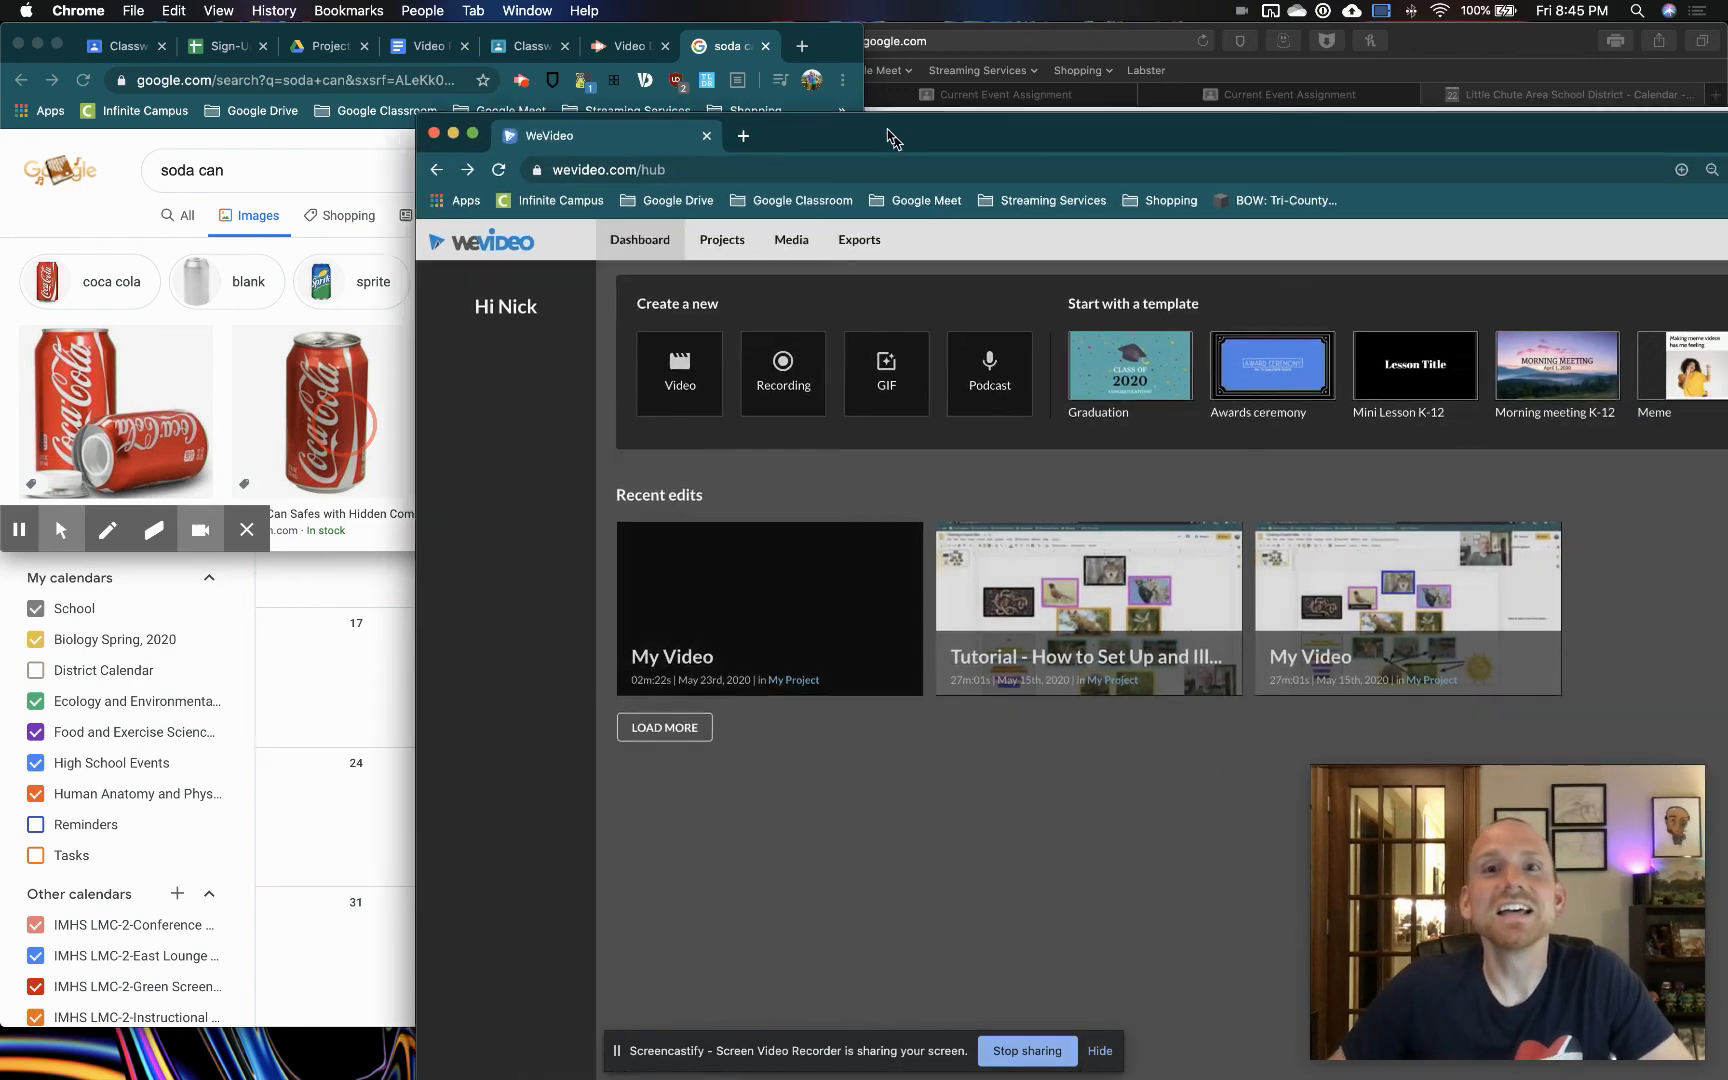
{"action": "double_click", "coordinate": [1014, 185]}
{"action": "left_click", "coordinate": [384, 538]}
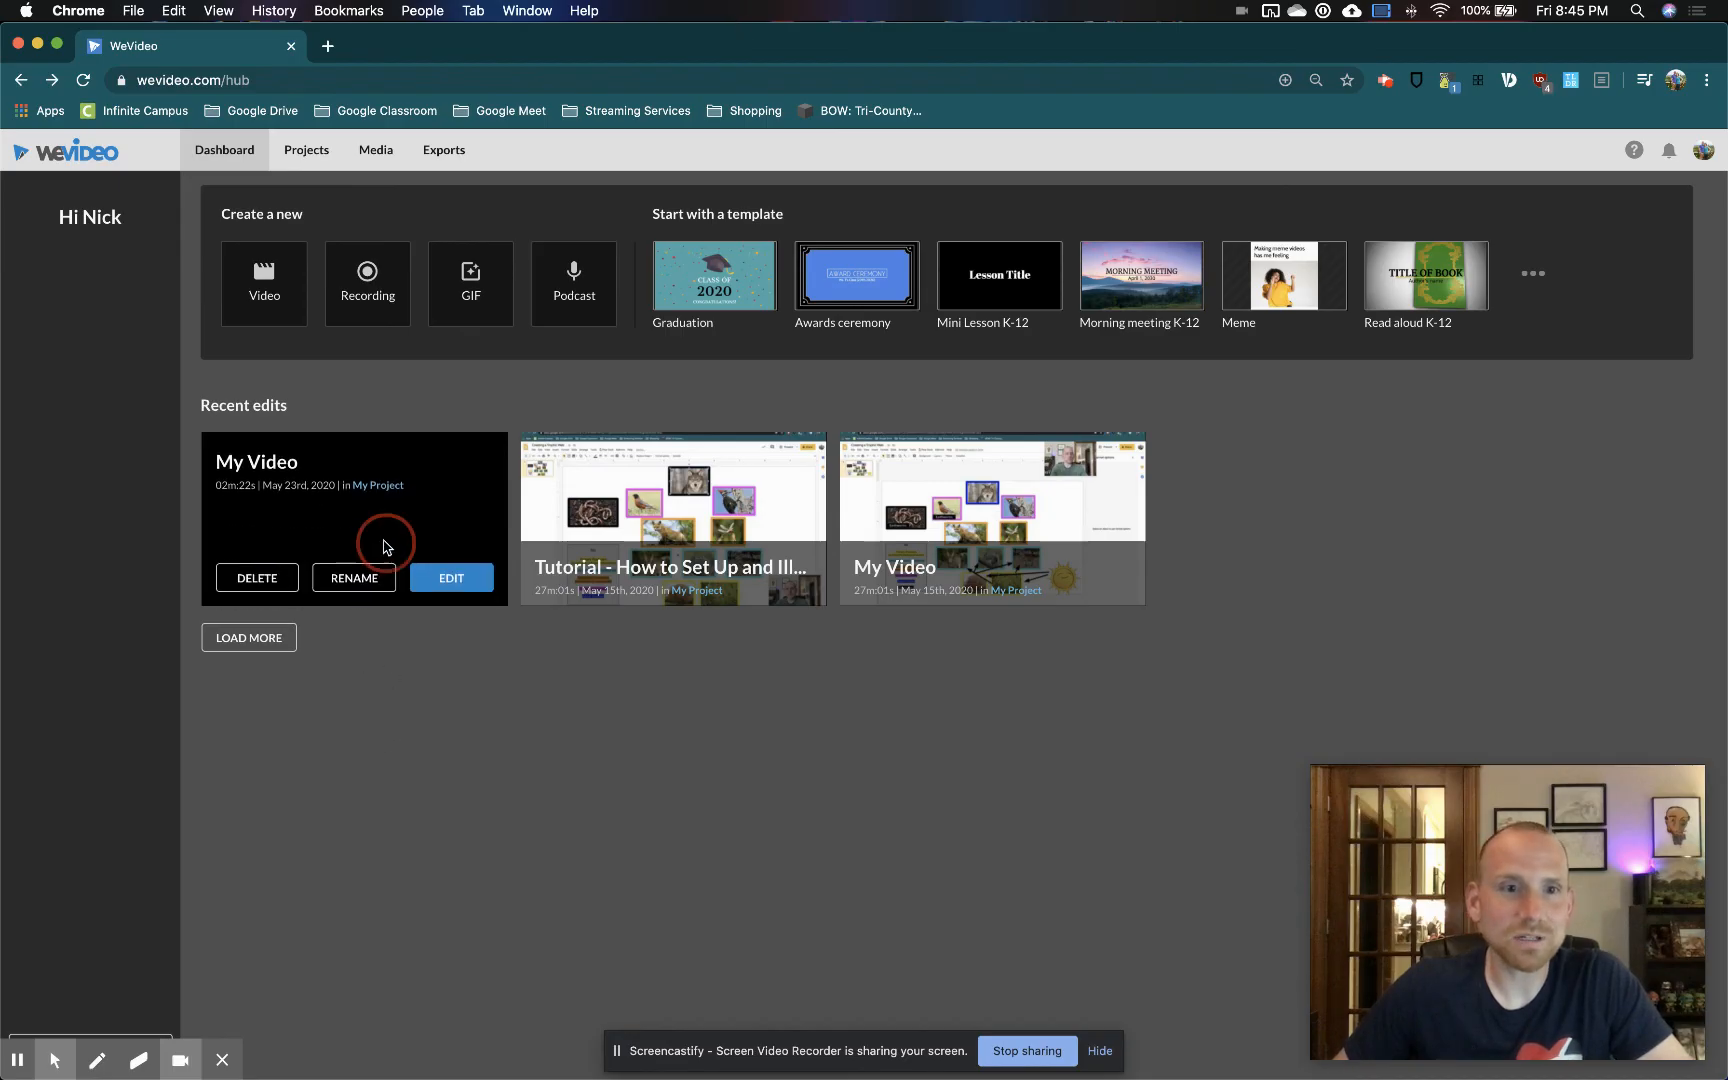
{"action": "left_click", "coordinate": [453, 582]}
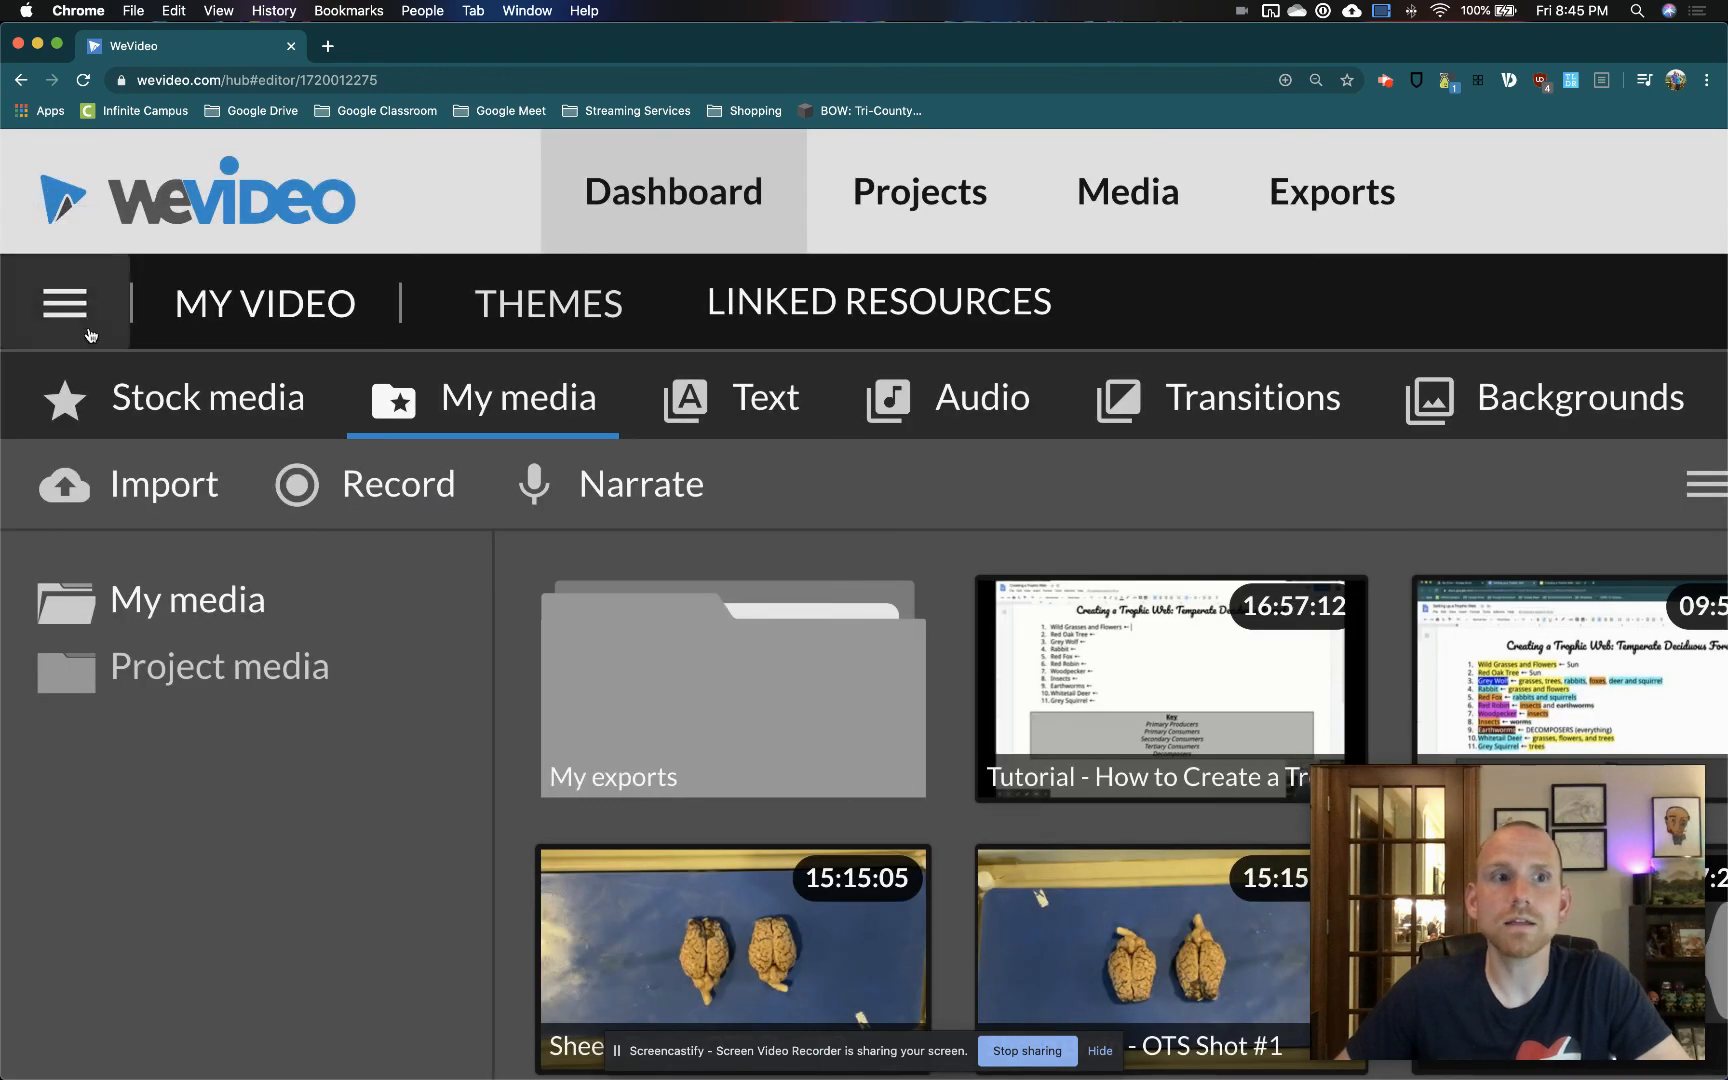
{"action": "left_click", "coordinate": [22, 187]}
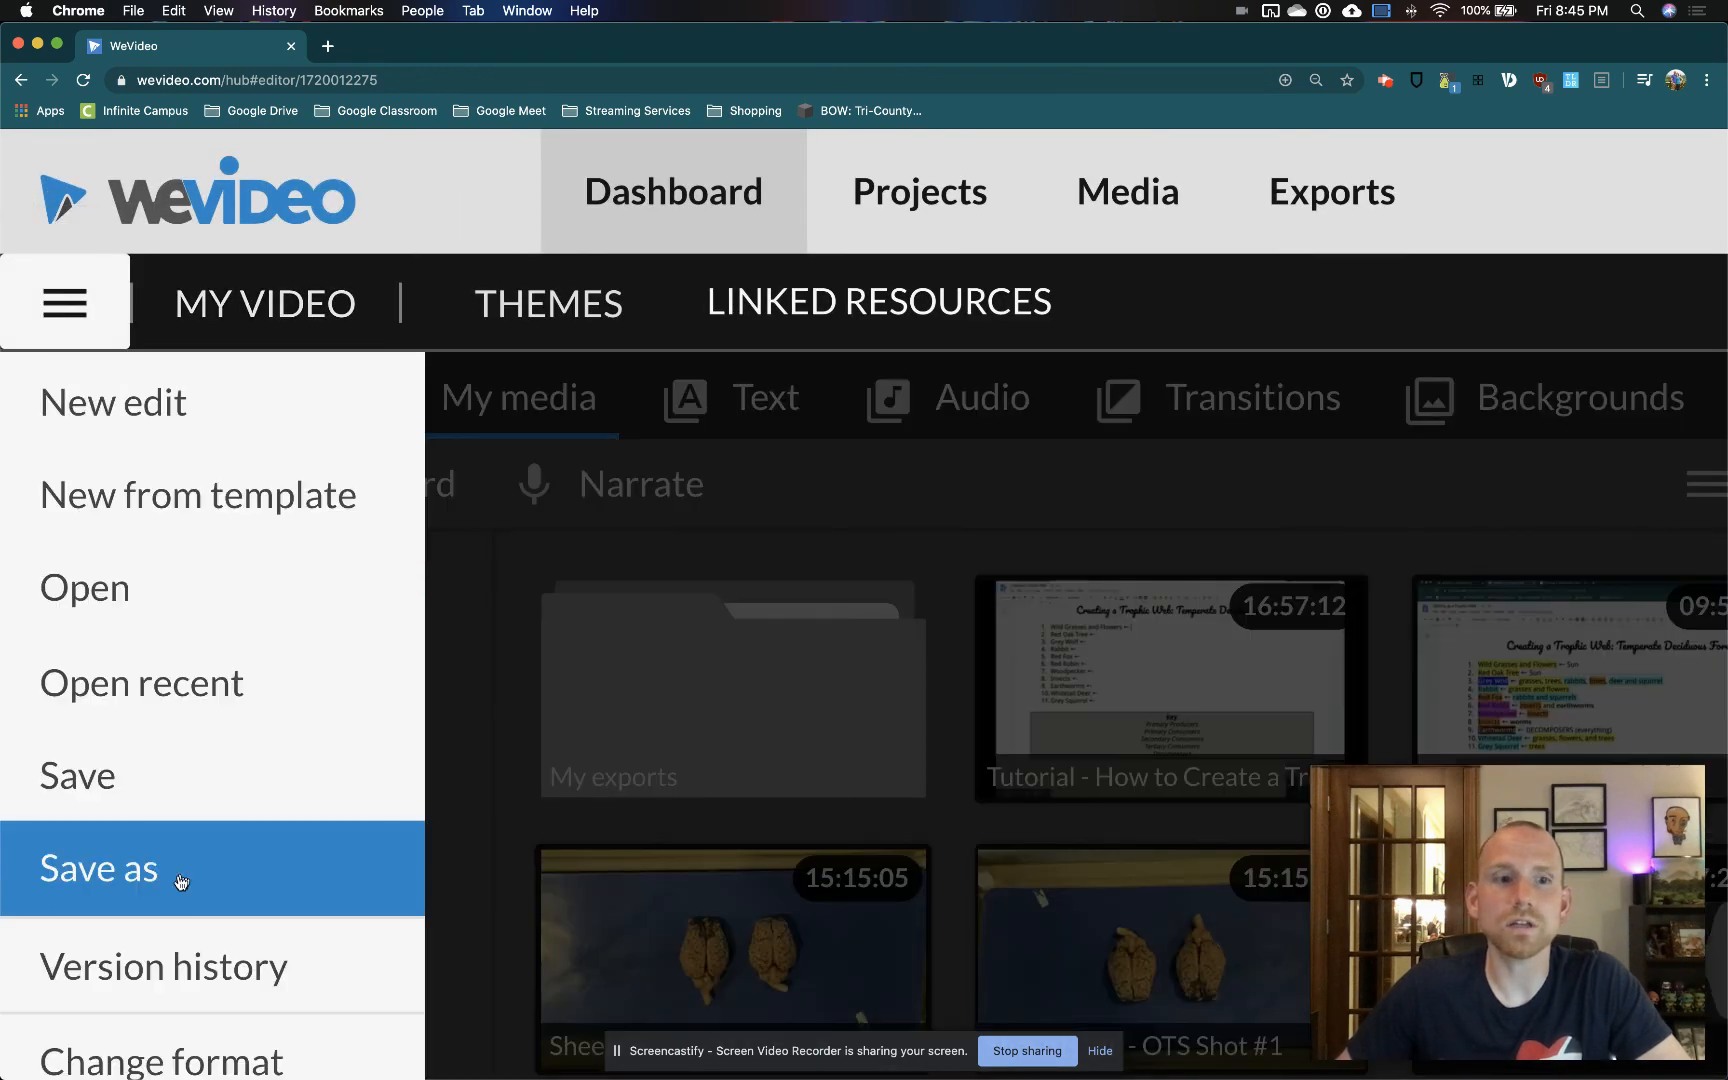
{"action": "left_click", "coordinate": [118, 860]}
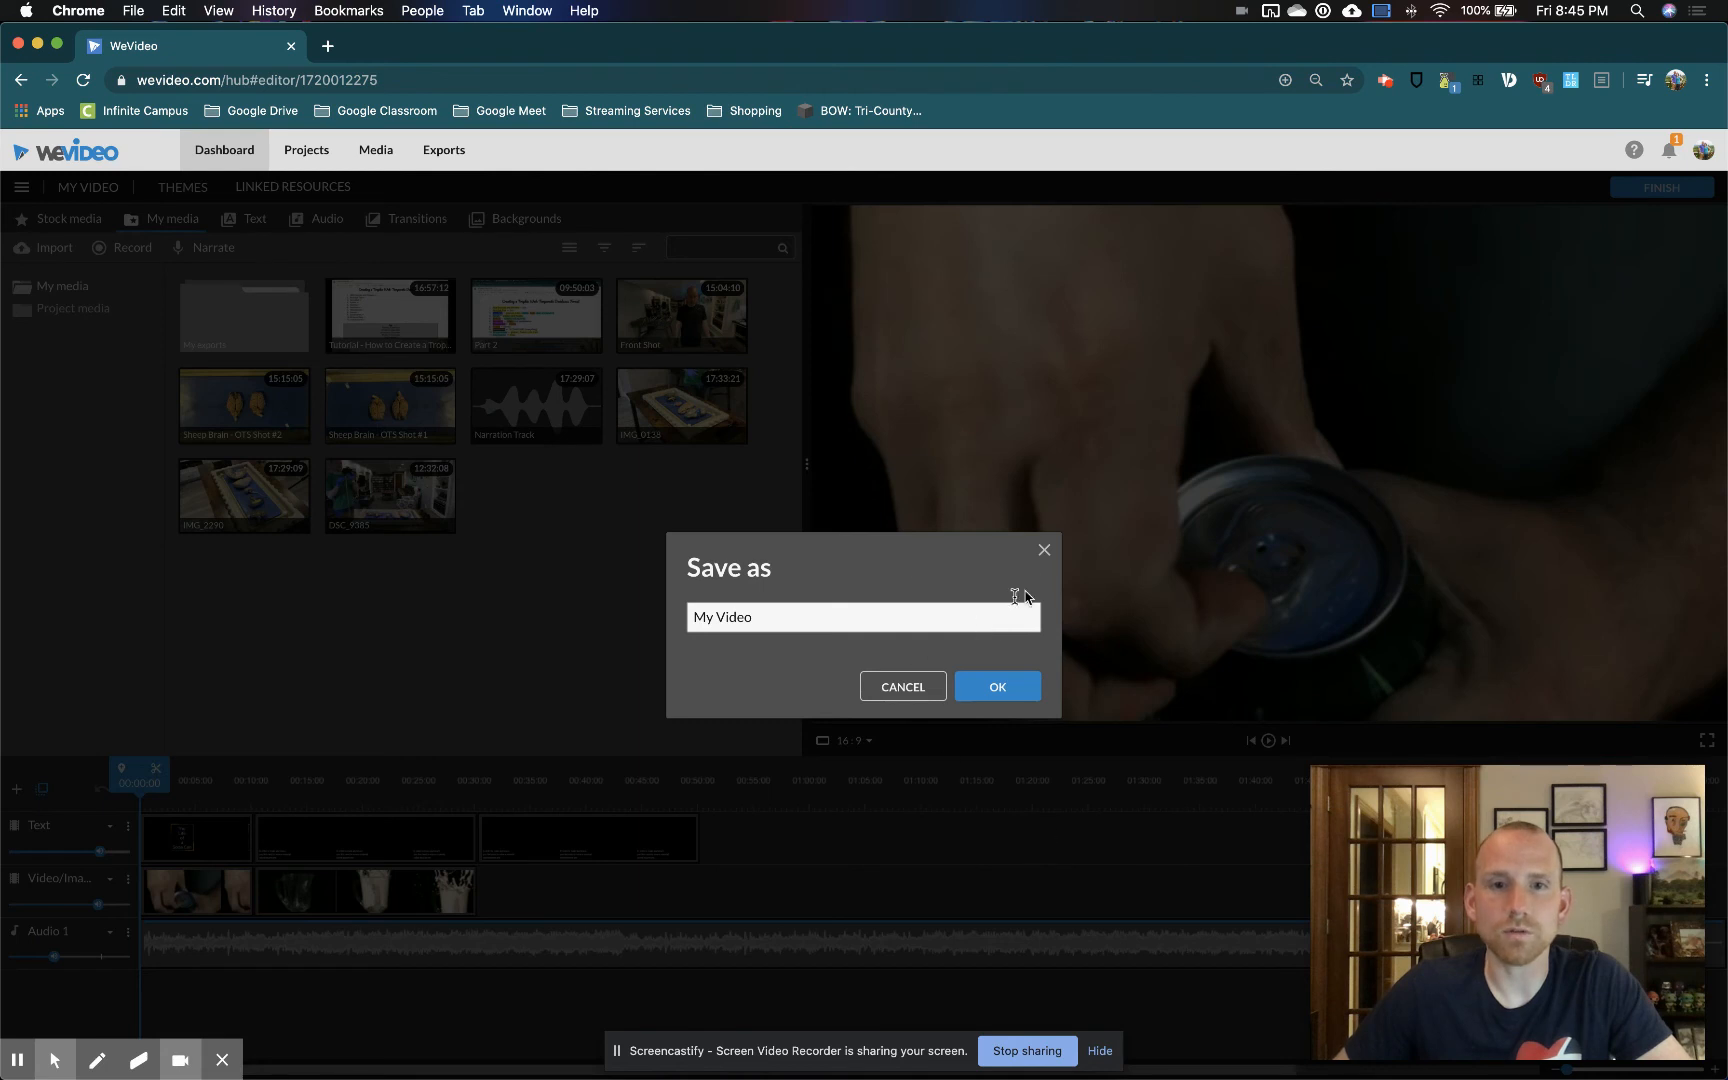
{"action": "left_click", "coordinate": [1044, 551]}
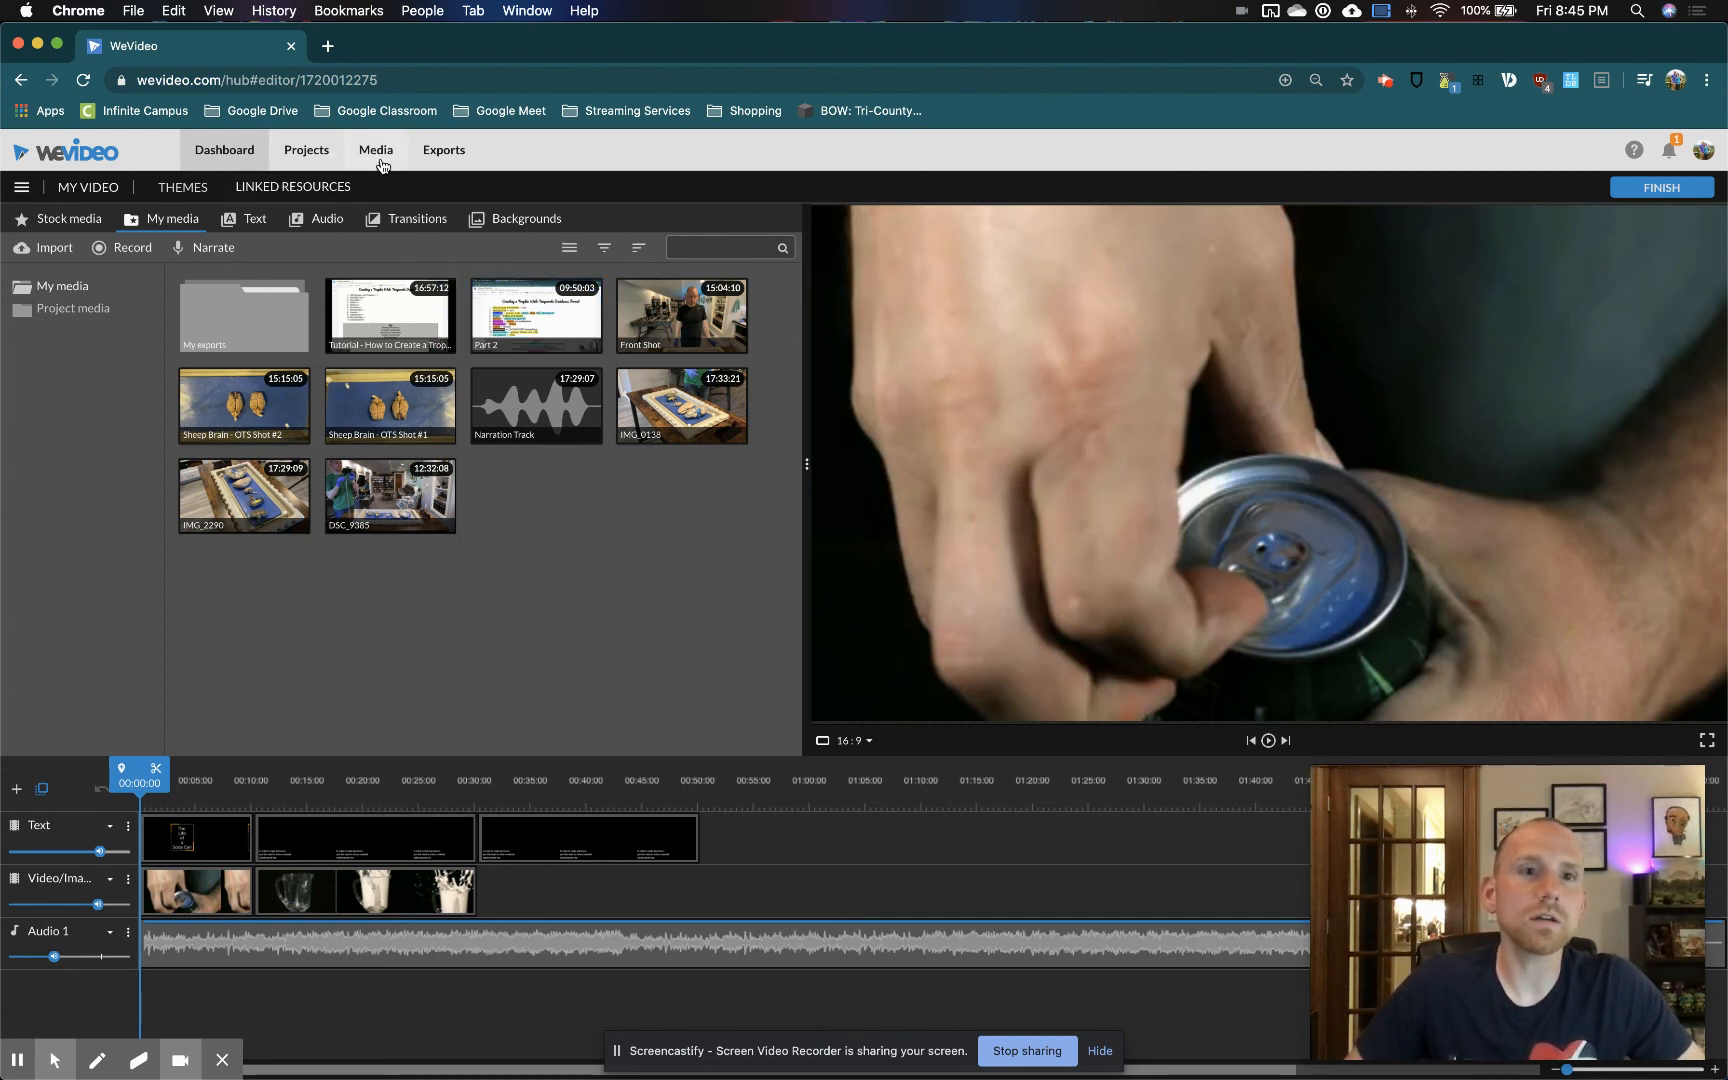
View the list of exported videos, and reopen the May 23rd My Video project for editing from the dashboard
{"action": "left_click", "coordinate": [446, 155]}
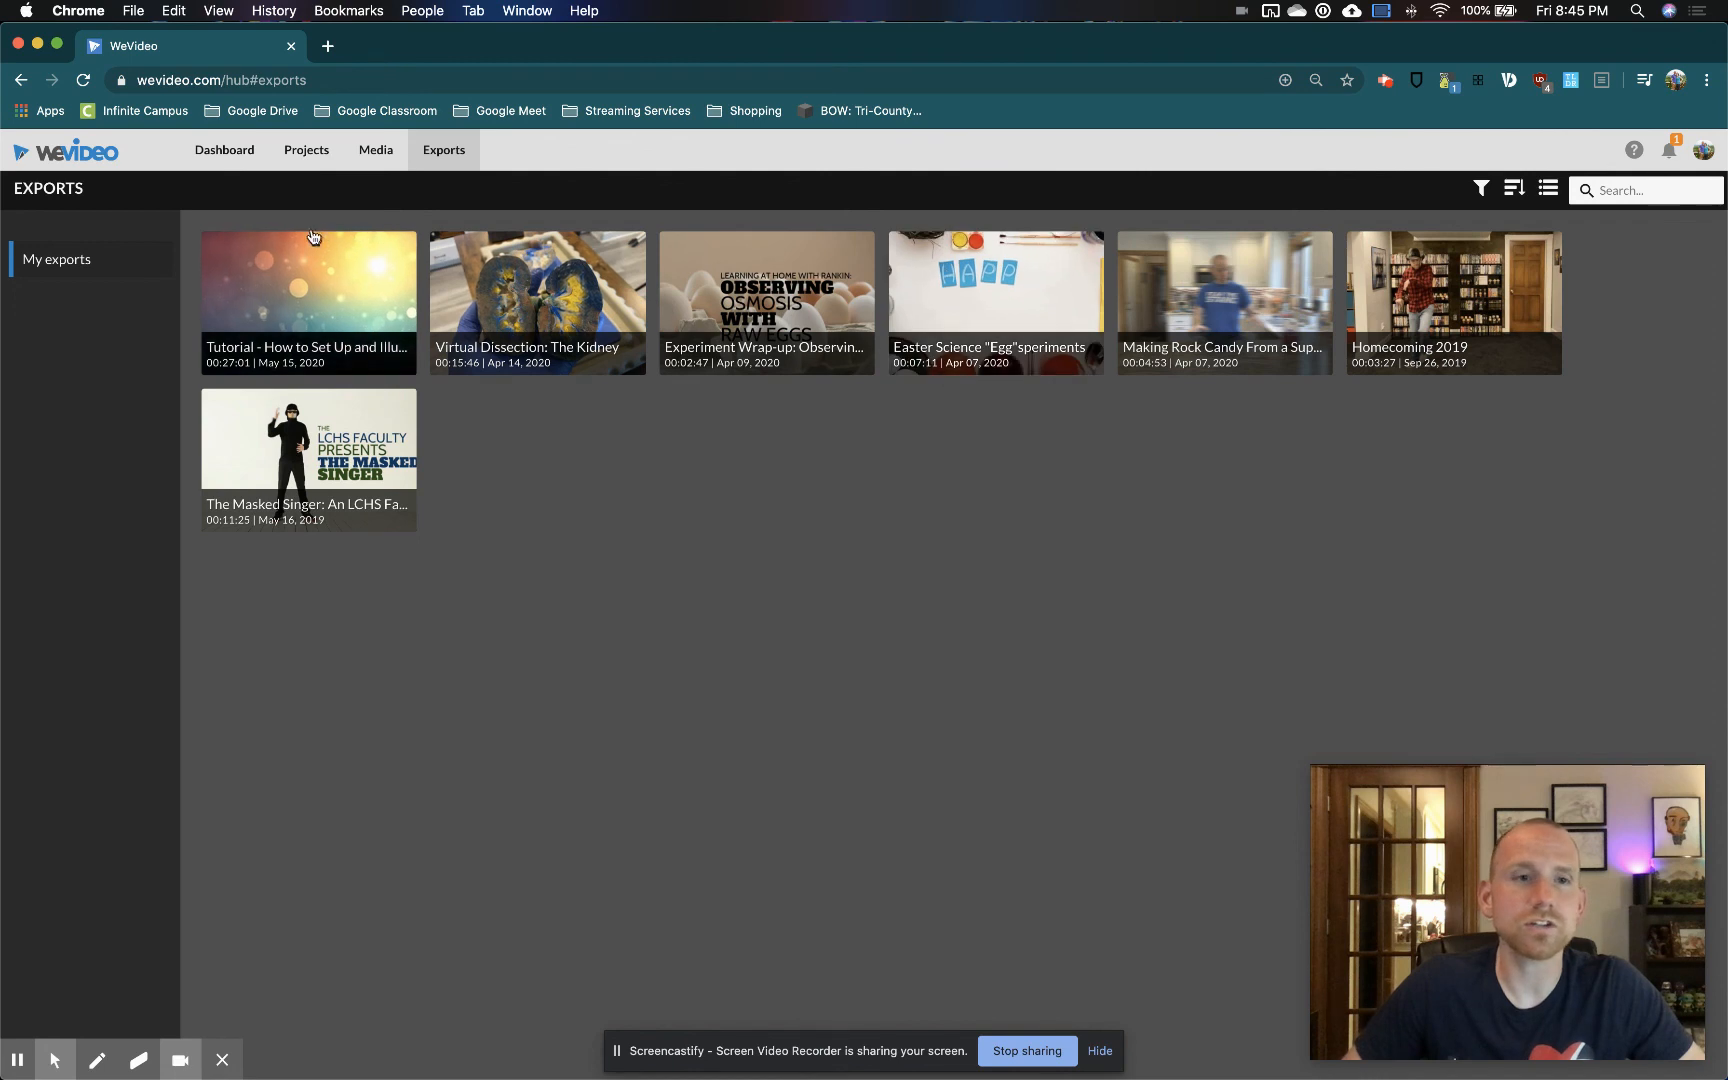
{"action": "left_click", "coordinate": [224, 155]}
{"action": "mouse_move", "coordinate": [385, 572]}
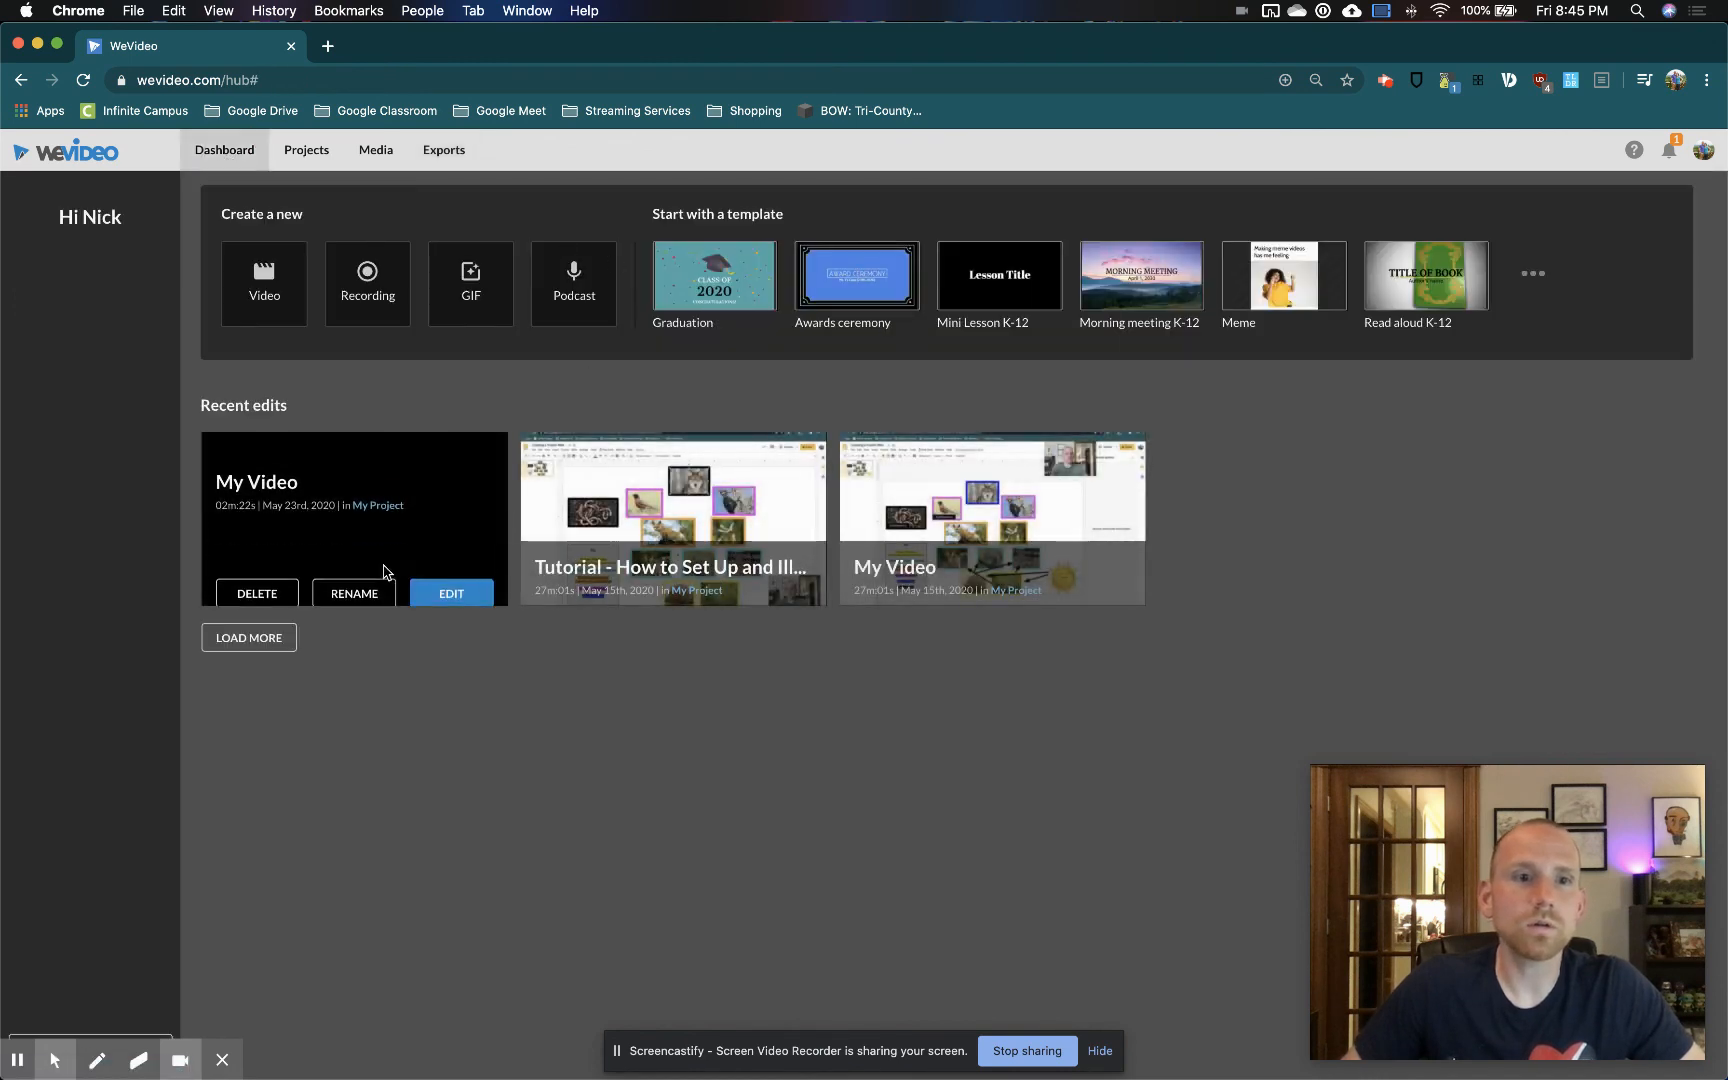
{"action": "left_click", "coordinate": [450, 584]}
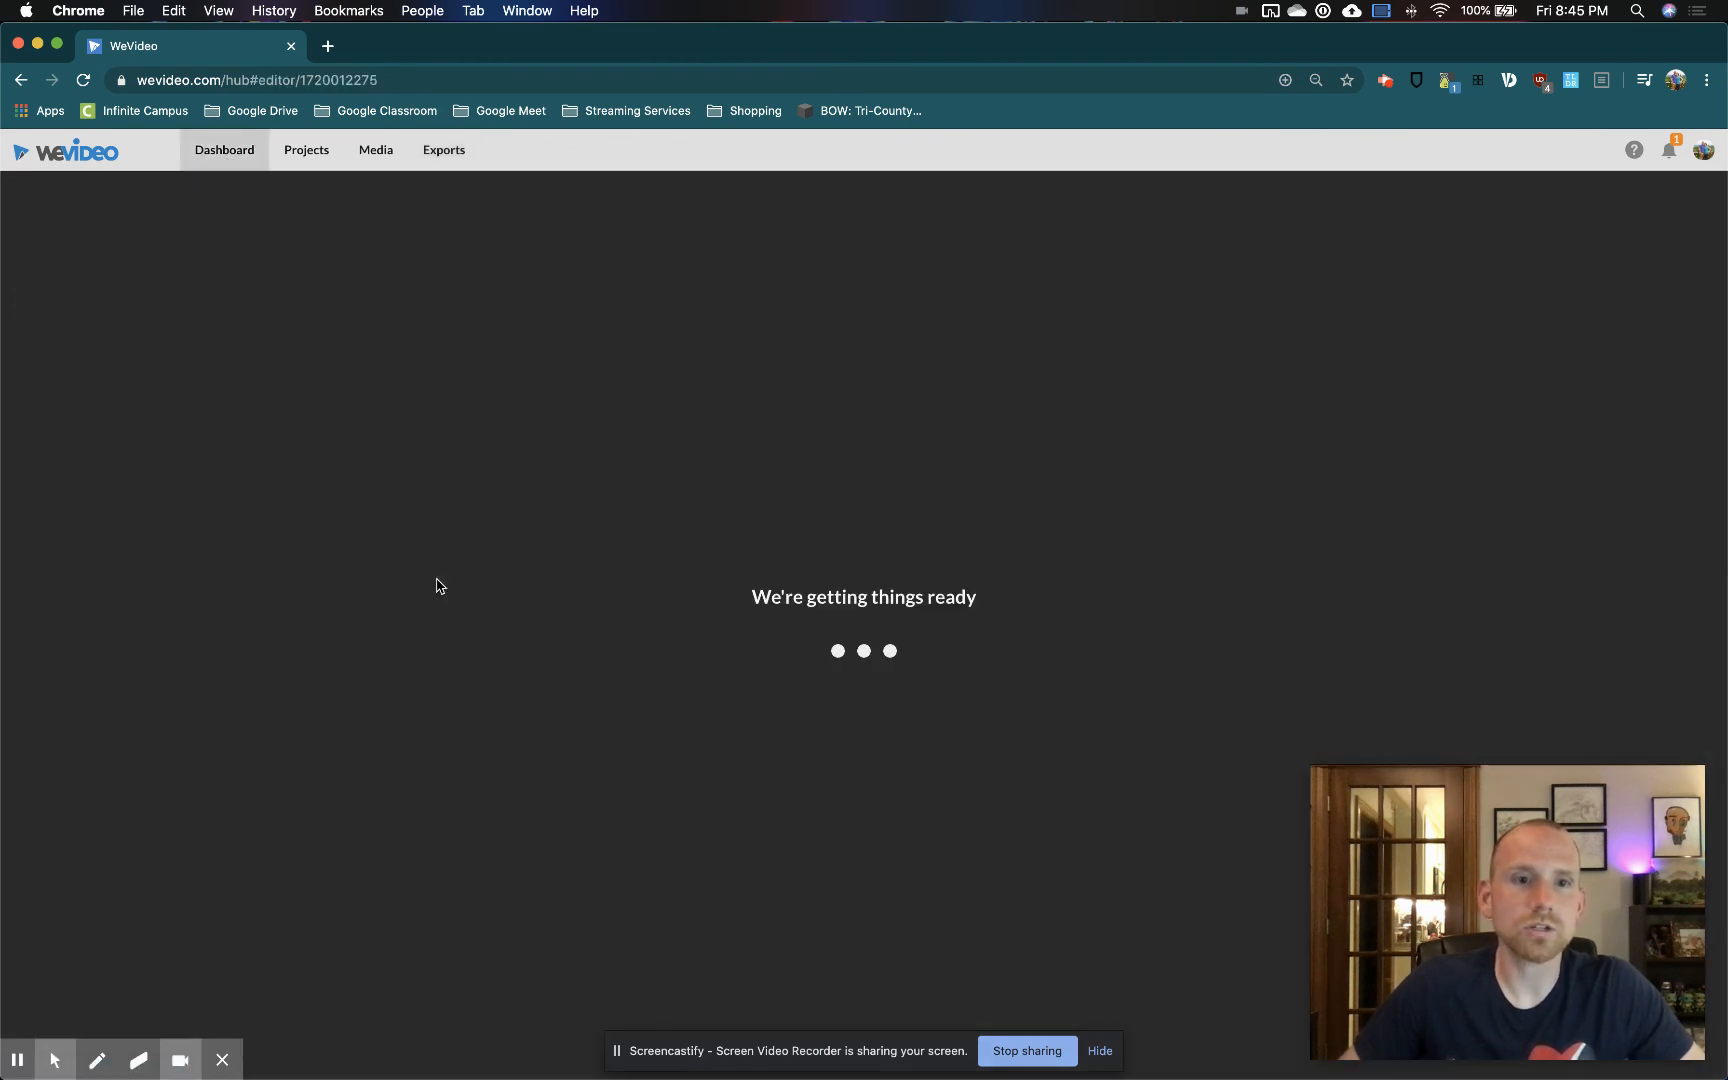
Finish the video with the export title "blah blah blah", and return from the export settings to the editor
{"action": "scroll", "coordinate": [1669, 230], "scroll_direction": "up", "scroll_amount": 5}
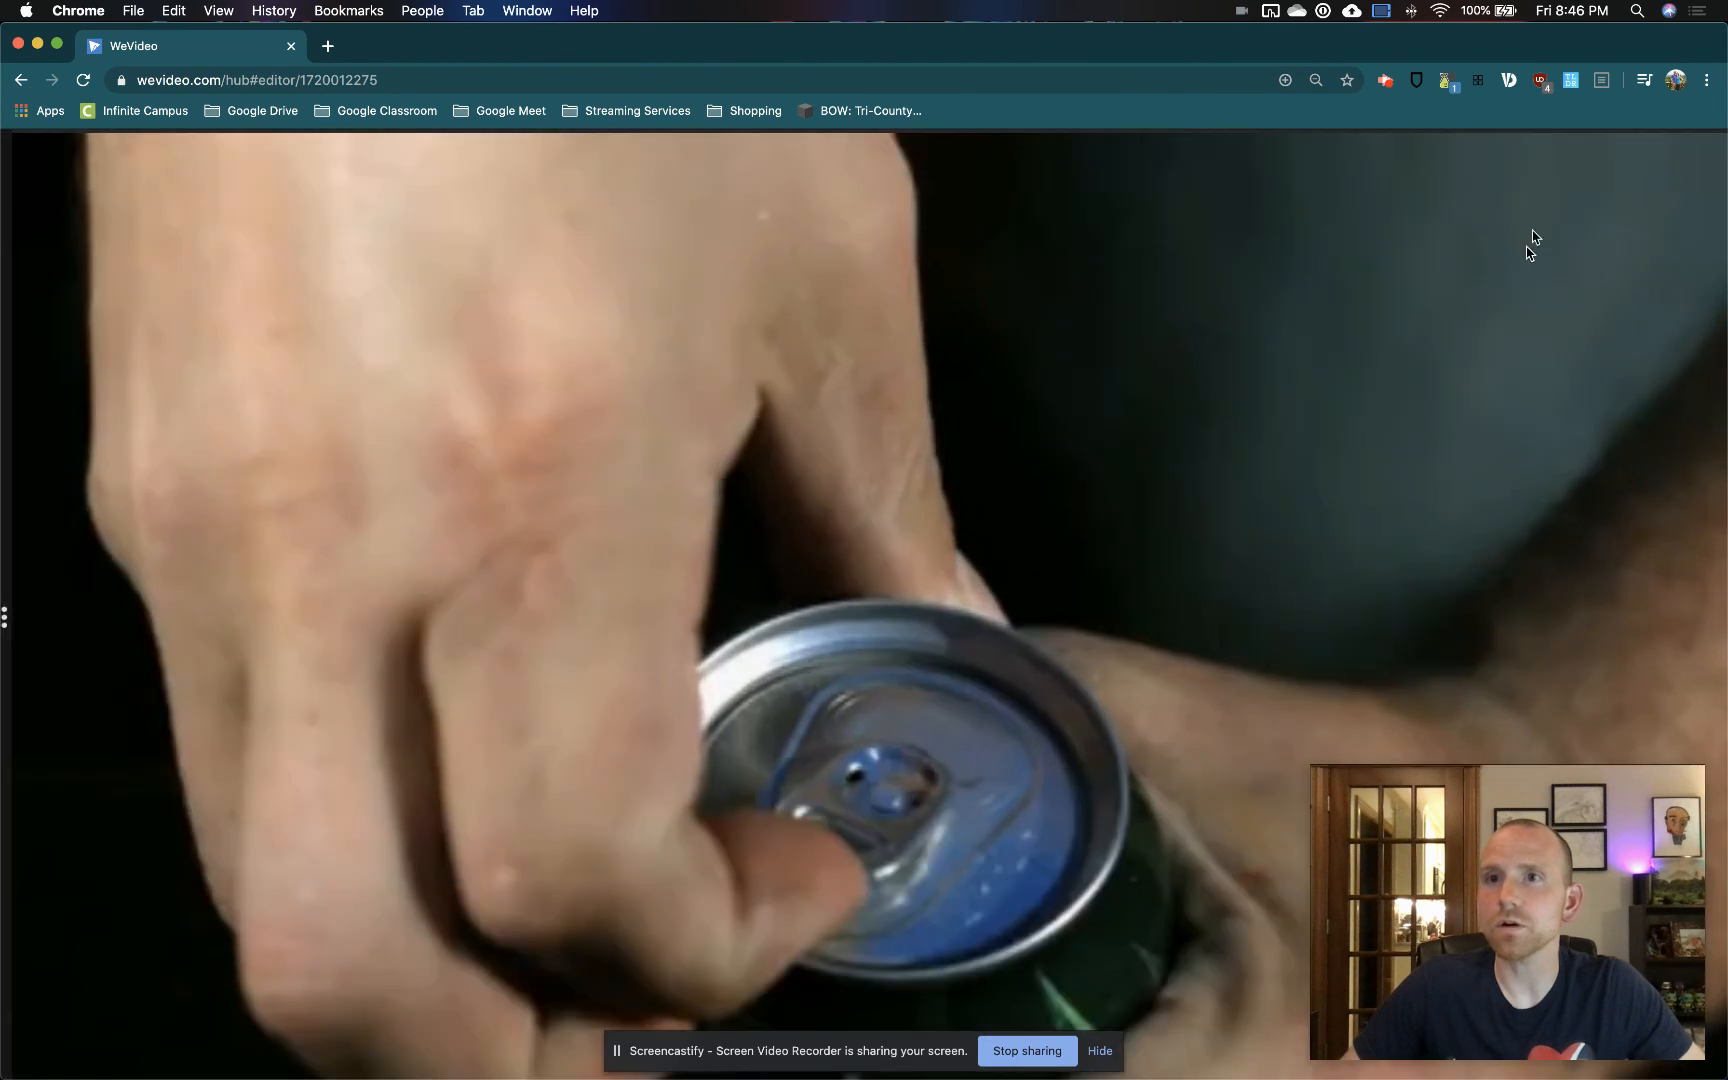
{"action": "scroll", "coordinate": [1530, 285], "scroll_direction": "up", "scroll_amount": 2}
{"action": "left_click", "coordinate": [1620, 240]}
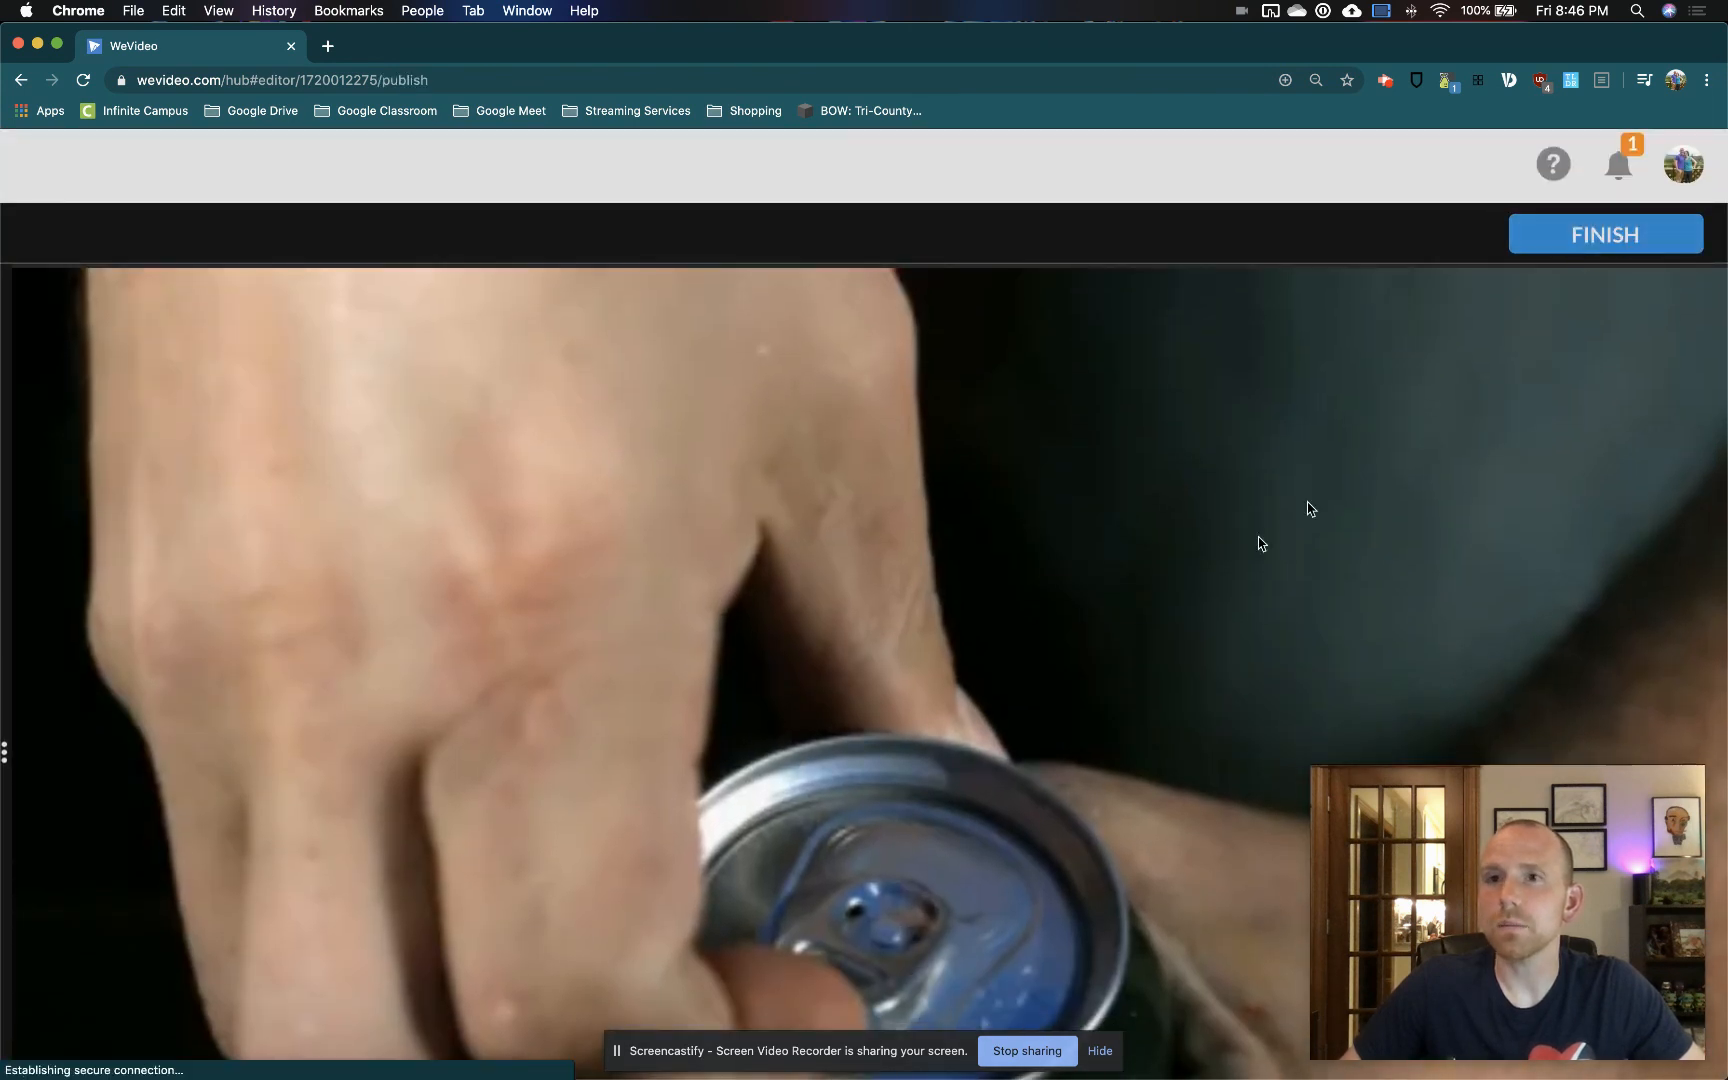
{"action": "scroll", "coordinate": [991, 586], "scroll_direction": "down", "scroll_amount": 5}
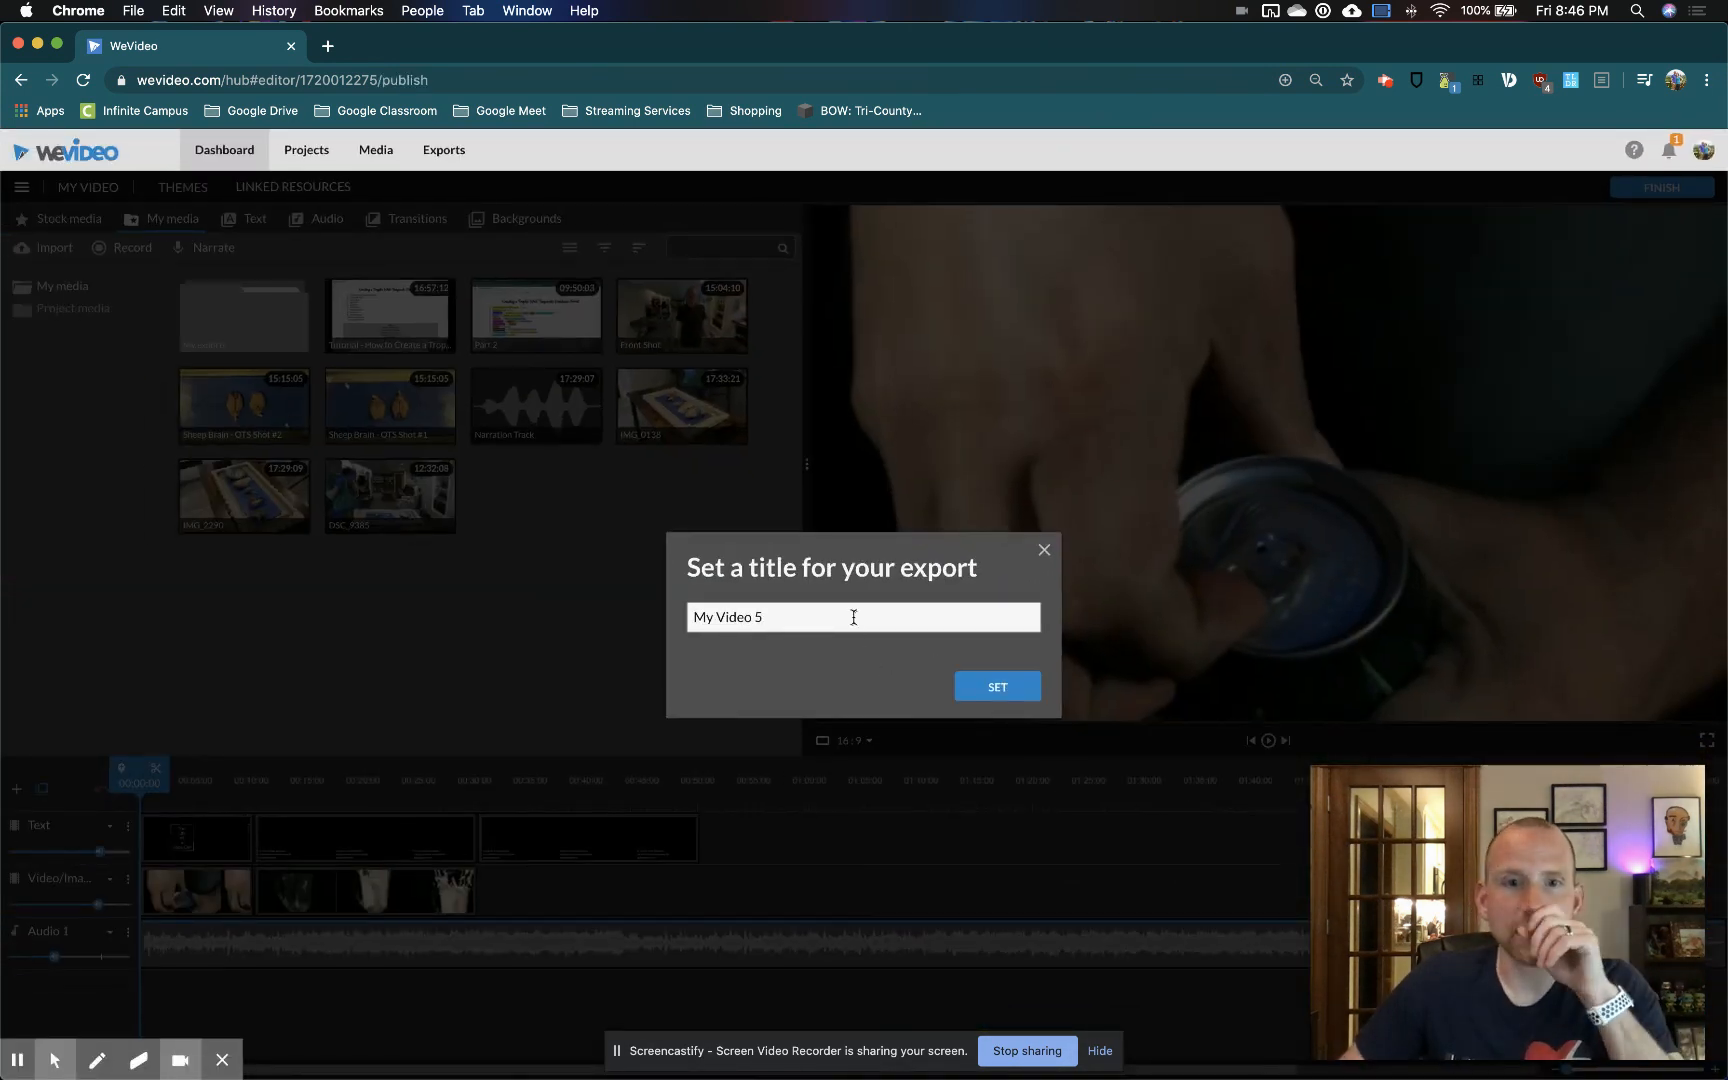
{"action": "left_click_drag", "start_coordinate": [783, 616], "coordinate": [508, 606]}
{"action": "type", "text": "blah blah blah"}
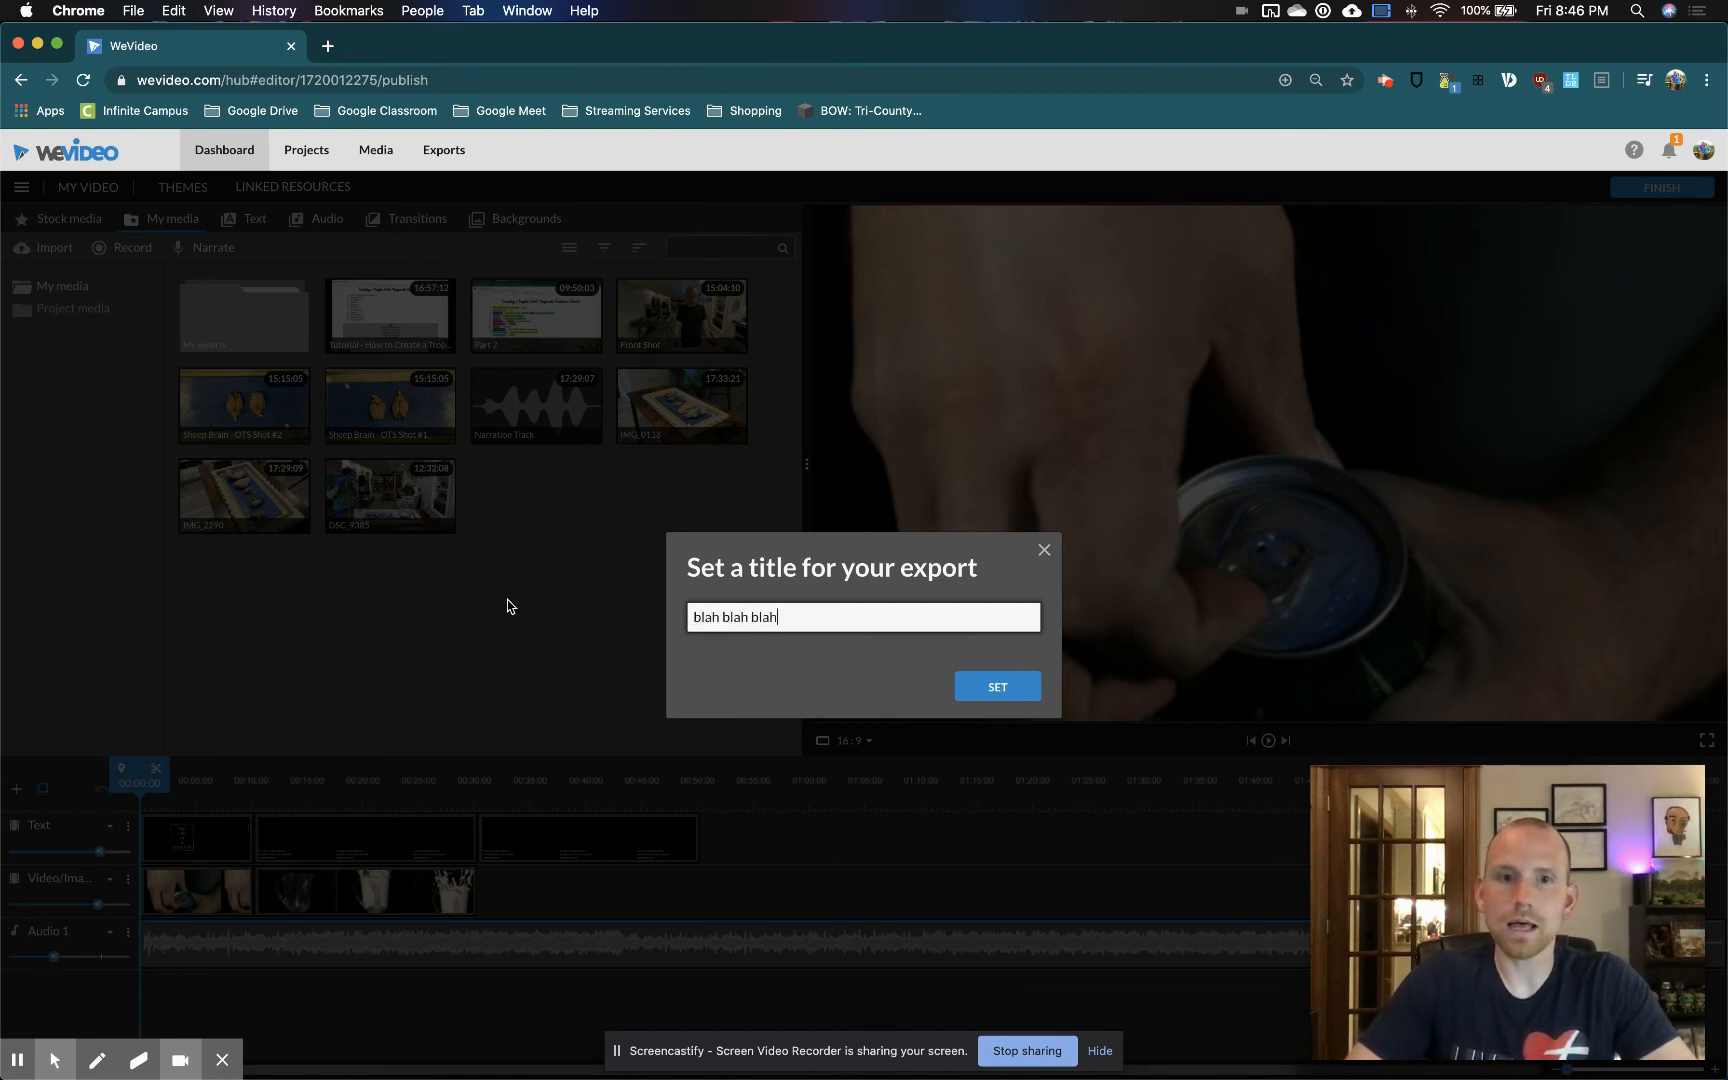
{"action": "key", "text": "Return"}
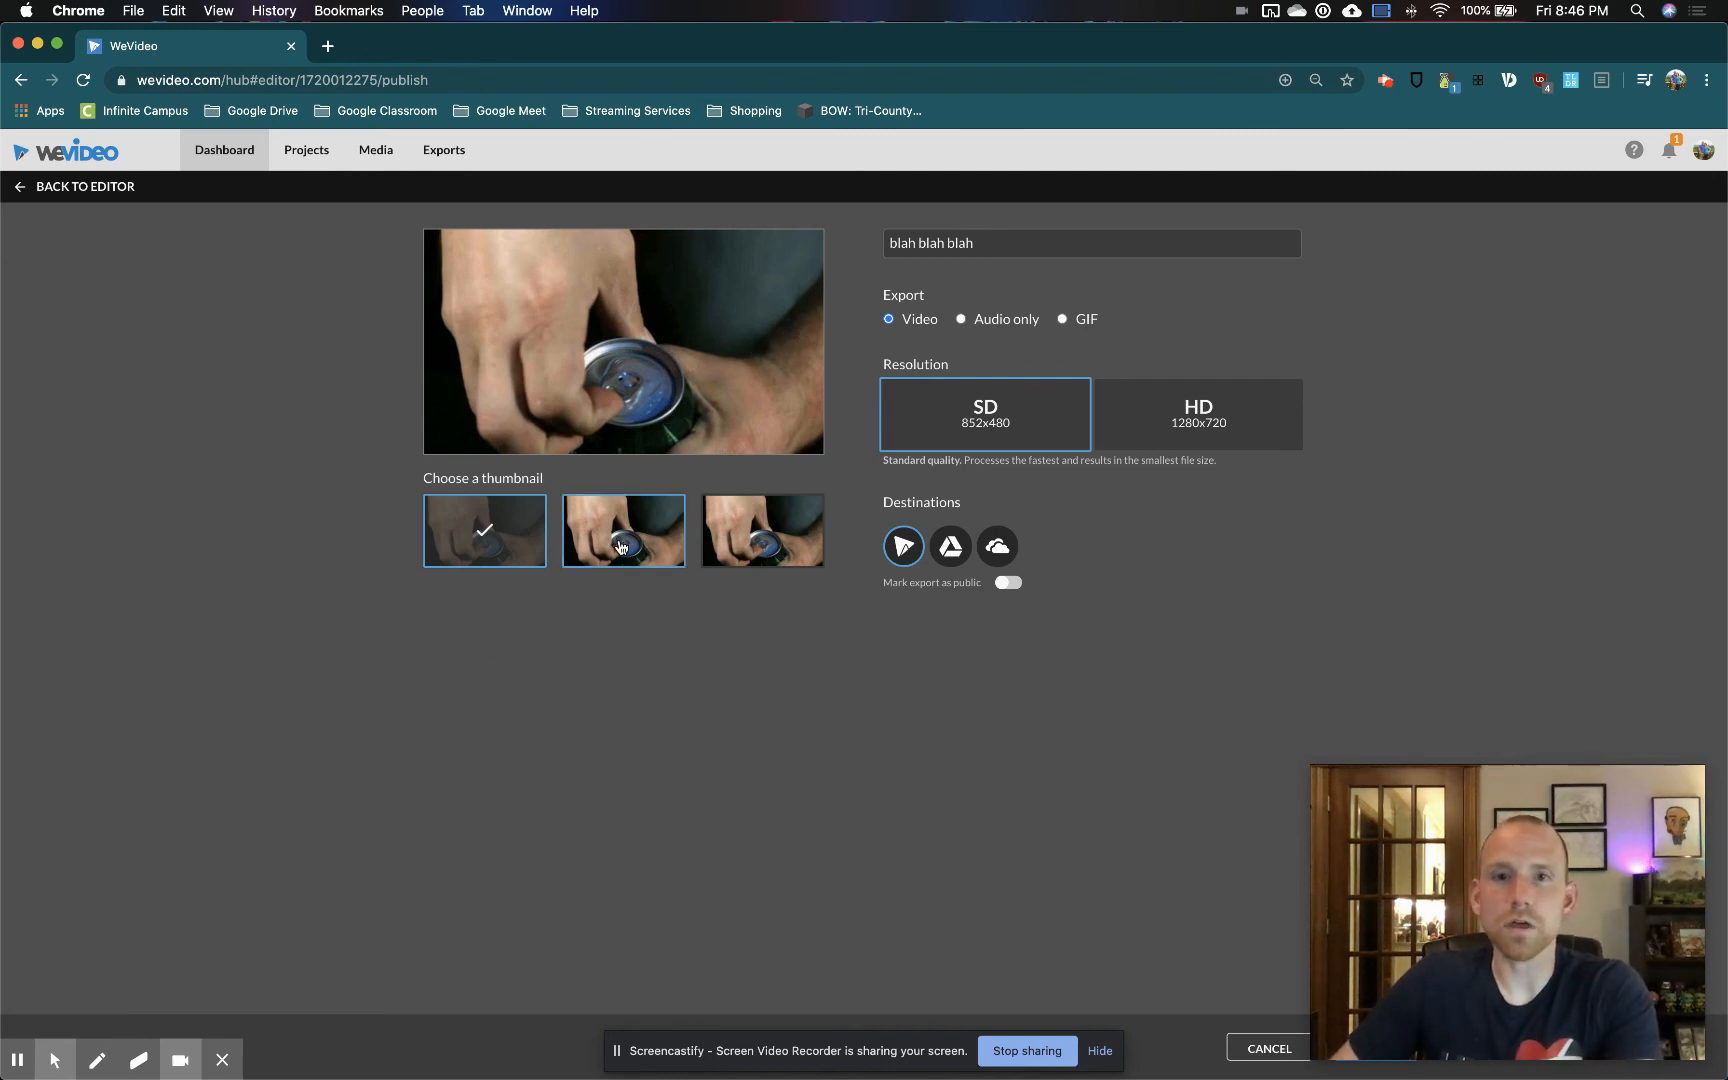
{"action": "right_click", "coordinate": [712, 366]}
{"action": "left_click", "coordinate": [738, 379]}
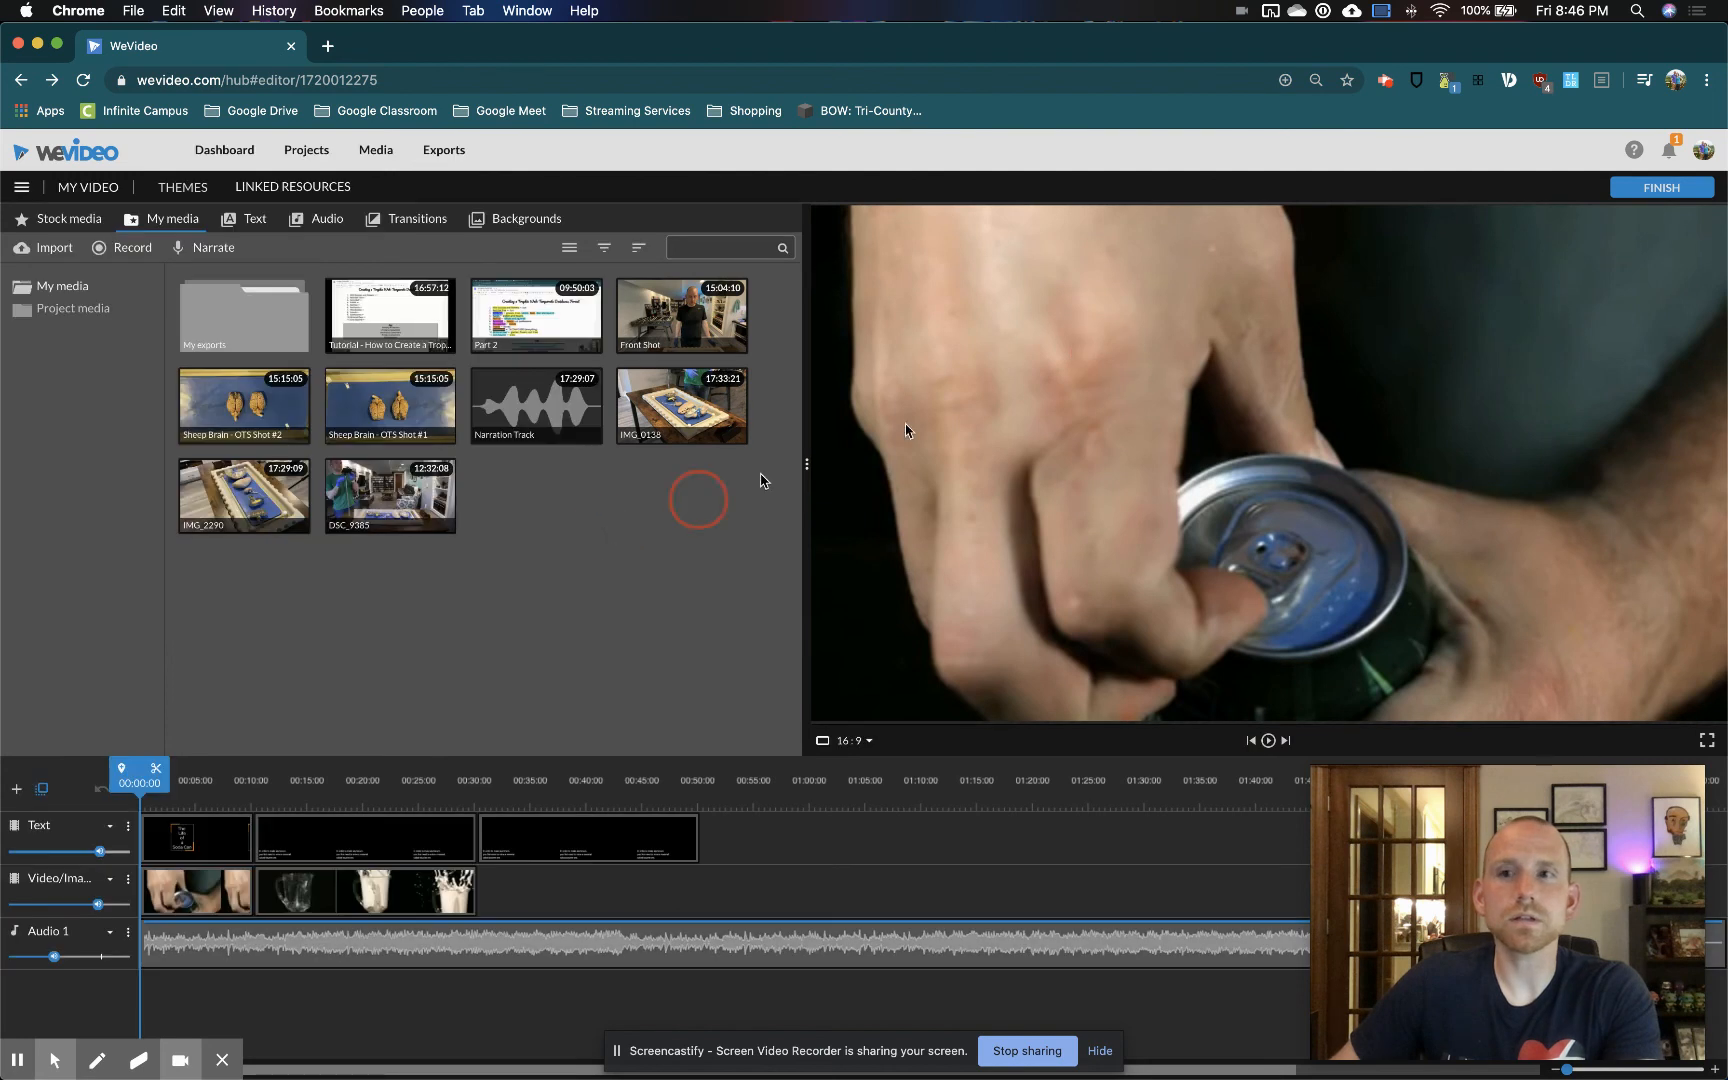
Finish the video as "My Video 5" and set the export to HD 1280x720 with Google Drive as an additional destination
{"action": "left_click", "coordinate": [1661, 187]}
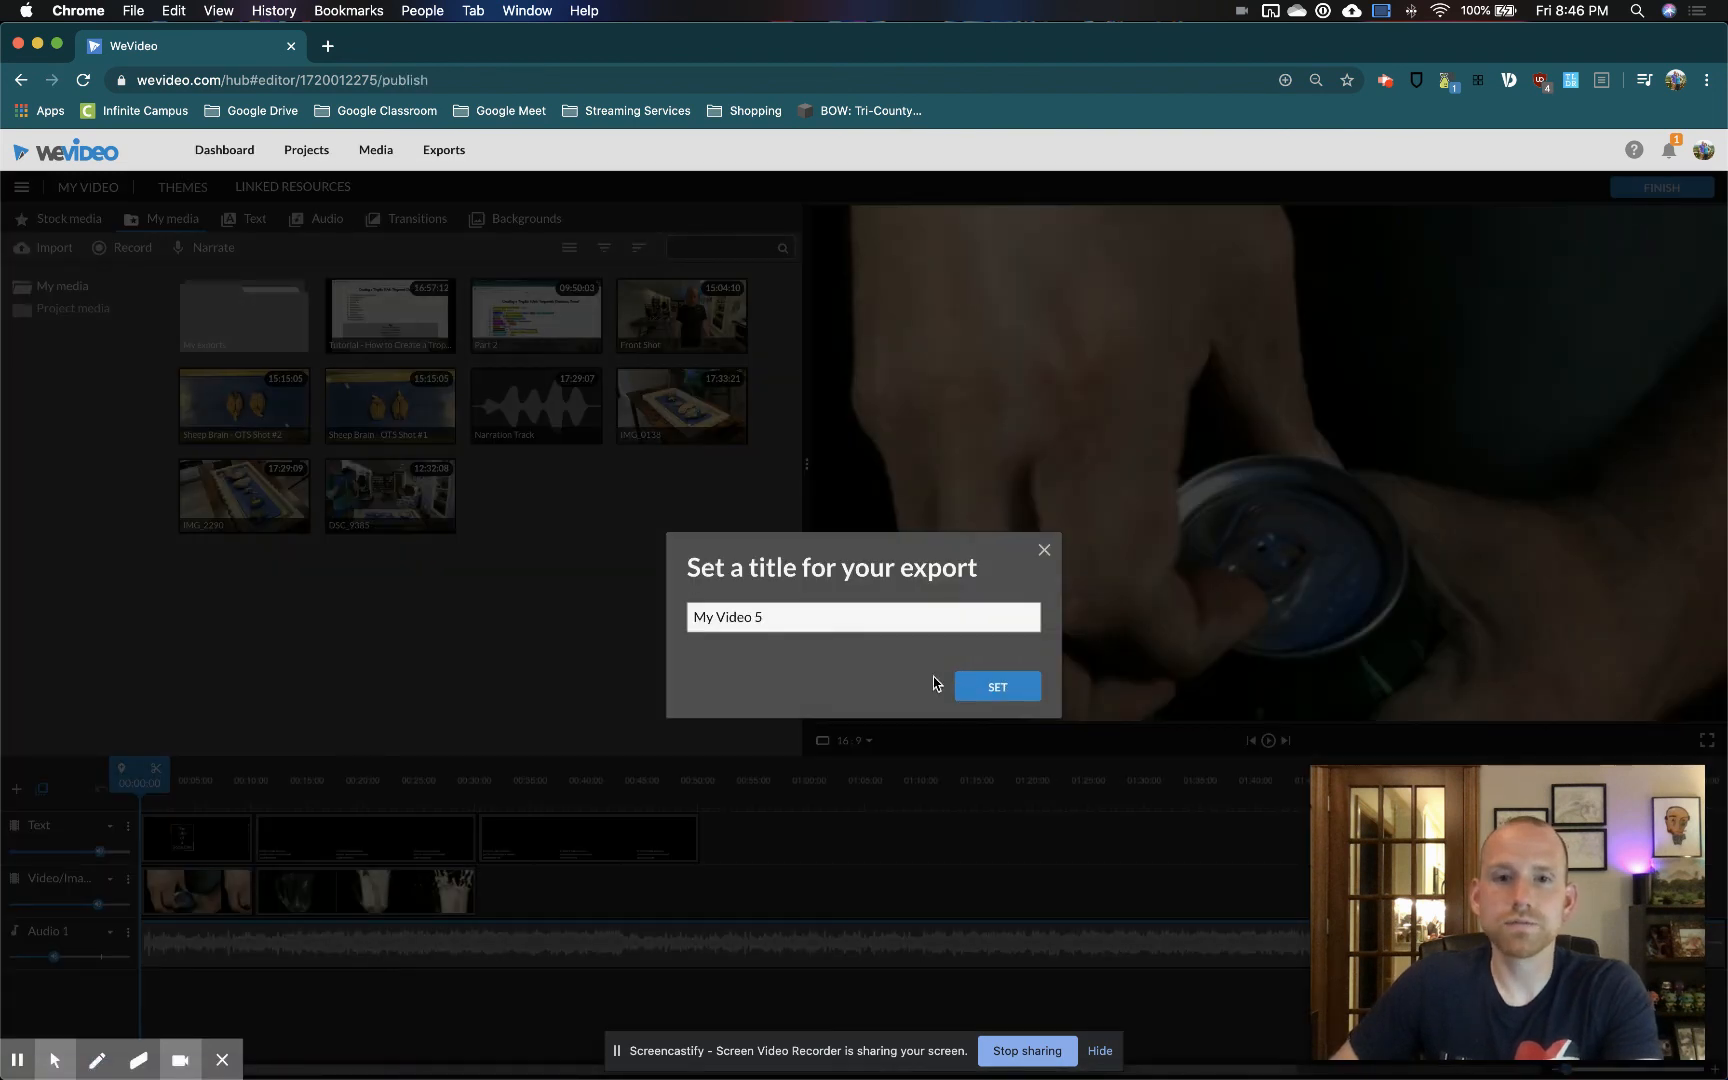
{"action": "left_click", "coordinate": [997, 686]}
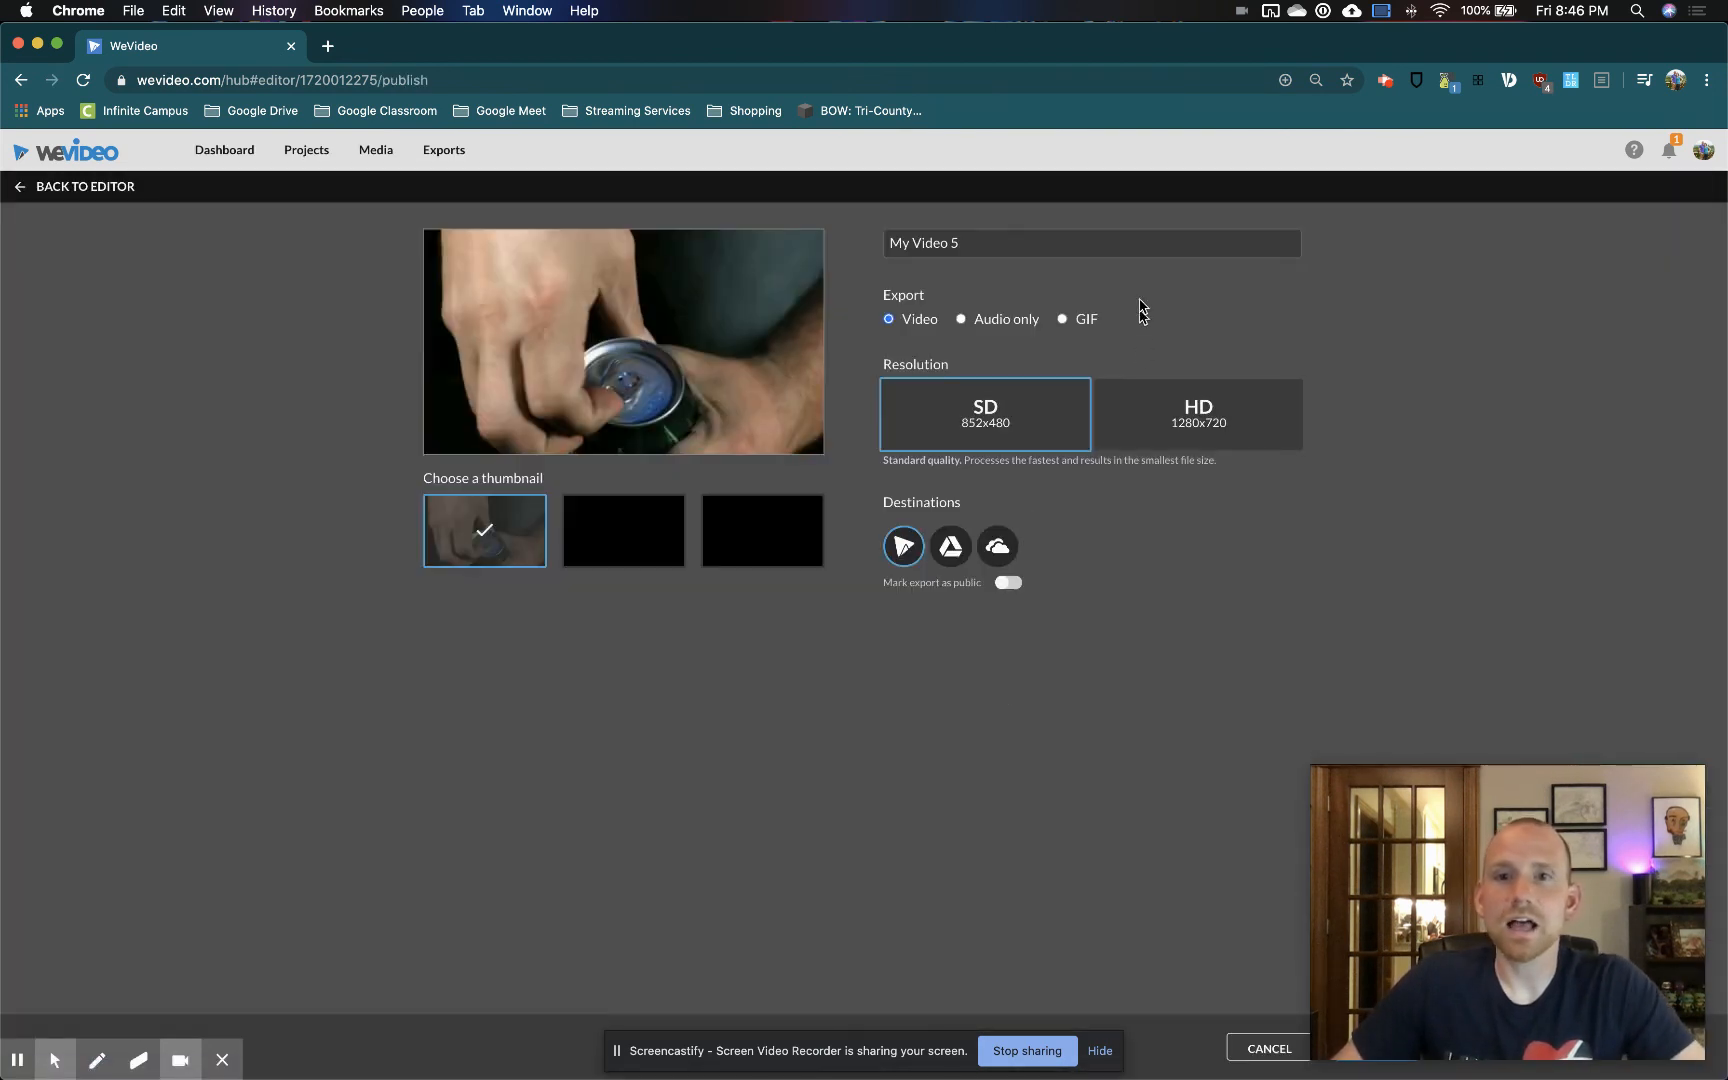
{"action": "left_click", "coordinate": [1180, 423]}
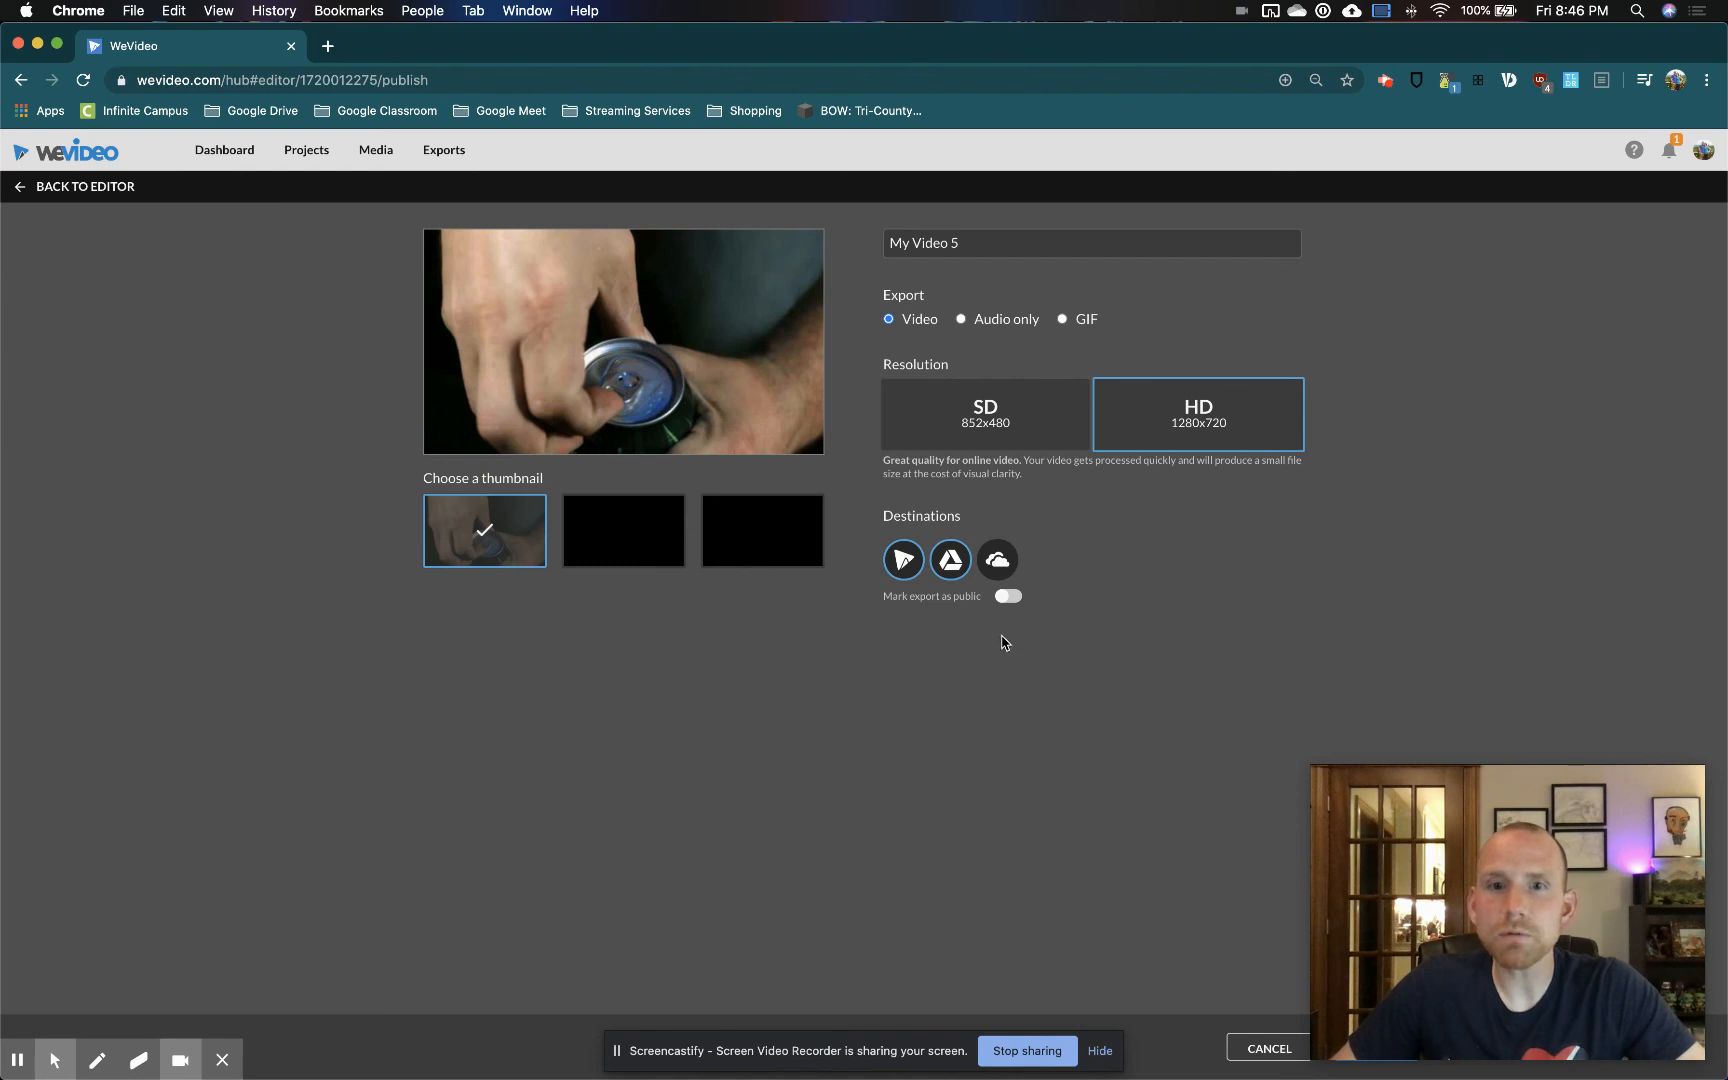
{"action": "left_click", "coordinate": [1012, 597]}
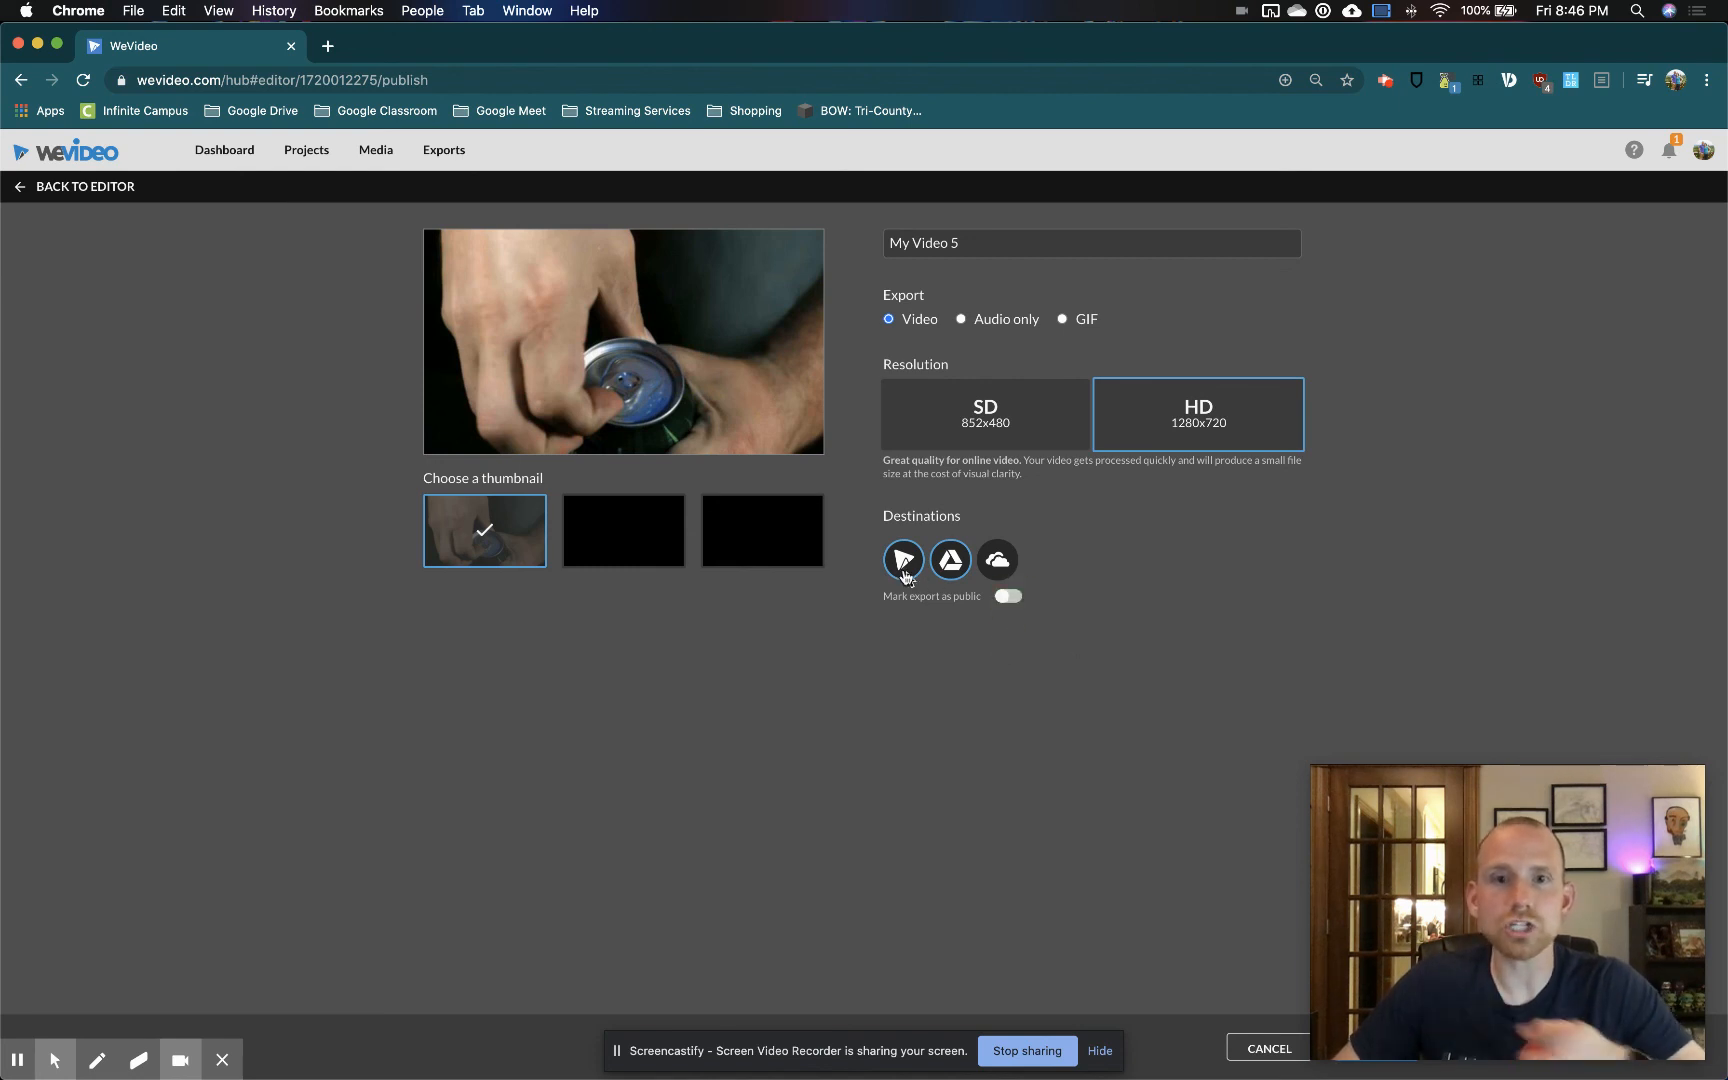